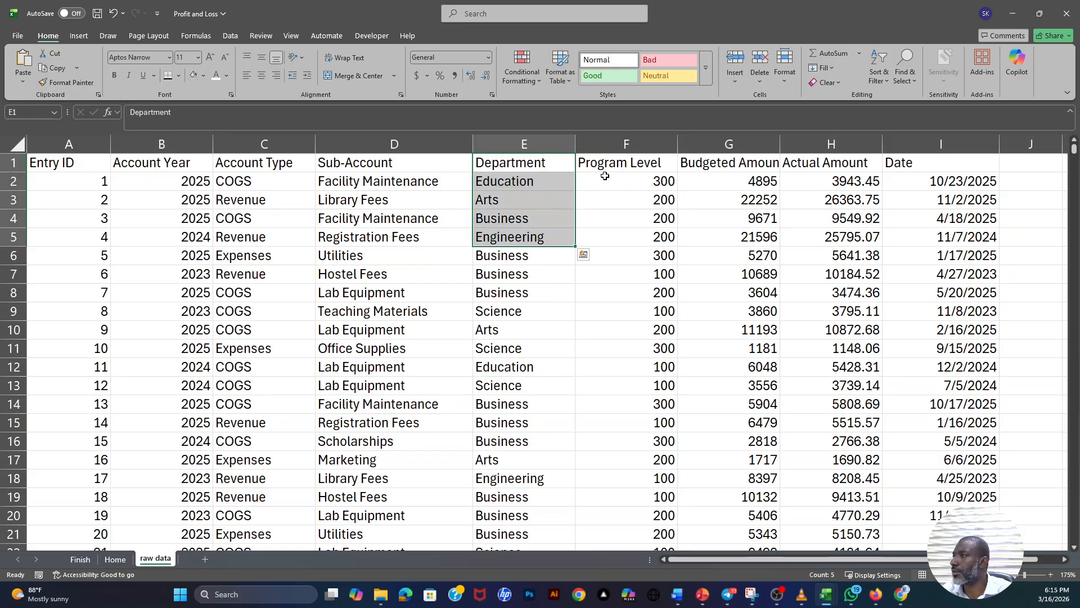
# - Examine the raw data's Program Level, Budgeted Amount, Actual Amount and Date columns, and the dataset from Entry ID to Date
pyautogui.moveTo(621, 162); pyautogui.dragTo(636, 310)
pyautogui.moveTo(732, 172); pyautogui.dragTo(737, 304)
pyautogui.moveTo(829, 167); pyautogui.dragTo(833, 351)
pyautogui.click(945, 182)
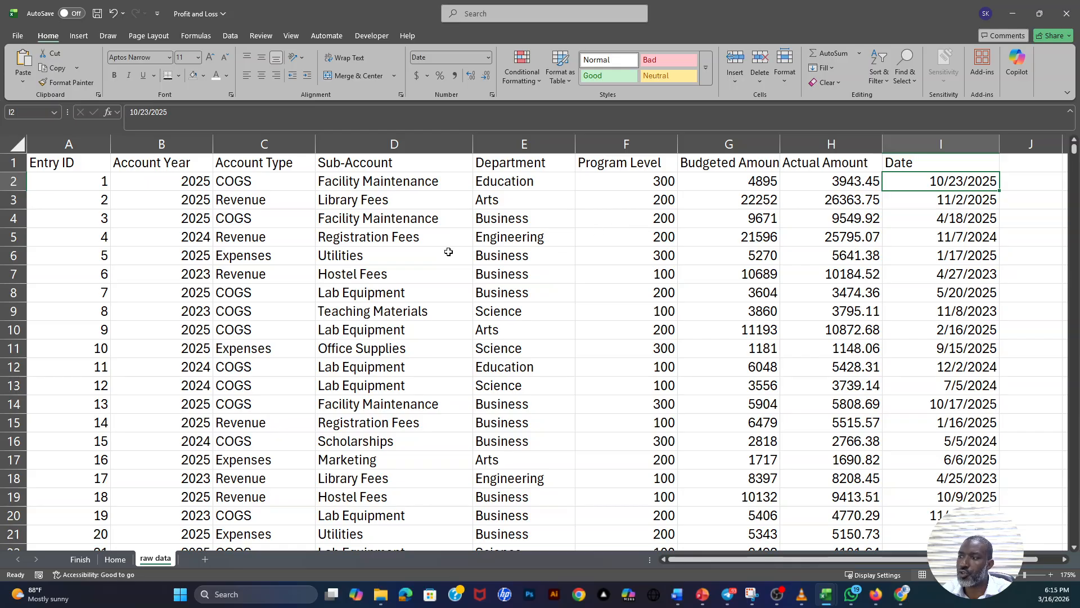
pyautogui.keyDown('ctrl'); pyautogui.scroll(-5, 444, 254); pyautogui.keyUp('ctrl')
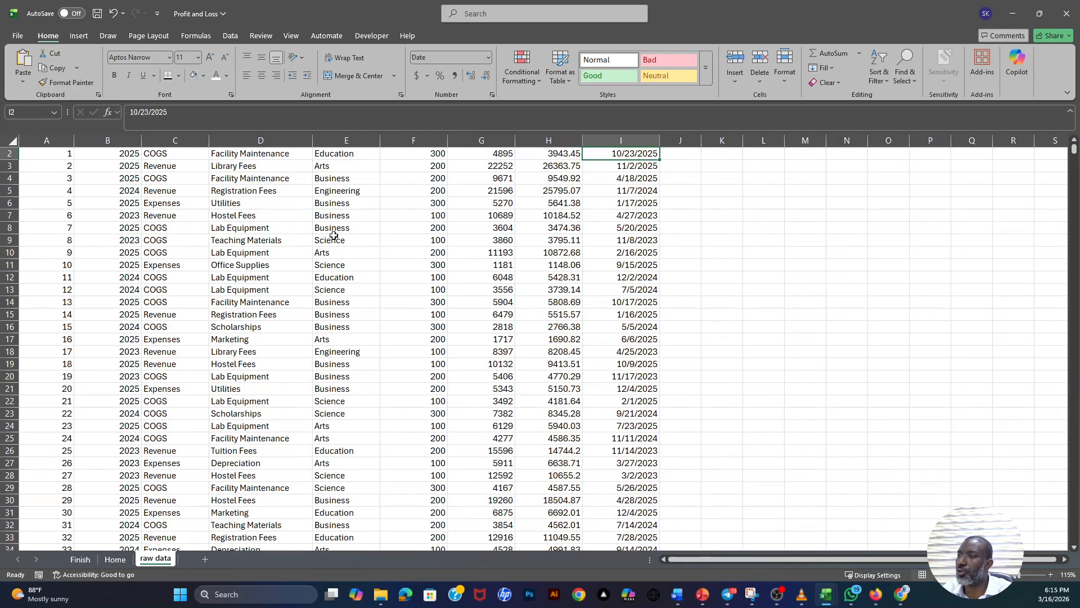
pyautogui.keyDown('ctrl'); pyautogui.scroll(1, 242, 242); pyautogui.keyUp('ctrl')
pyautogui.moveTo(37, 153); pyautogui.dragTo(647, 301)
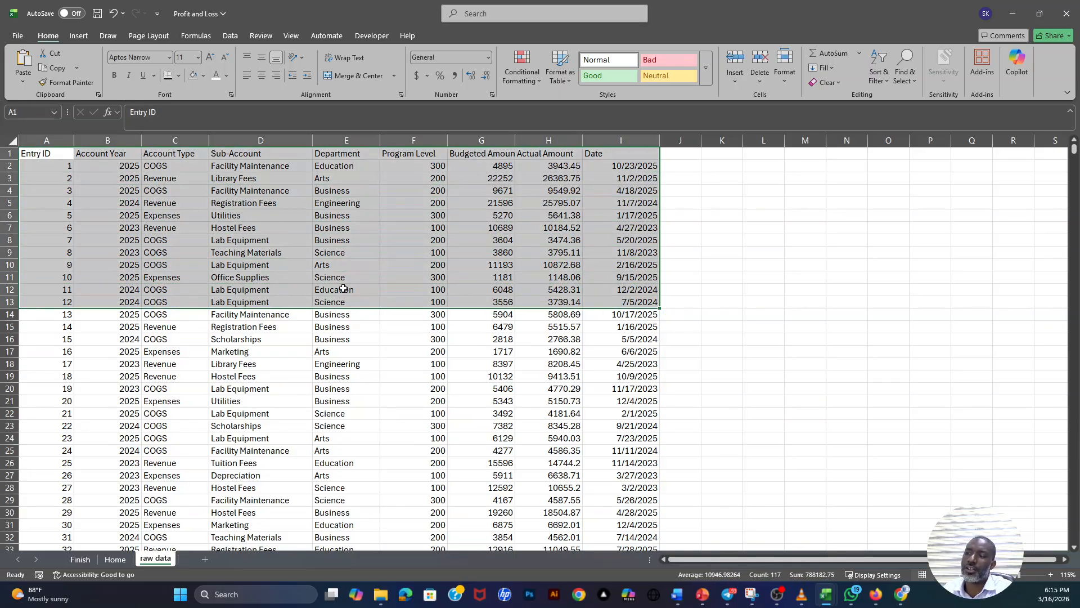
pyautogui.click(232, 228)
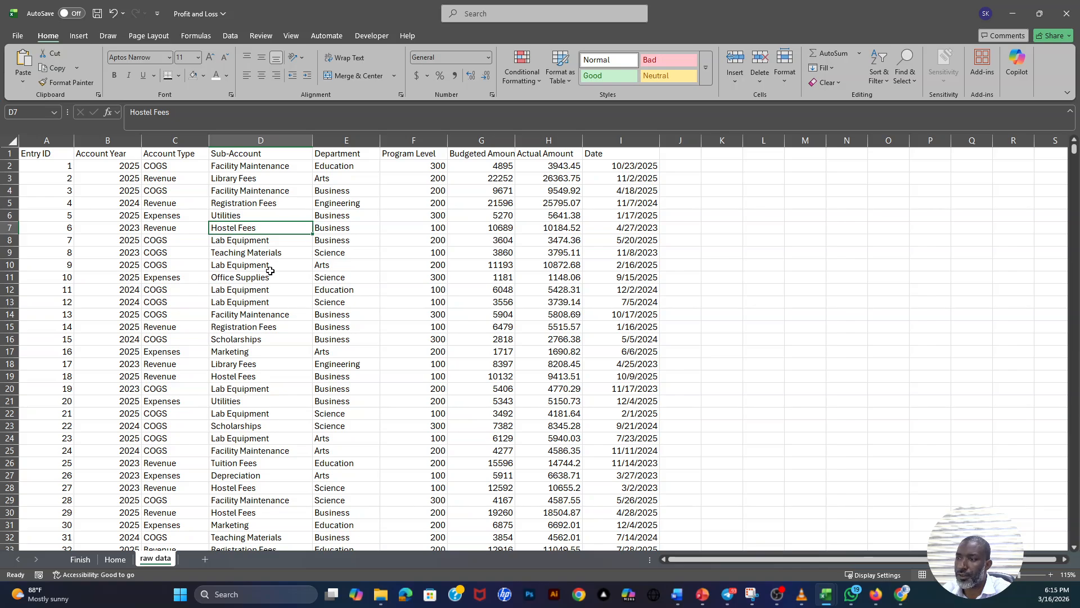
# - View the profit and loss report on the Finish sheet against its raw data and select a value in the report's PivotTable
pyautogui.click(80, 559)
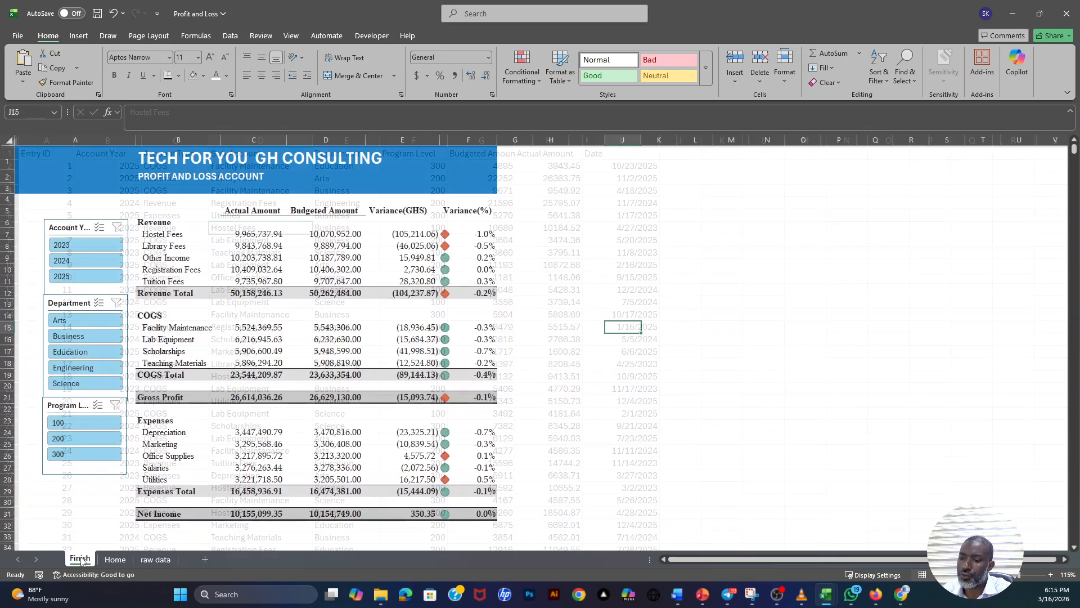
pyautogui.click(527, 268)
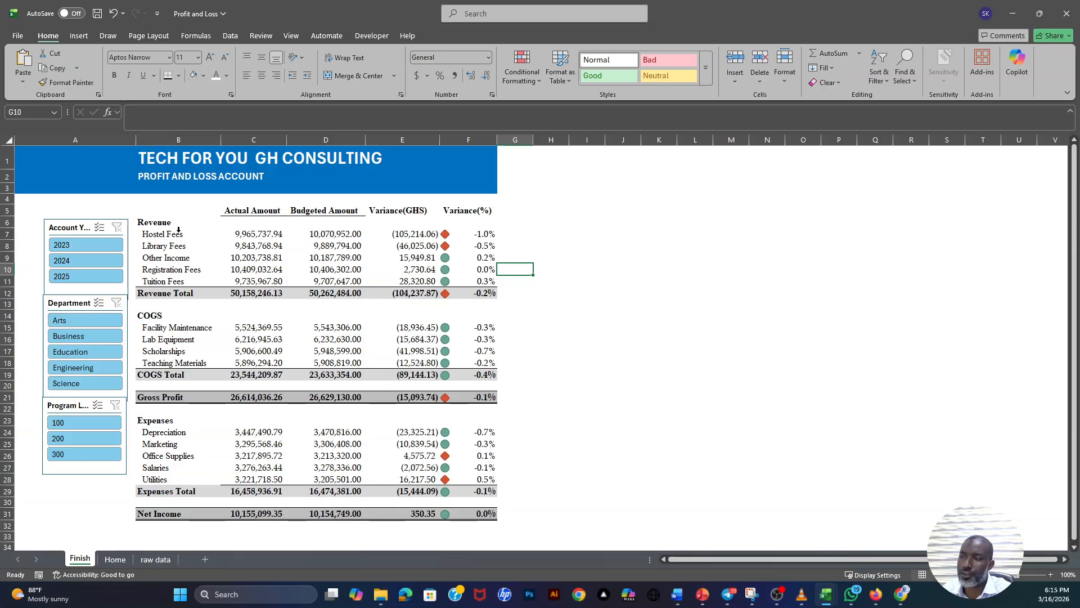
pyautogui.click(167, 559)
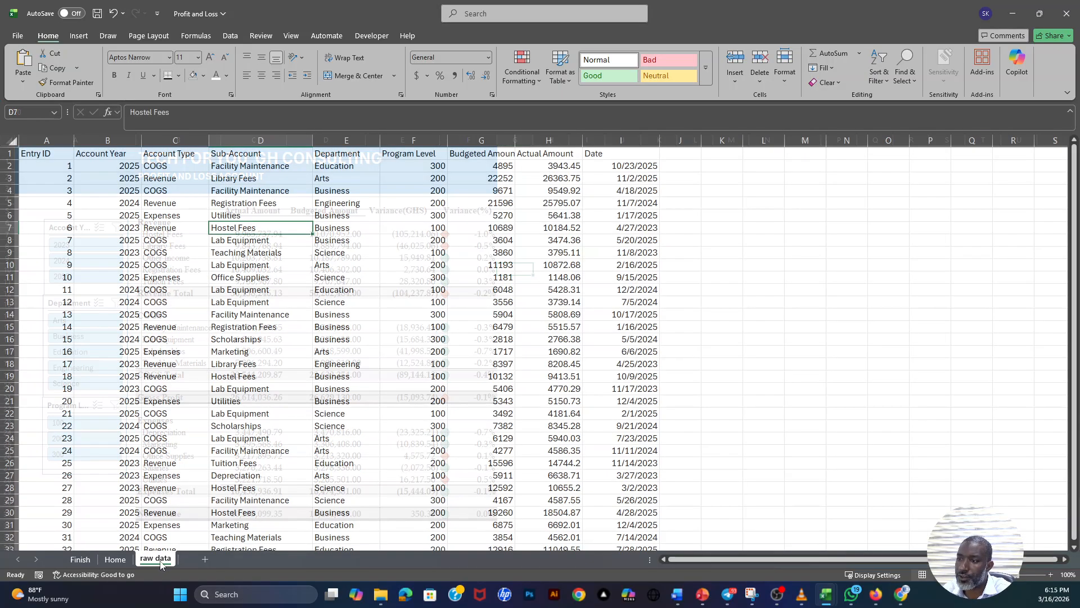
pyautogui.click(80, 559)
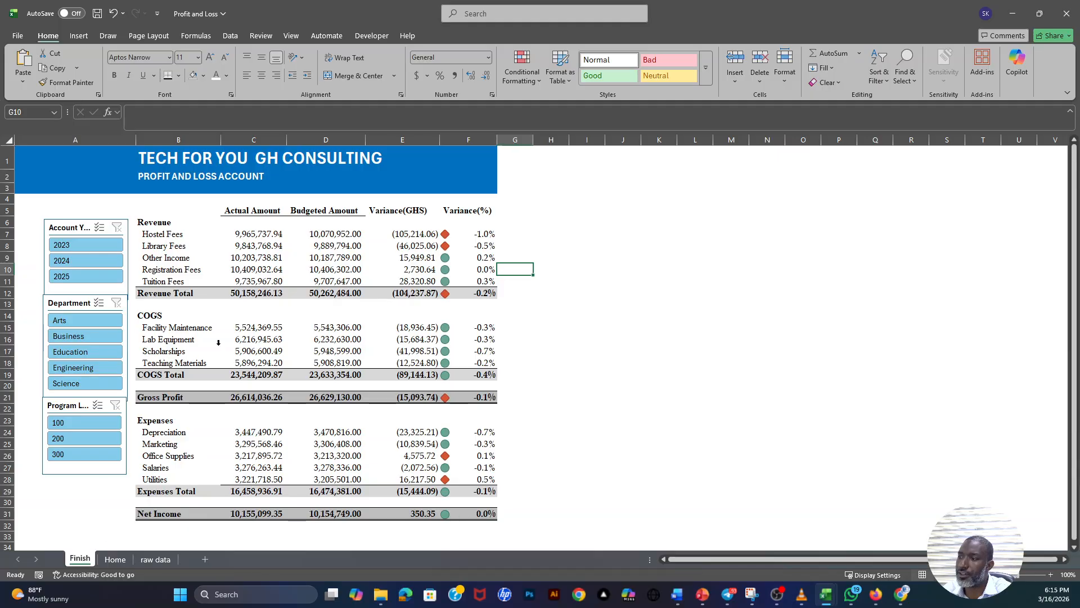
pyautogui.click(252, 270)
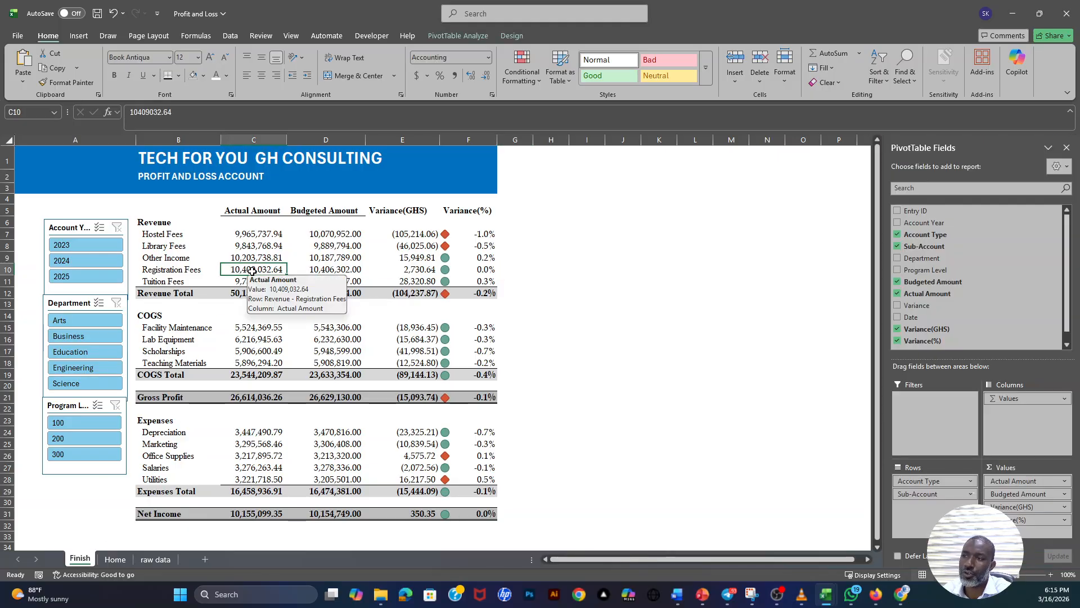
# - Filter the profit and loss report by account year 2023, 2024 and 2025 in turn
pyautogui.click(93, 246)
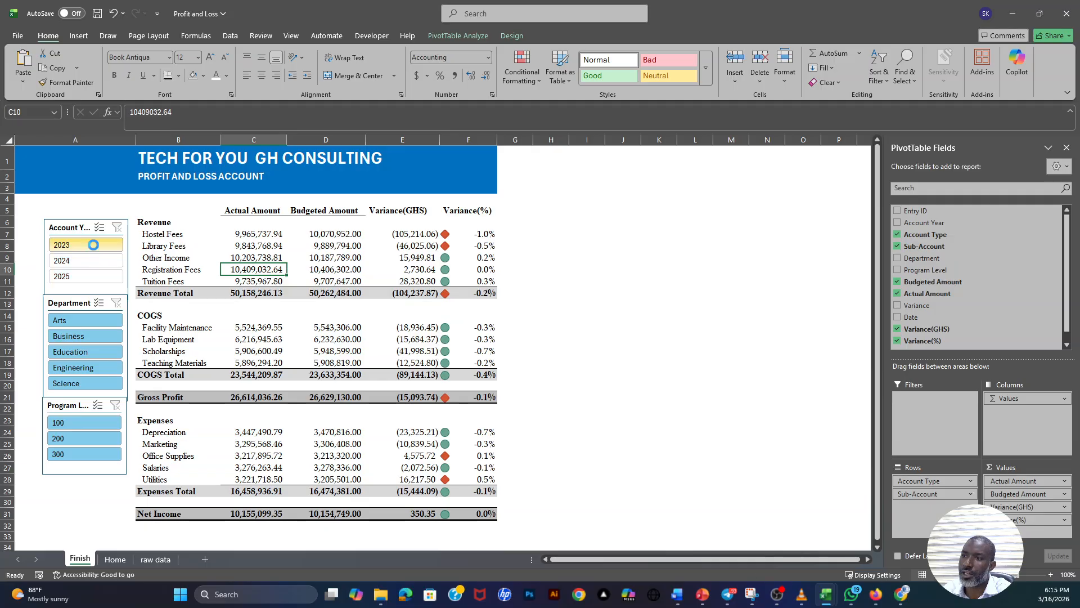
pyautogui.click(93, 261)
pyautogui.click(92, 275)
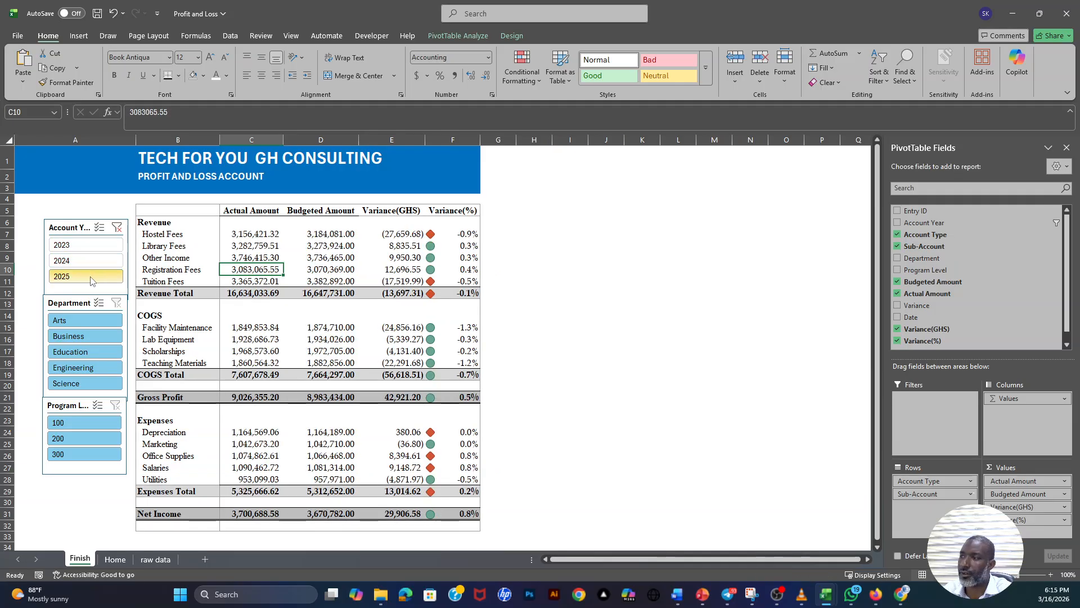
# - Filter the report by the Arts, Business, Education and Engineering departments in turn, finishing on Education
pyautogui.click(83, 321)
pyautogui.click(81, 336)
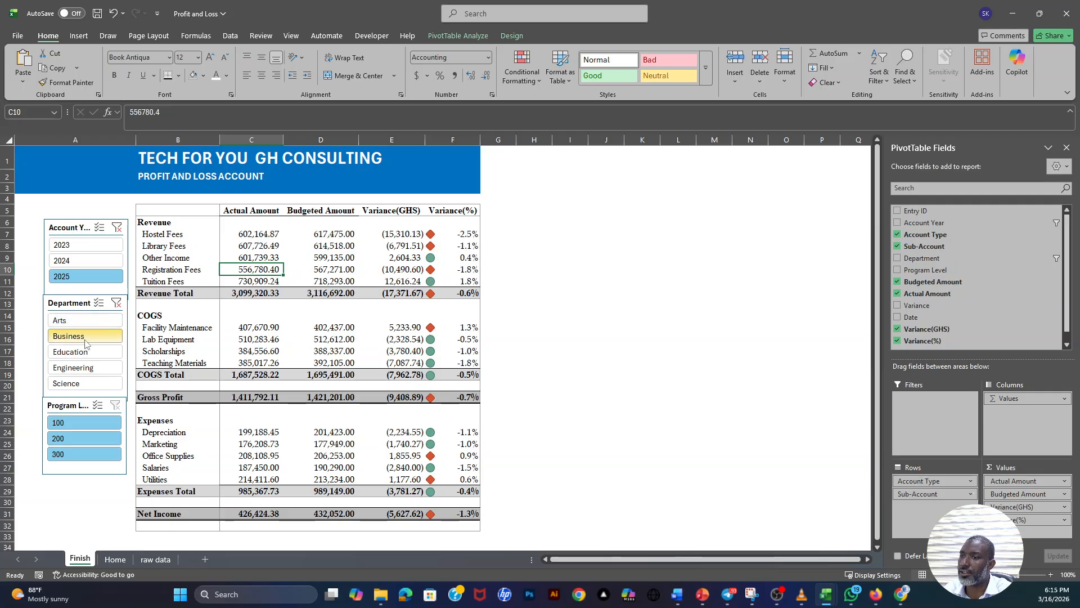
pyautogui.keyDown('ctrl'); pyautogui.click(80, 352); pyautogui.keyUp('ctrl')
pyautogui.click(78, 355)
pyautogui.click(78, 367)
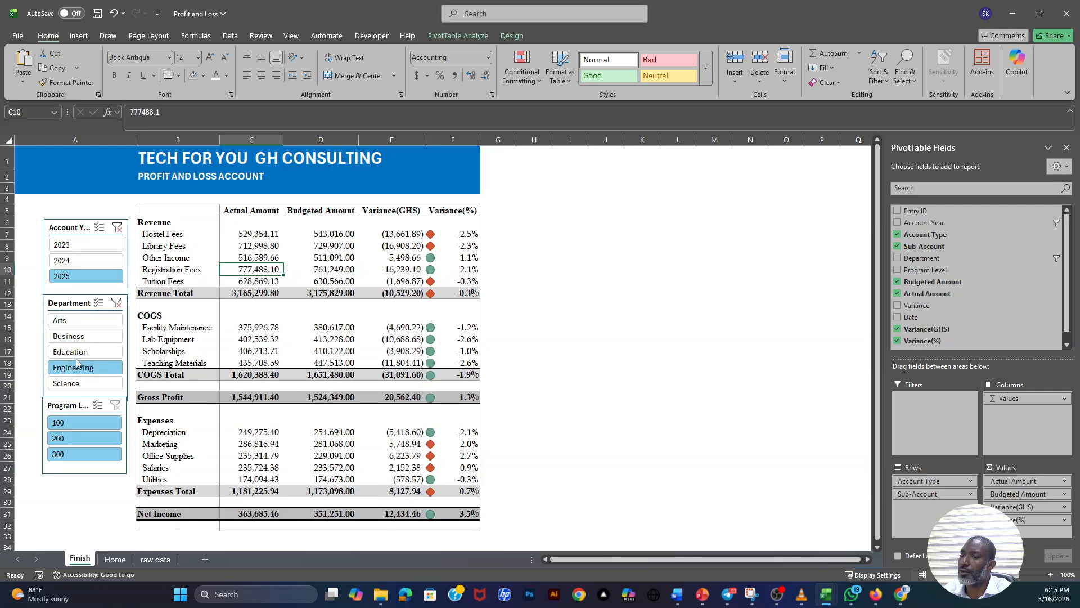
pyautogui.click(79, 357)
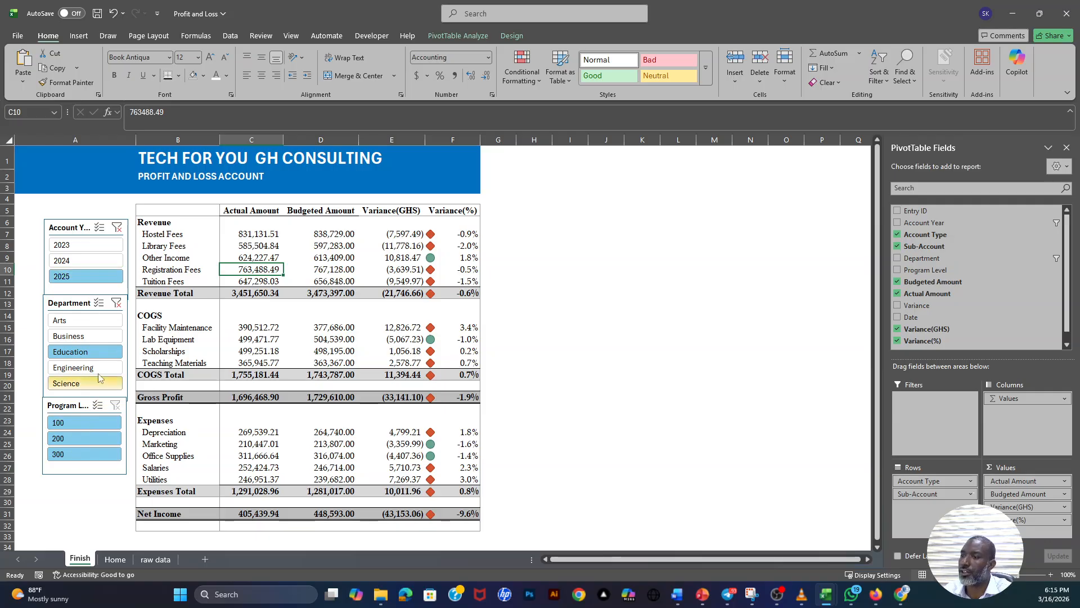
# - Clear the Account Year and Department filters from the profit and loss report
pyautogui.click(117, 227)
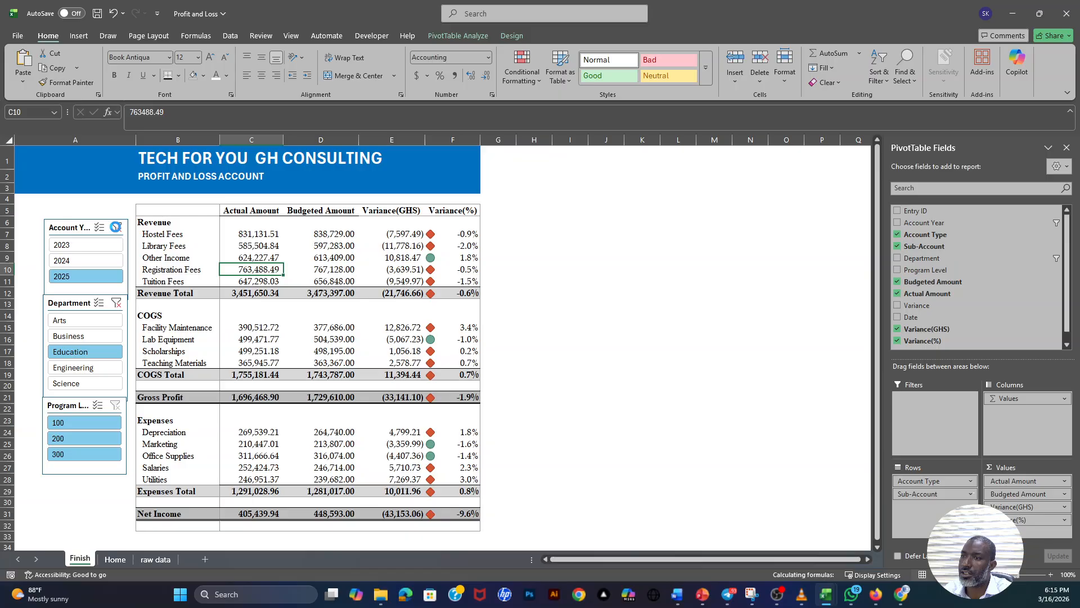
pyautogui.click(114, 303)
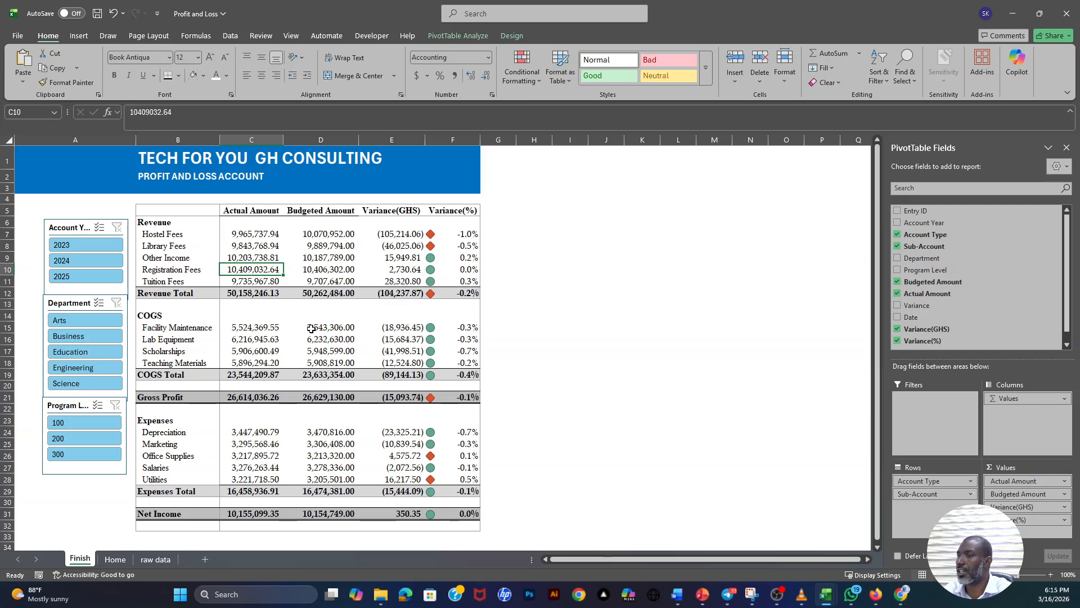
# - Compare the records on the raw data sheet with the finished profit and loss statement
pyautogui.moveTo(311, 328)
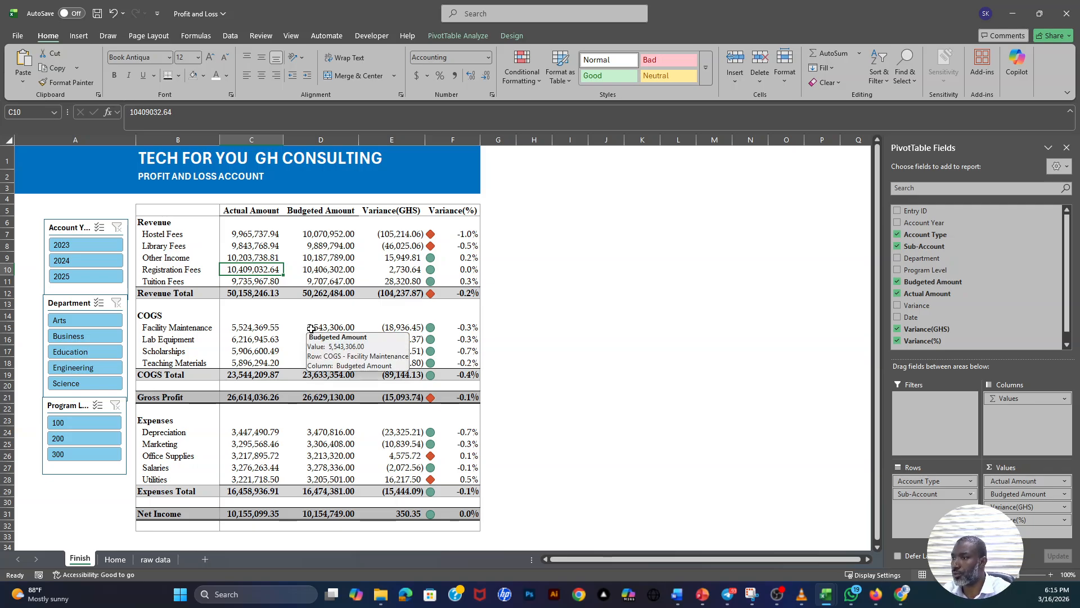
pyautogui.click(158, 560)
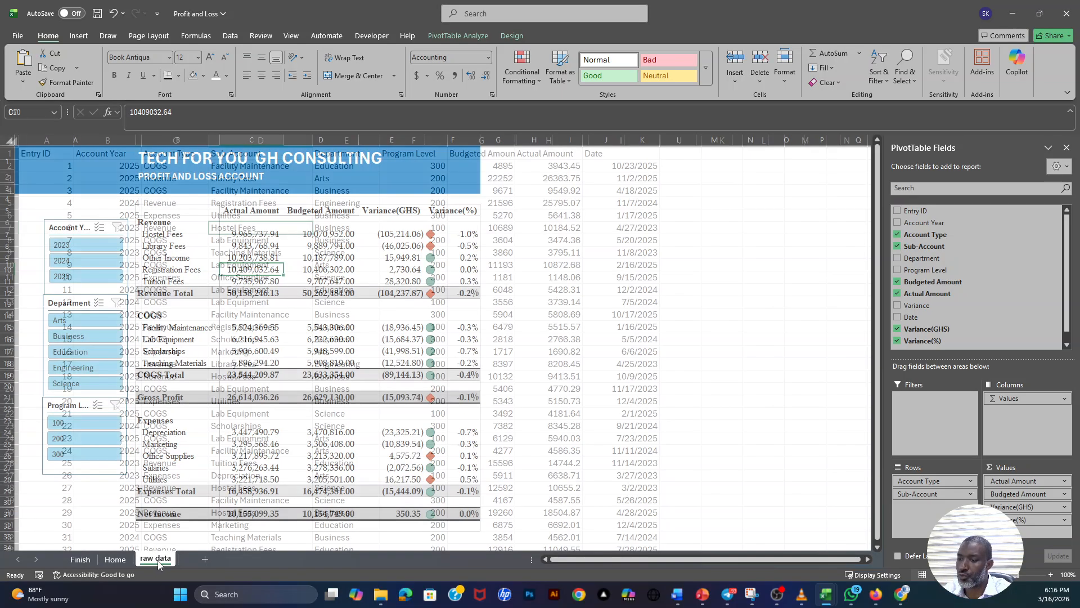
pyautogui.click(334, 305)
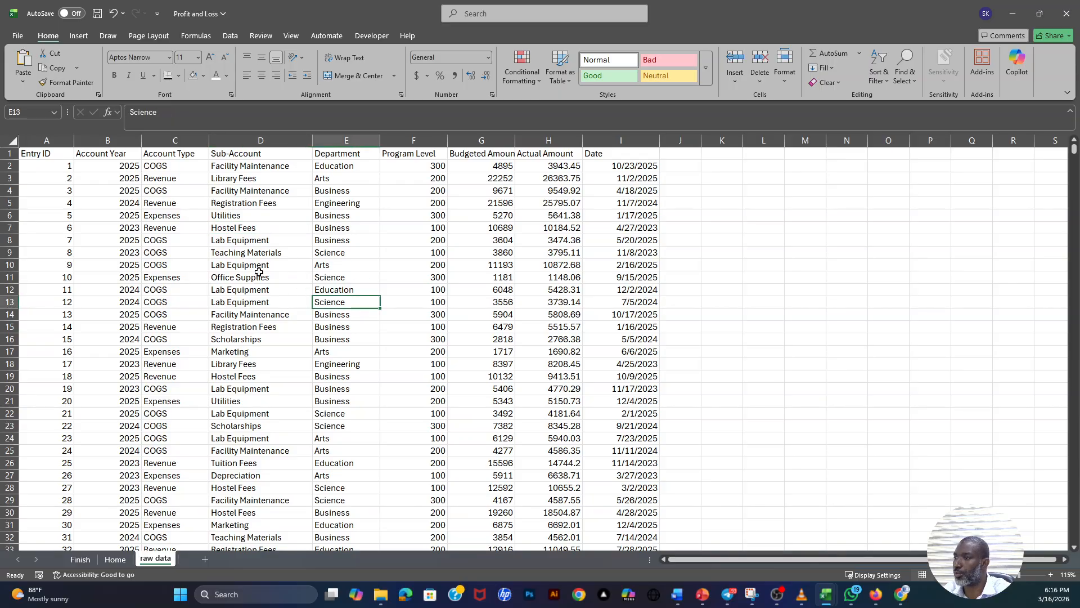
pyautogui.click(80, 559)
pyautogui.click(153, 560)
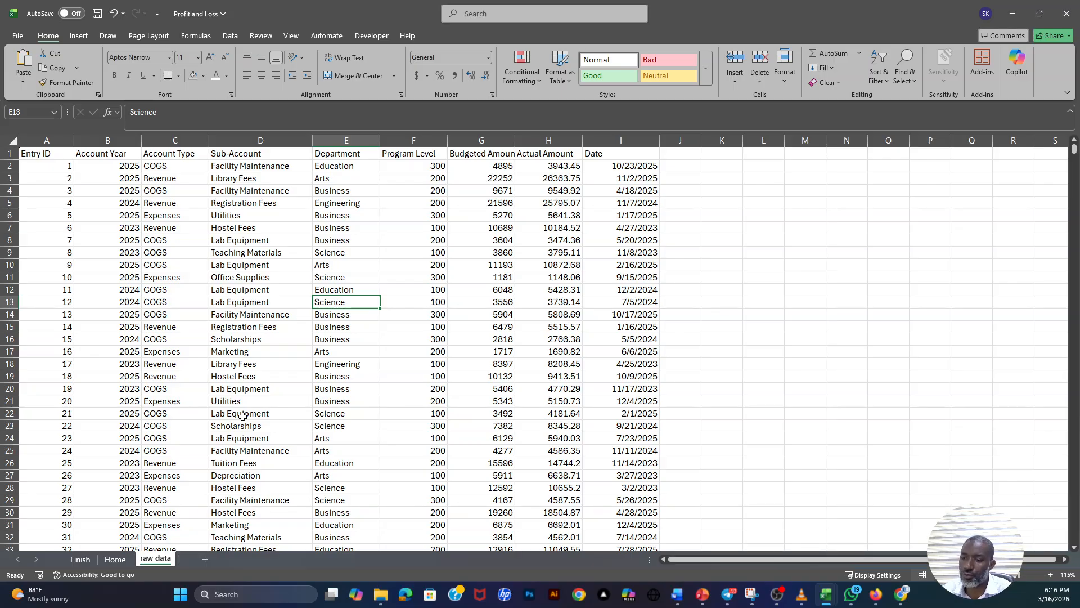
pyautogui.click(81, 560)
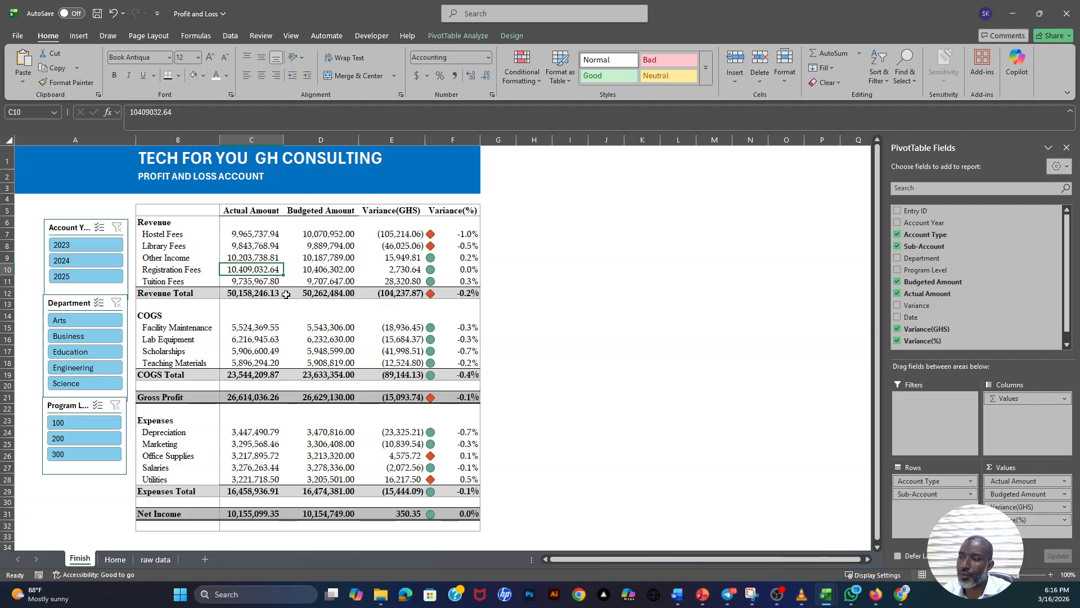
# - Review each column heading on the raw data sheet, from Entry ID through Date
pyautogui.click(156, 559)
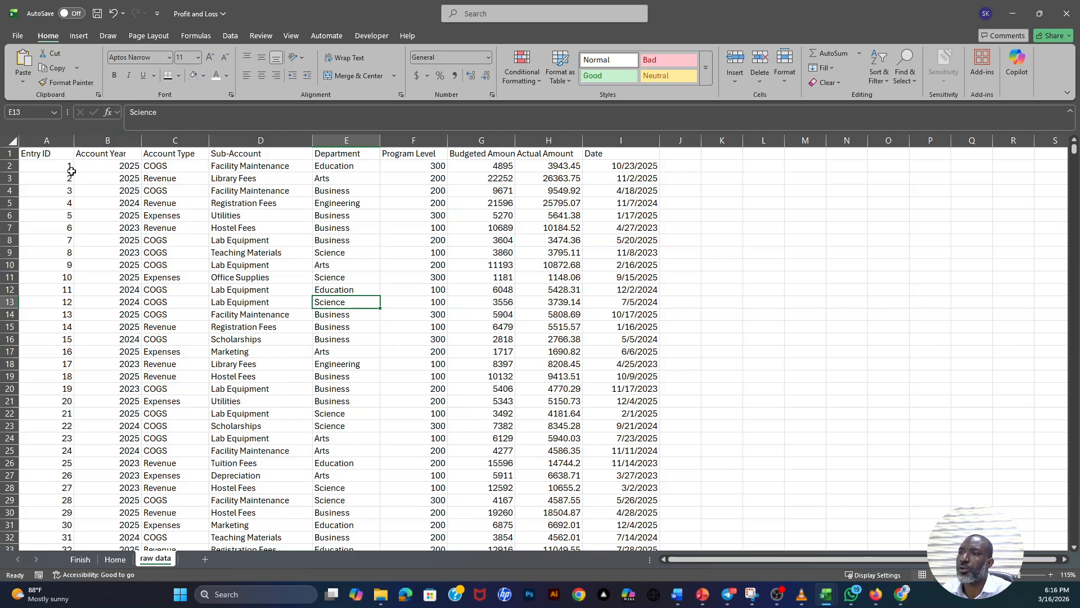
pyautogui.moveTo(50, 155); pyautogui.dragTo(612, 156)
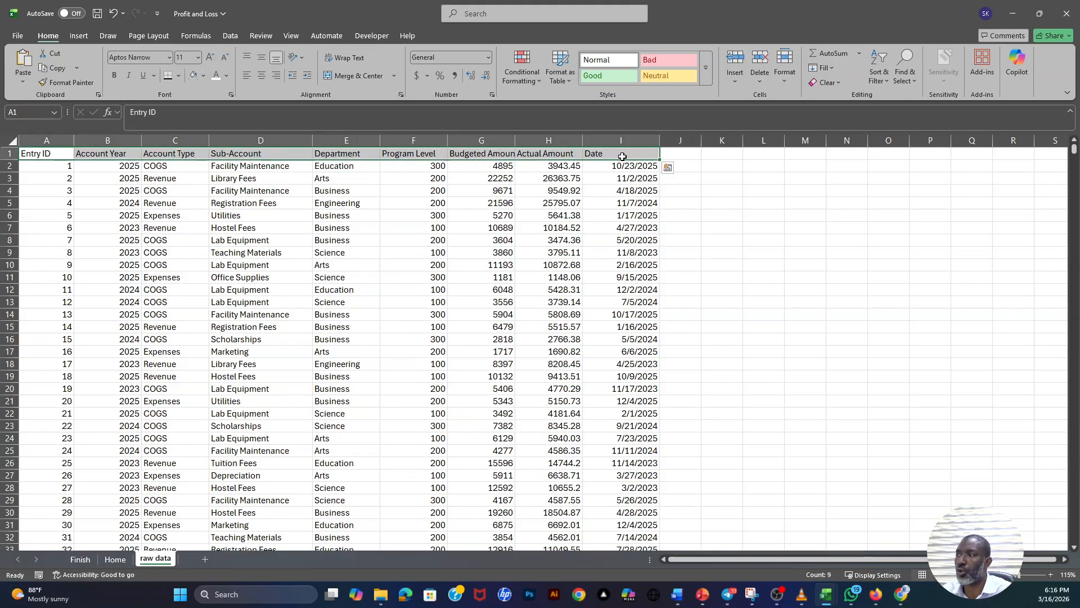
pyautogui.click(612, 157)
pyautogui.click(46, 155)
pyautogui.click(95, 153)
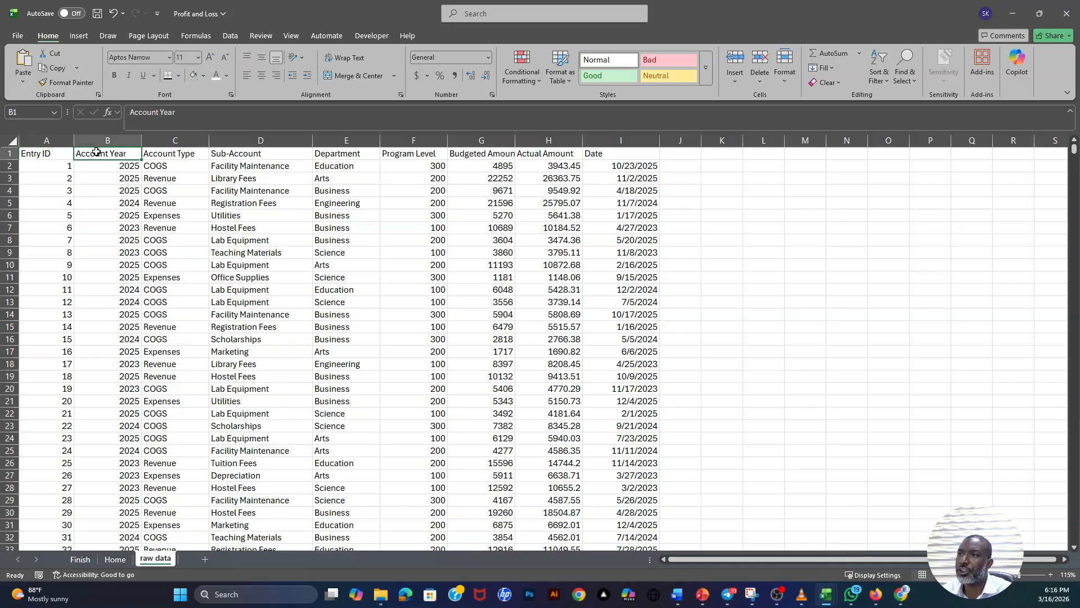
pyautogui.click(163, 151)
pyautogui.click(243, 152)
pyautogui.click(327, 152)
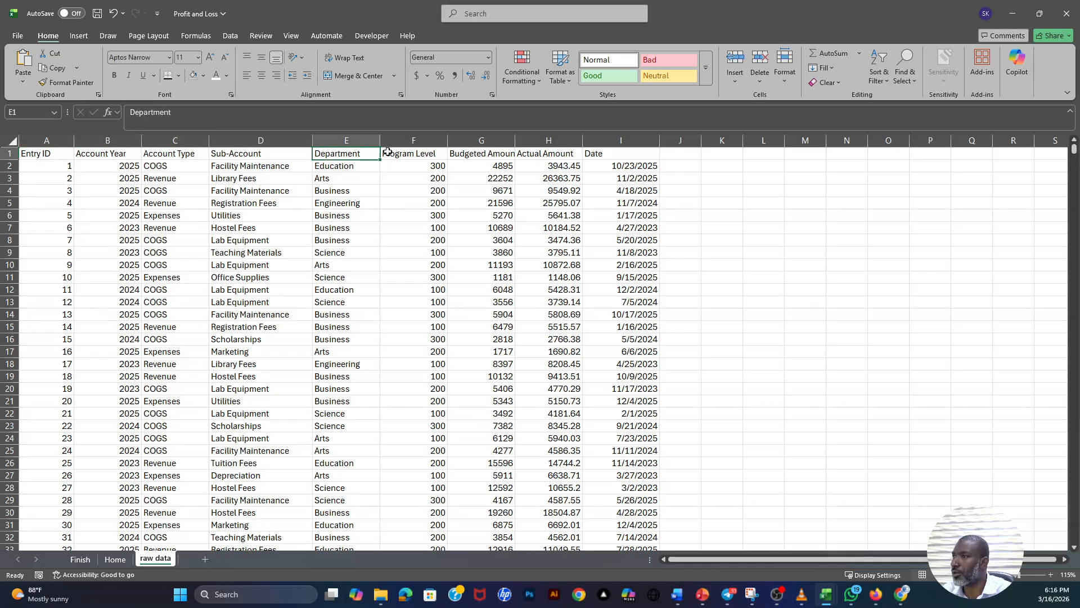
pyautogui.click(389, 152)
pyautogui.click(462, 153)
pyautogui.click(545, 153)
pyautogui.click(611, 156)
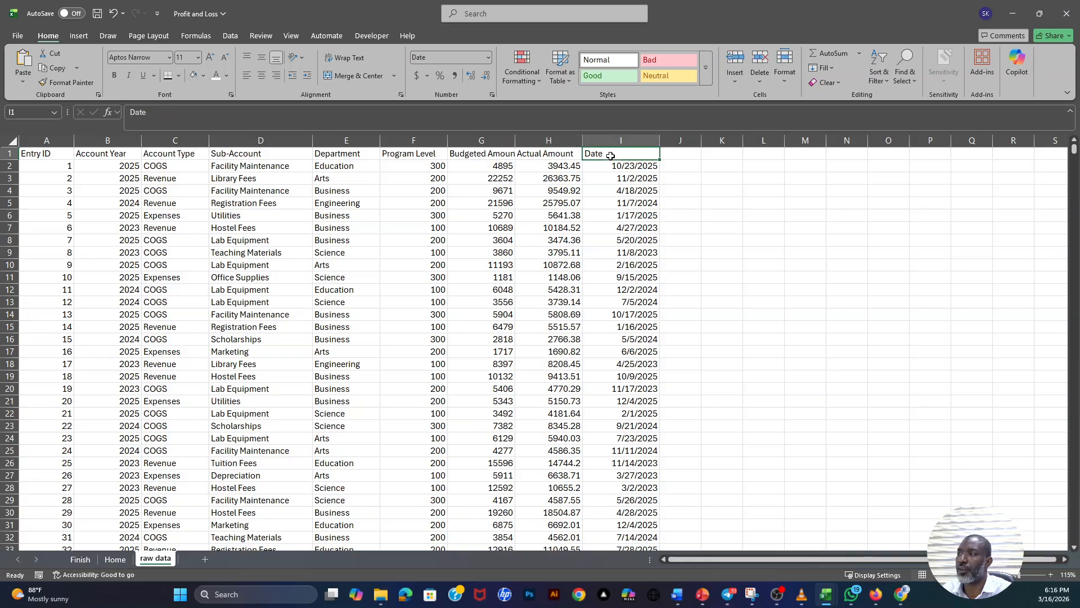
pyautogui.scroll(-1, 293, 314)
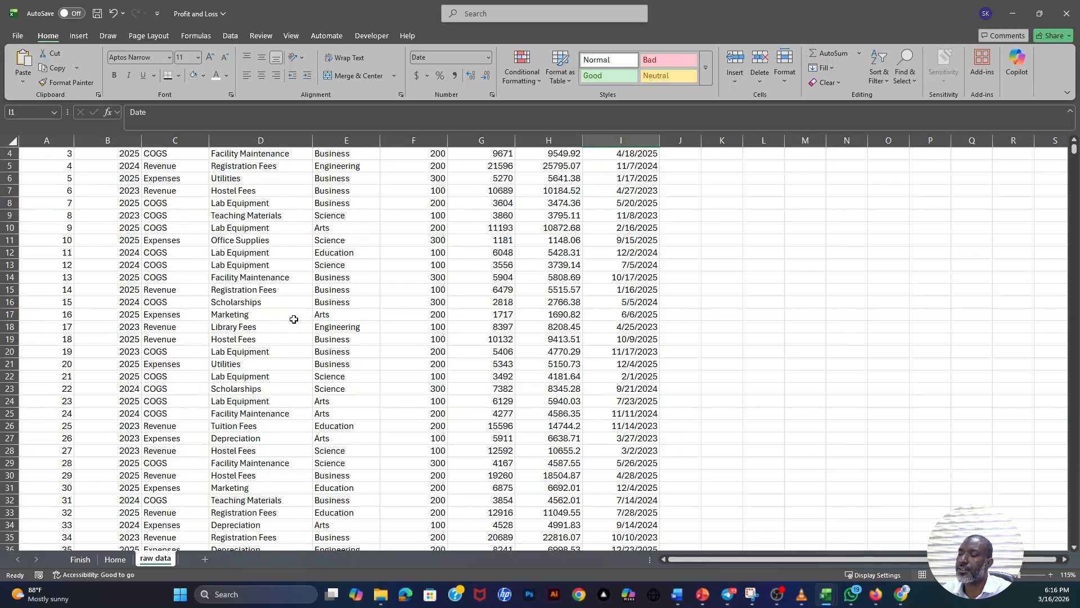
pyautogui.scroll(1, 300, 311)
pyautogui.moveTo(41, 155); pyautogui.dragTo(622, 155)
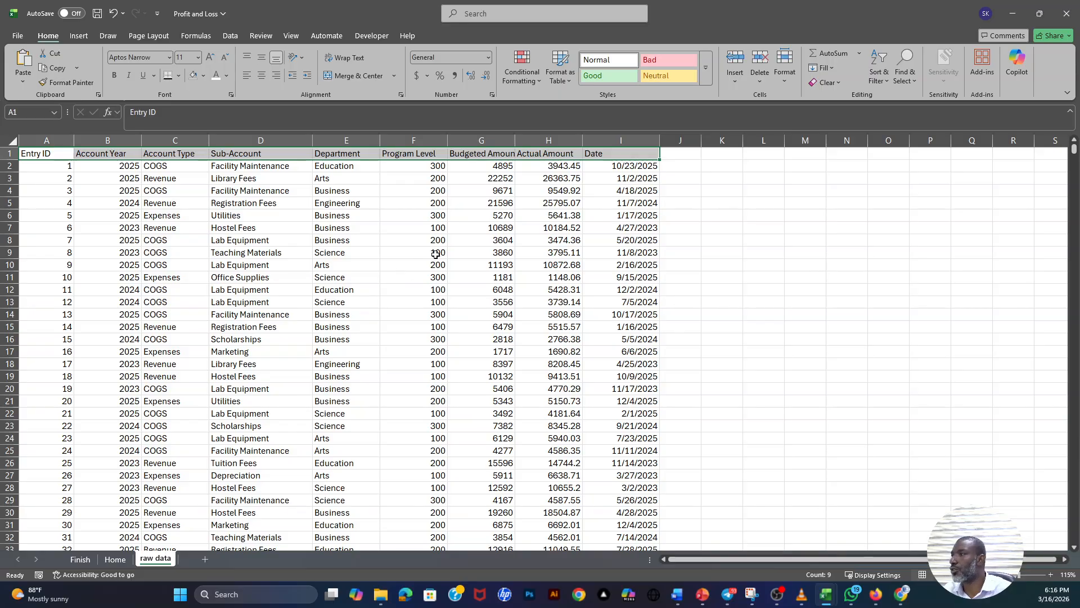
# - Inspect the column beside Date for blanks and go to the last record in the Date column
pyautogui.click(679, 160)
pyautogui.hotkey('ctrl', 'space')
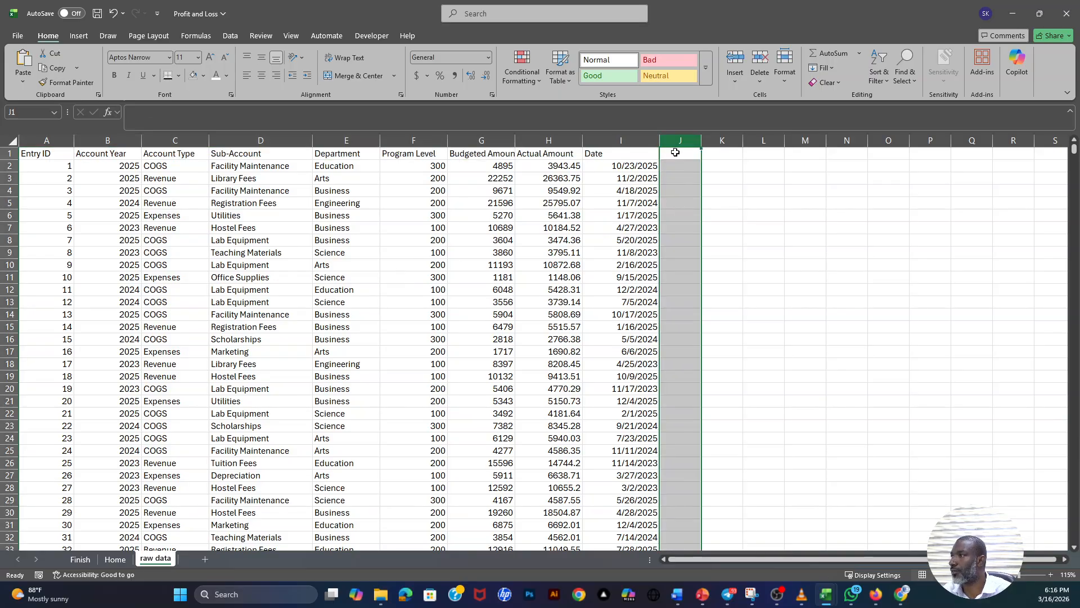
pyautogui.scroll(-6, 675, 242)
pyautogui.scroll(-3, 673, 294)
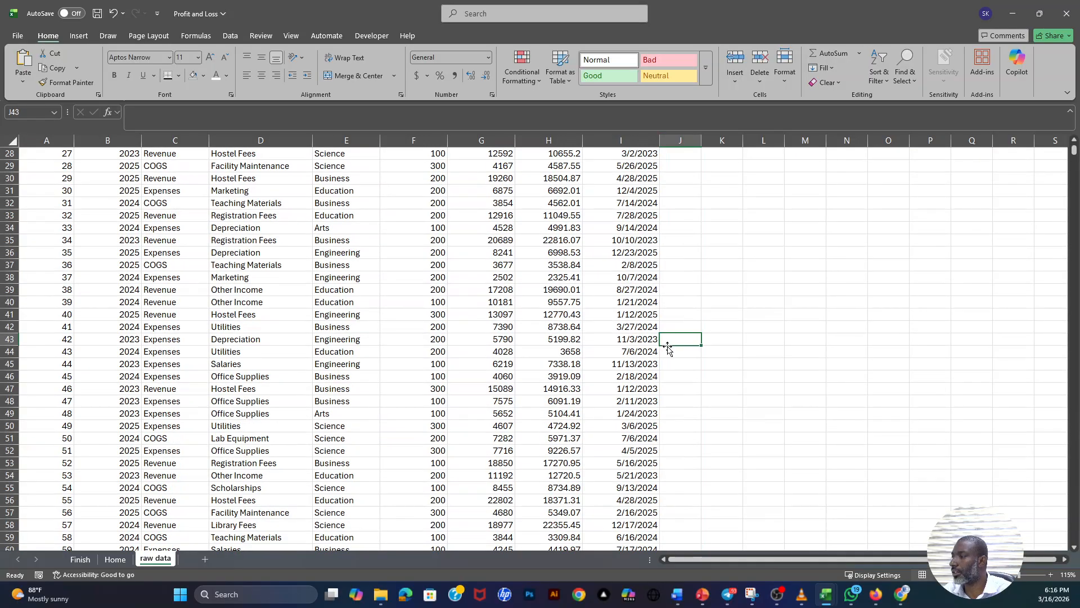
pyautogui.click(639, 342)
pyautogui.doubleClick(641, 345)
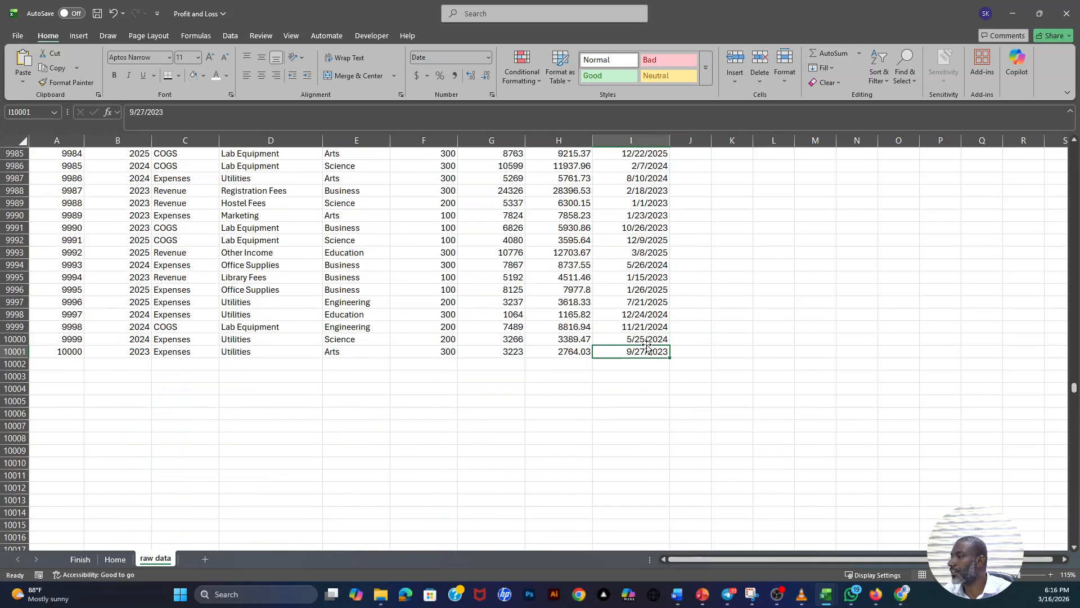
# - Inspect the row beneath the last record and the cells around the data, and return to the Department heading
pyautogui.moveTo(39, 364); pyautogui.dragTo(684, 366)
pyautogui.click(684, 366)
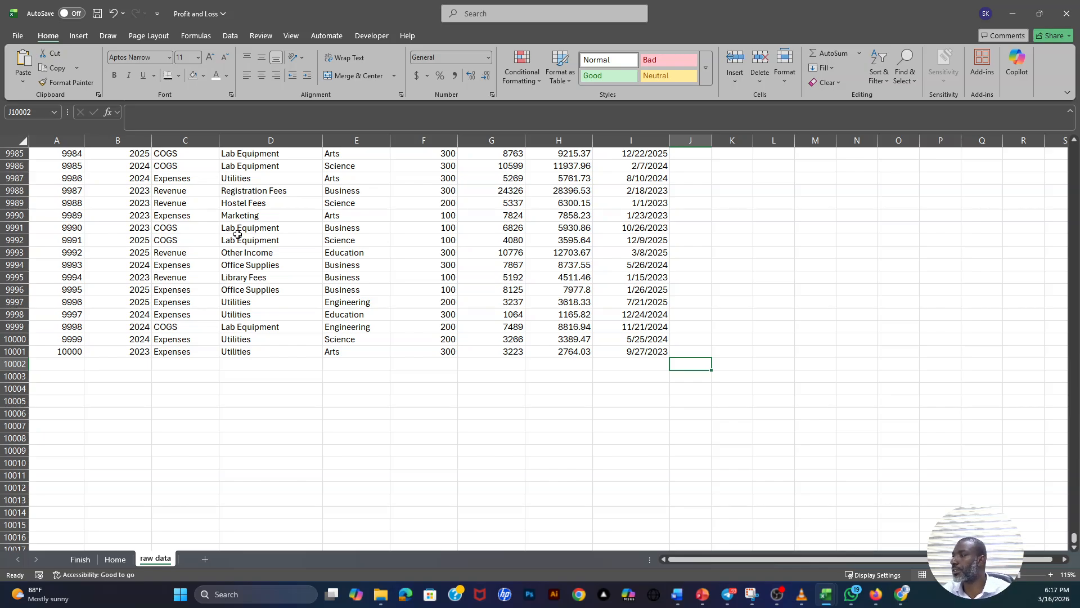
pyautogui.click(749, 226)
pyautogui.click(684, 377)
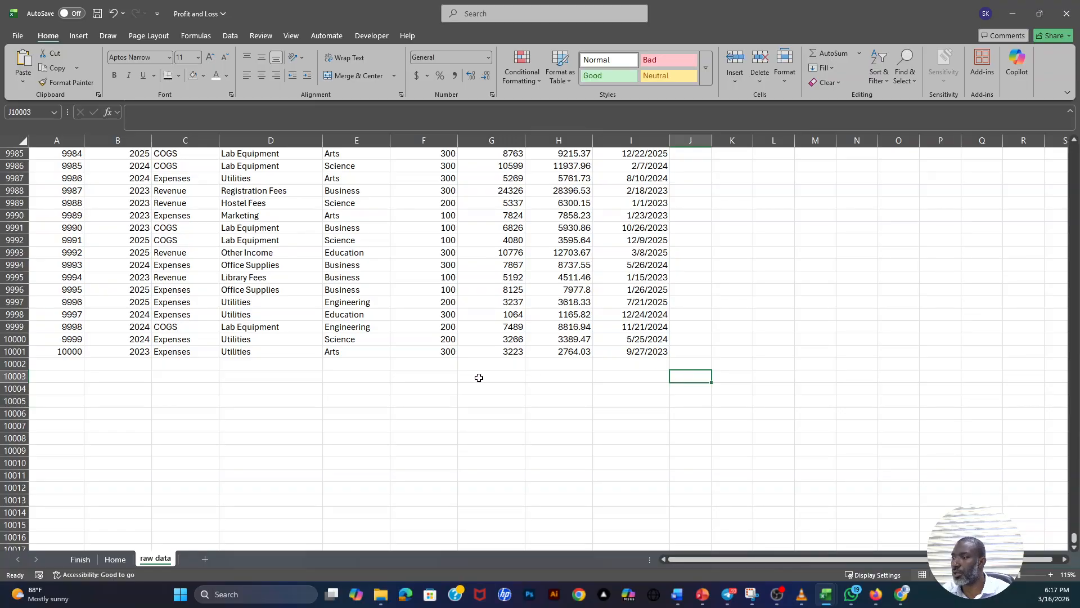
pyautogui.click(343, 355)
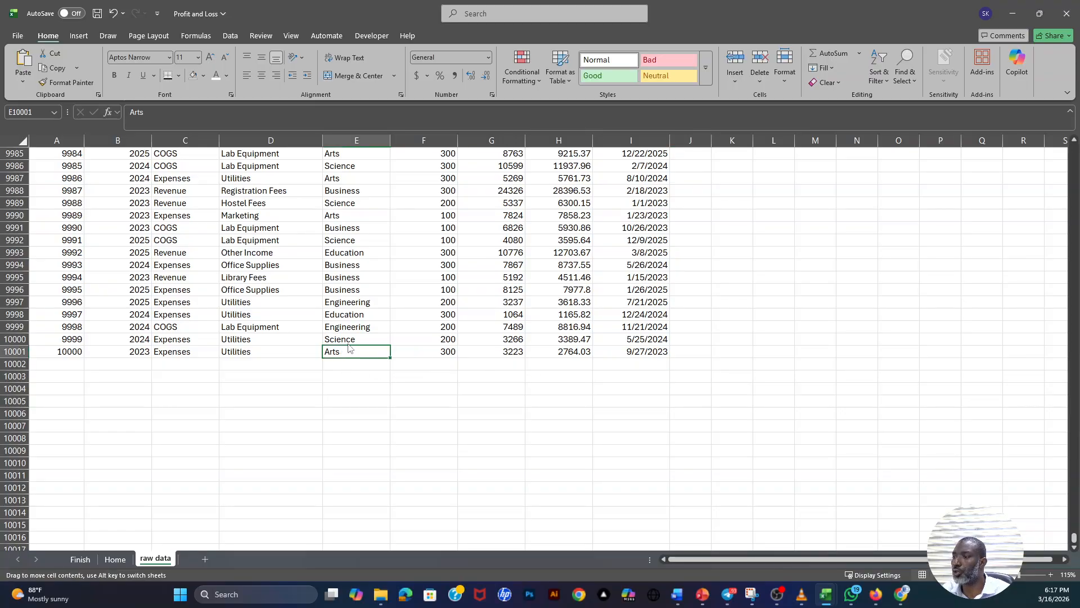
pyautogui.hotkey('ctrl', 'Up')
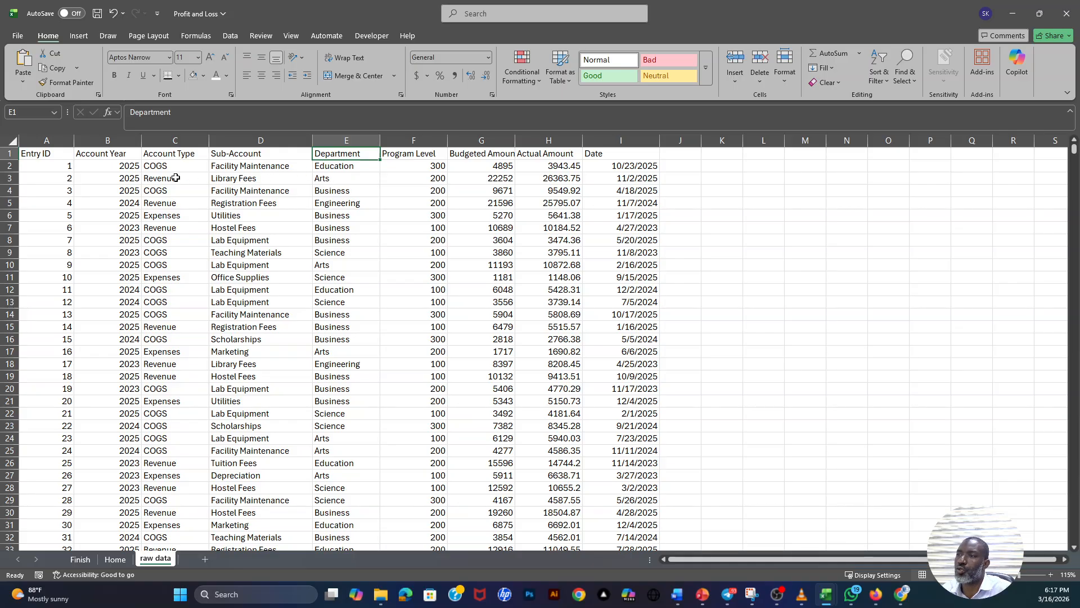
# - Examine the Department column's entries down to its last record and return to its heading
pyautogui.moveTo(353, 167); pyautogui.dragTo(360, 438)
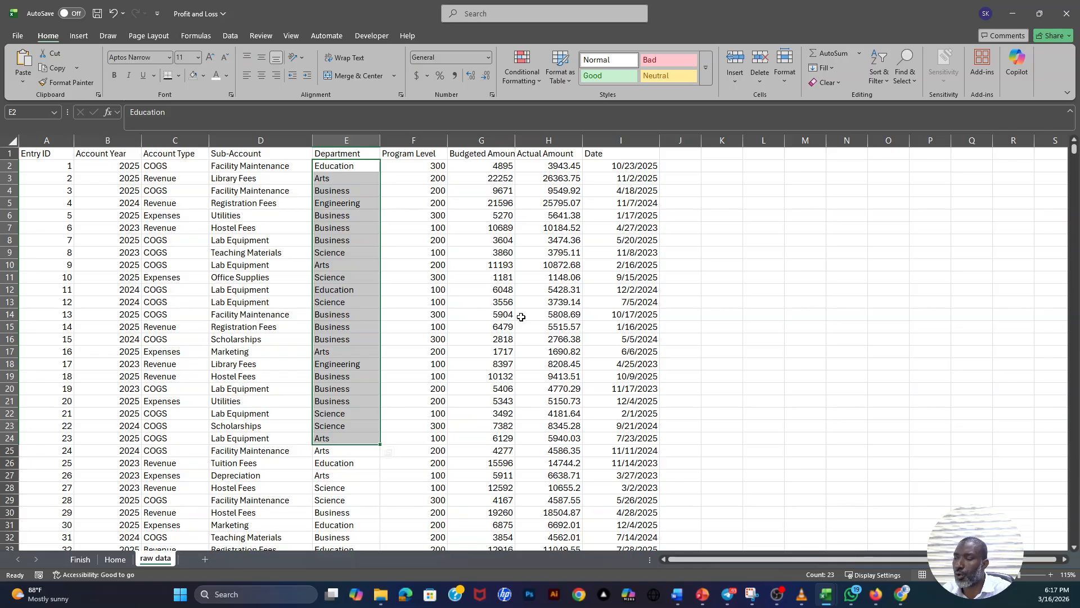
pyautogui.click(347, 168)
pyautogui.click(342, 157)
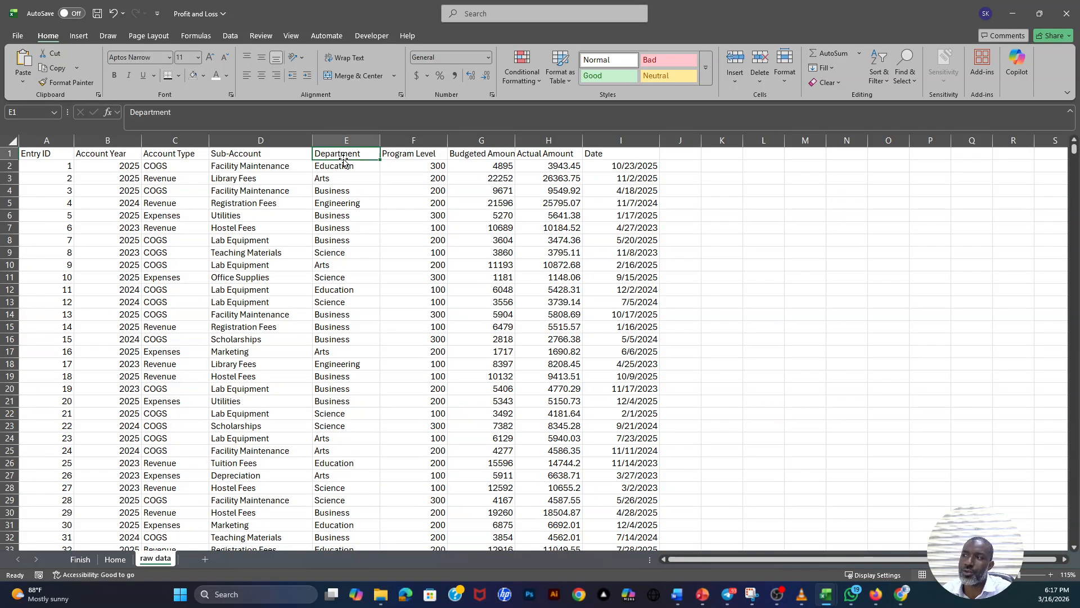
pyautogui.hotkey('ctrl', 'Down')
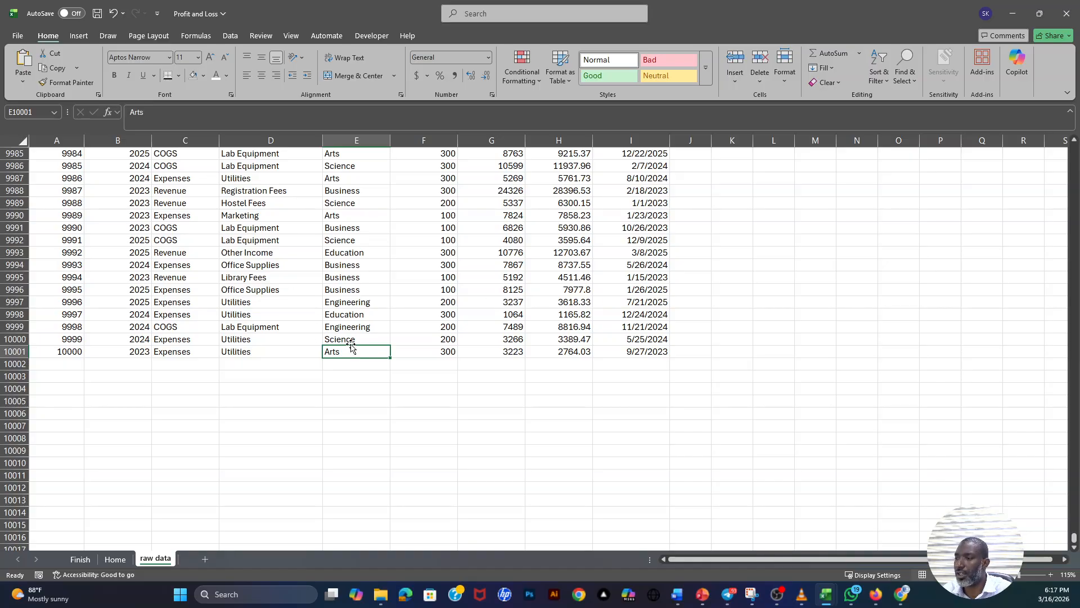
pyautogui.hotkey('ctrl', 'Up')
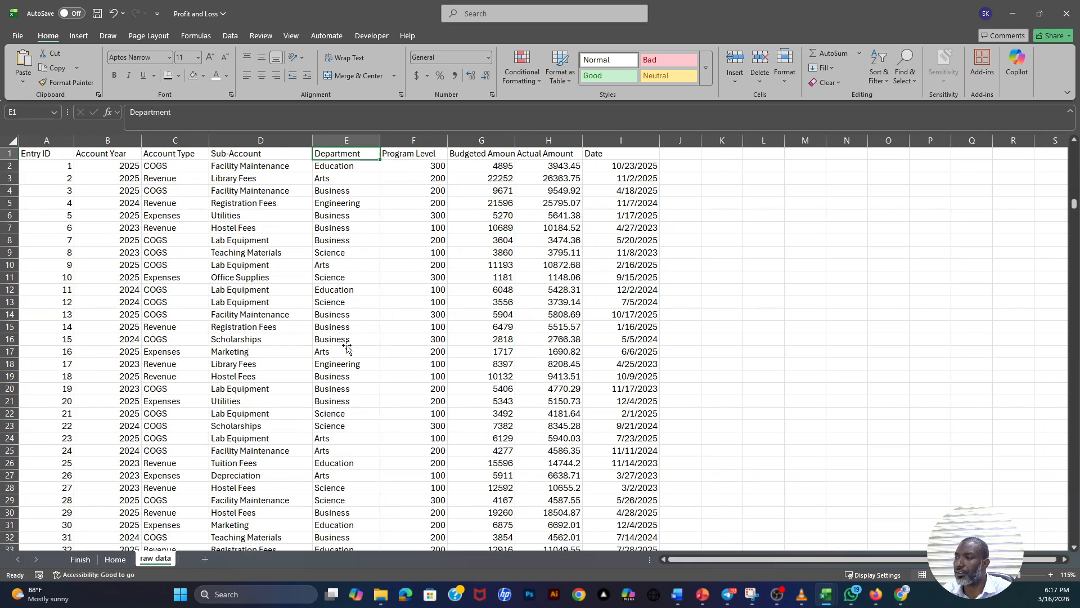
# - Check the record with Entry ID 9 across to the Date column and look over the records further down
pyautogui.click(70, 263)
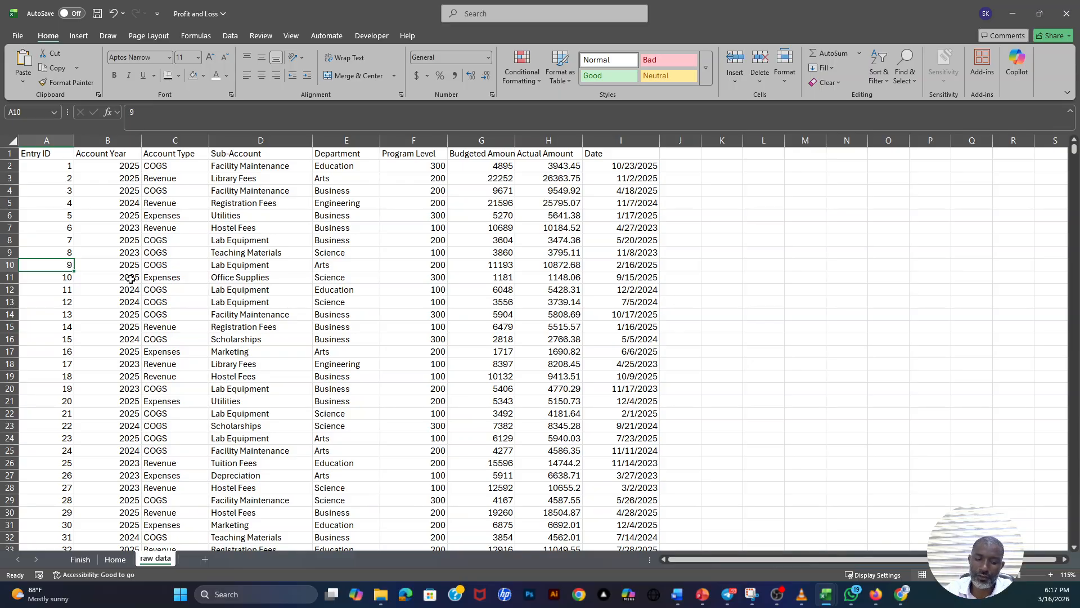
pyautogui.hotkey('ctrl', 'Right')
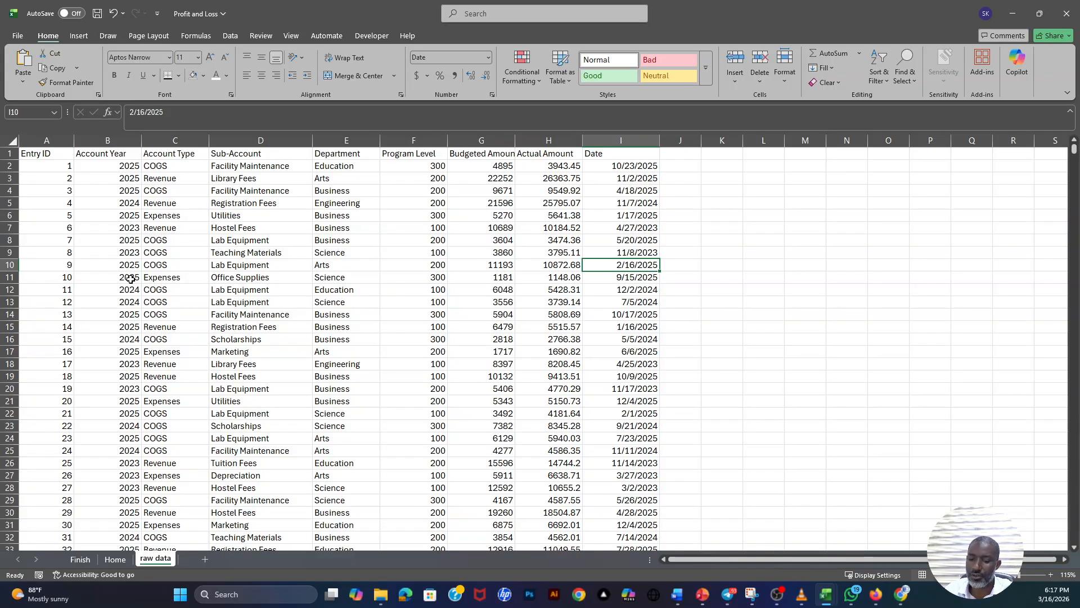
pyautogui.hotkey('ctrl', 'Left')
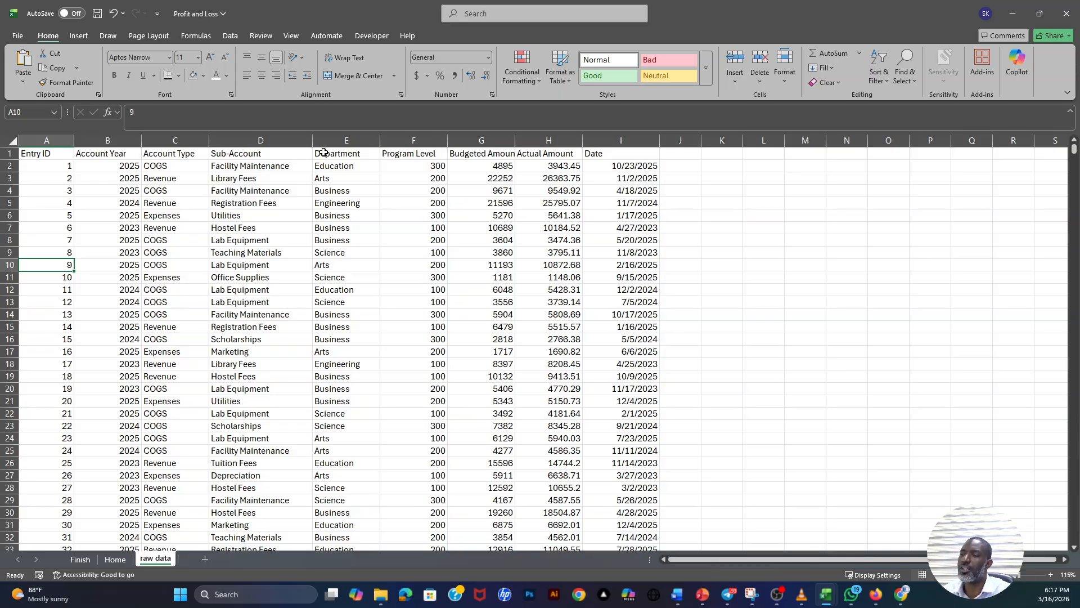
pyautogui.click(238, 229)
pyautogui.scroll(-5, 586, 286)
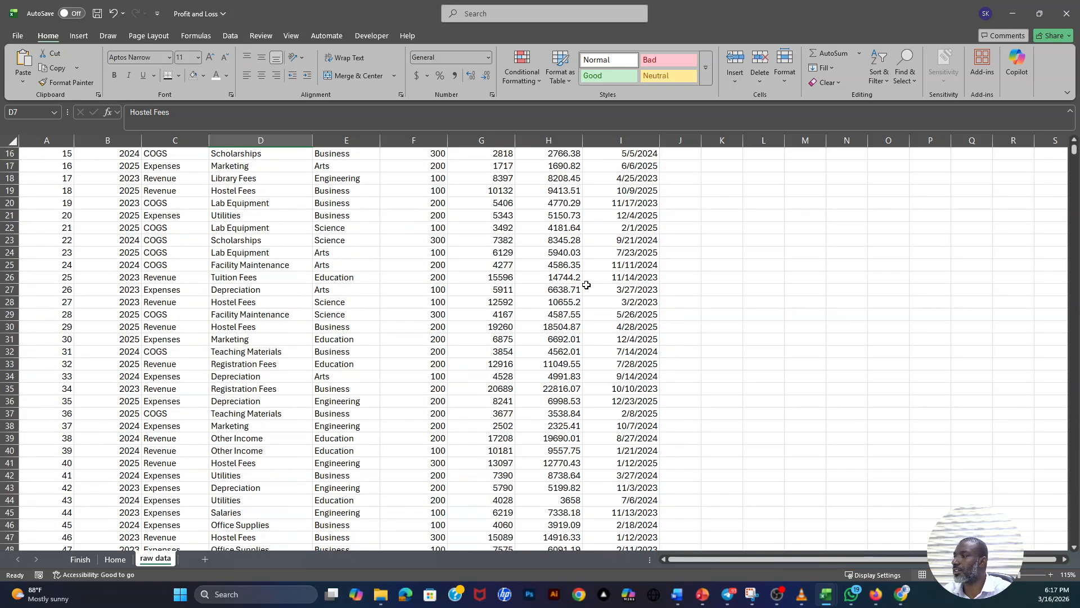
pyautogui.scroll(5, 587, 286)
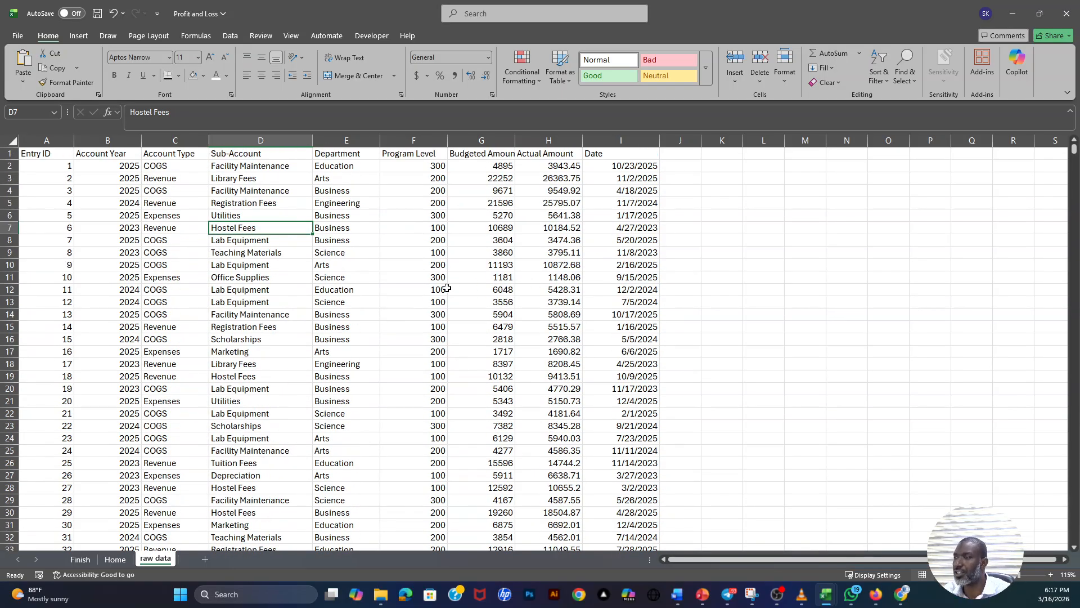
# - Narrow the Program Level column slightly
pyautogui.moveTo(447, 139)
pyautogui.mouseDown()
pyautogui.moveTo(429, 139)
pyautogui.moveTo(440, 140)
pyautogui.mouseUp()
pyautogui.click(413, 254)
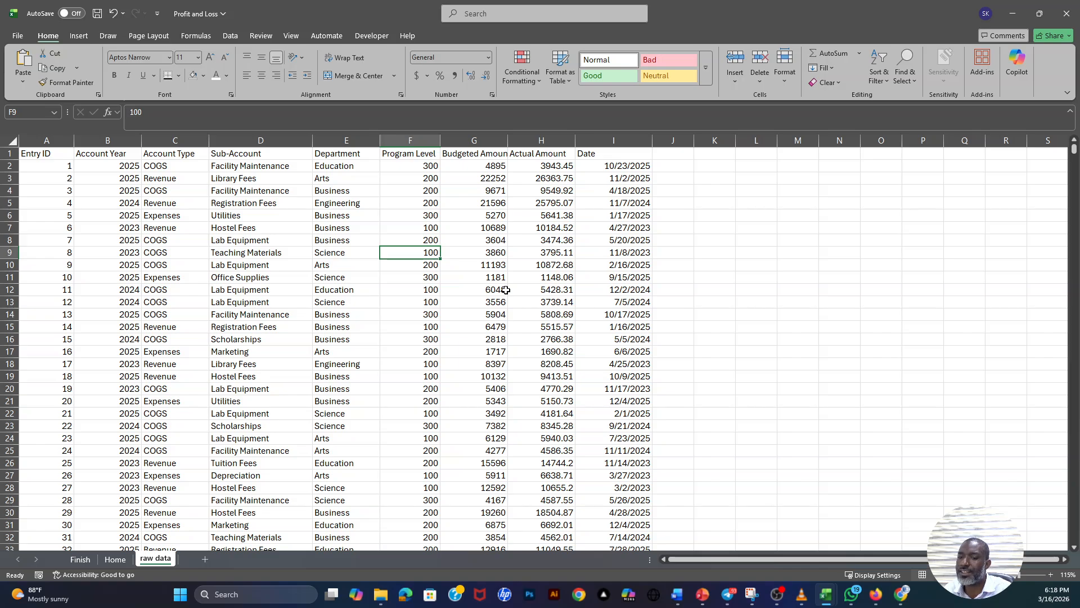
pyautogui.click(261, 252)
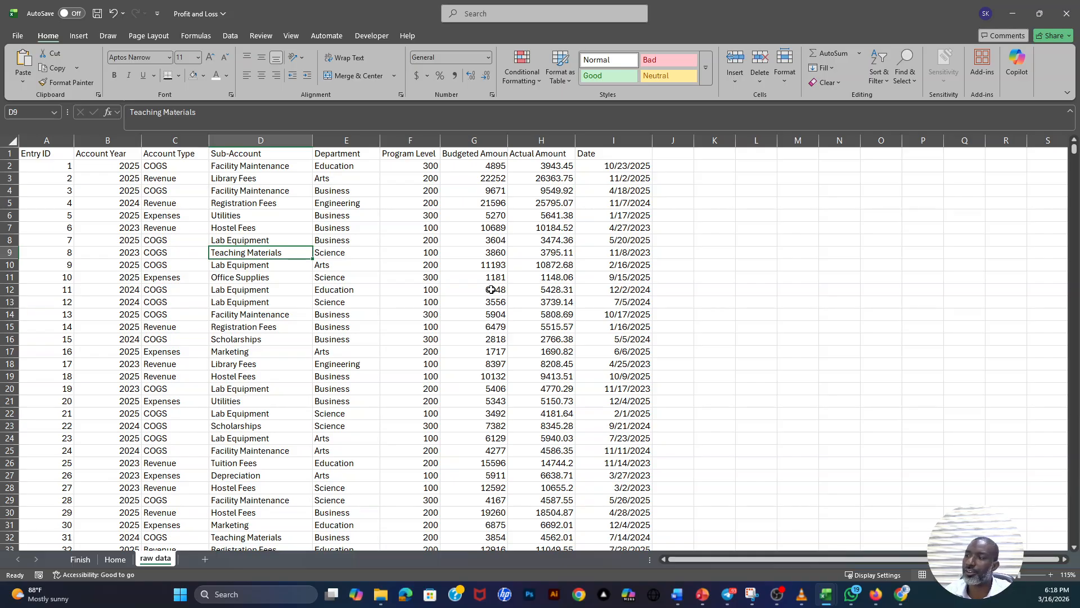
# - Convert the raw data range A1:I10001 into an Excel table with headers
pyautogui.click(241, 279)
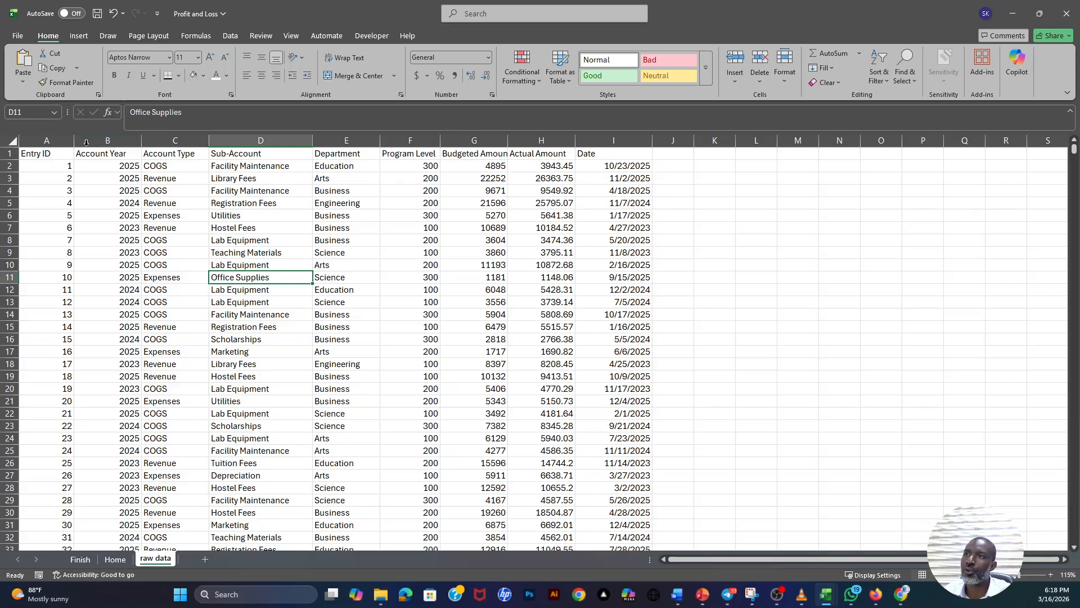
pyautogui.click(78, 36)
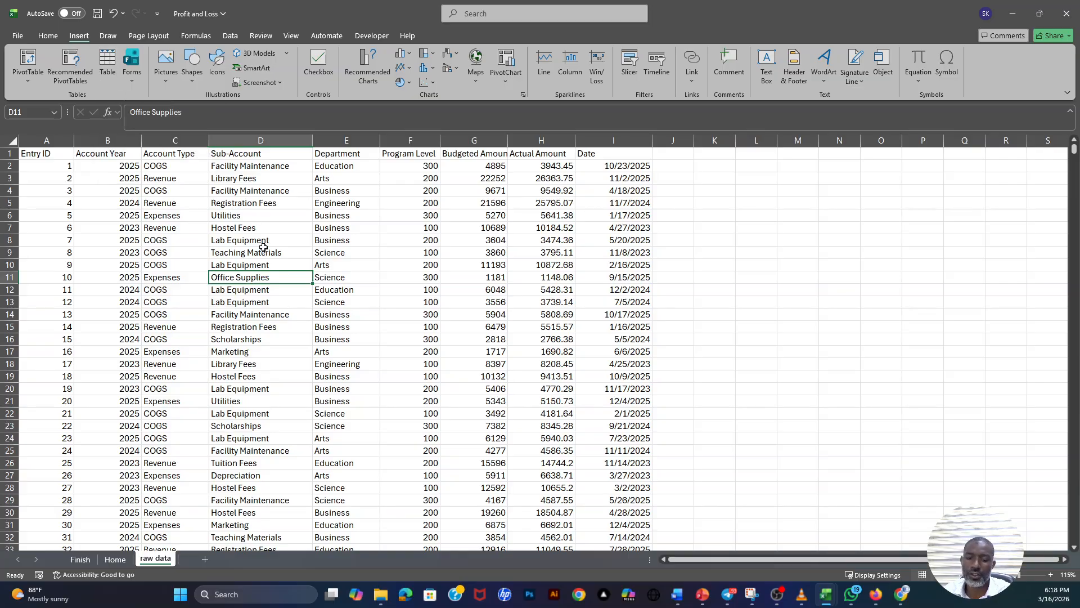
pyautogui.hotkey('ctrl', 't')
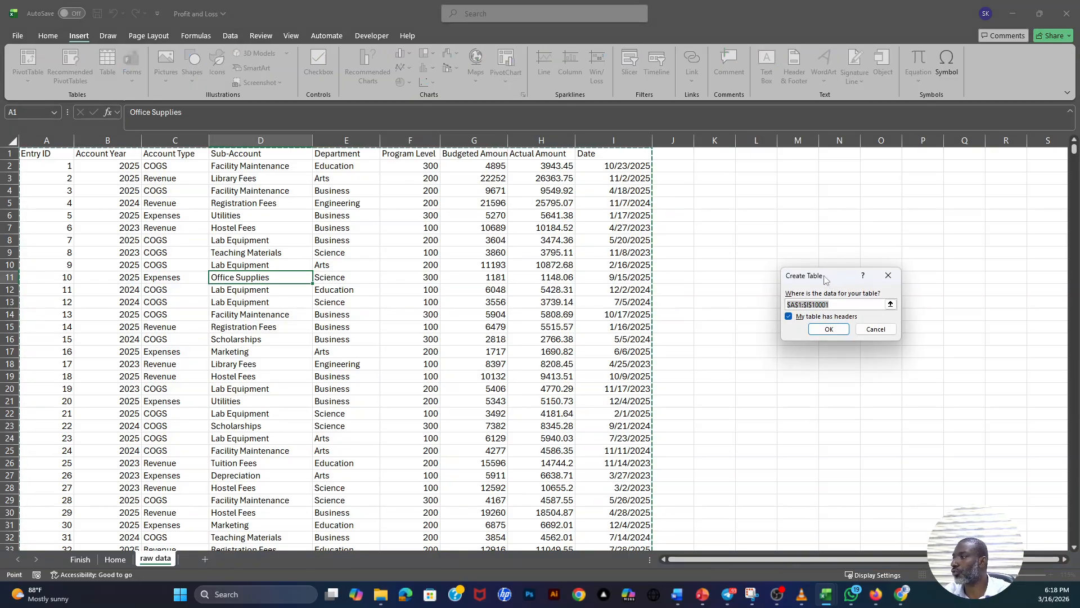
pyautogui.moveTo(831, 279); pyautogui.dragTo(283, 249)
pyautogui.moveTo(282, 258); pyautogui.dragTo(299, 268)
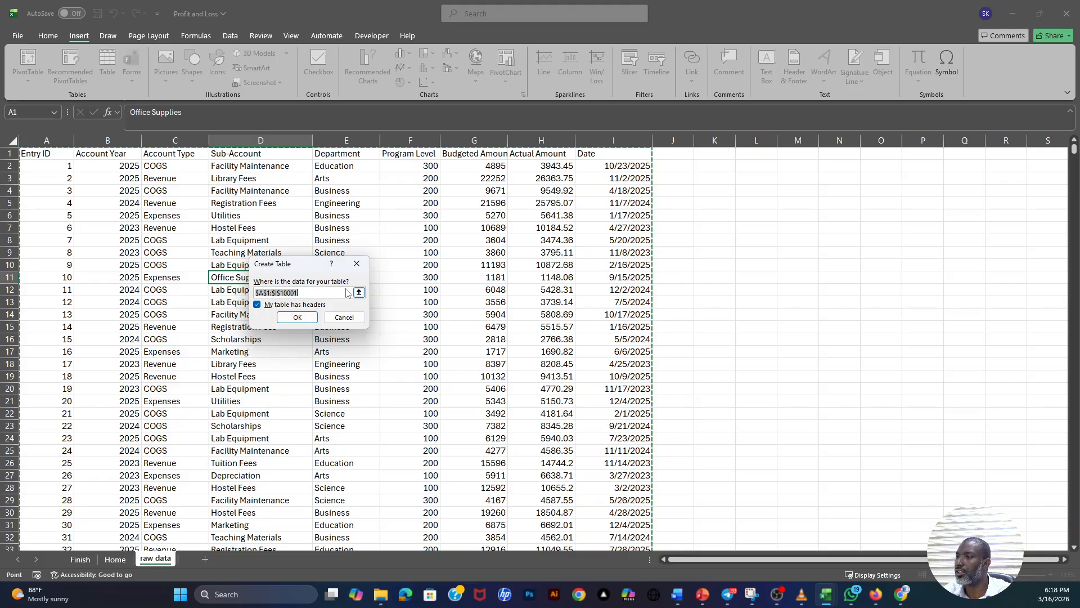
pyautogui.moveTo(308, 267); pyautogui.dragTo(782, 260)
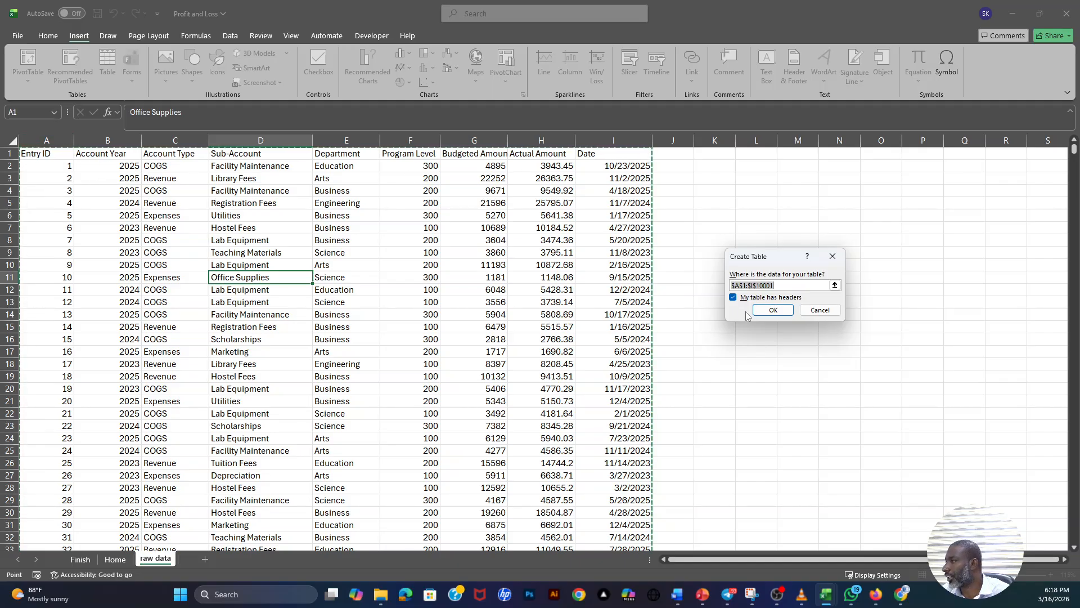
pyautogui.click(774, 311)
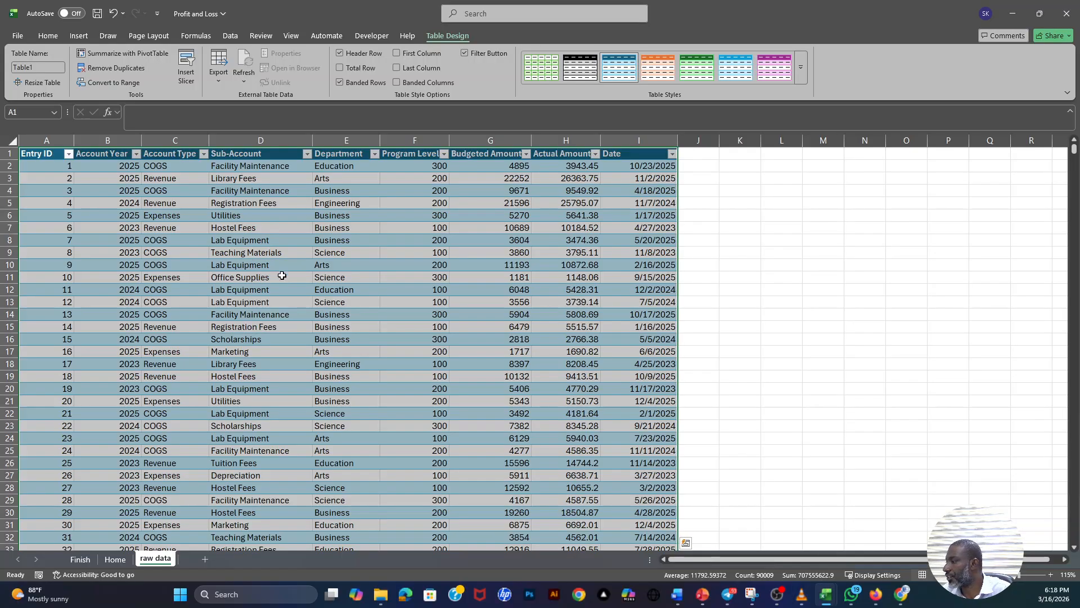
pyautogui.scroll(-2, 416, 253)
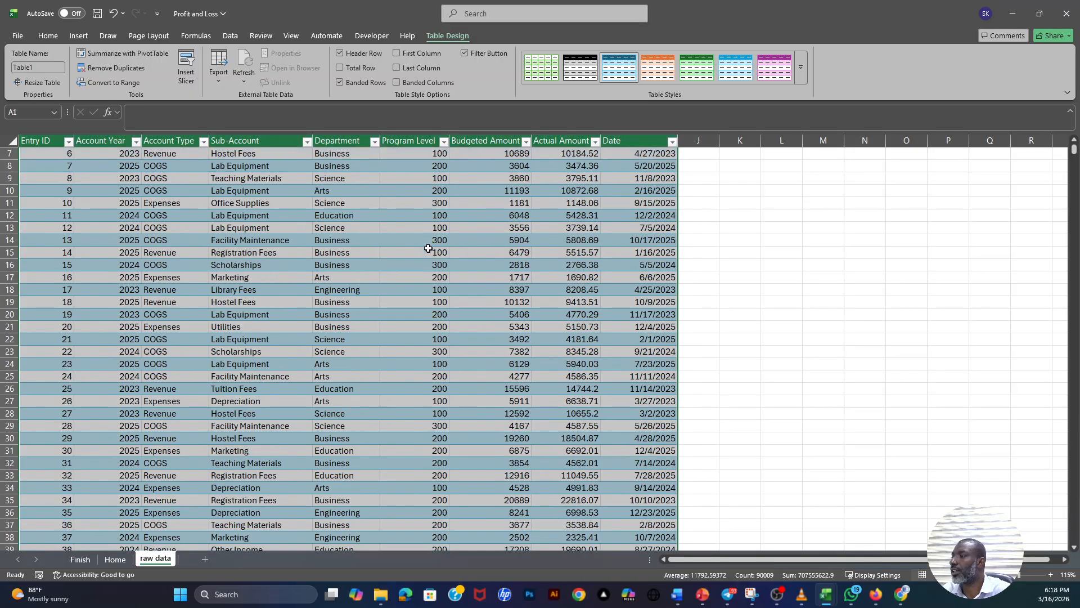
pyautogui.scroll(2, 429, 245)
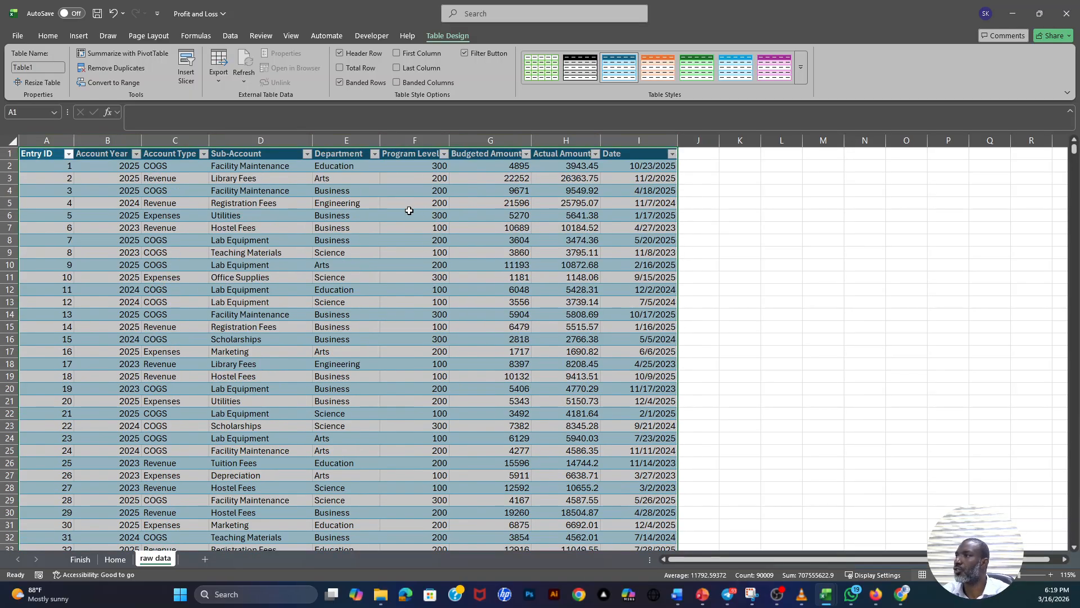
# - Review the available table styles and the options for defining a new table style, without applying any
pyautogui.click(364, 189)
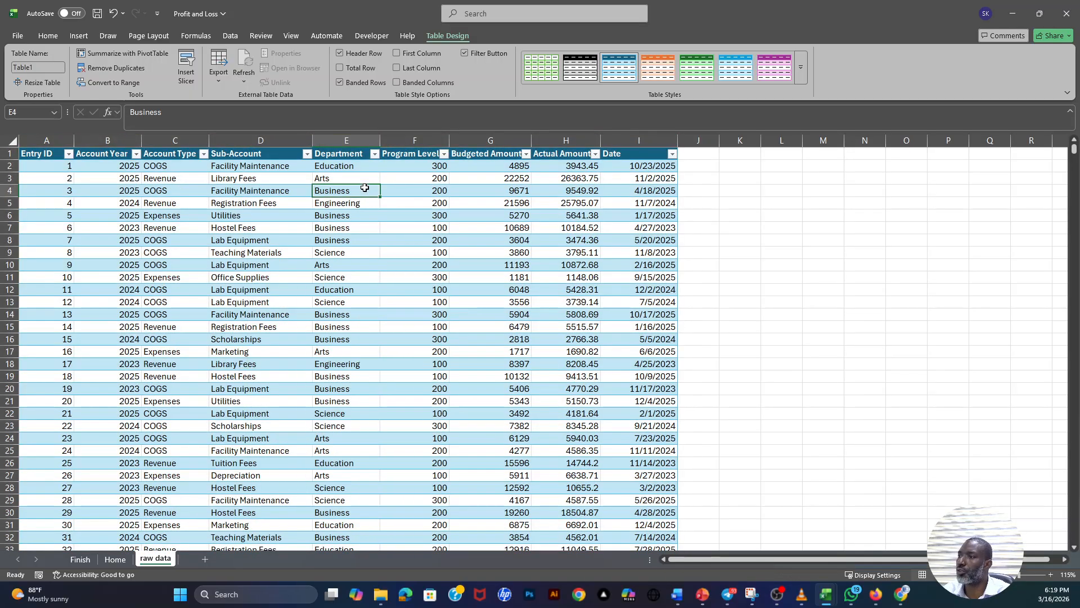
pyautogui.click(341, 205)
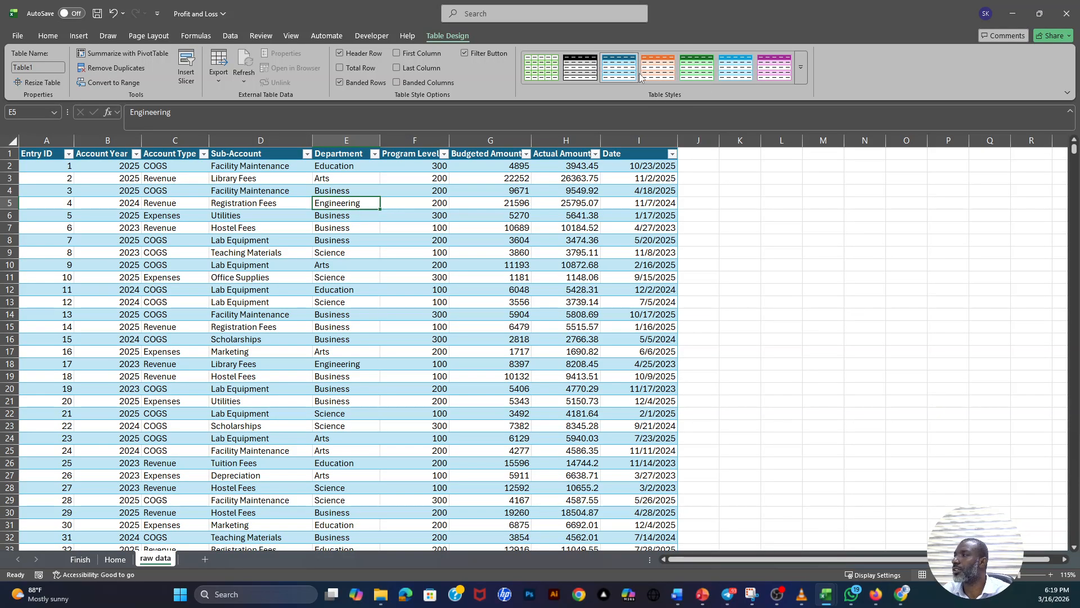
pyautogui.click(801, 73)
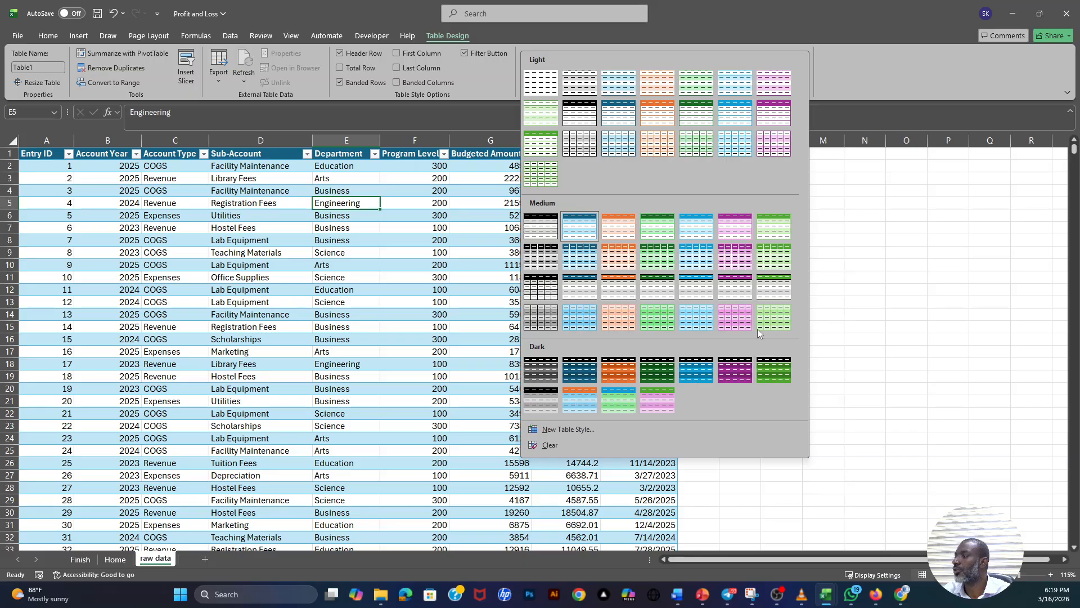
pyautogui.click(558, 430)
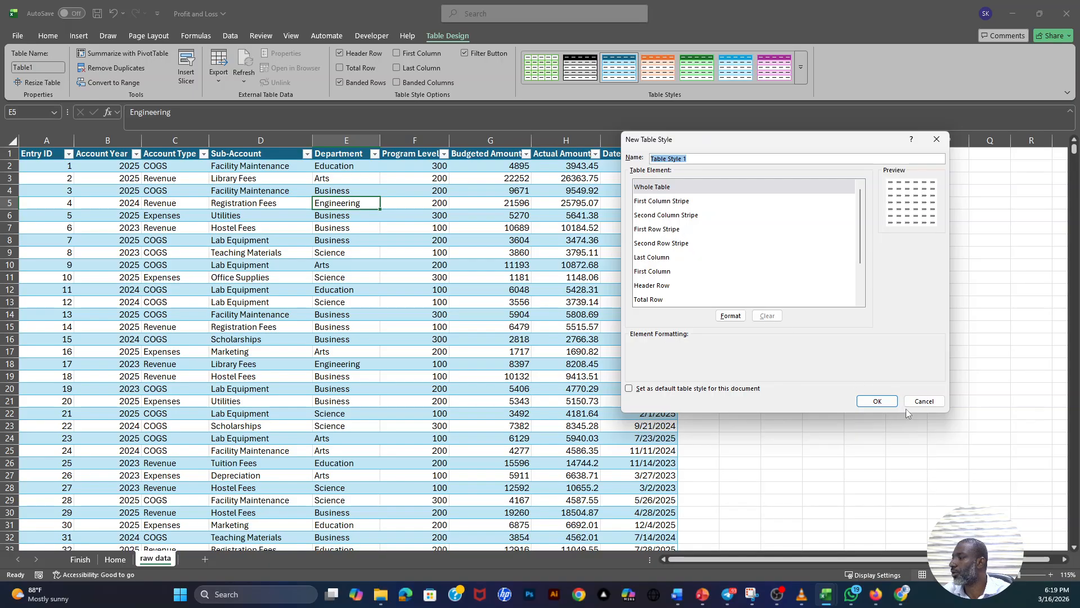
pyautogui.click(921, 401)
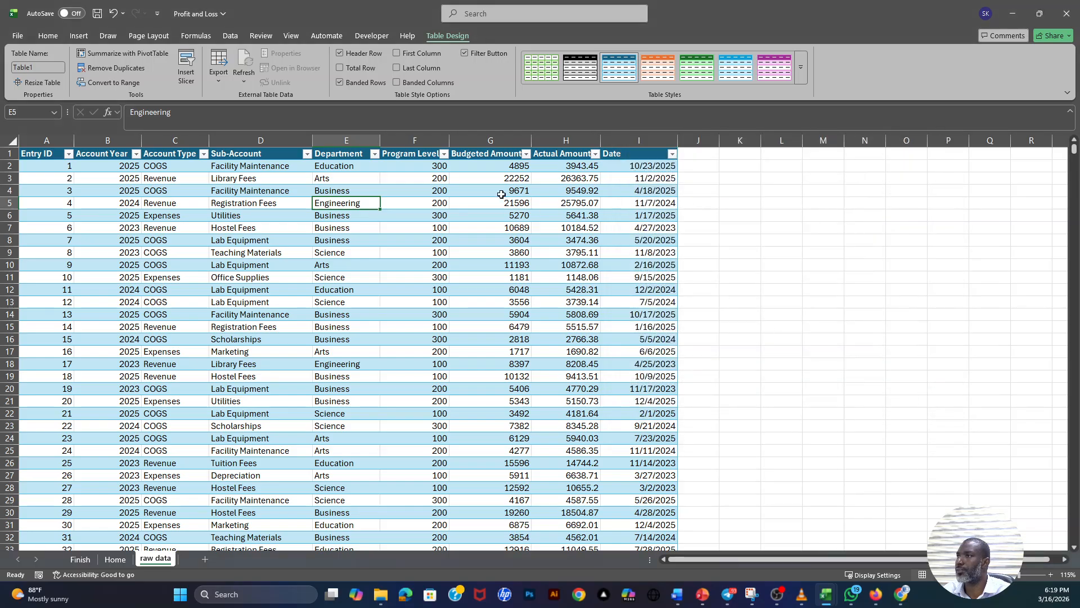
# - Rename the raw data table as Tbl_GL
pyautogui.moveTo(344, 190); pyautogui.dragTo(345, 177)
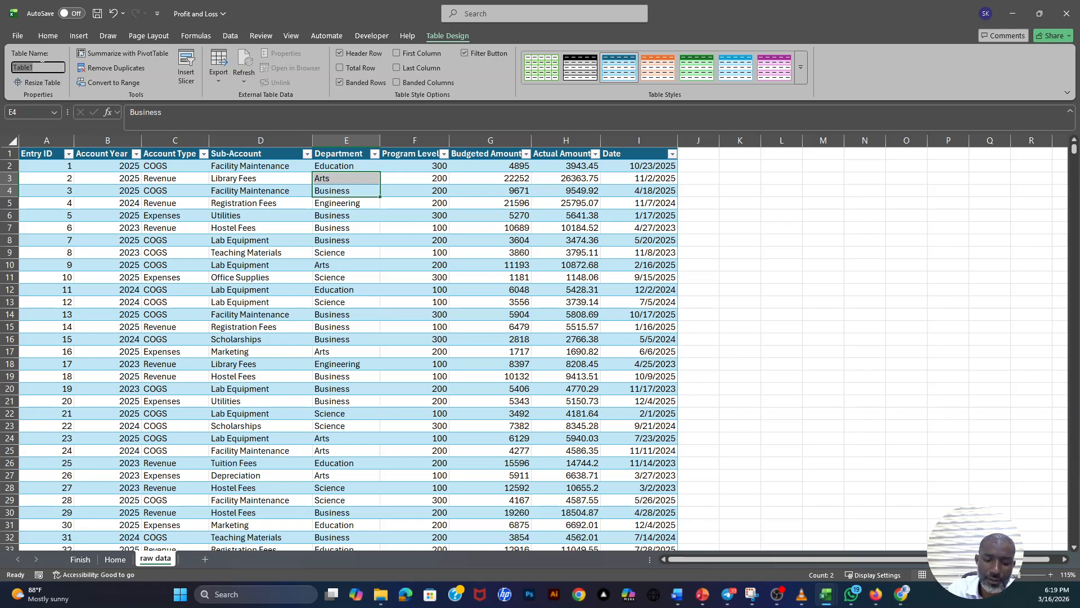
pyautogui.write('T')
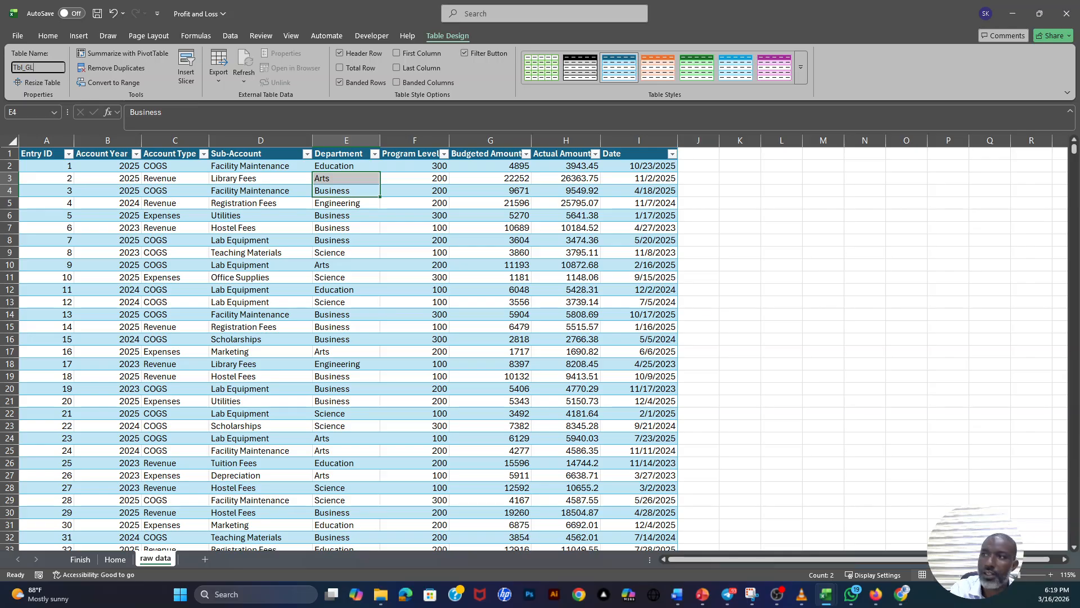
pyautogui.click(225, 219)
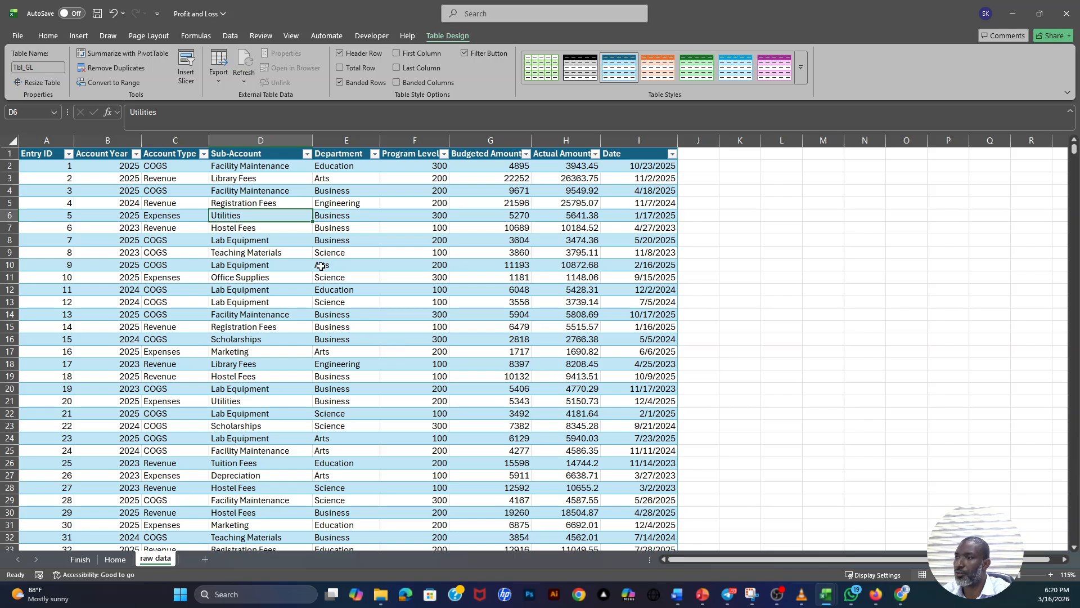
# - Insert the recommended PivotTable summing Account Year and Program Level by Account Type and Sub-Account on a new sheet, and return to the raw data sheet
pyautogui.click(334, 241)
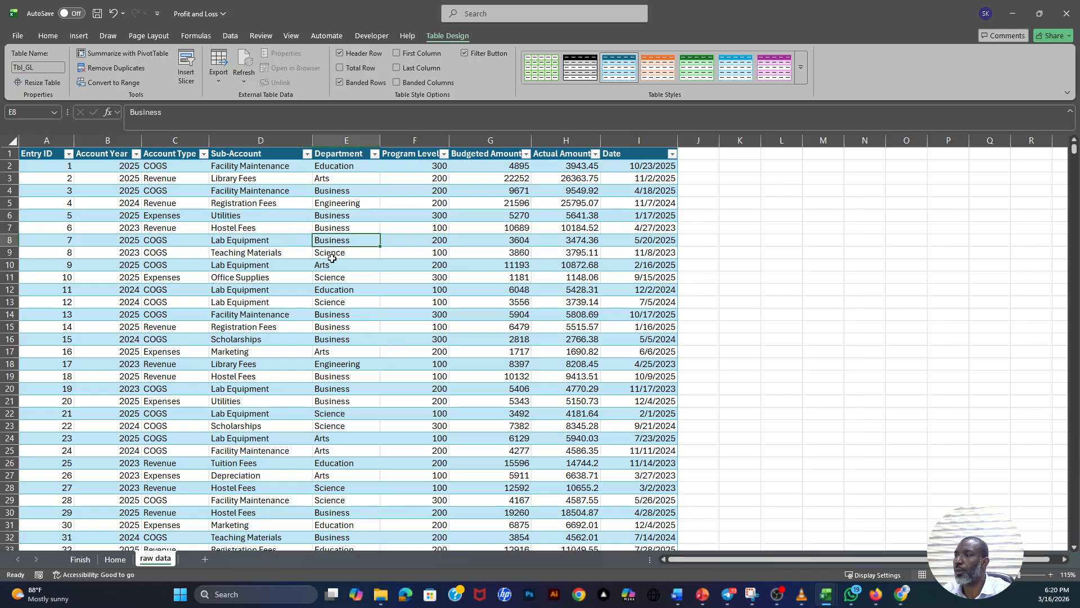
pyautogui.scroll(-3, 201, 245)
pyautogui.scroll(3, 212, 240)
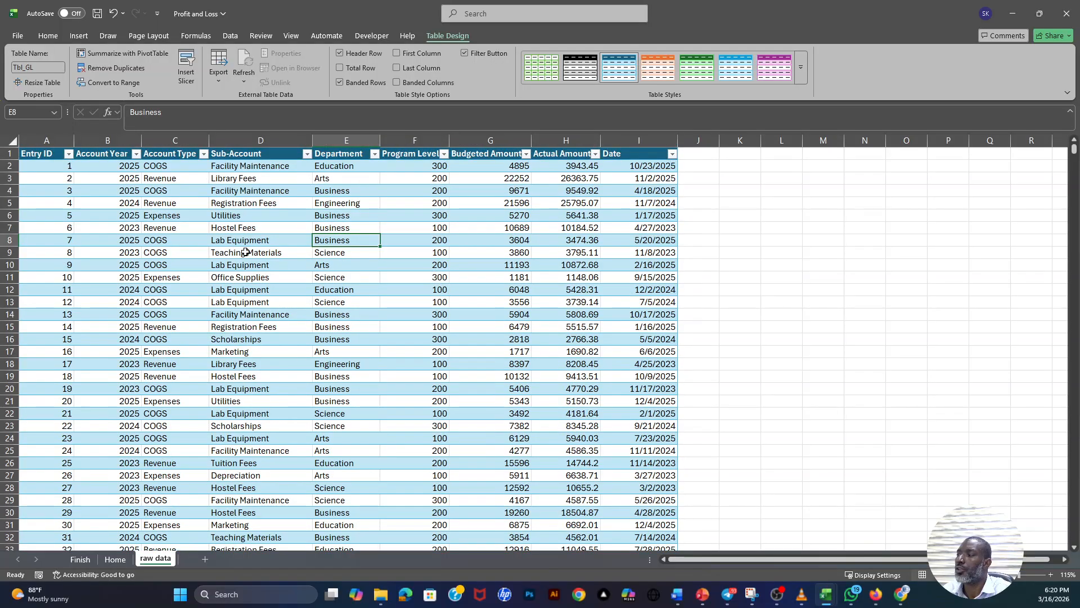
pyautogui.click(79, 36)
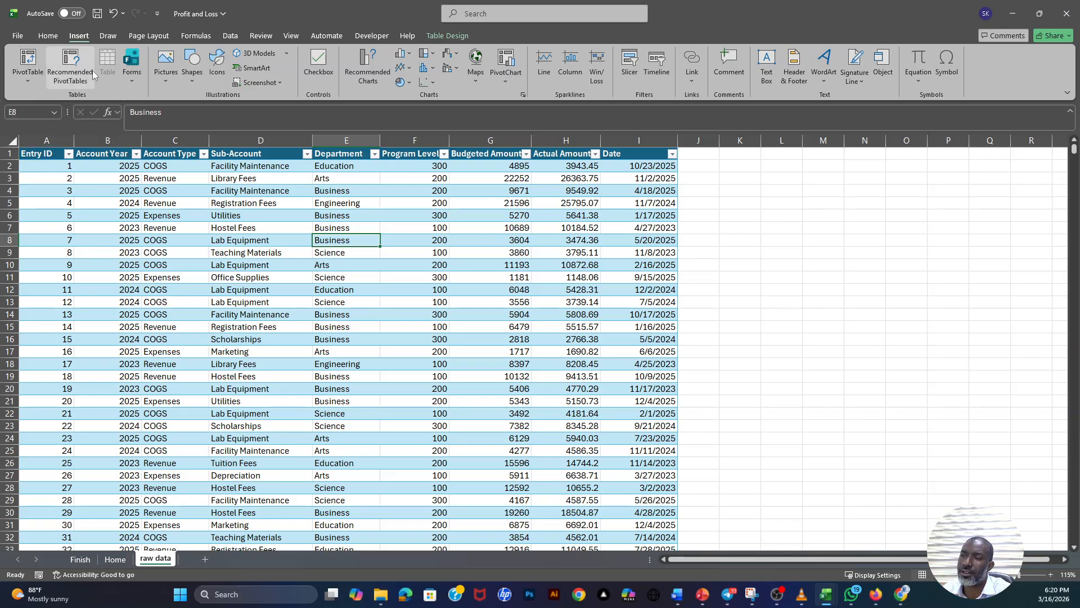
pyautogui.click(30, 80)
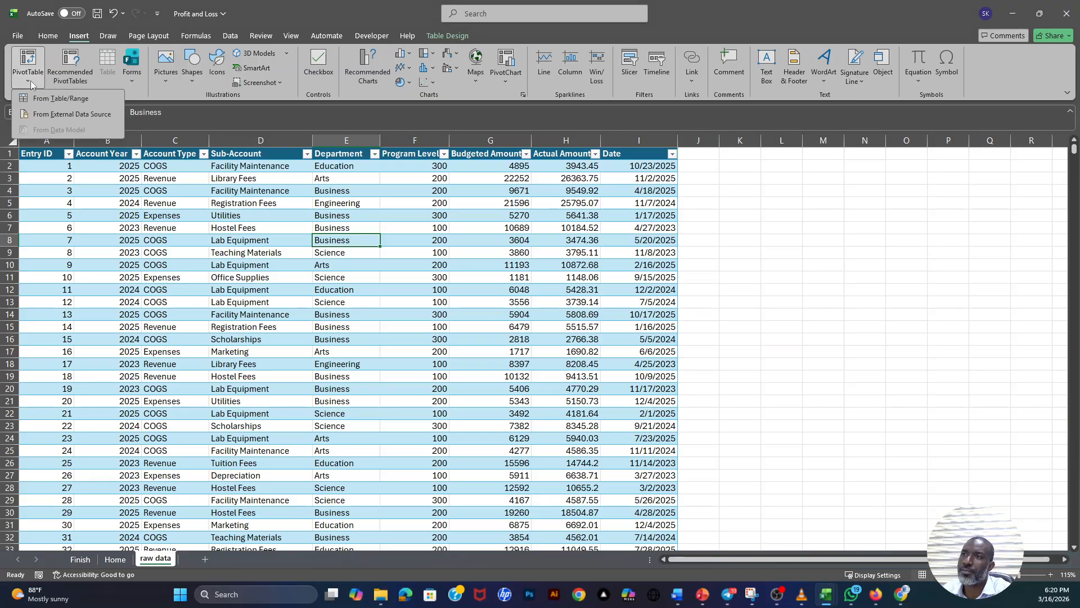
pyautogui.click(106, 83)
pyautogui.click(75, 77)
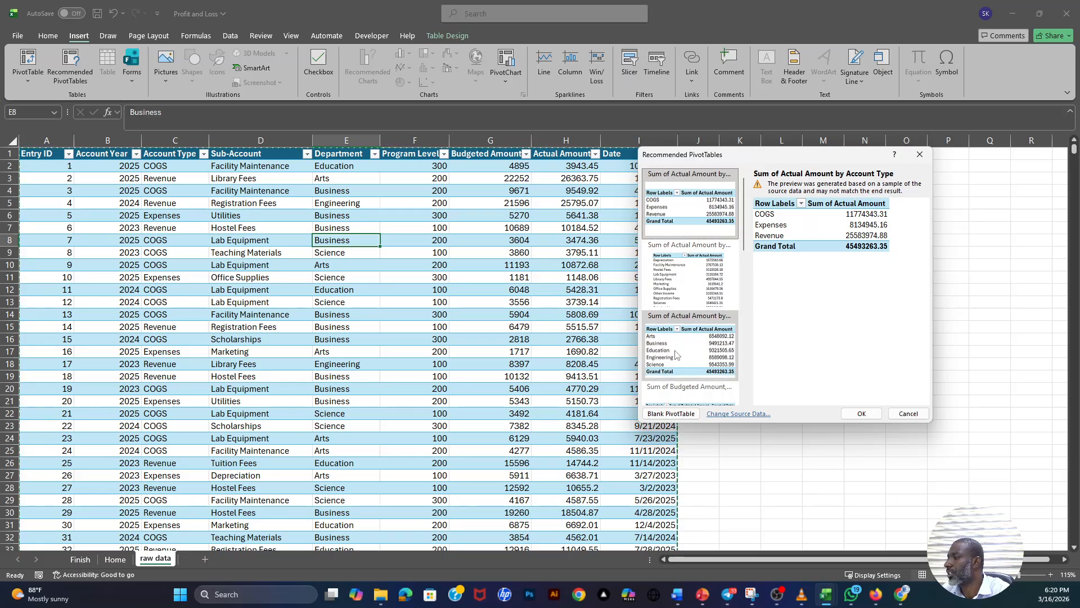
pyautogui.scroll(-4, 678, 354)
pyautogui.click(686, 310)
pyautogui.click(686, 259)
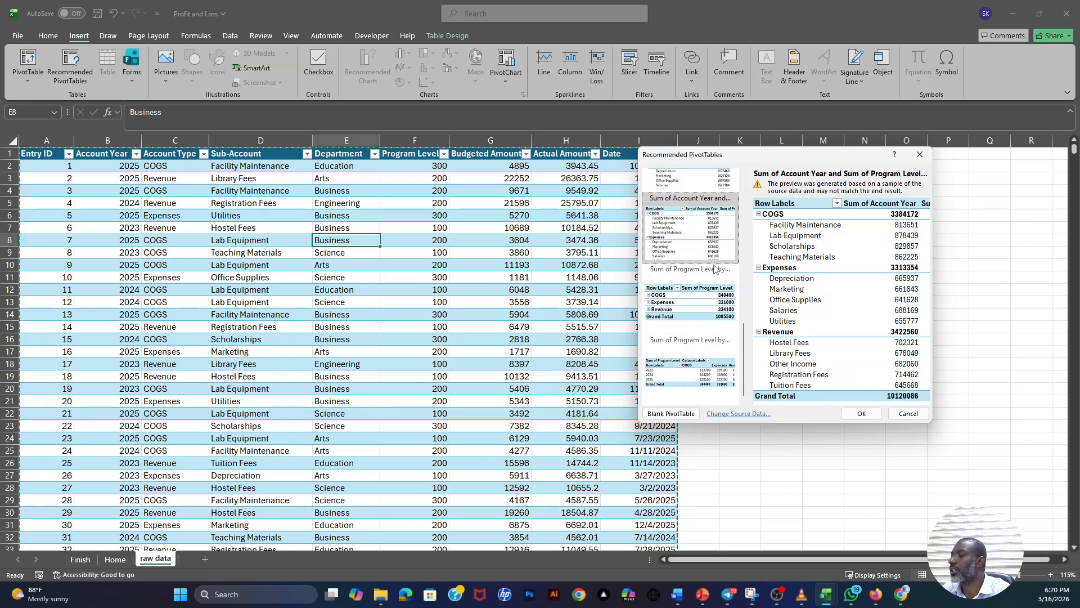
pyautogui.click(862, 415)
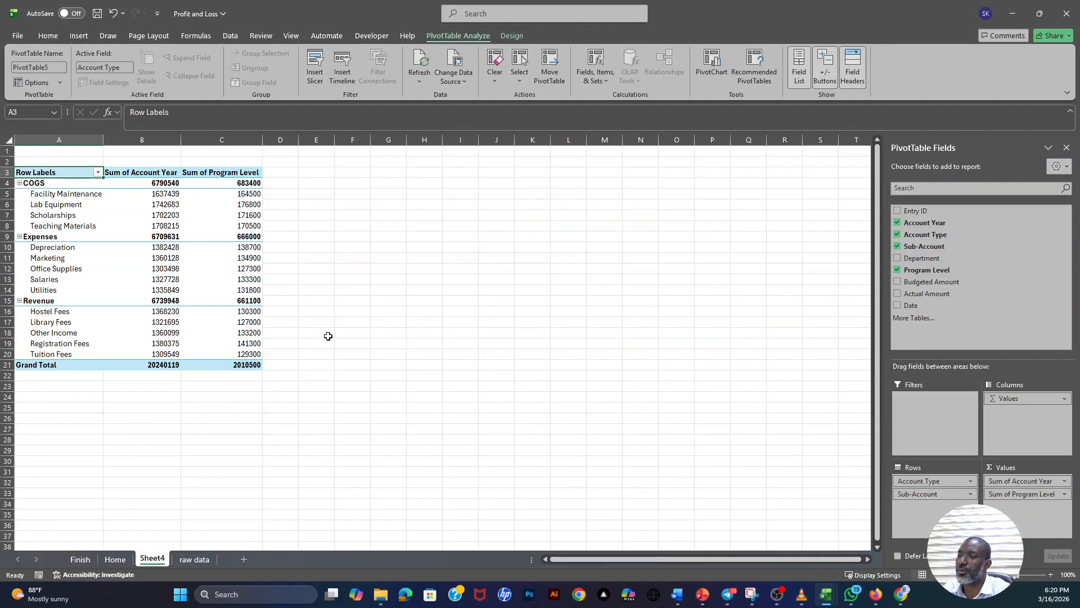
pyautogui.click(195, 560)
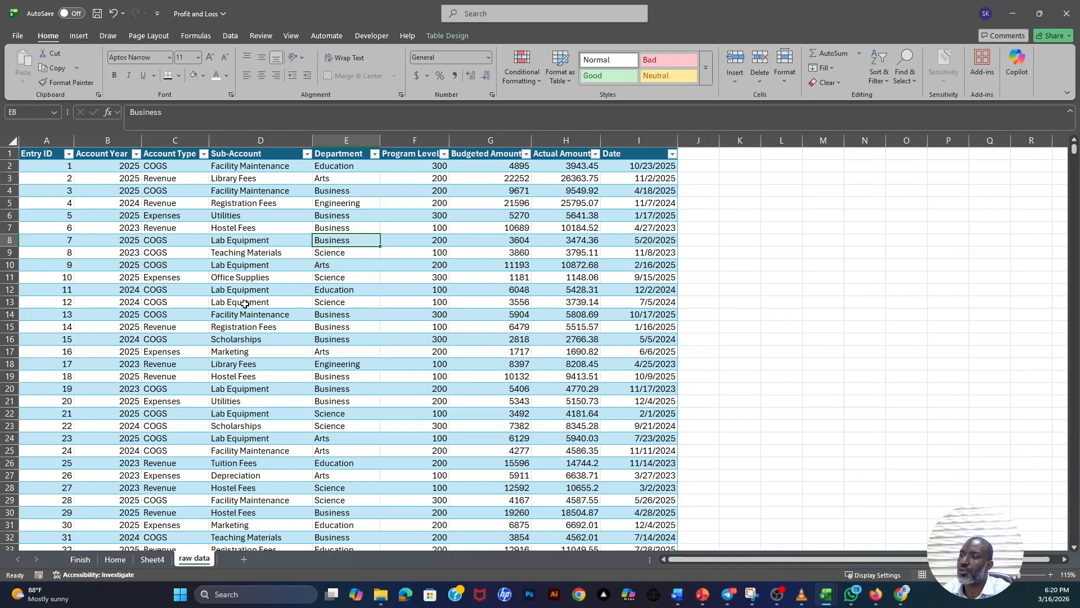
pyautogui.click(242, 301)
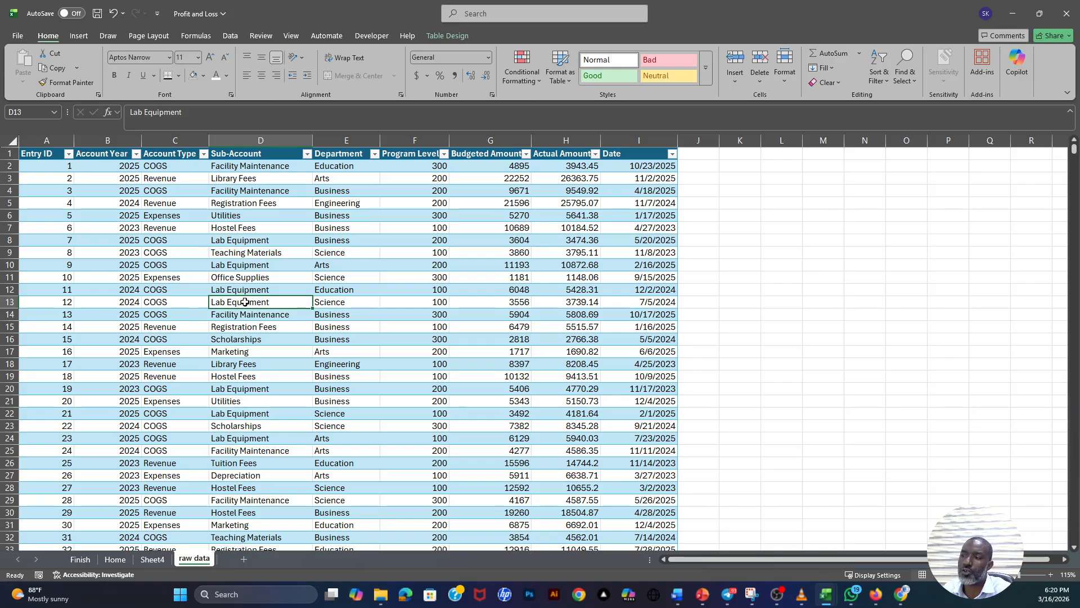
pyautogui.click(250, 277)
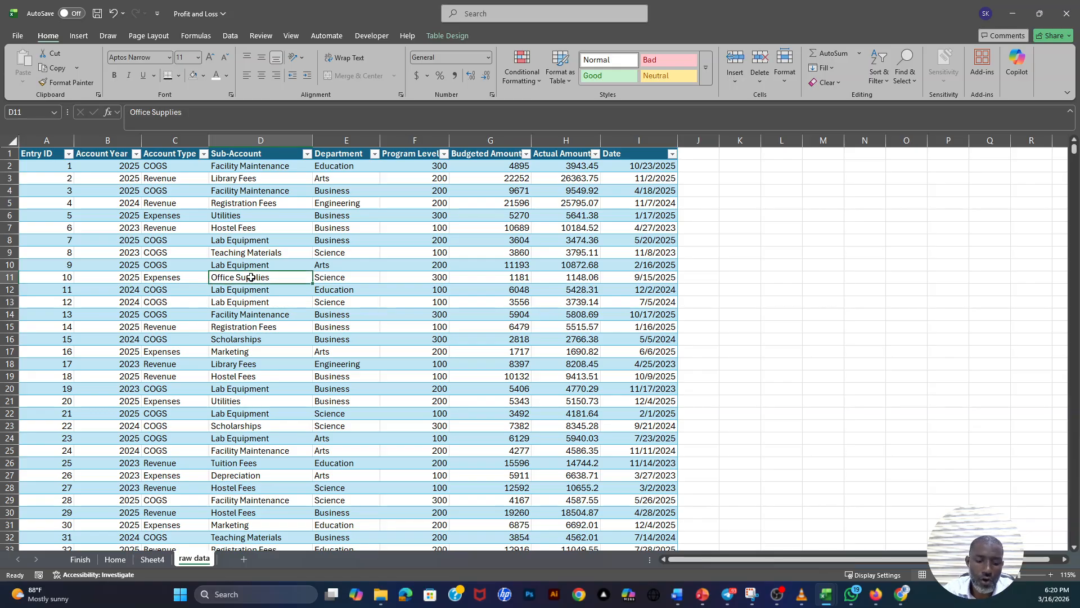
pyautogui.press('alt')
pyautogui.write('nvtv')
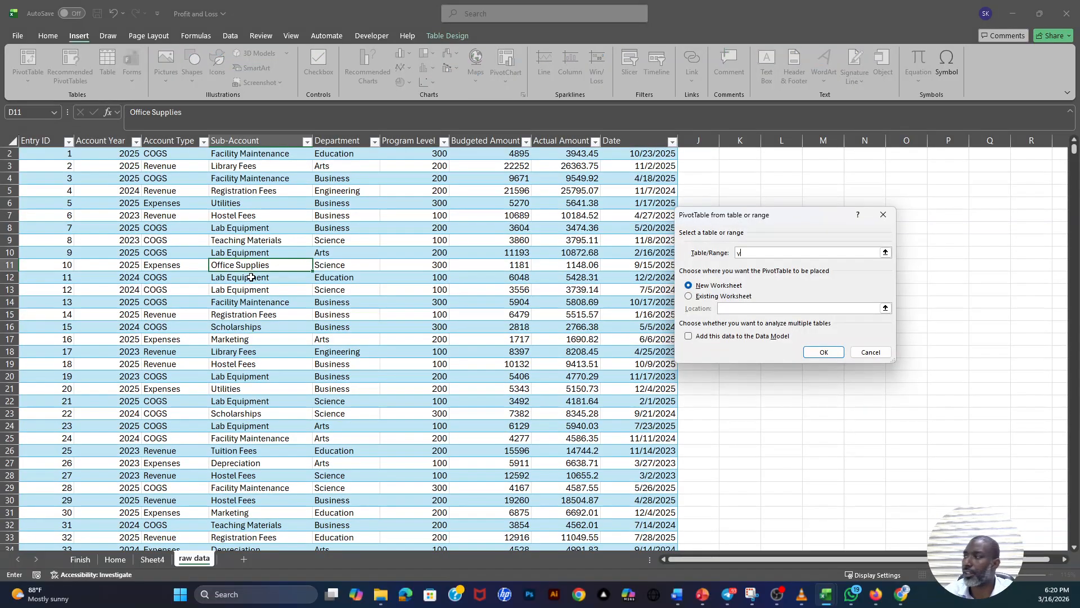
pyautogui.click(883, 214)
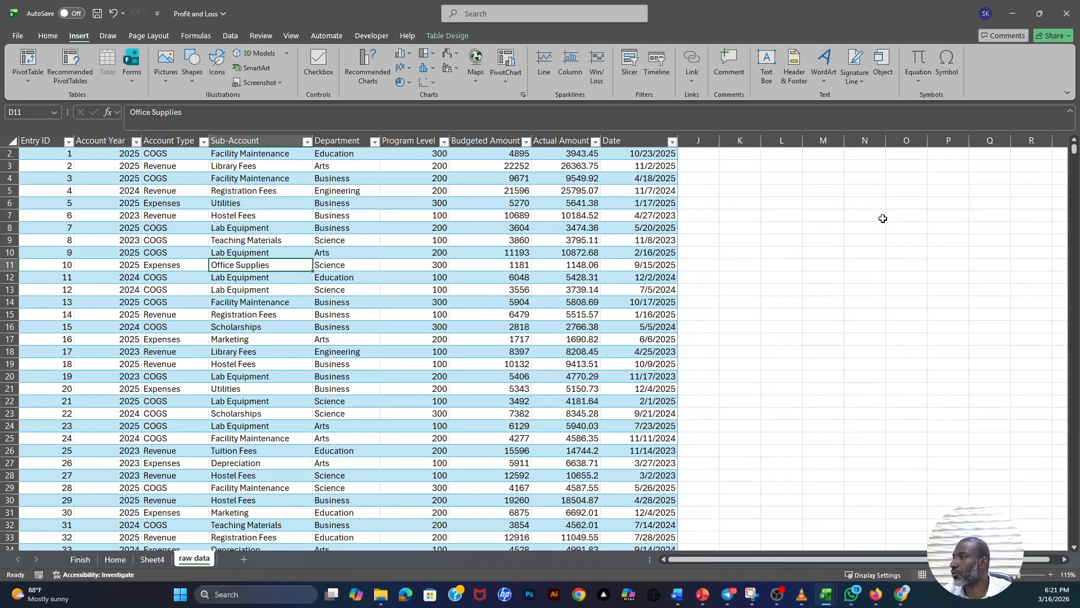
# - Insert a blank PivotTable from the Tbl_GL table on a new worksheet
pyautogui.click(357, 238)
pyautogui.press('alt')
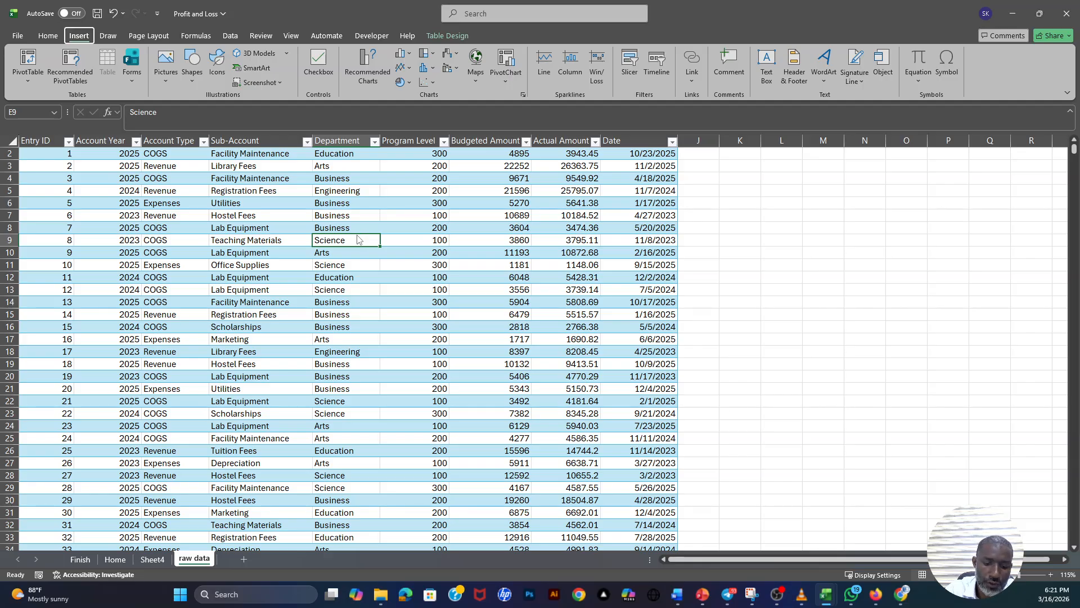
pyautogui.press('n')
pyautogui.press('v')
pyautogui.press('t')
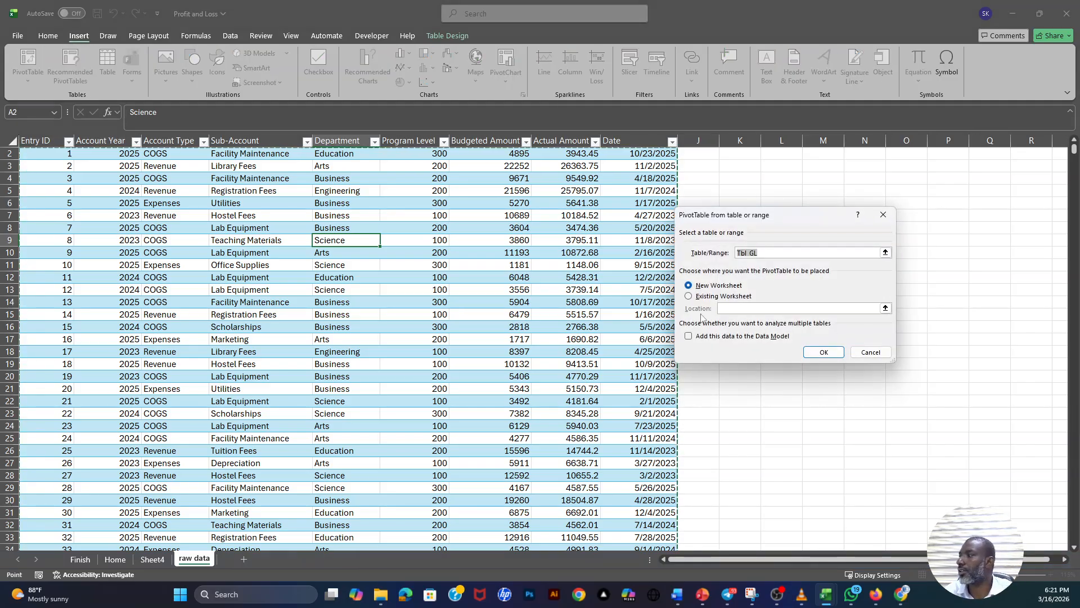
pyautogui.moveTo(813, 221); pyautogui.dragTo(509, 219)
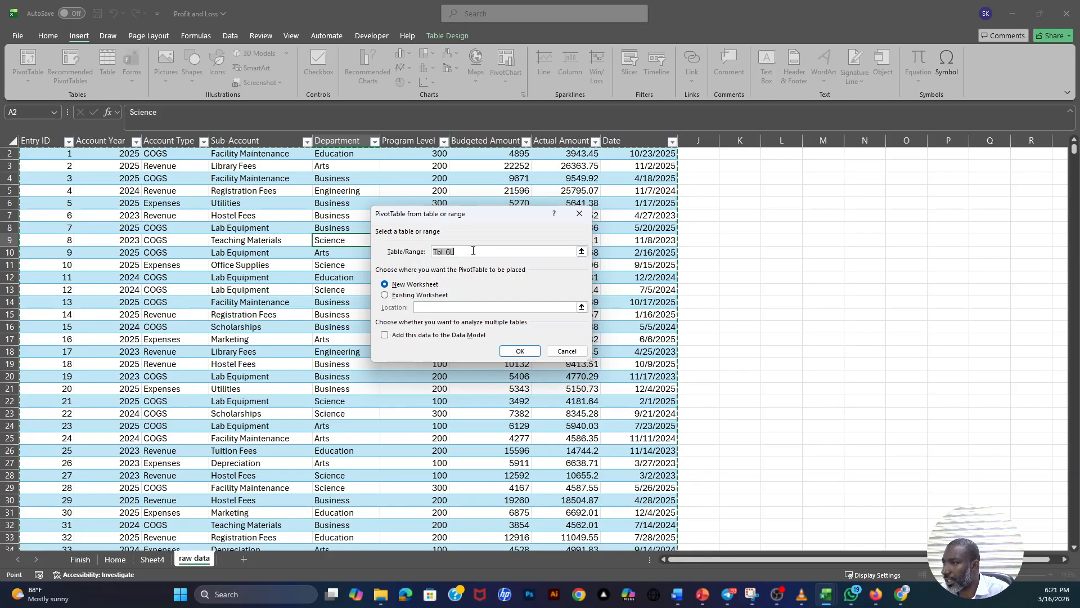
pyautogui.moveTo(466, 252); pyautogui.dragTo(431, 252)
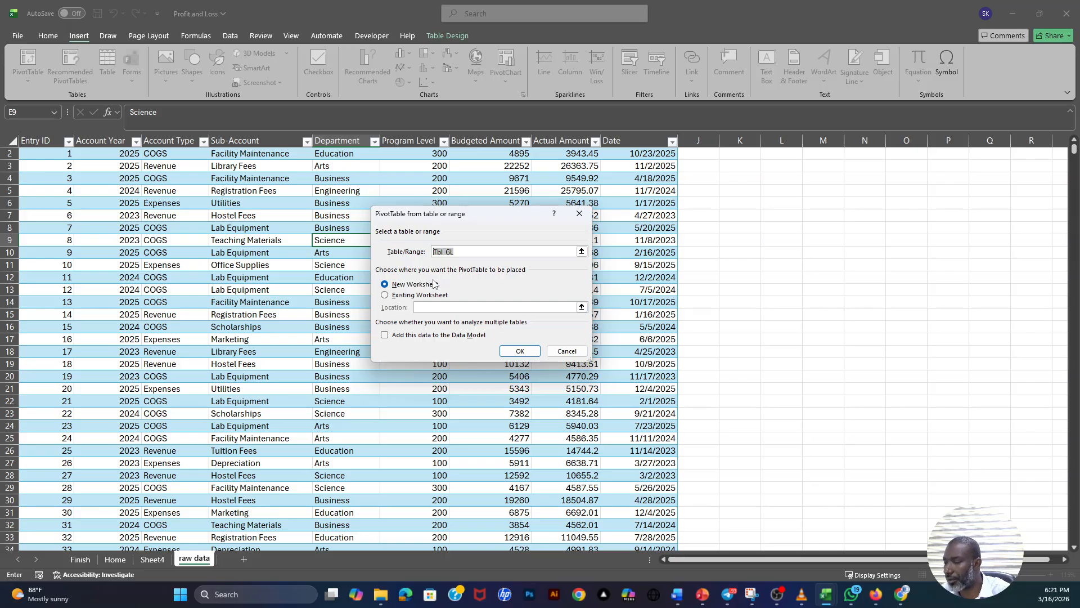
pyautogui.click(385, 296)
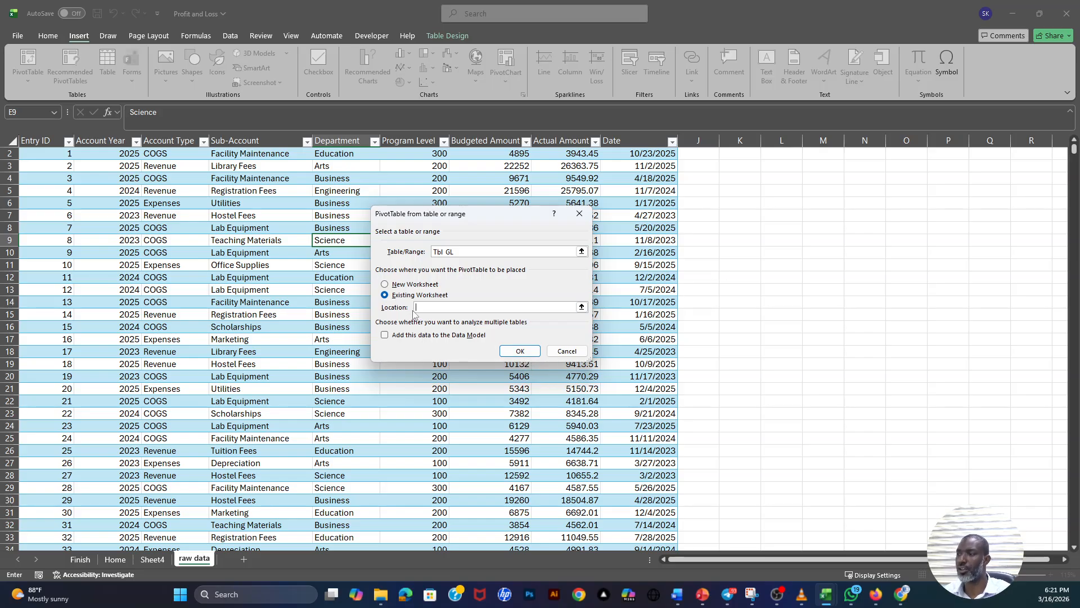
pyautogui.click(385, 285)
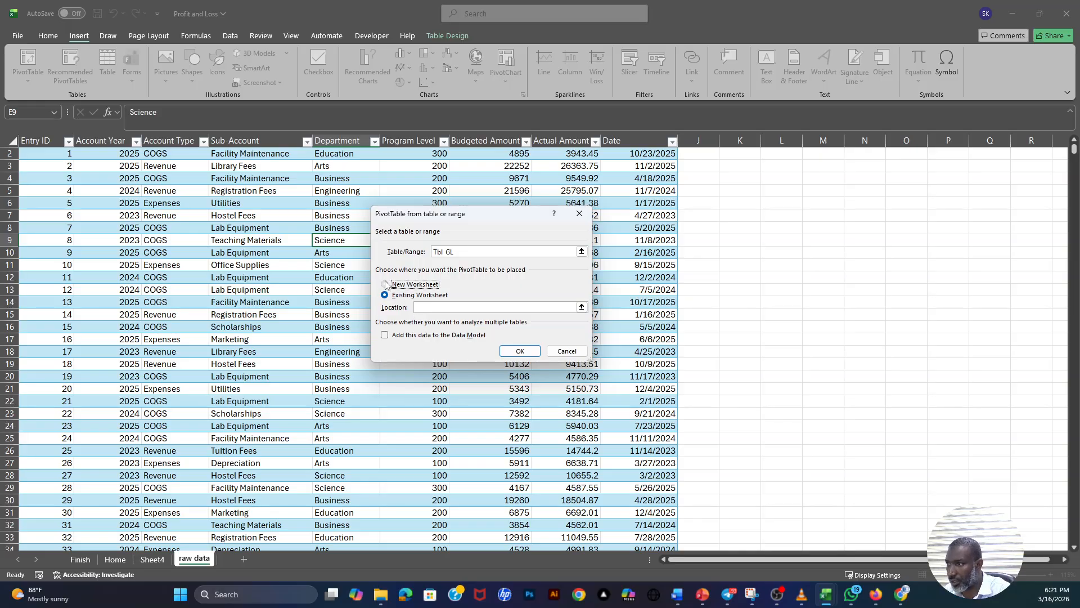
pyautogui.click(523, 355)
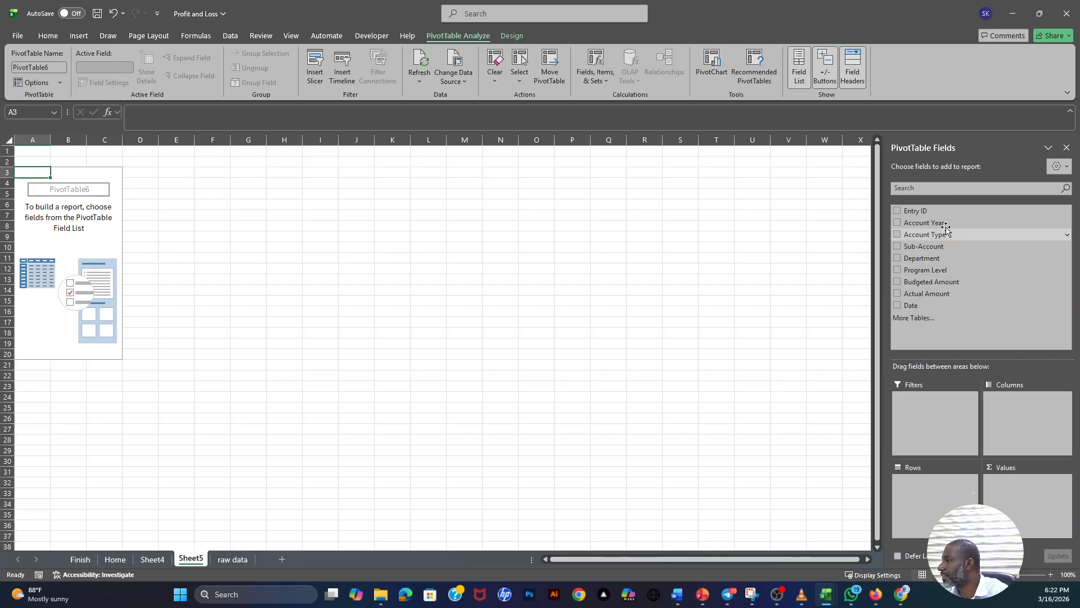
# - Try Account Year in the blank PivotTable as a summed value and as row labels, and remove the field again
pyautogui.click(233, 560)
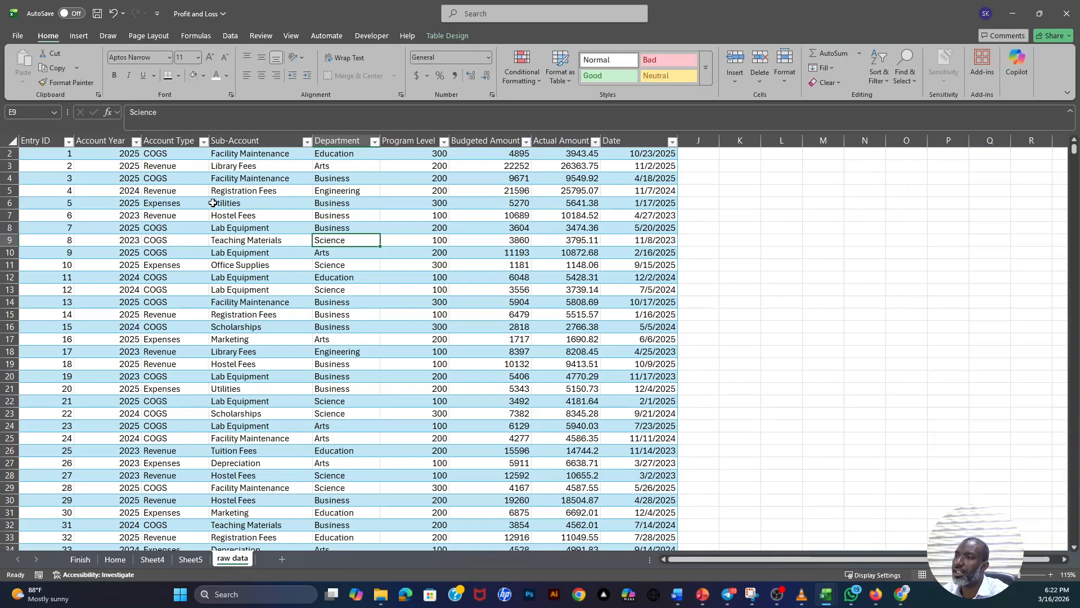
pyautogui.click(196, 563)
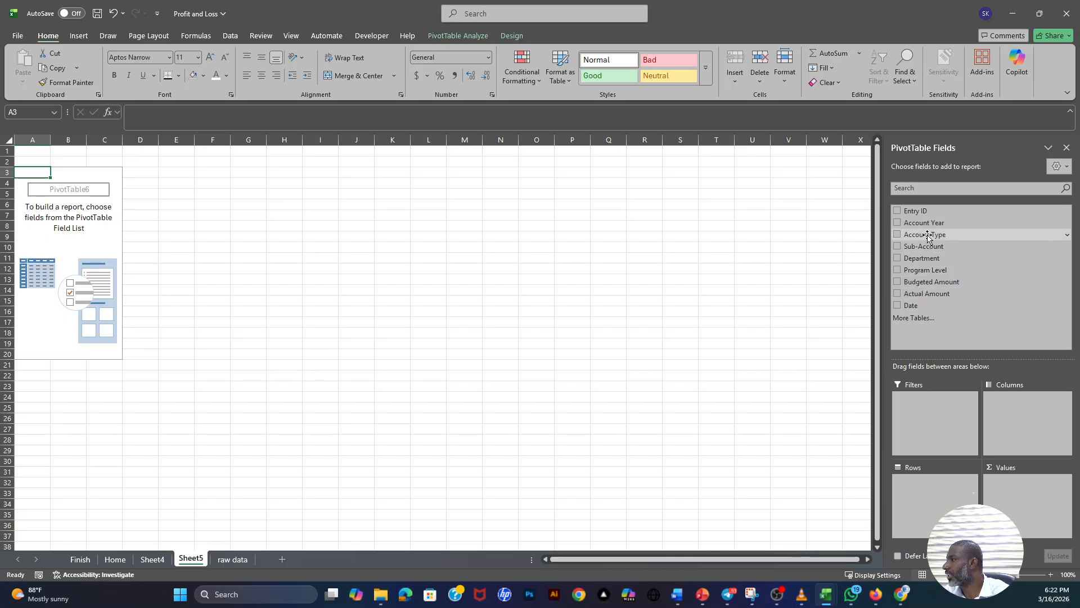
pyautogui.moveTo(925, 223); pyautogui.dragTo(943, 491)
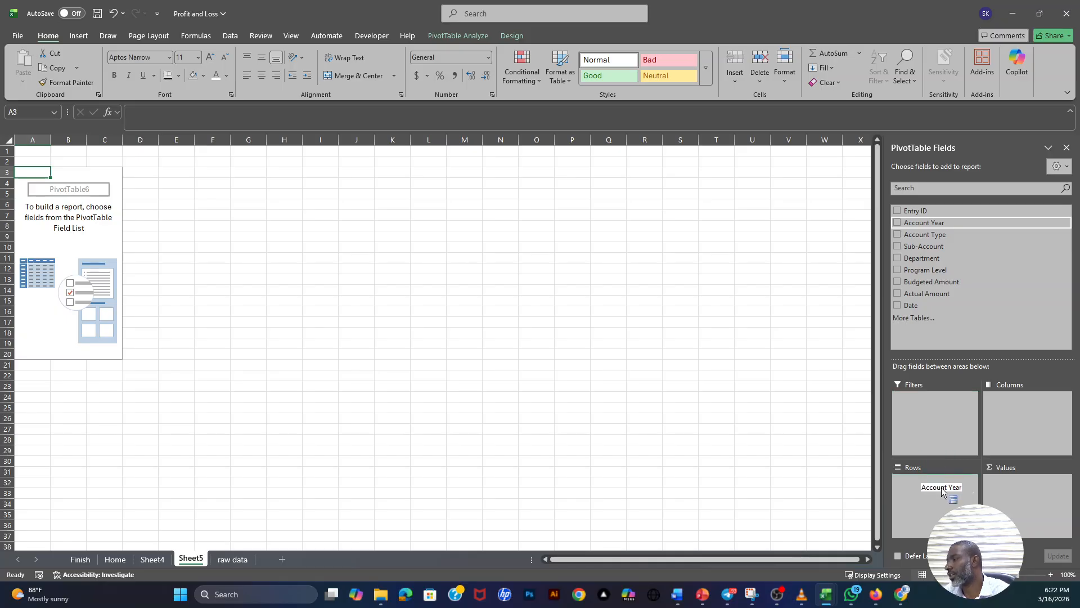
pyautogui.moveTo(943, 491); pyautogui.dragTo(941, 324)
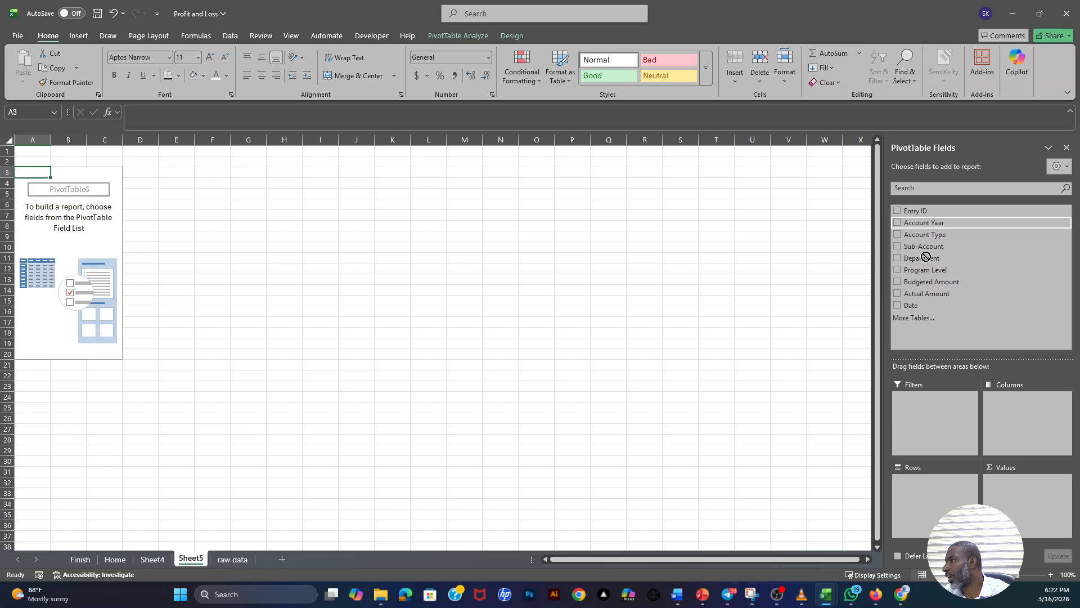
pyautogui.click(897, 223)
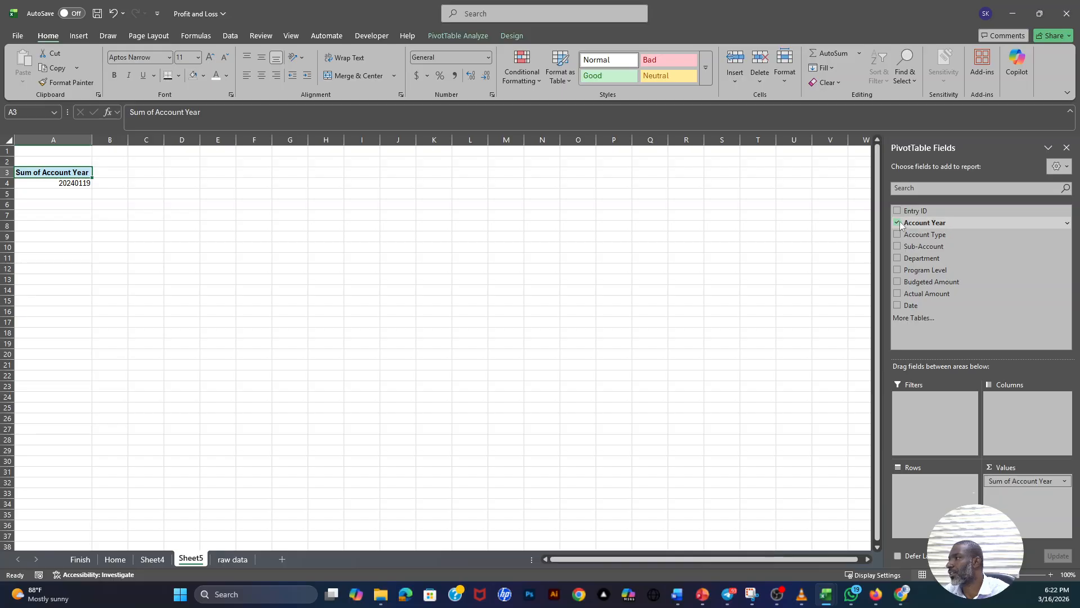
pyautogui.click(232, 559)
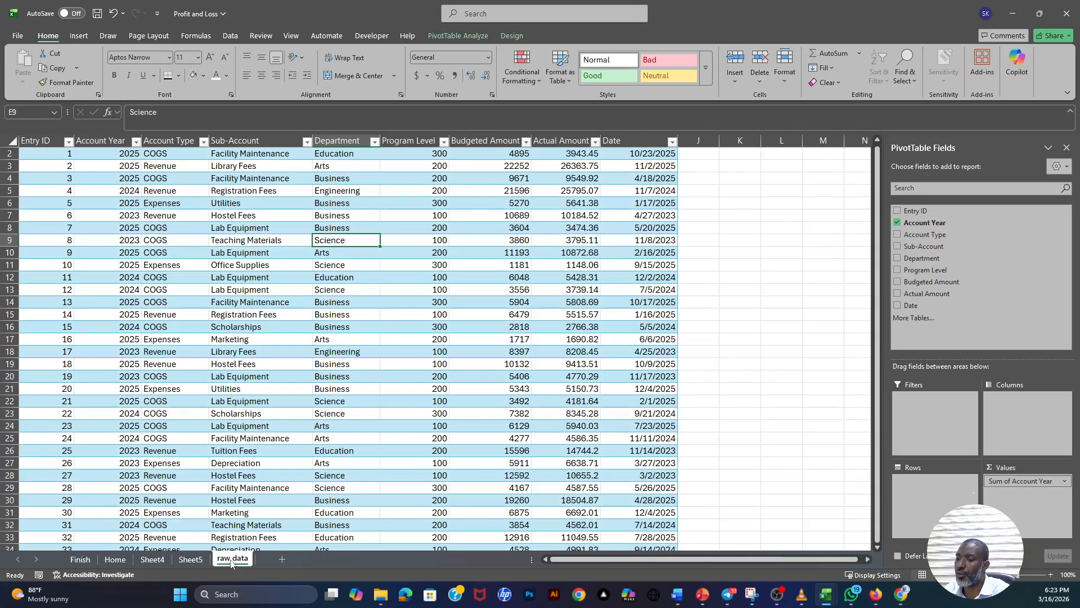
pyautogui.moveTo(125, 178); pyautogui.dragTo(125, 302)
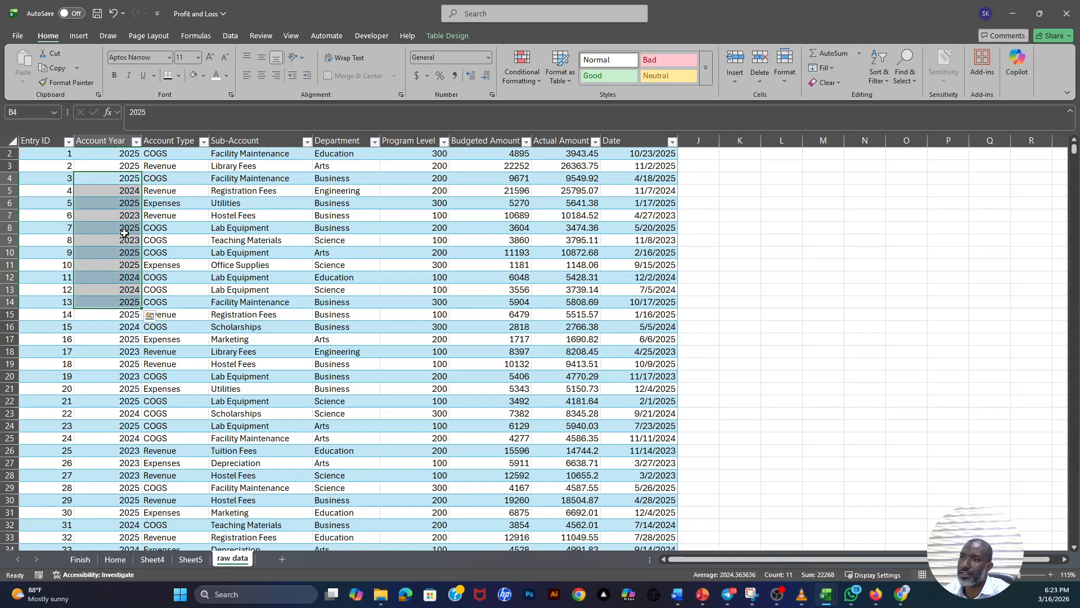
pyautogui.click(190, 558)
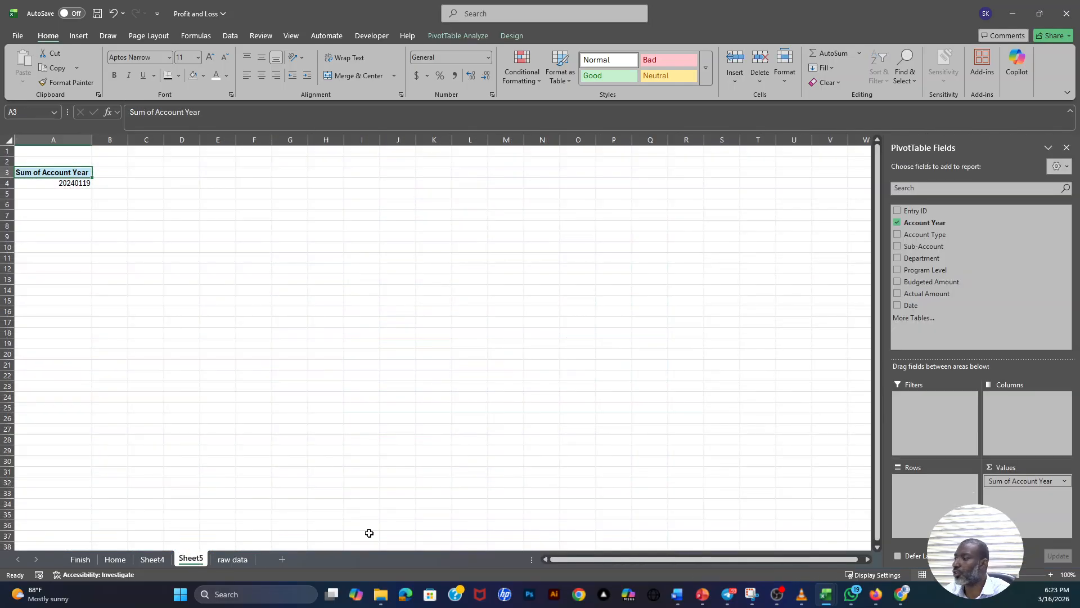
pyautogui.moveTo(1010, 482); pyautogui.dragTo(930, 509)
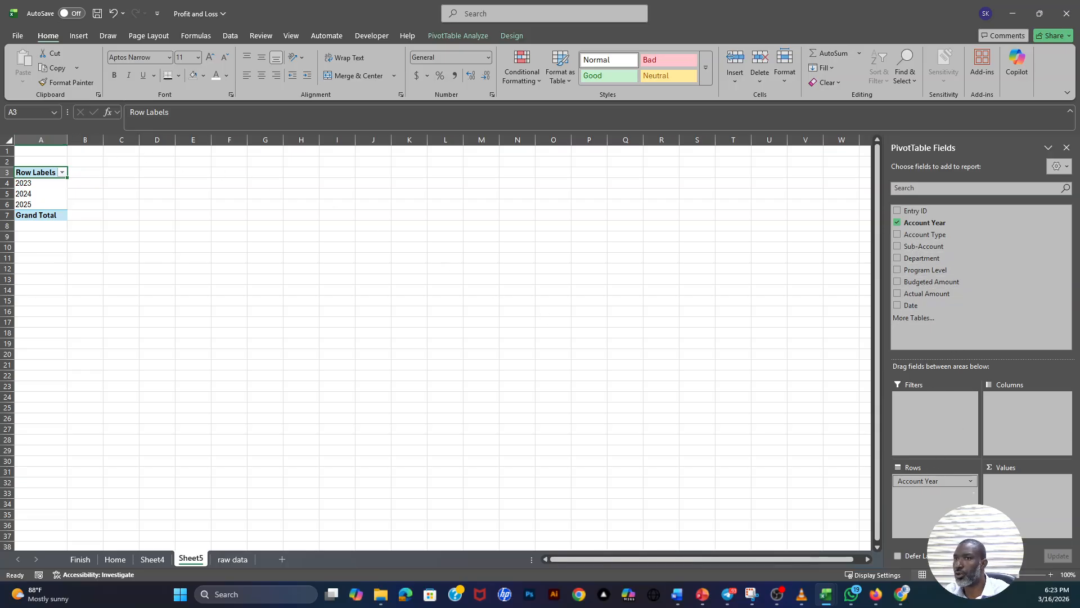
pyautogui.moveTo(37, 183); pyautogui.dragTo(38, 205)
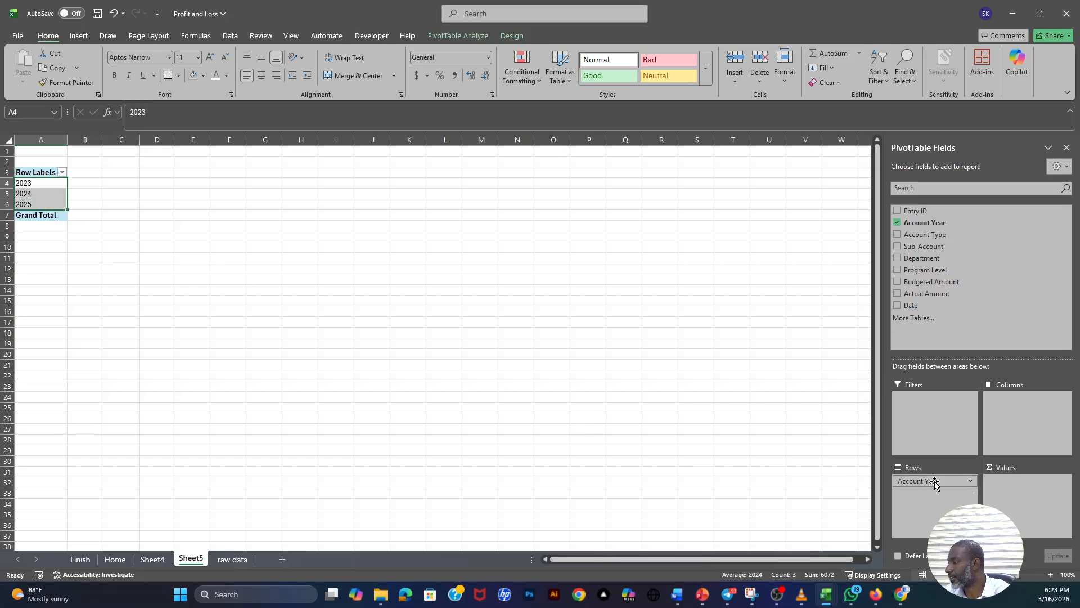
pyautogui.moveTo(926, 481); pyautogui.dragTo(962, 306)
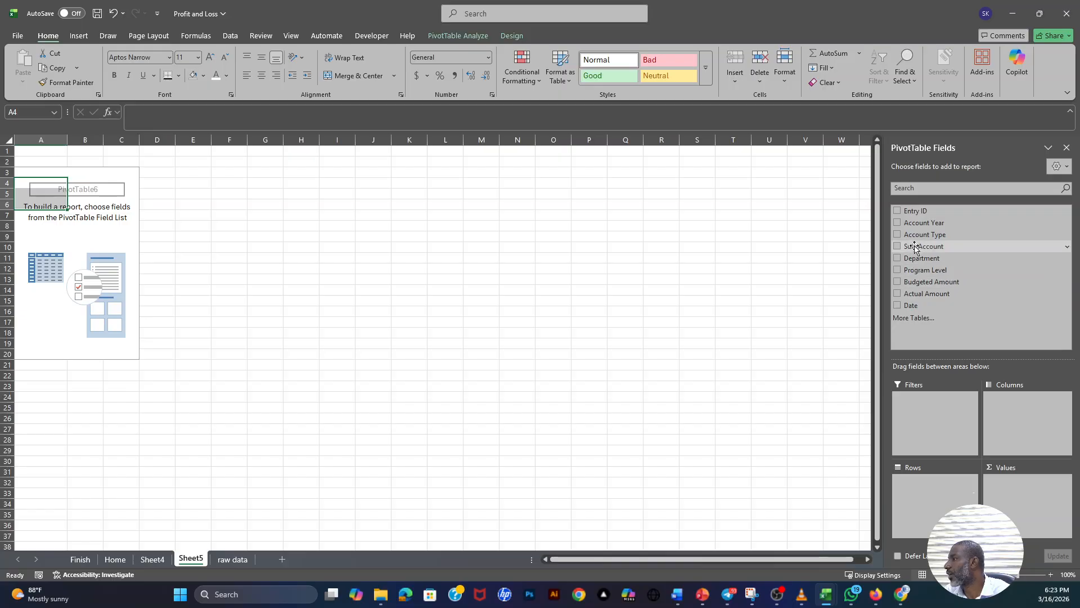
# - Add Account Type to the PivotTable rows and go through its COGS, Expenses and Revenue labels
pyautogui.moveTo(917, 236); pyautogui.dragTo(929, 485)
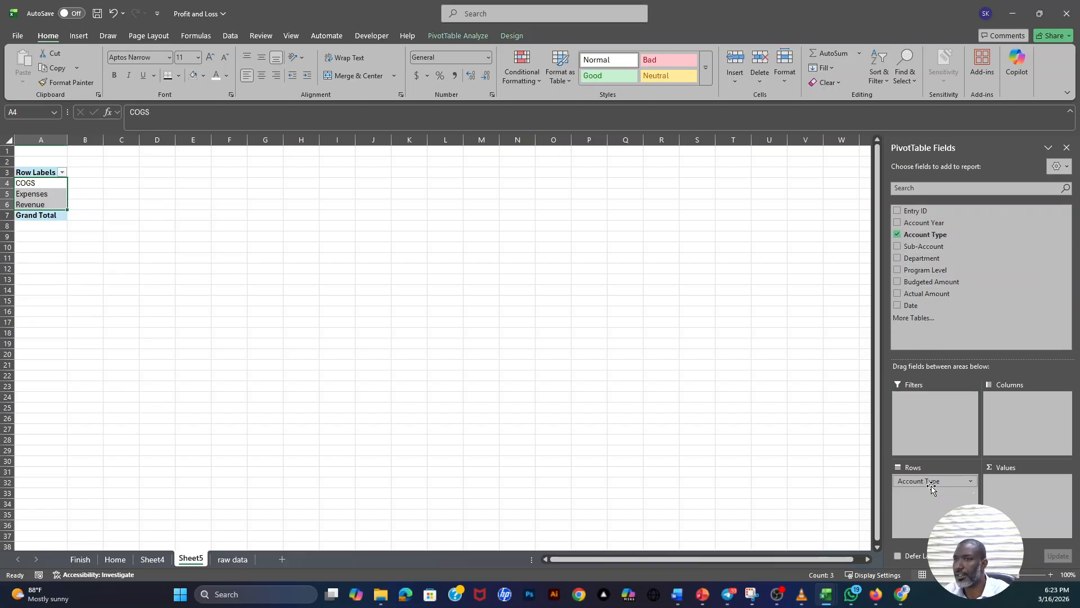
pyautogui.click(39, 184)
pyautogui.click(38, 193)
pyautogui.click(38, 184)
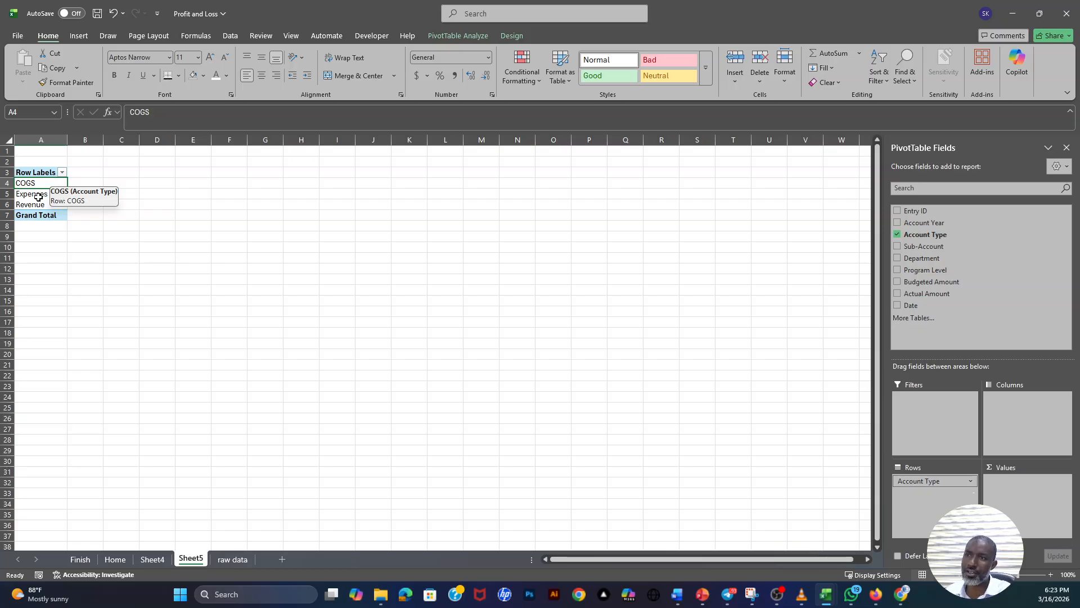
pyautogui.click(38, 195)
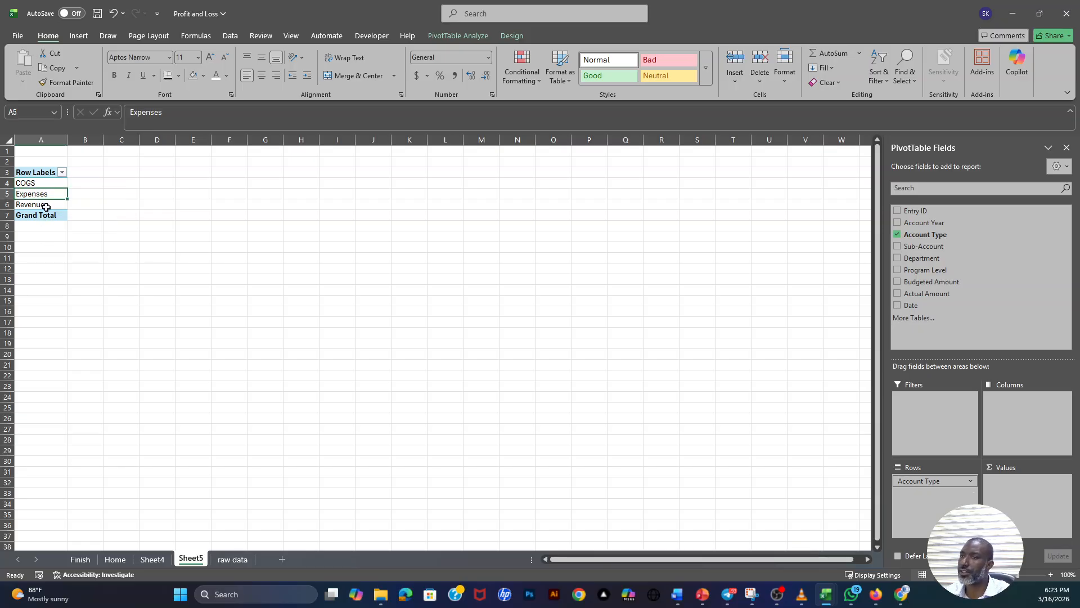
pyautogui.click(46, 206)
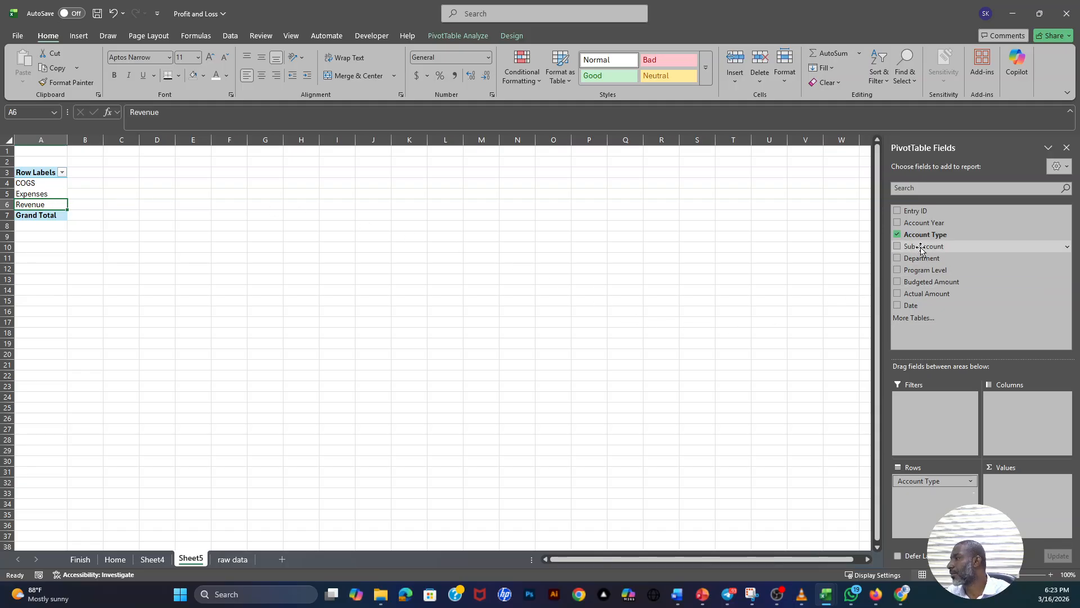
pyautogui.click(26, 181)
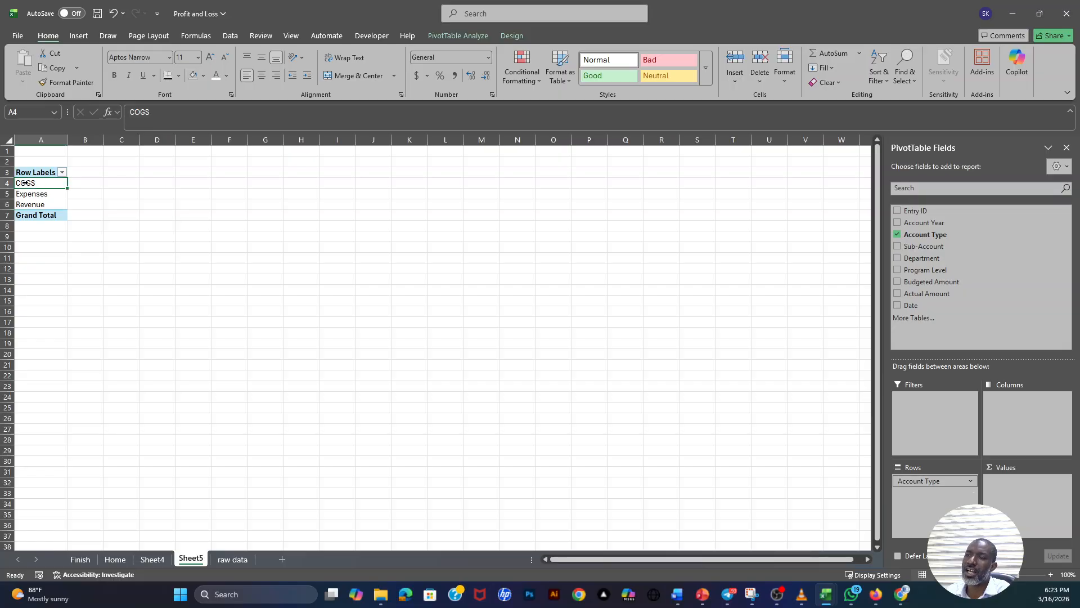
pyautogui.click(27, 195)
pyautogui.click(27, 206)
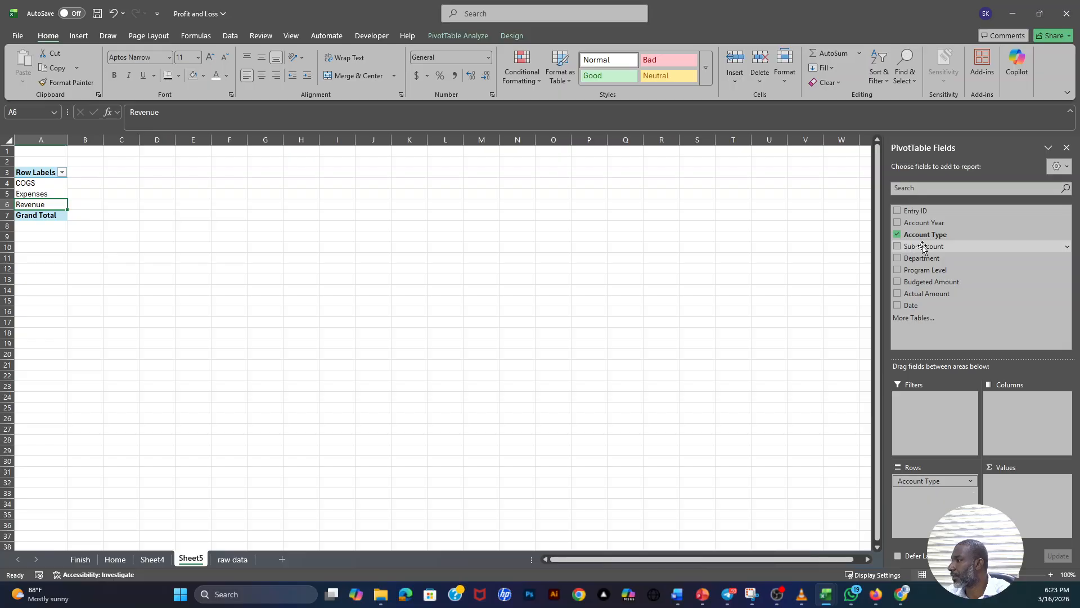
# - Add Sub-Account to the PivotTable rows beneath Account Type and review the sub-accounts grouped under each account type
pyautogui.moveTo(926, 246); pyautogui.dragTo(930, 495)
pyautogui.moveTo(48, 194); pyautogui.dragTo(51, 355)
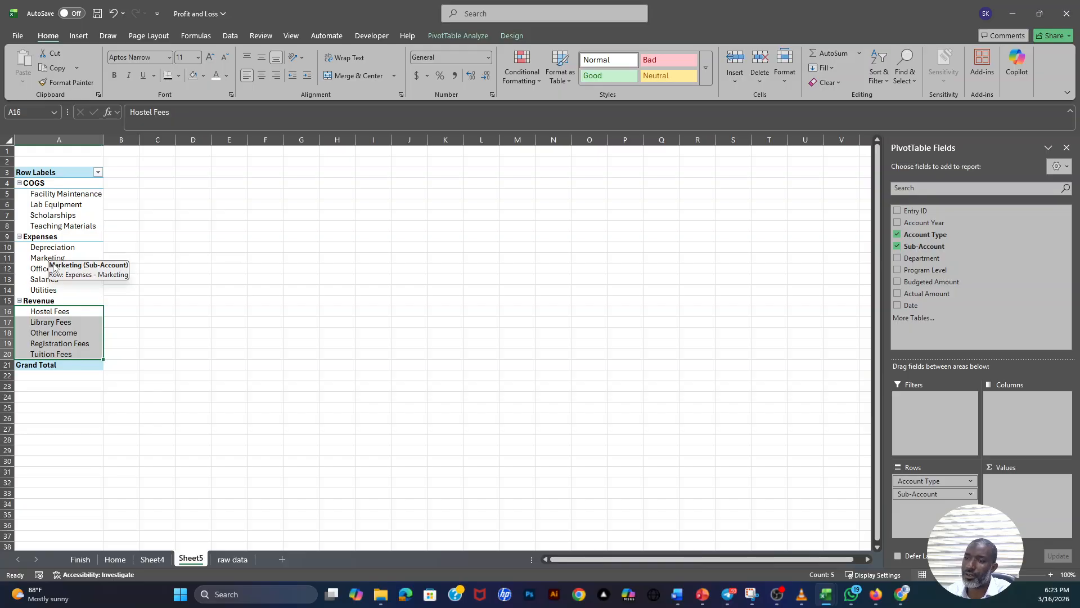
pyautogui.click(65, 297)
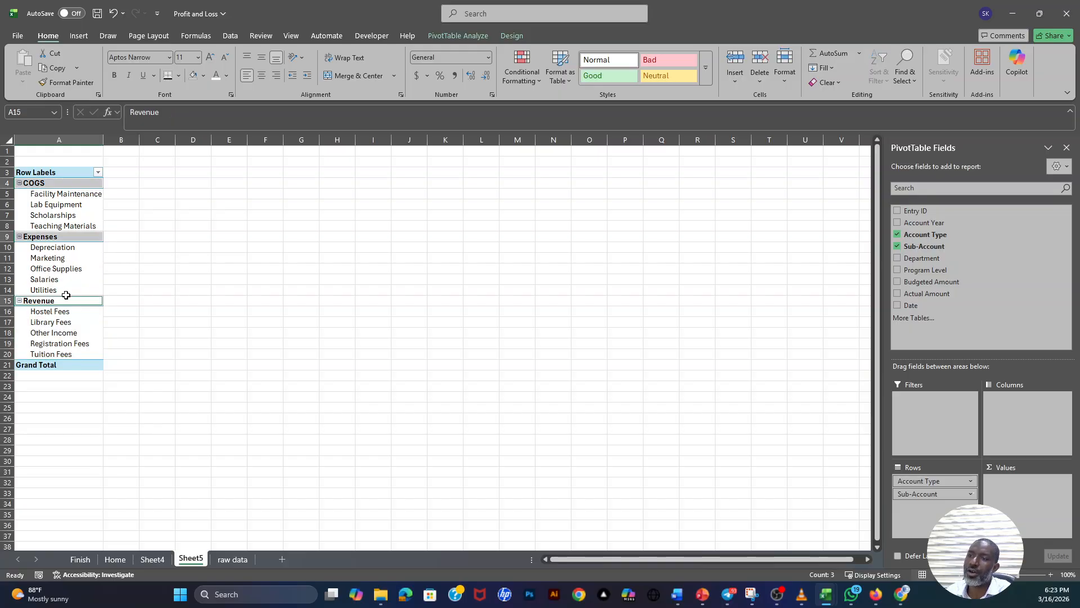
pyautogui.click(121, 205)
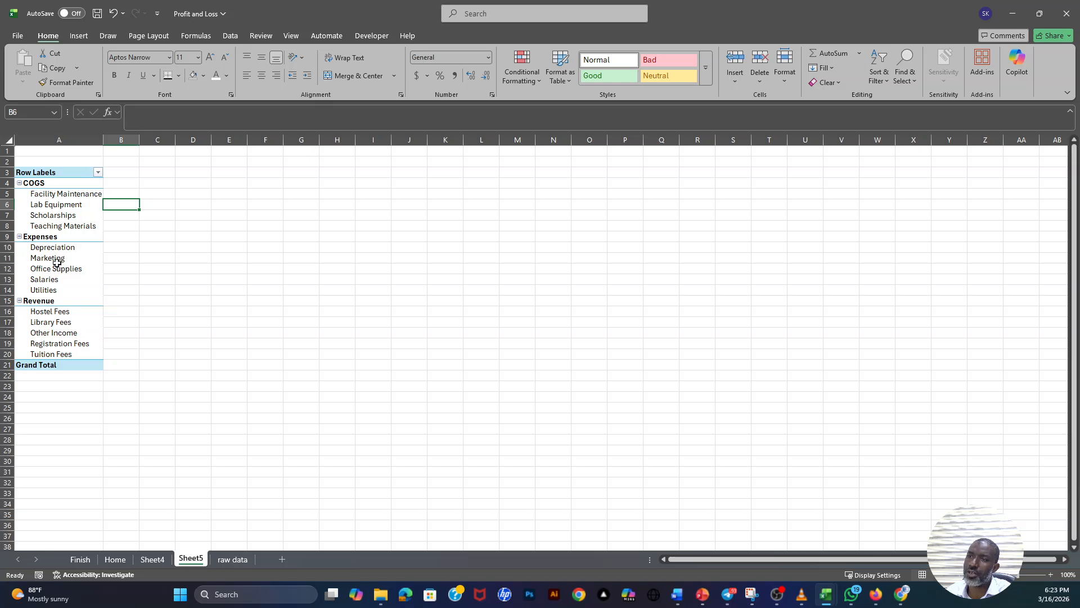
pyautogui.click(41, 302)
pyautogui.click(50, 183)
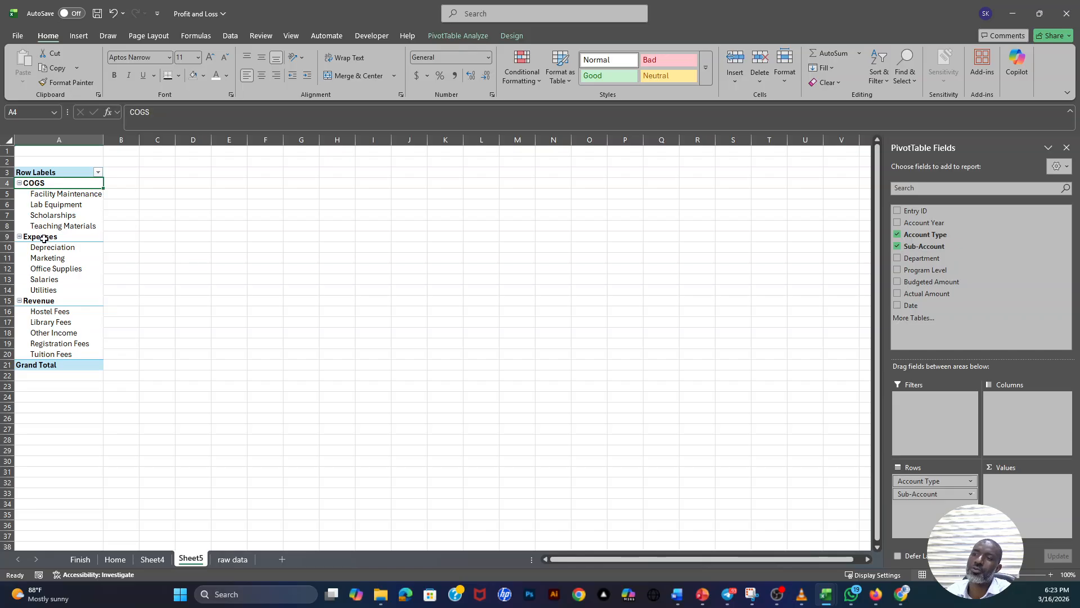
pyautogui.click(44, 238)
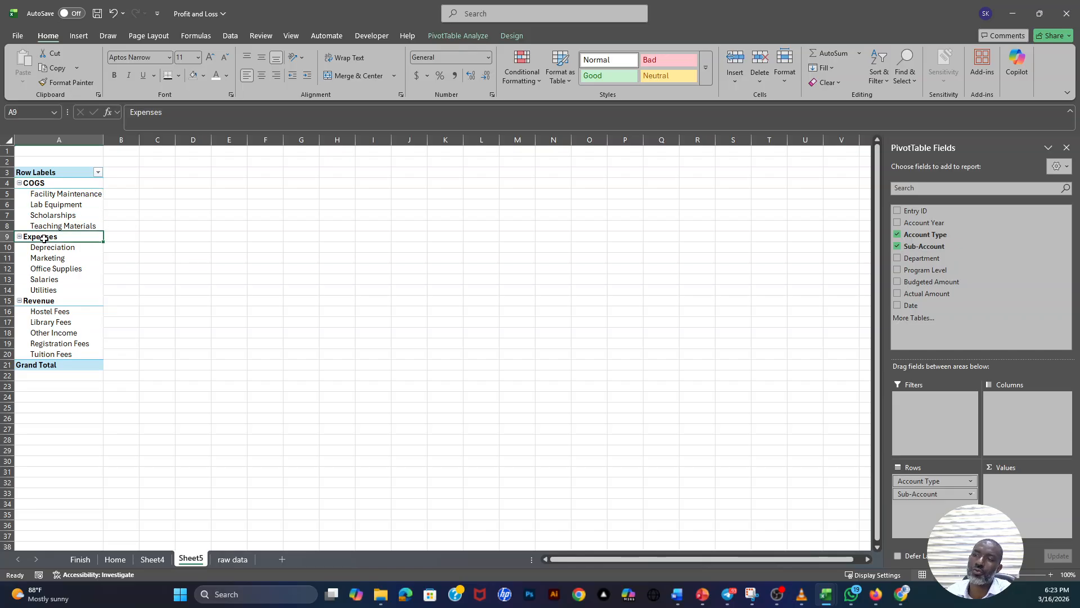
# - Move the Revenue group above COGS in the PivotTable rows so the account types run Revenue, COGS, Expenses
pyautogui.click(41, 301)
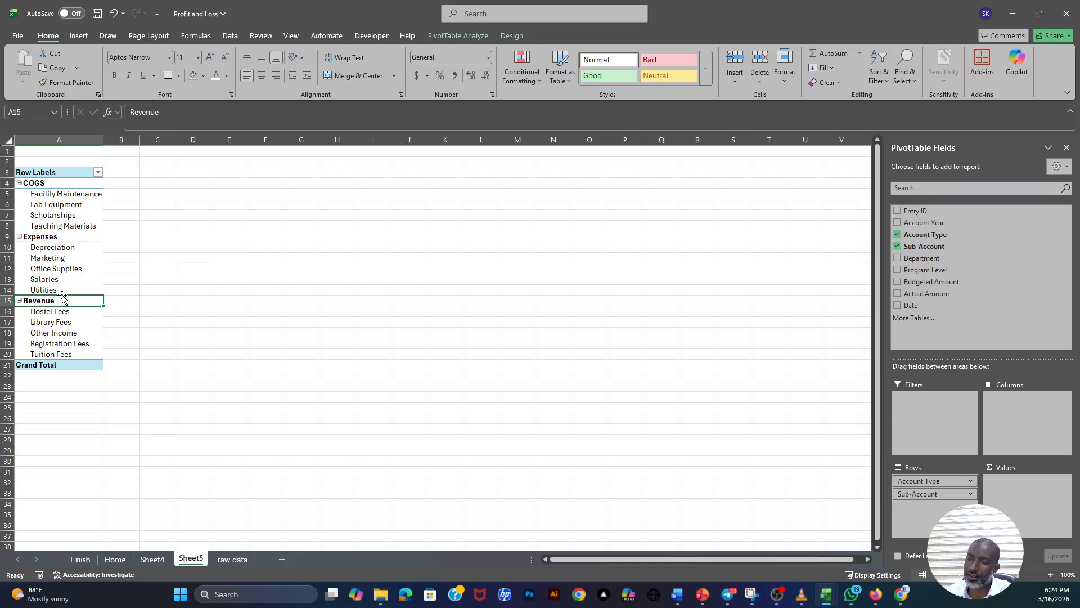
pyautogui.moveTo(62, 296); pyautogui.dragTo(66, 194)
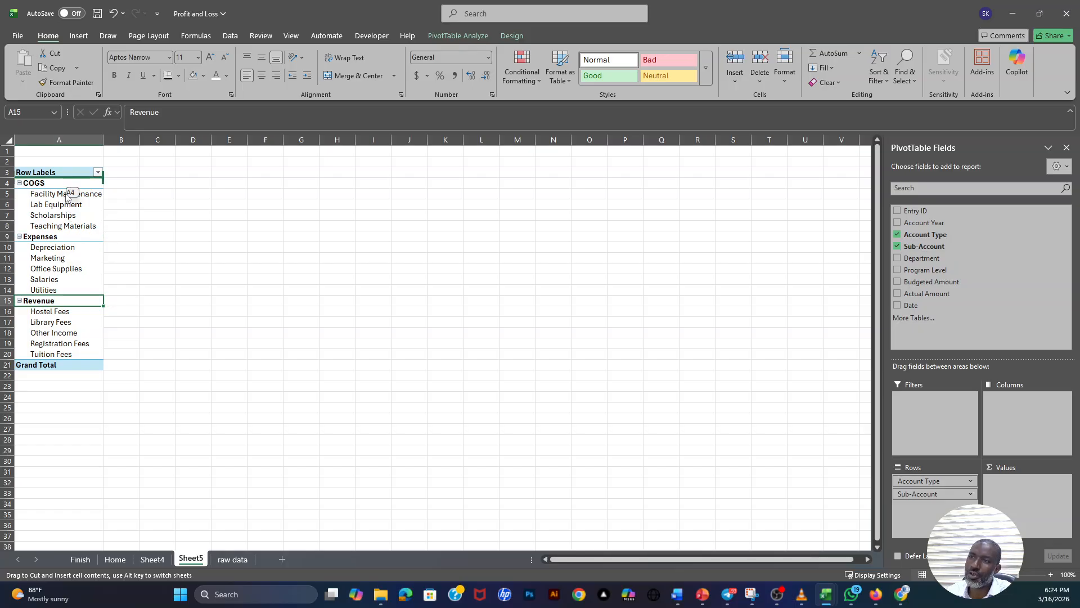
pyautogui.moveTo(66, 194); pyautogui.dragTo(57, 239)
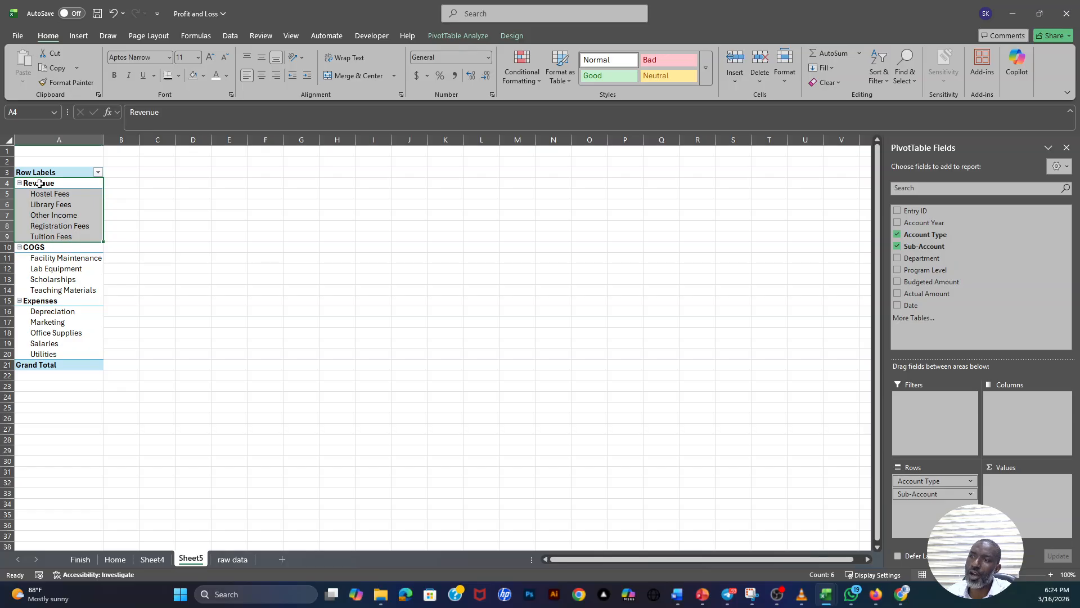
pyautogui.click(44, 249)
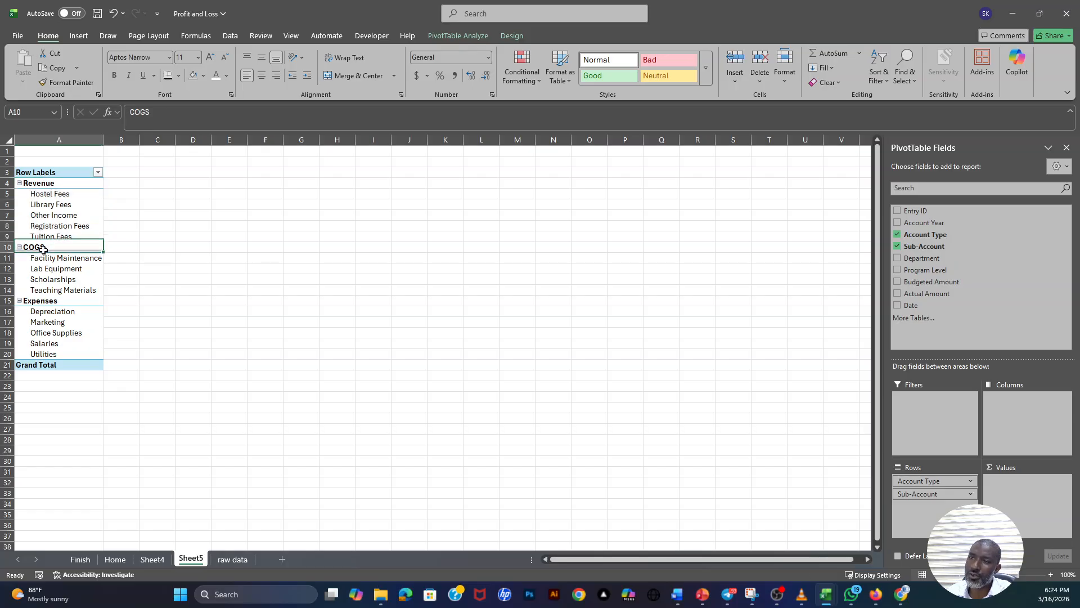
pyautogui.click(50, 291)
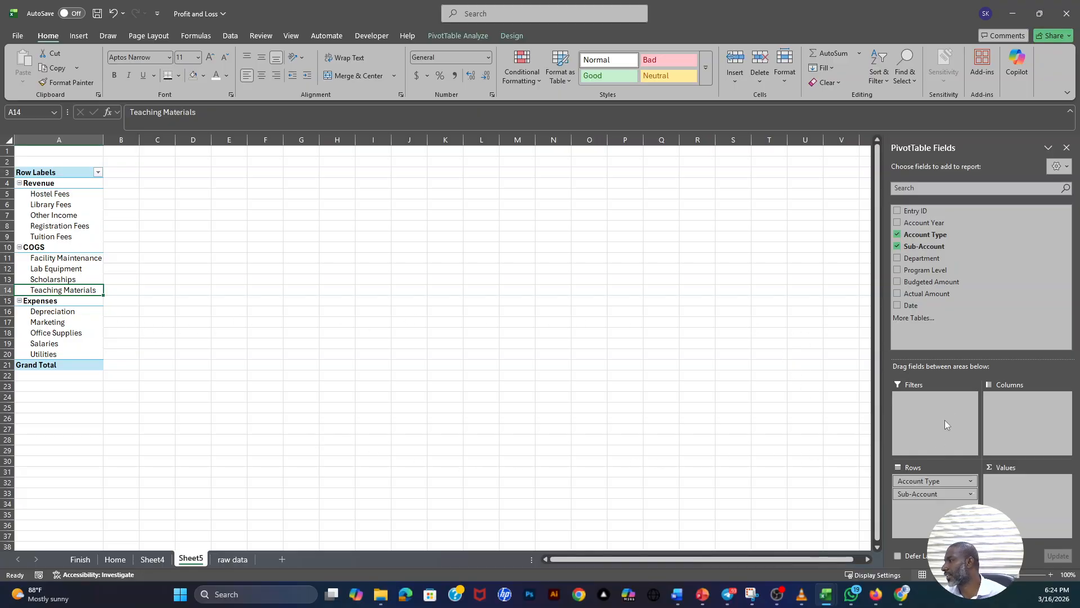
# - Try Actual Amount and Budgeted Amount as summed values in the PivotTable, and remove both fields again
pyautogui.moveTo(926, 293); pyautogui.dragTo(1025, 482)
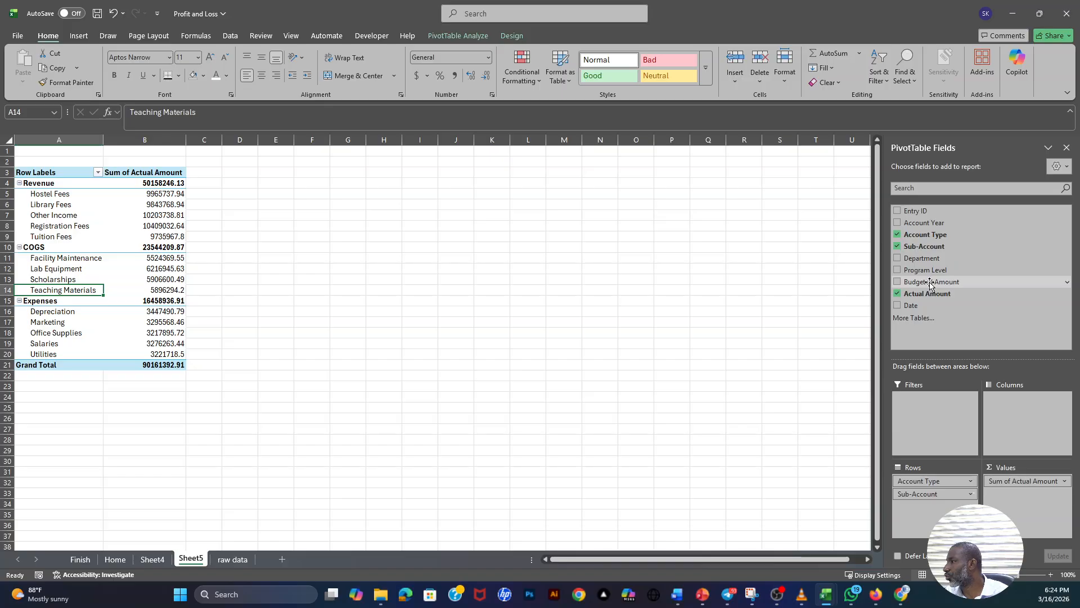
pyautogui.moveTo(933, 281); pyautogui.dragTo(1030, 499)
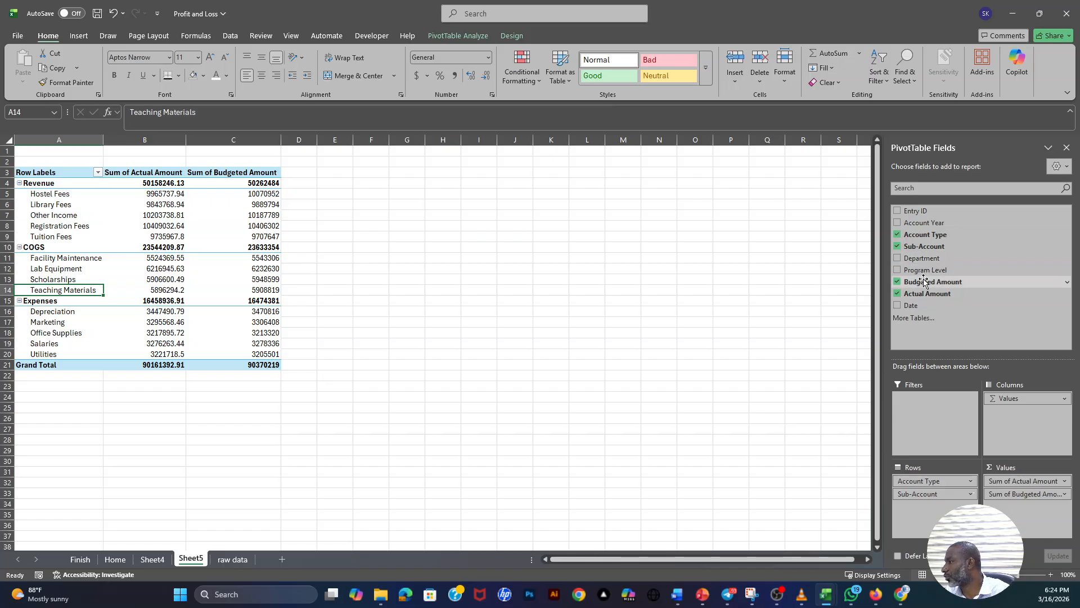
pyautogui.click(1016, 482)
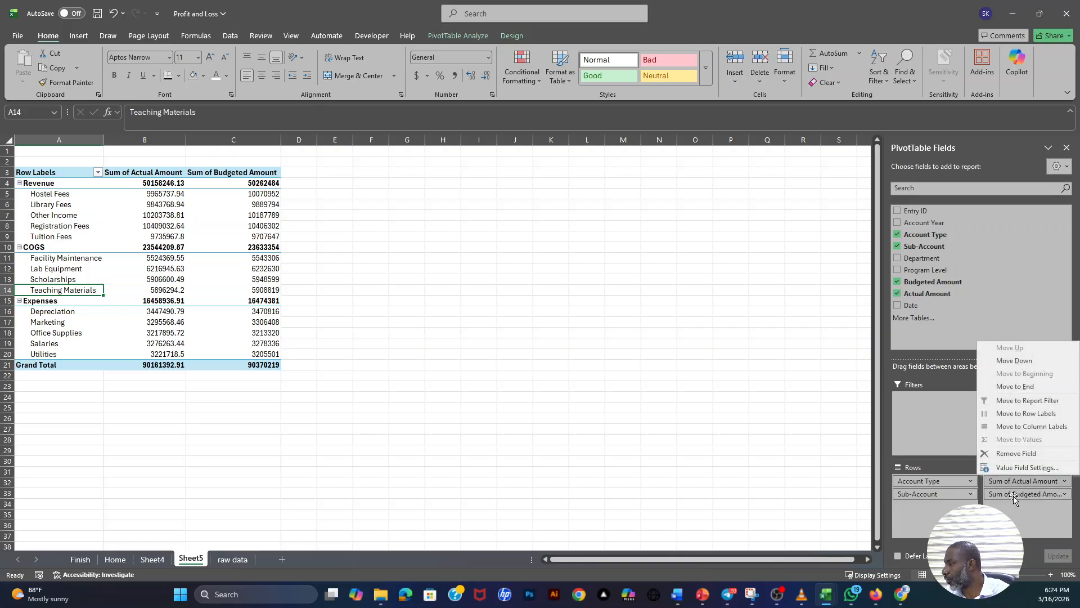
pyautogui.moveTo(1013, 499); pyautogui.dragTo(951, 308)
pyautogui.moveTo(1029, 481); pyautogui.dragTo(955, 301)
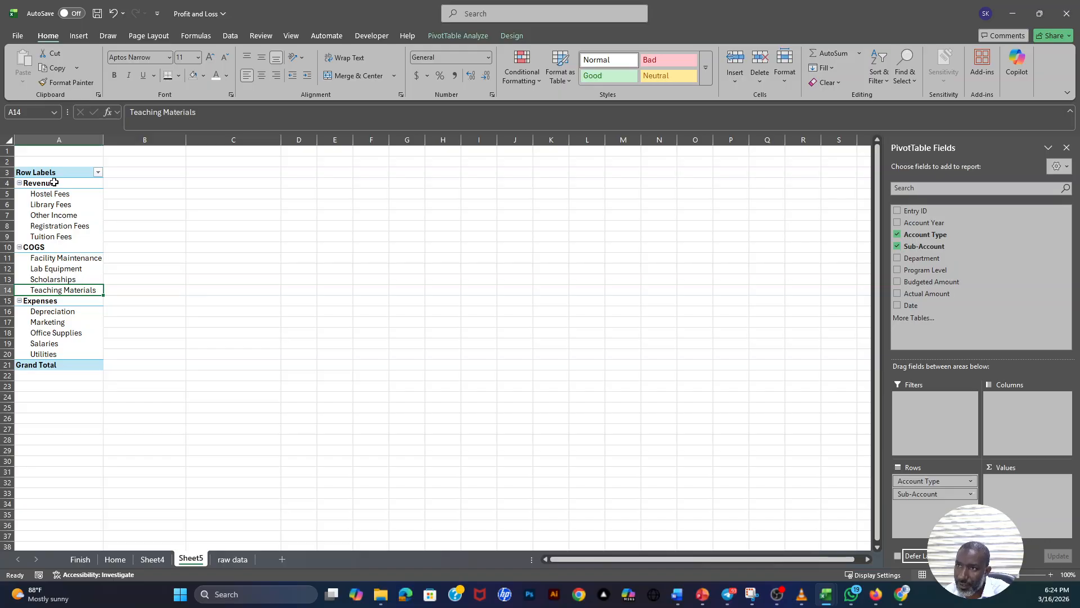
# - Add Actual Amount and then Budgeted Amount as summed values beside the PivotTable's account rows
pyautogui.moveTo(49, 183); pyautogui.dragTo(79, 365)
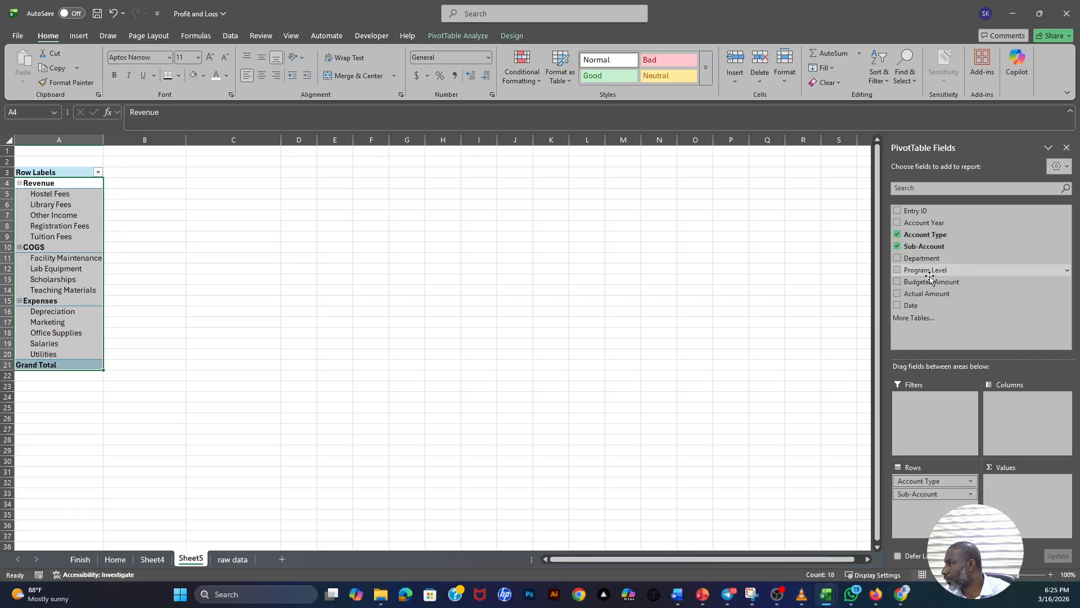
pyautogui.moveTo(926, 297); pyautogui.dragTo(1034, 499)
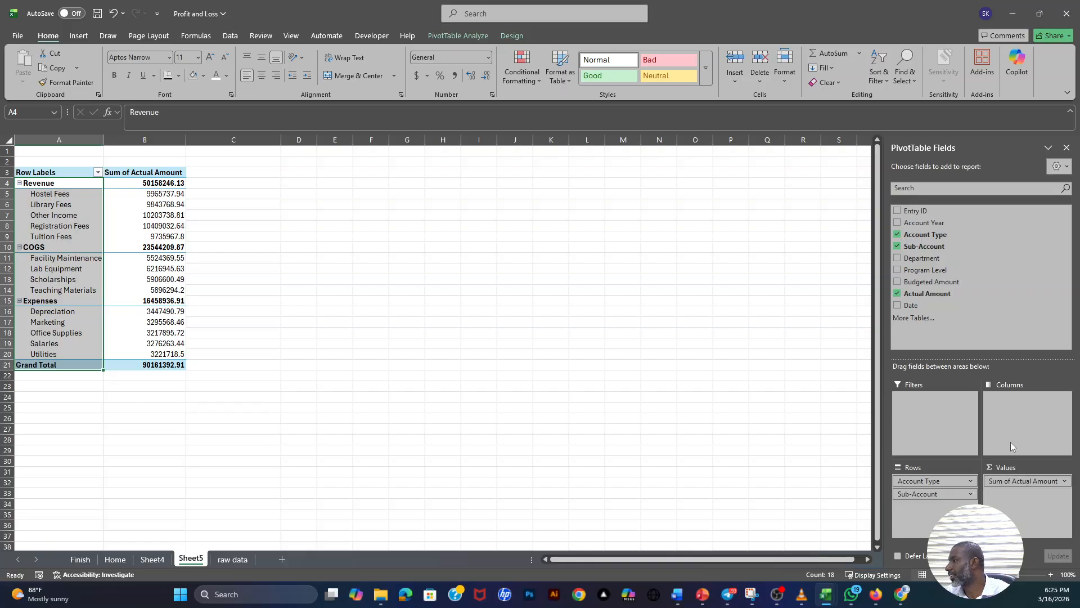
pyautogui.moveTo(934, 282); pyautogui.dragTo(1040, 505)
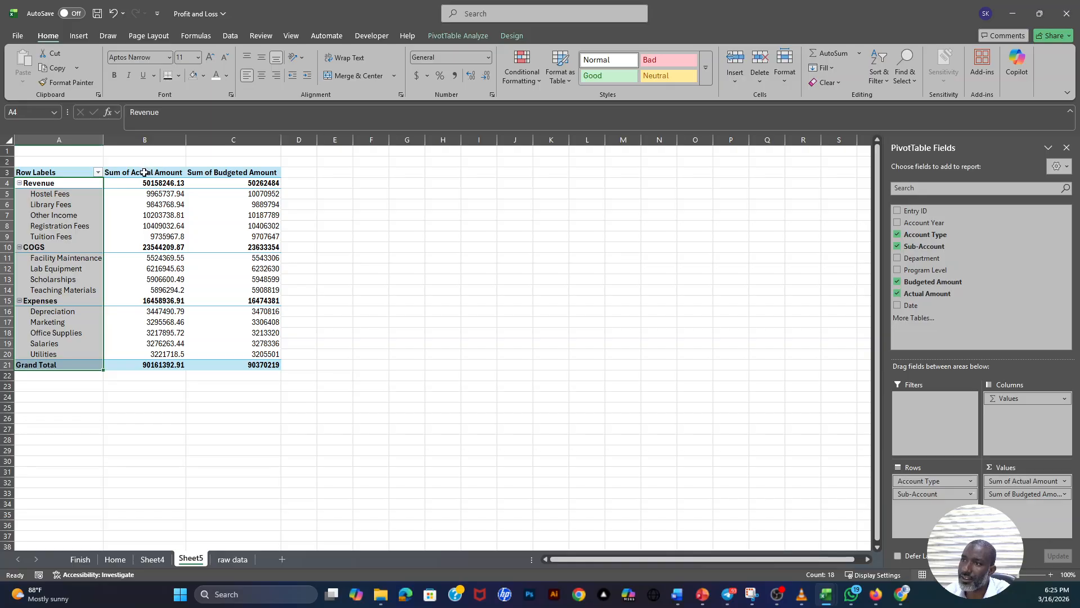
# - Examine the PivotTable's two amount columns and their headers, and compare them with the Budgeted Amount and Actual Amount columns on the raw data sheet
pyautogui.moveTo(156, 172); pyautogui.dragTo(149, 364)
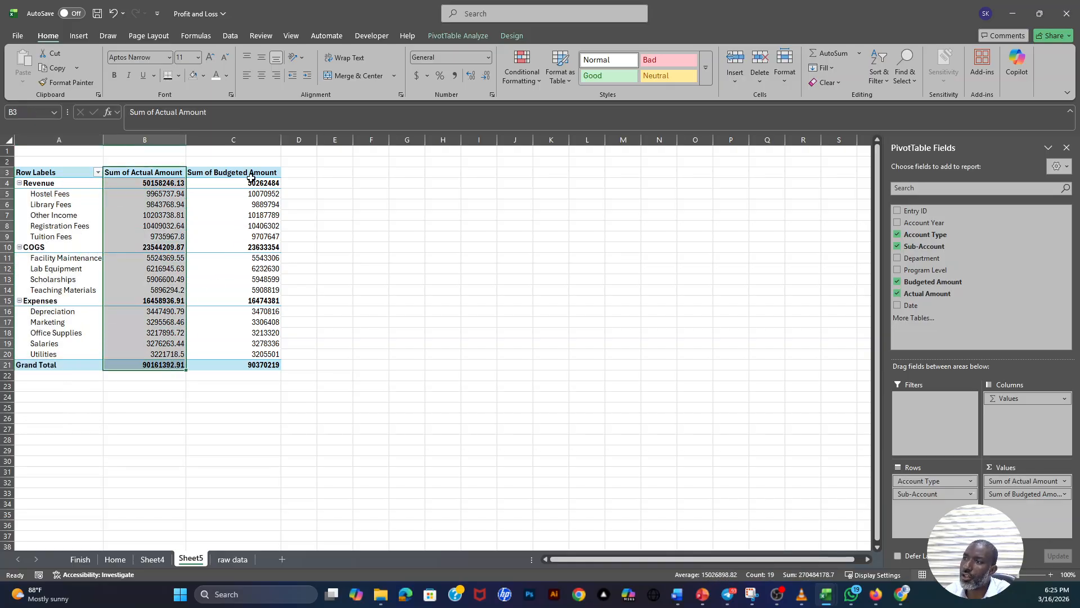
pyautogui.moveTo(247, 172); pyautogui.dragTo(248, 364)
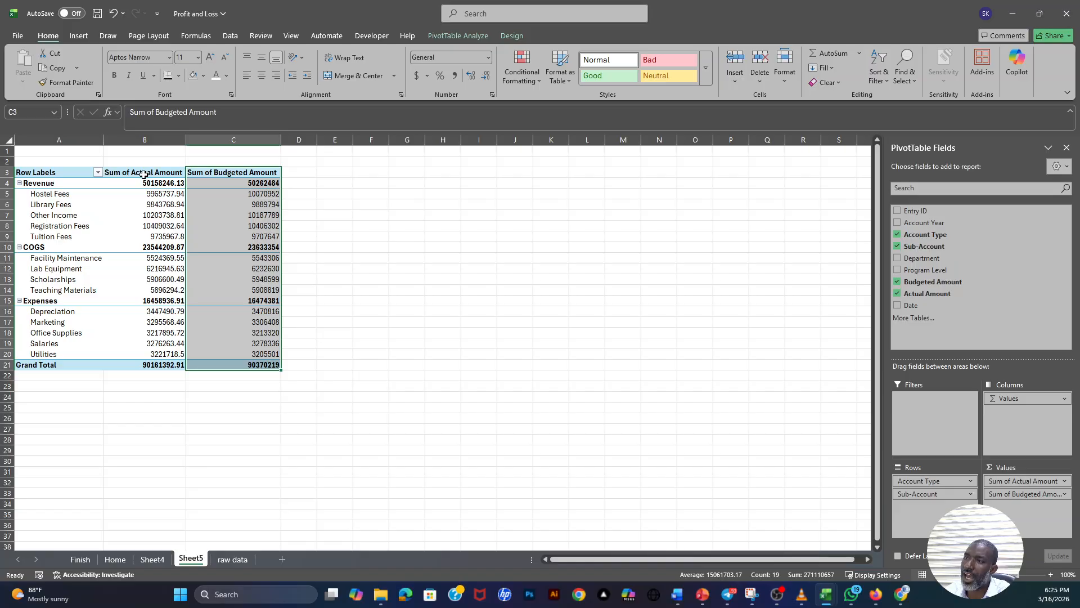
pyautogui.moveTo(144, 173); pyautogui.dragTo(149, 364)
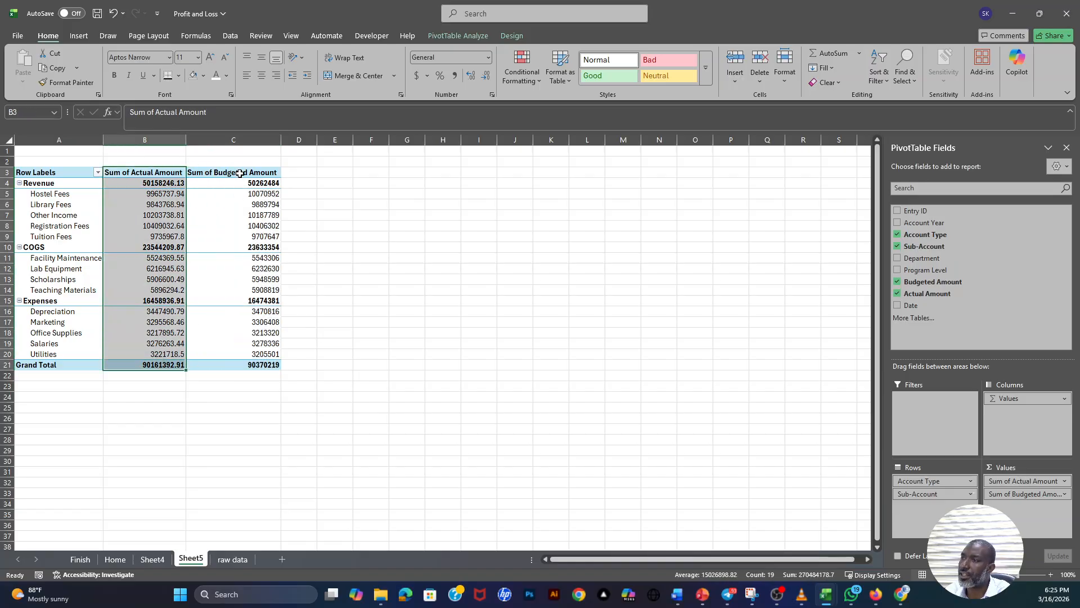
pyautogui.moveTo(240, 173); pyautogui.dragTo(254, 364)
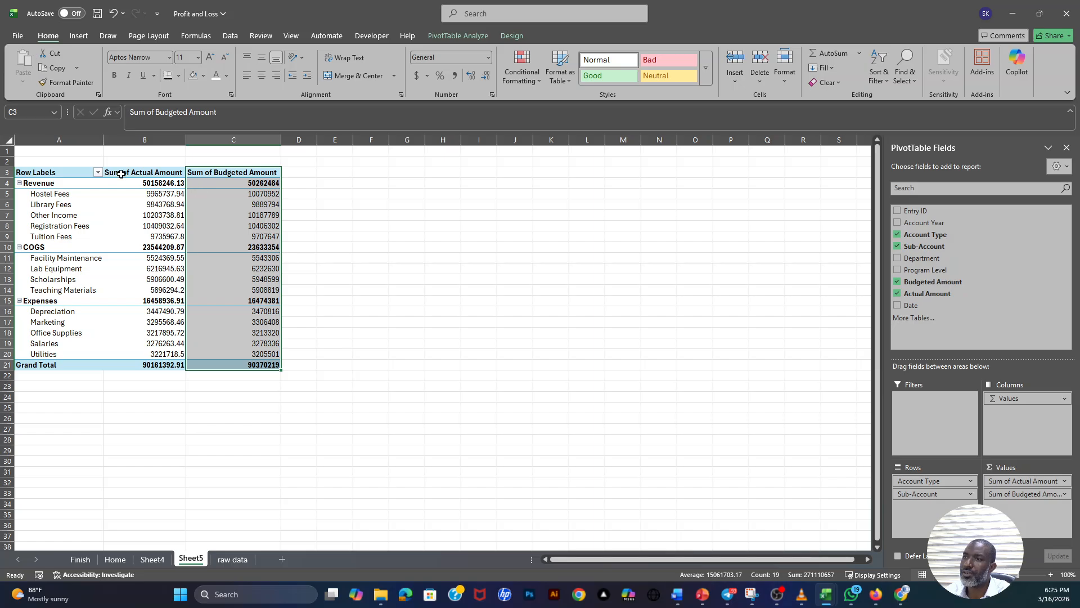
pyautogui.click(66, 171)
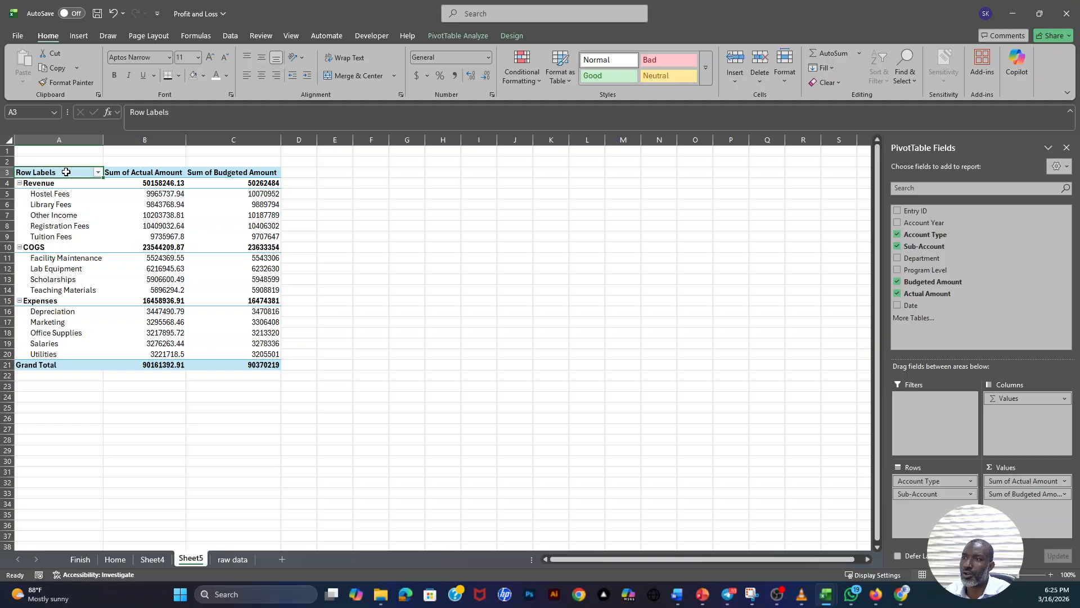
pyautogui.click(140, 172)
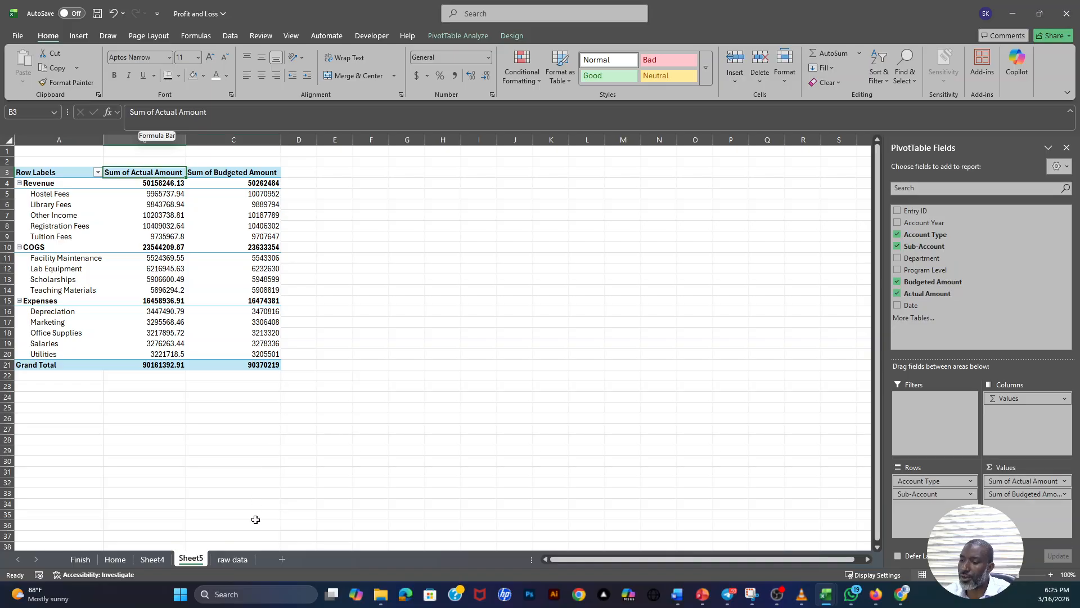
pyautogui.click(232, 559)
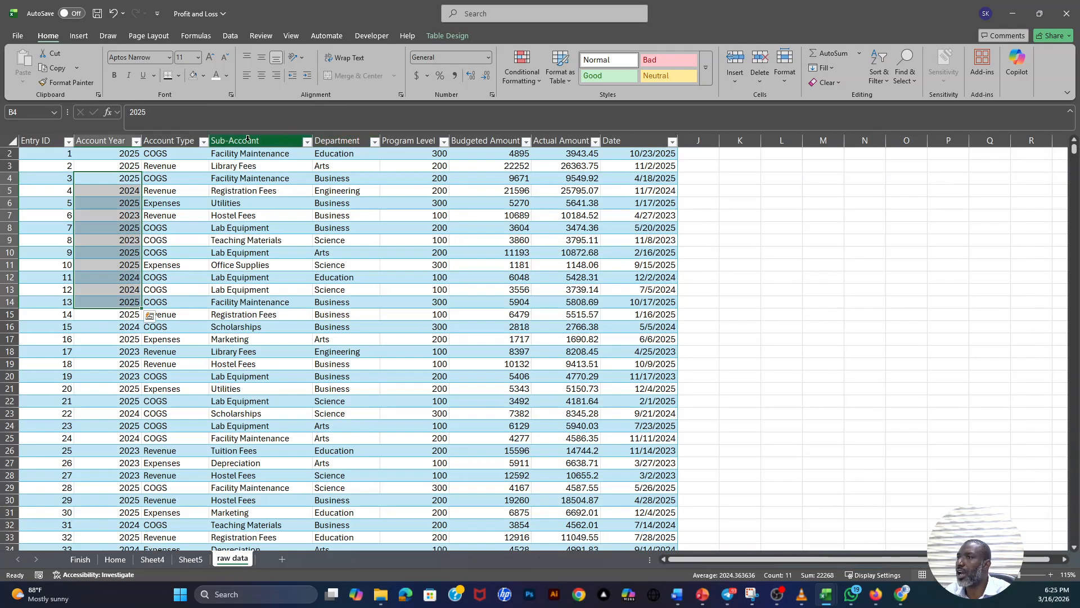
pyautogui.click(470, 143)
pyautogui.click(563, 140)
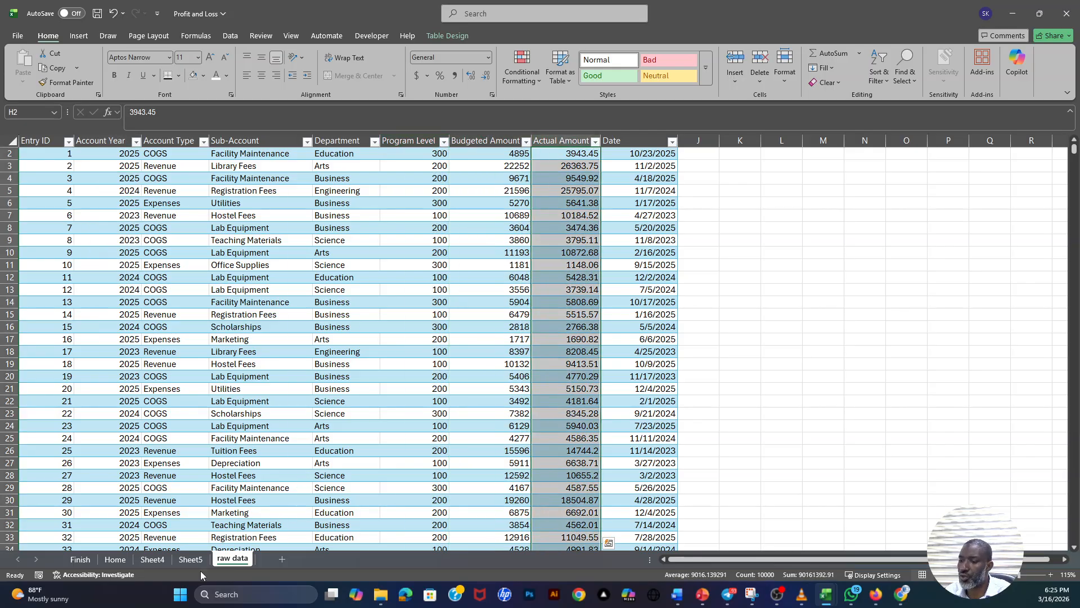
# - Remove the "Sum of" prefix from both value headers on Sheet5, leaving " Actual Amount" and " Budgeted Amount" with a leading space
pyautogui.click(190, 559)
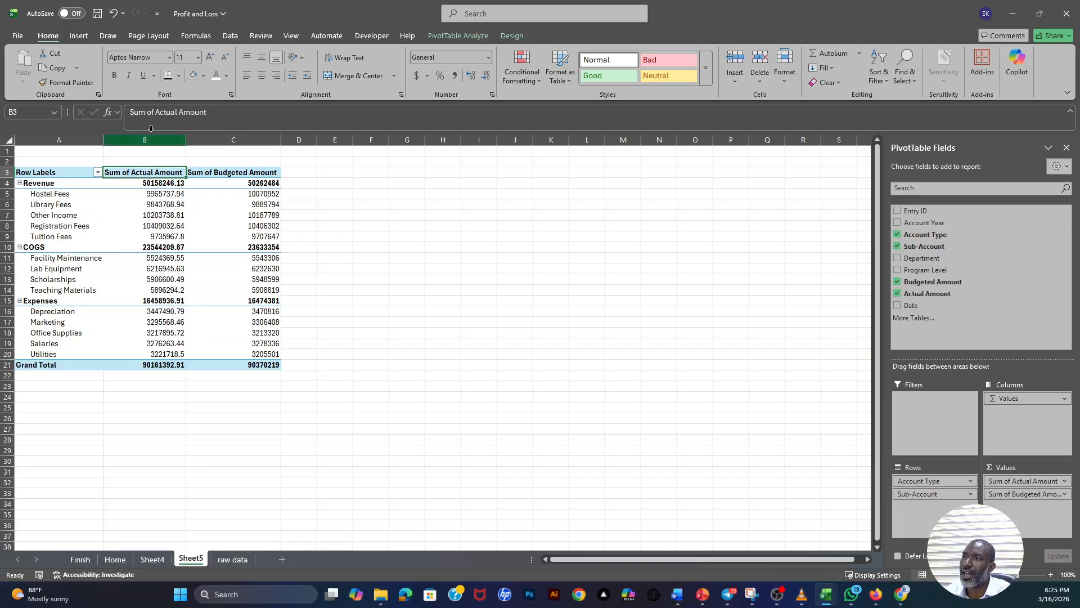
pyautogui.moveTo(129, 112); pyautogui.dragTo(154, 112)
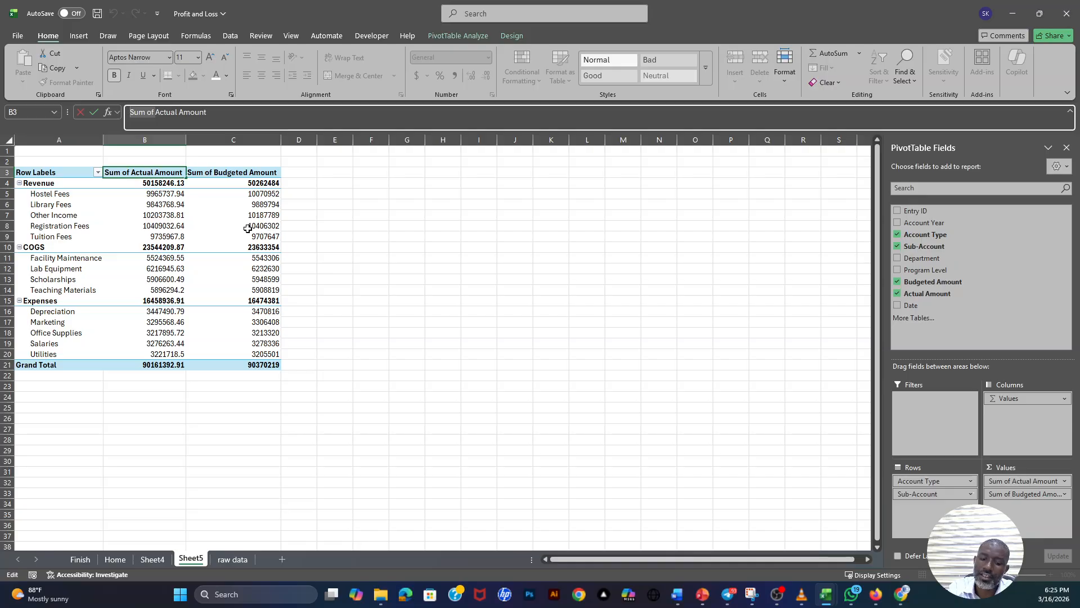
pyautogui.press('BackSpace')
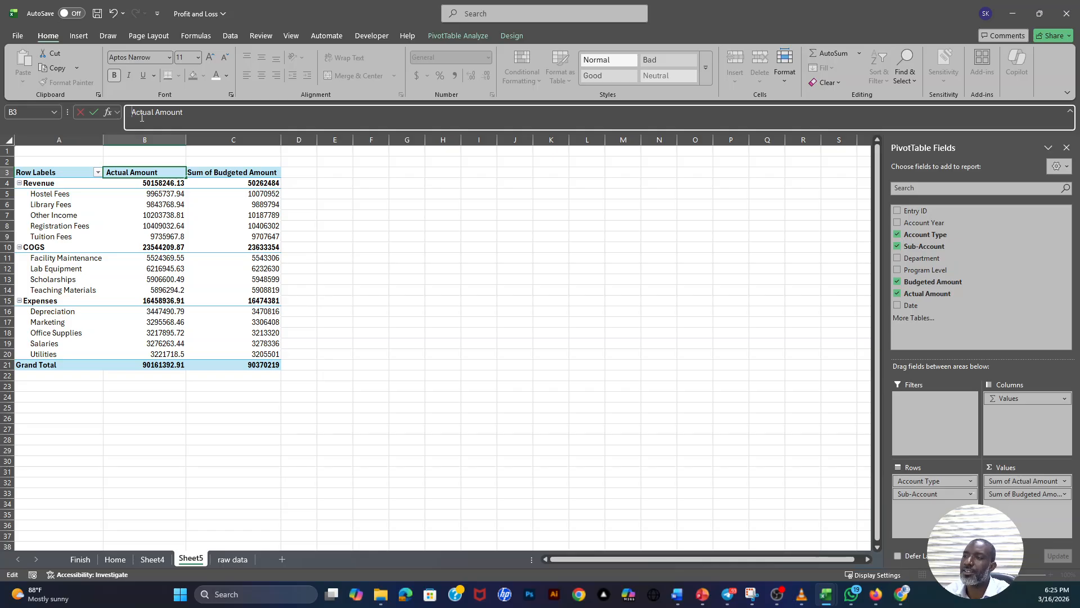
pyautogui.press('Return')
pyautogui.click(211, 173)
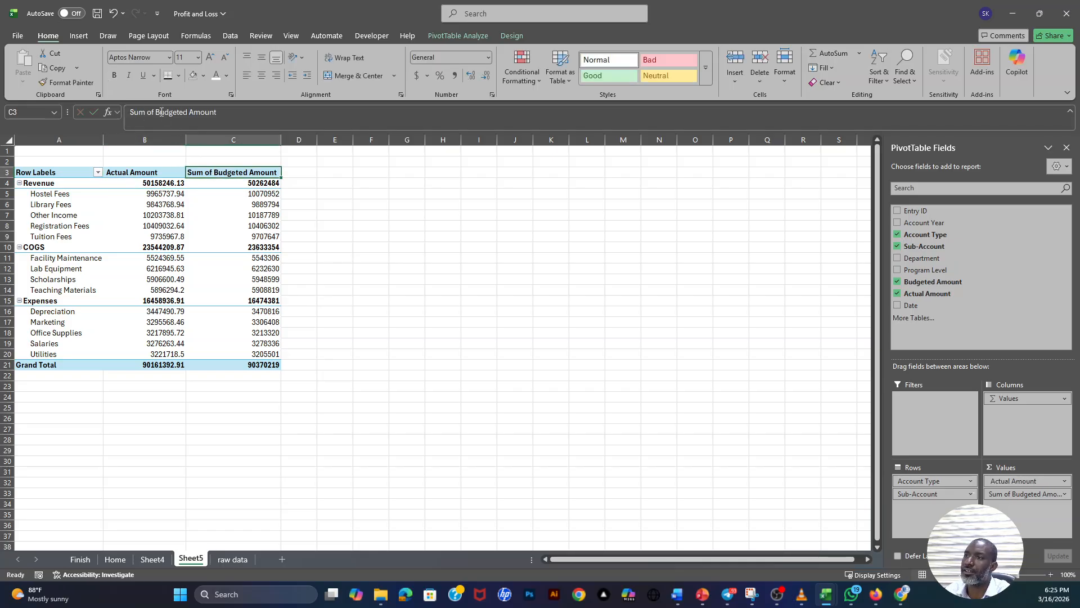
pyautogui.tripleClick(157, 112)
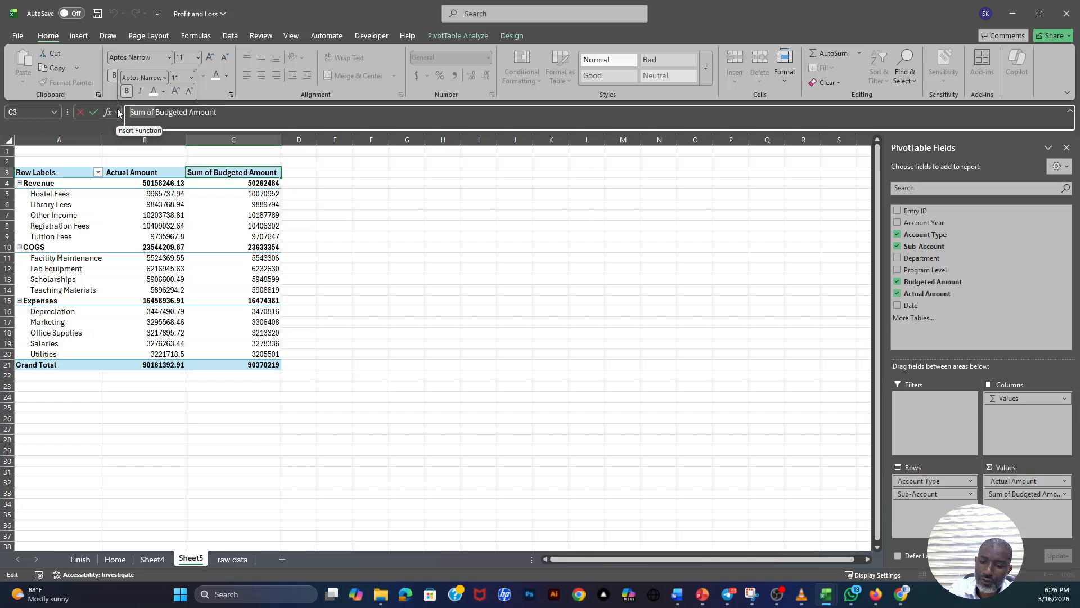
pyautogui.press('BackSpace')
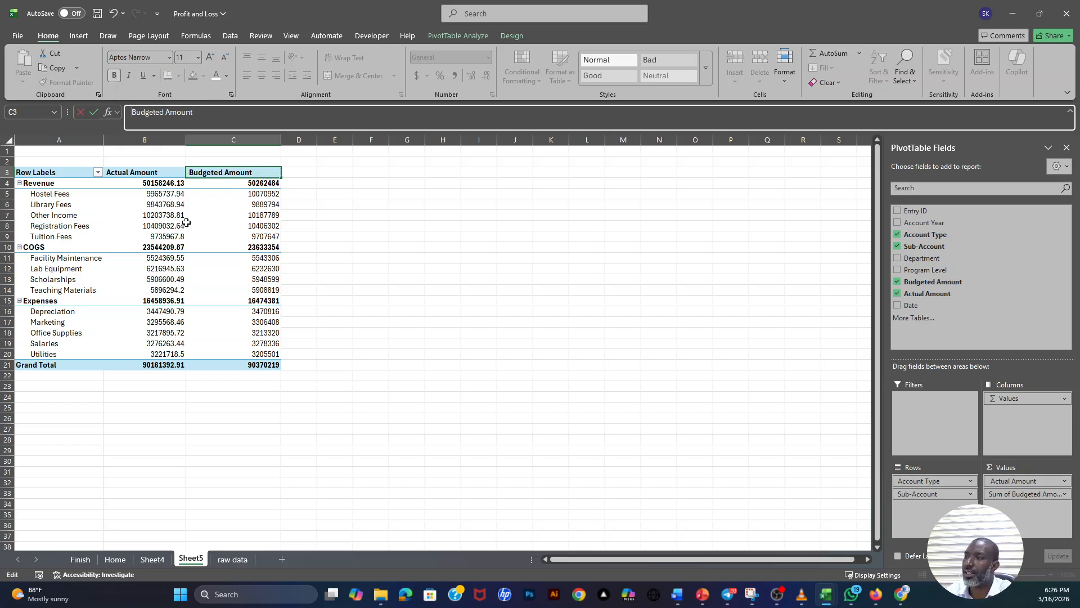
pyautogui.click(214, 216)
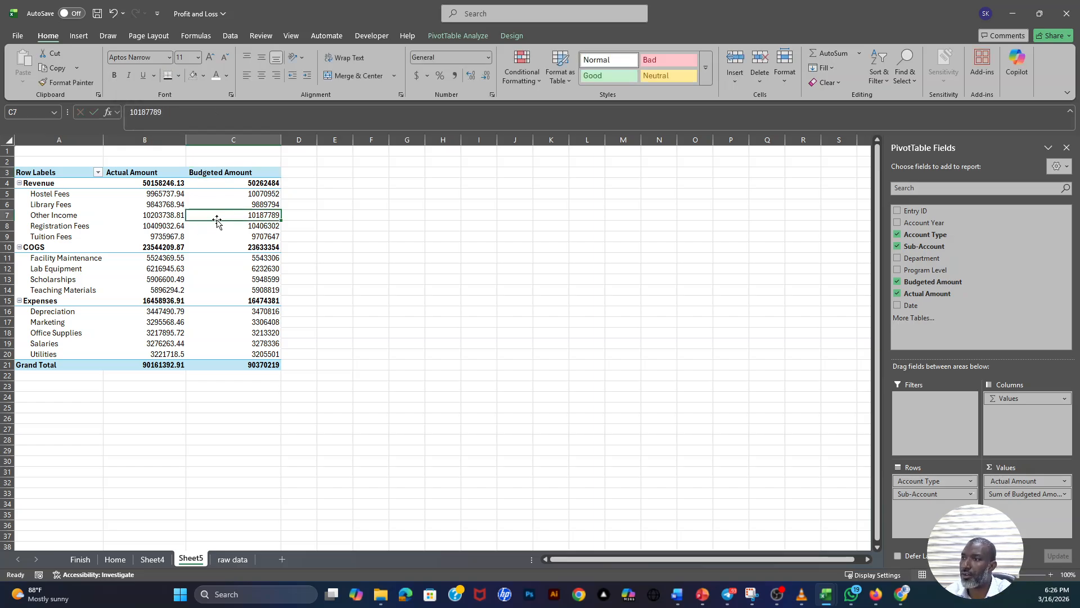
# - Review the Revenue, COGS, Expenses and Grand Total rows of the PivotTable together with their actual and budgeted amounts
pyautogui.click(42, 186)
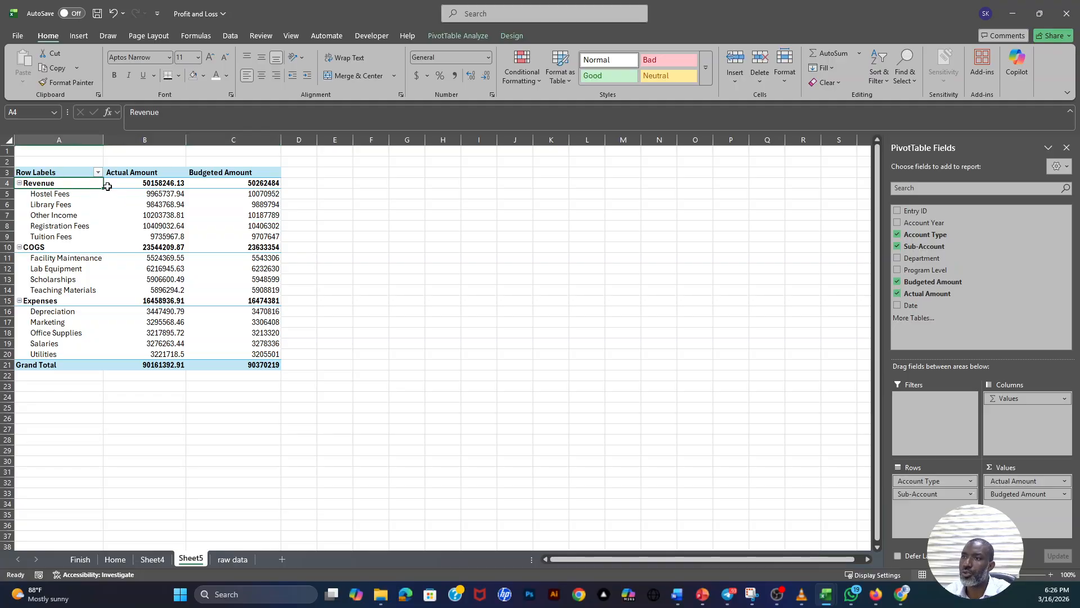
pyautogui.moveTo(61, 178); pyautogui.dragTo(78, 360)
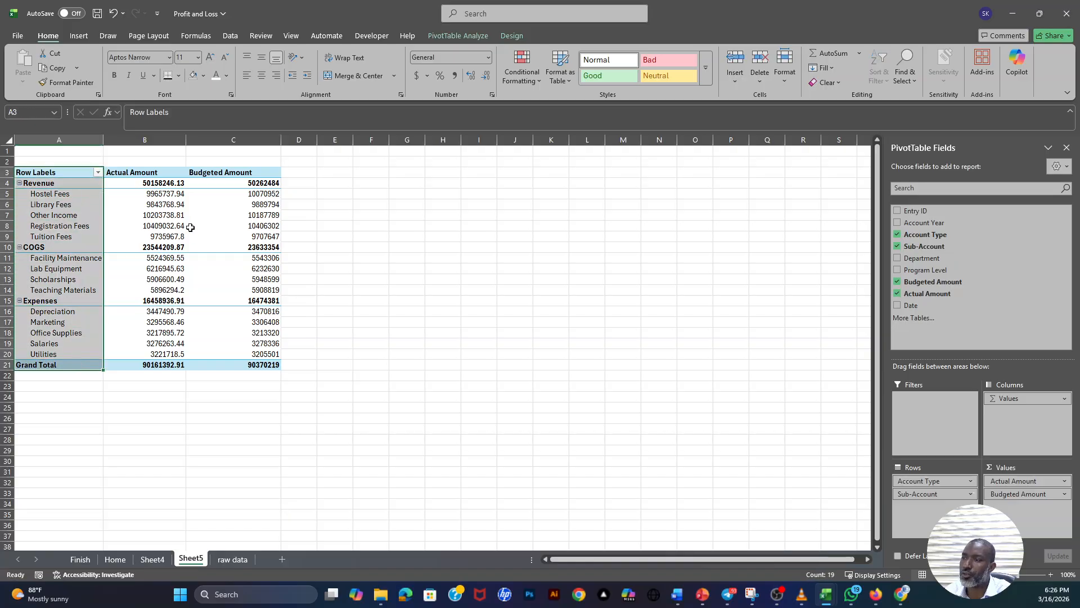
pyautogui.moveTo(164, 177); pyautogui.dragTo(259, 363)
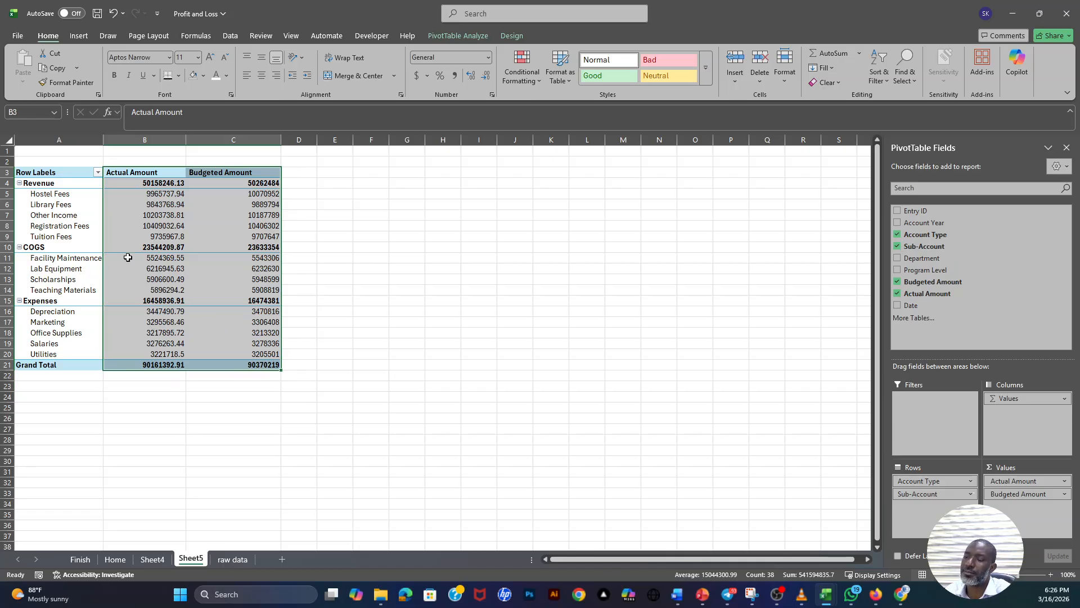
pyautogui.click(147, 280)
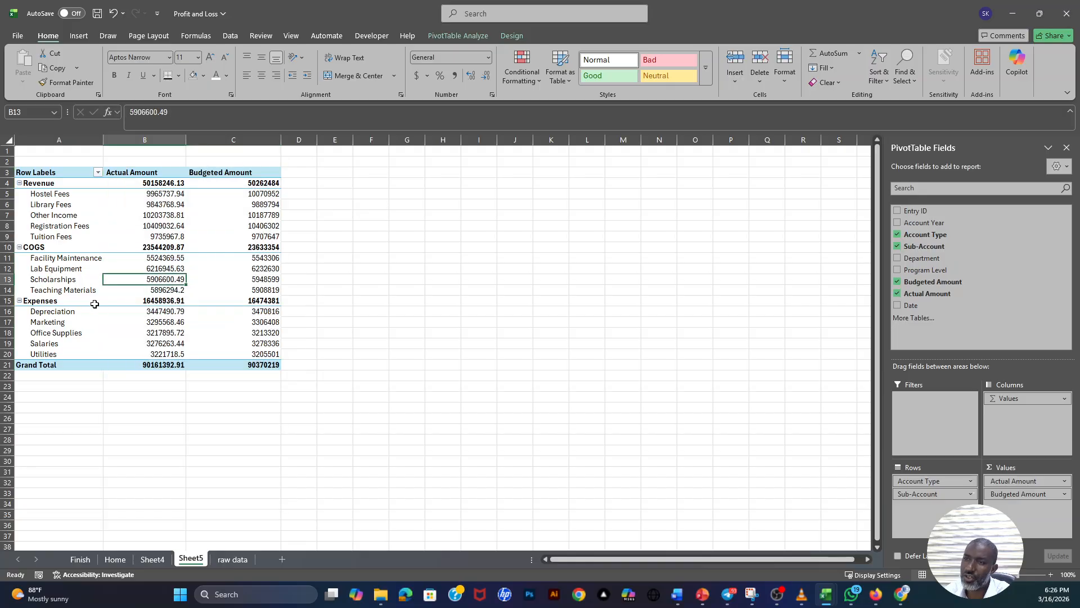
pyautogui.click(41, 248)
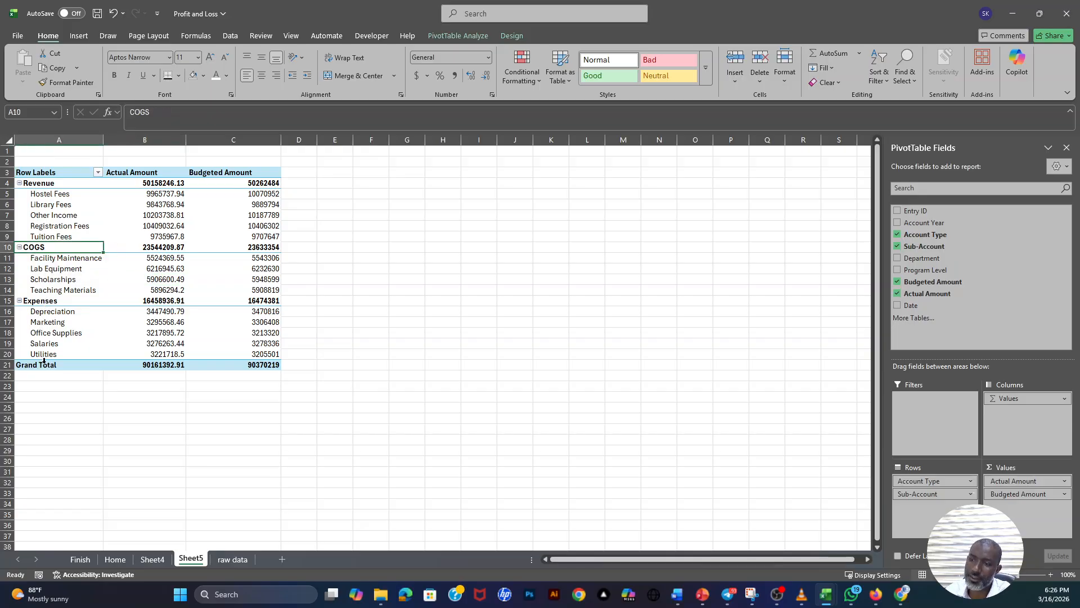
pyautogui.click(45, 361)
pyautogui.click(51, 348)
pyautogui.click(49, 301)
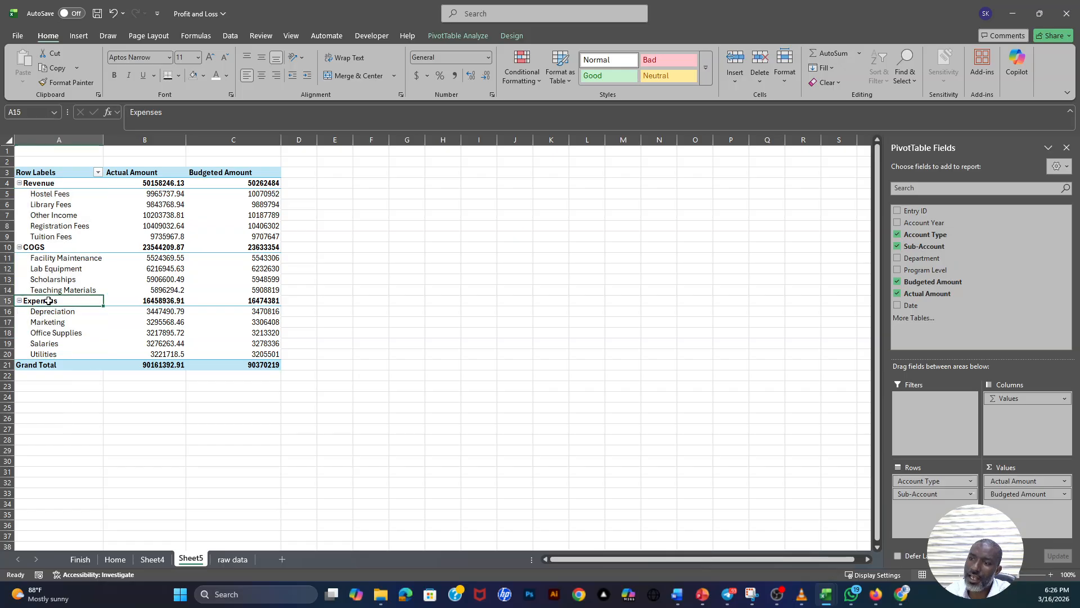
pyautogui.click(56, 250)
pyautogui.moveTo(51, 187); pyautogui.dragTo(52, 356)
pyautogui.click(217, 204)
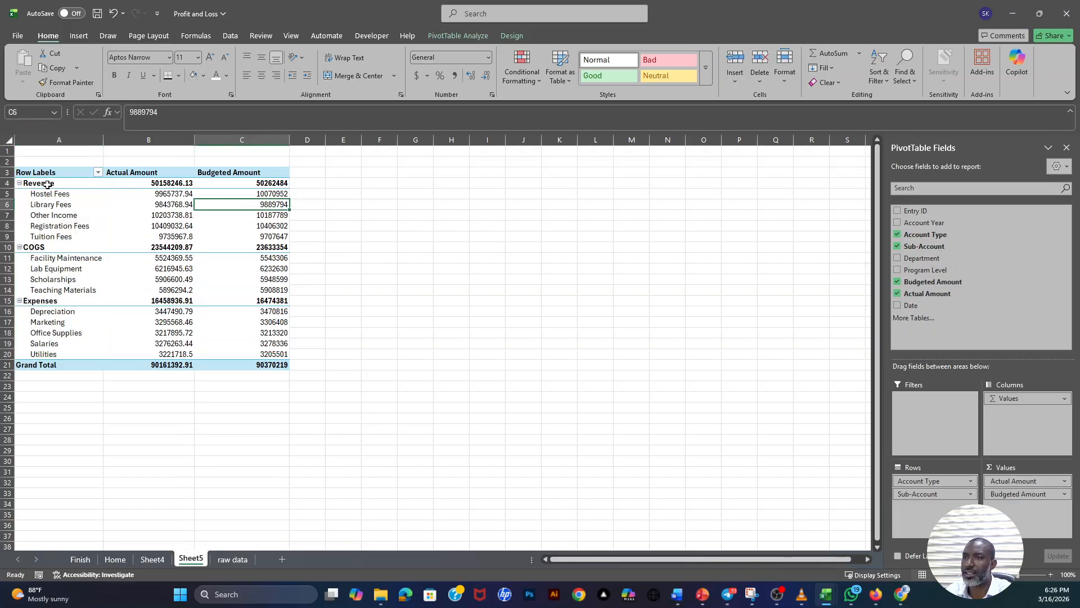
pyautogui.moveTo(48, 184); pyautogui.dragTo(64, 369)
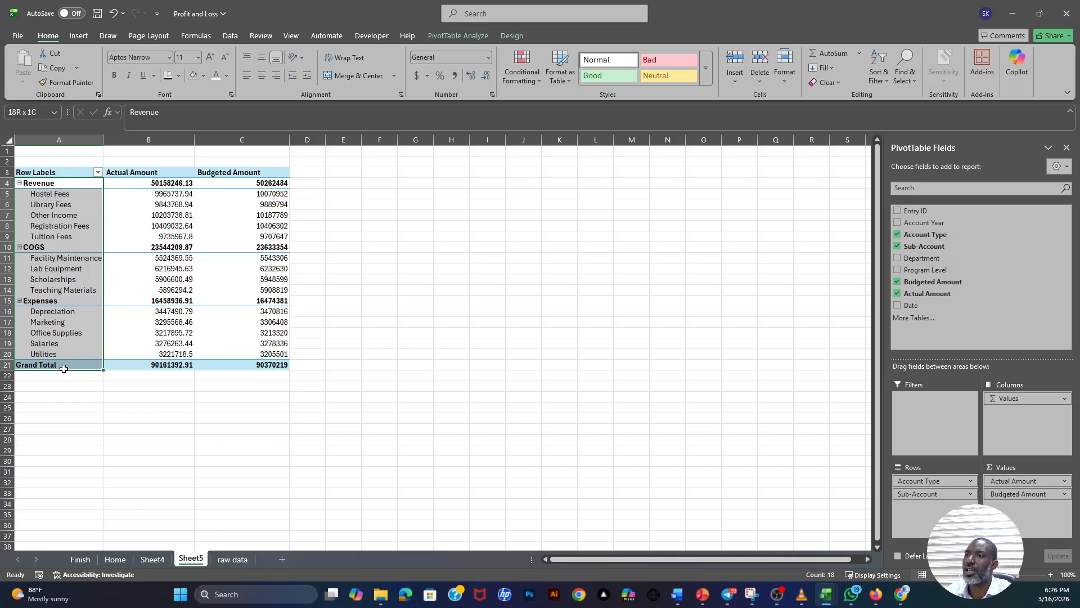
# - Review the Revenue, COGS and Expenses rows and the unformatted figures in the Actual Amount and Budgeted Amount columns
pyautogui.click(52, 184)
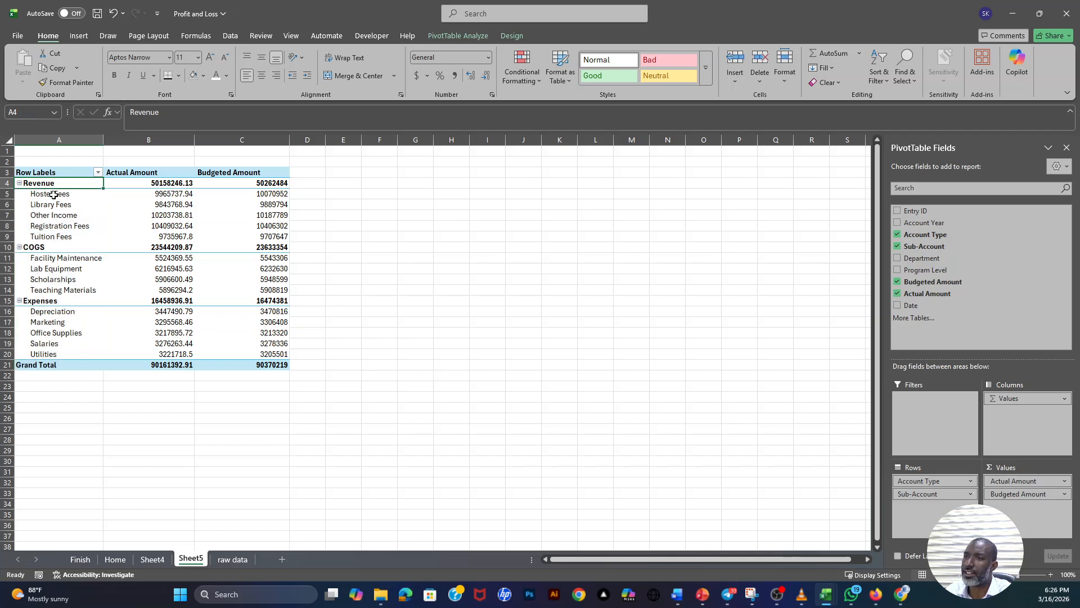
pyautogui.click(50, 251)
pyautogui.click(49, 302)
pyautogui.moveTo(169, 185); pyautogui.dragTo(181, 356)
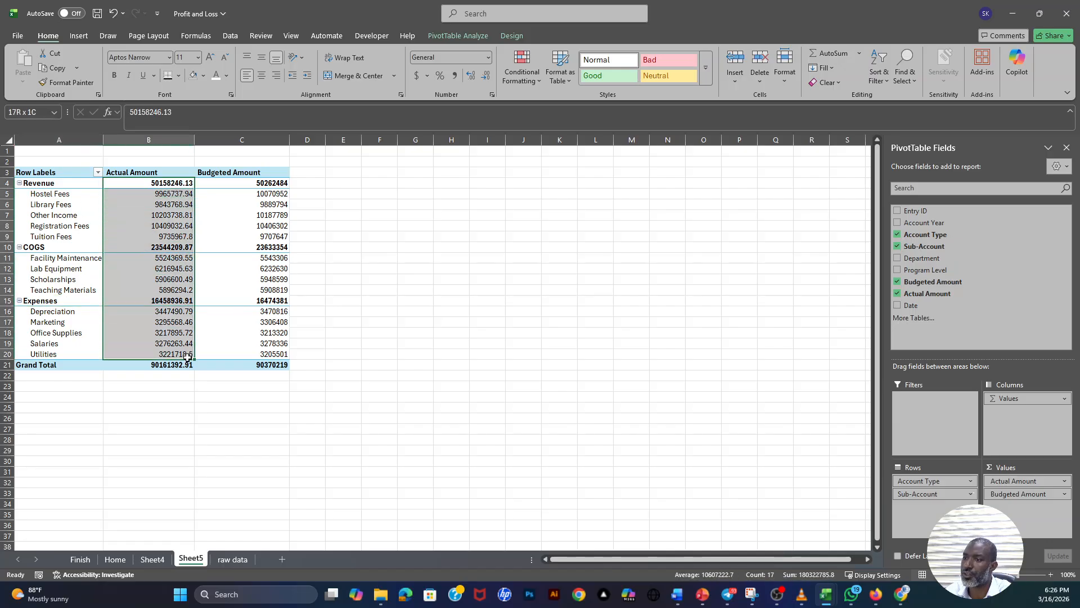
pyautogui.click(166, 185)
pyautogui.click(167, 197)
pyautogui.click(170, 207)
pyautogui.click(173, 226)
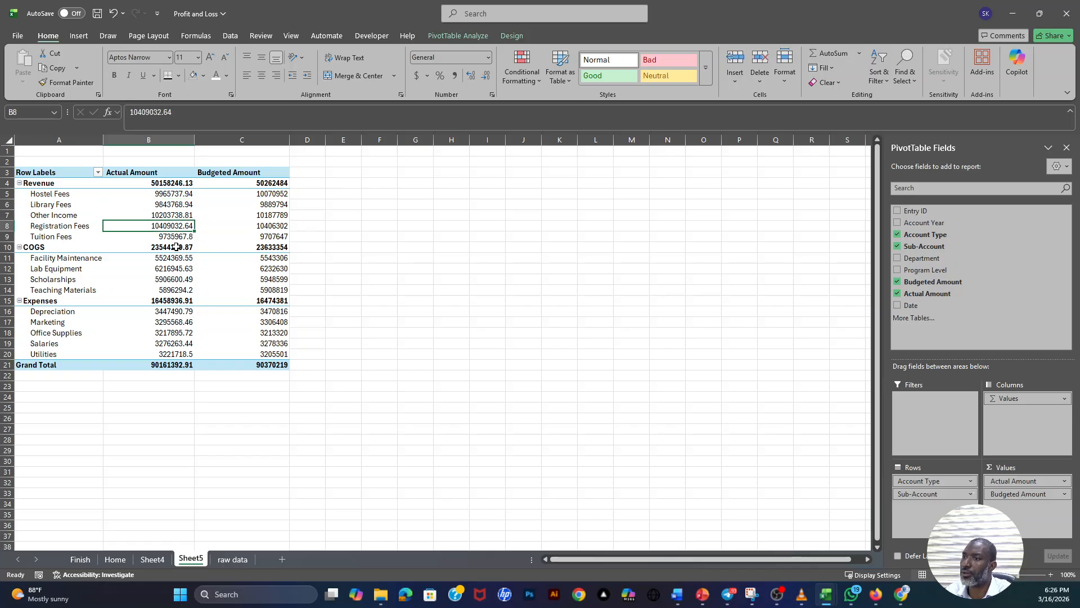
pyautogui.click(177, 247)
pyautogui.click(174, 192)
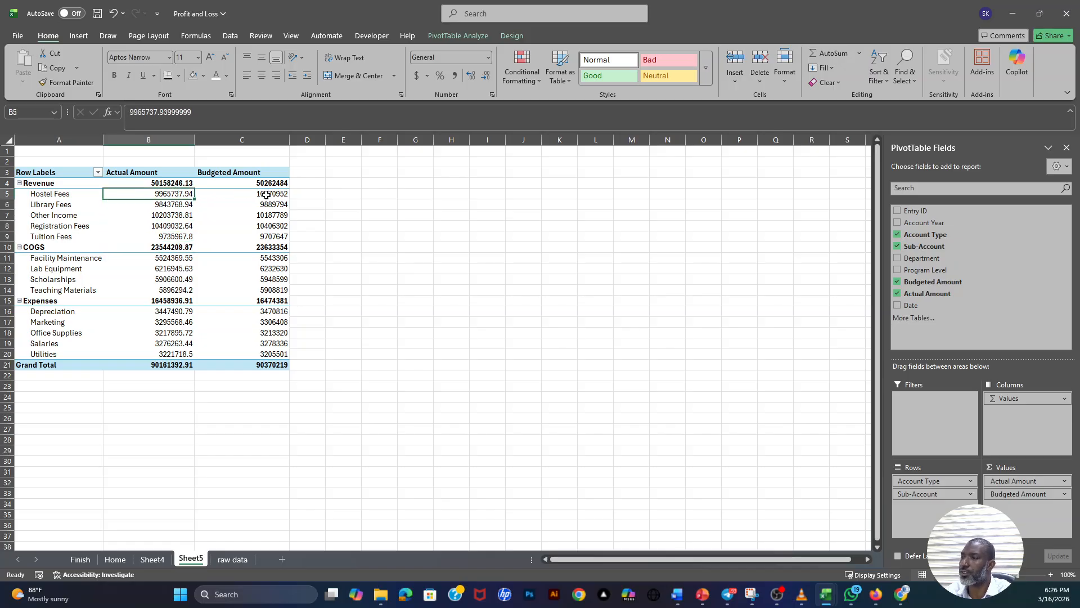
pyautogui.moveTo(269, 194); pyautogui.dragTo(280, 247)
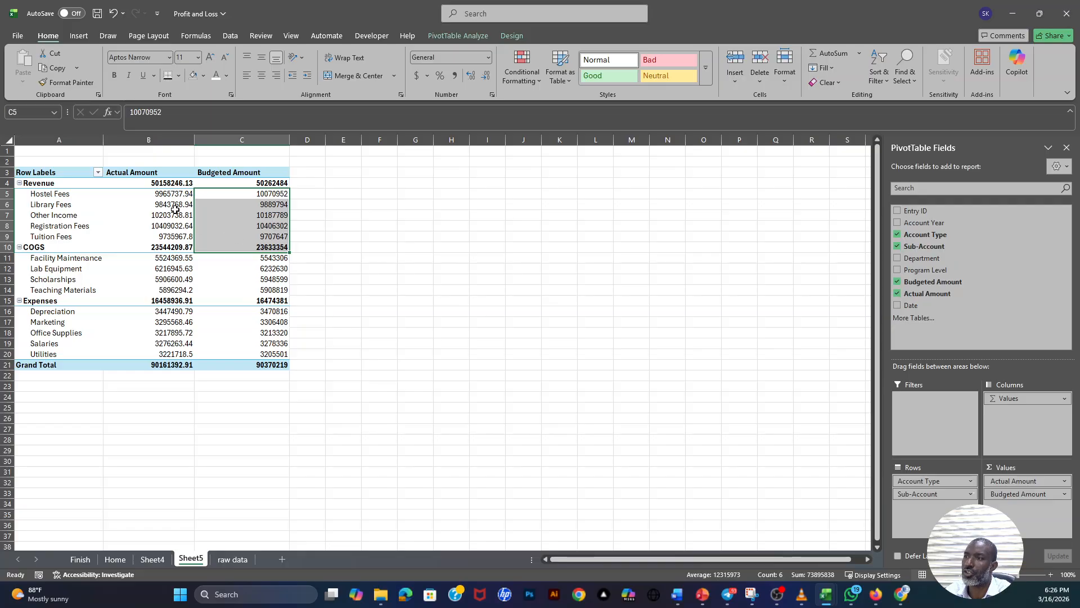
# - Format the PivotTable's Actual Amount values as Accounting with two decimals and no currency symbol, and widen their column slightly
pyautogui.moveTo(173, 184); pyautogui.dragTo(159, 364)
pyautogui.rightClick(161, 184)
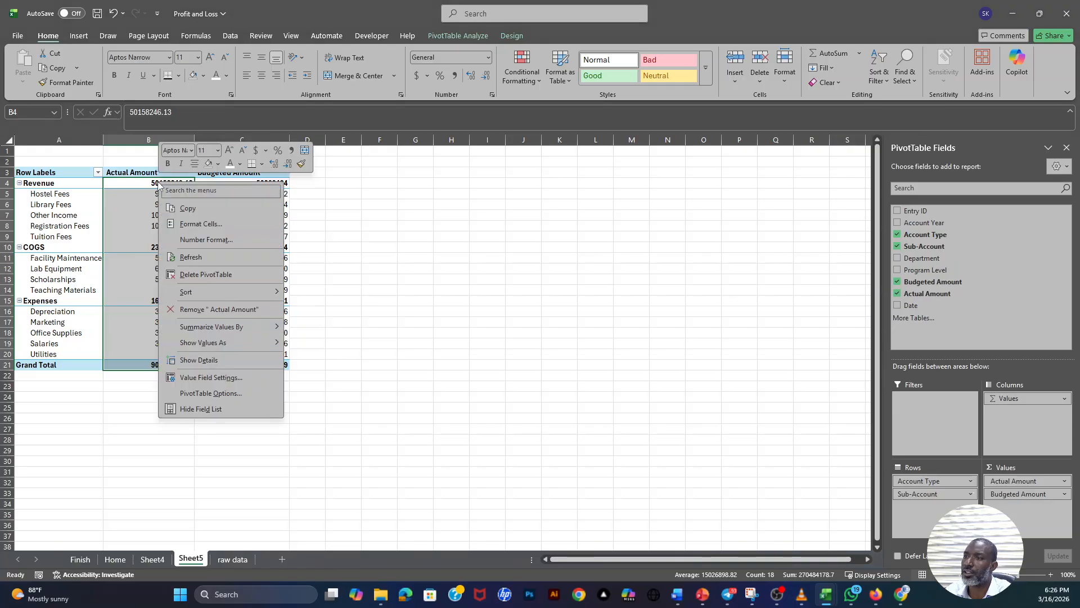
pyautogui.click(194, 241)
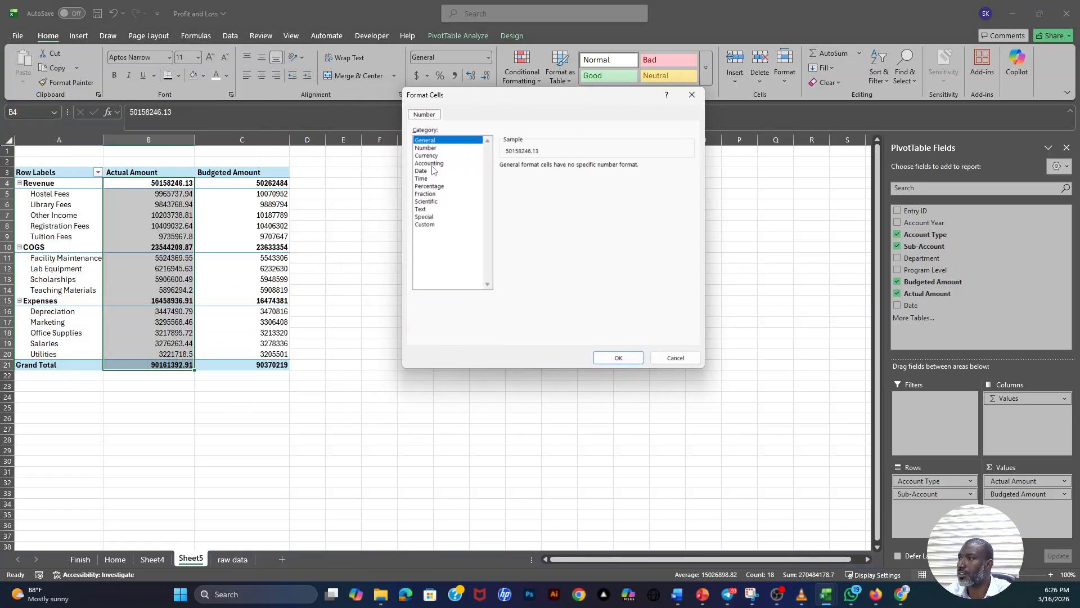
pyautogui.click(432, 164)
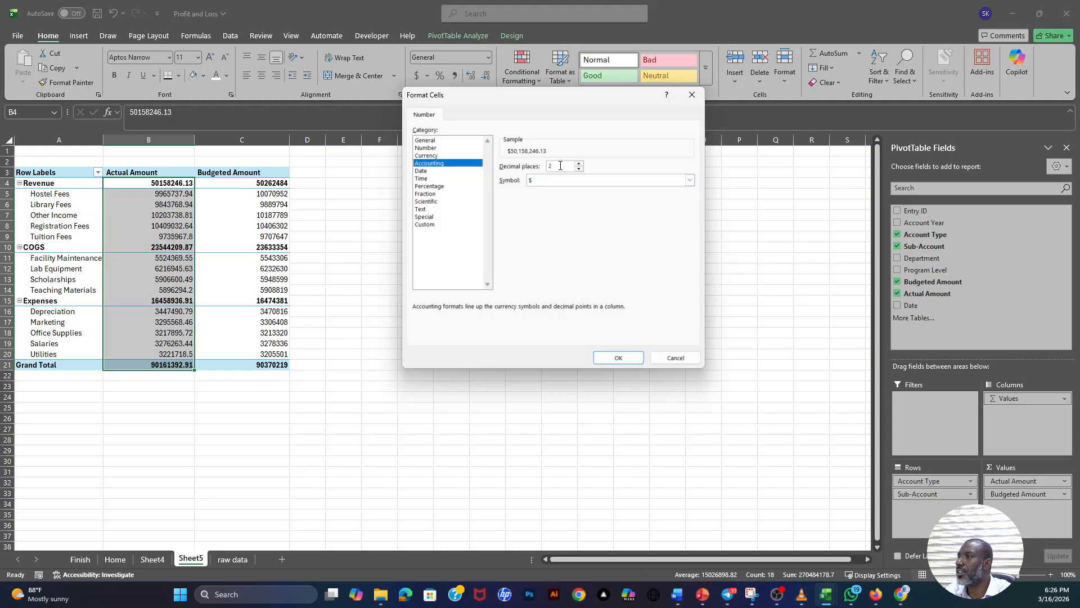
pyautogui.click(544, 181)
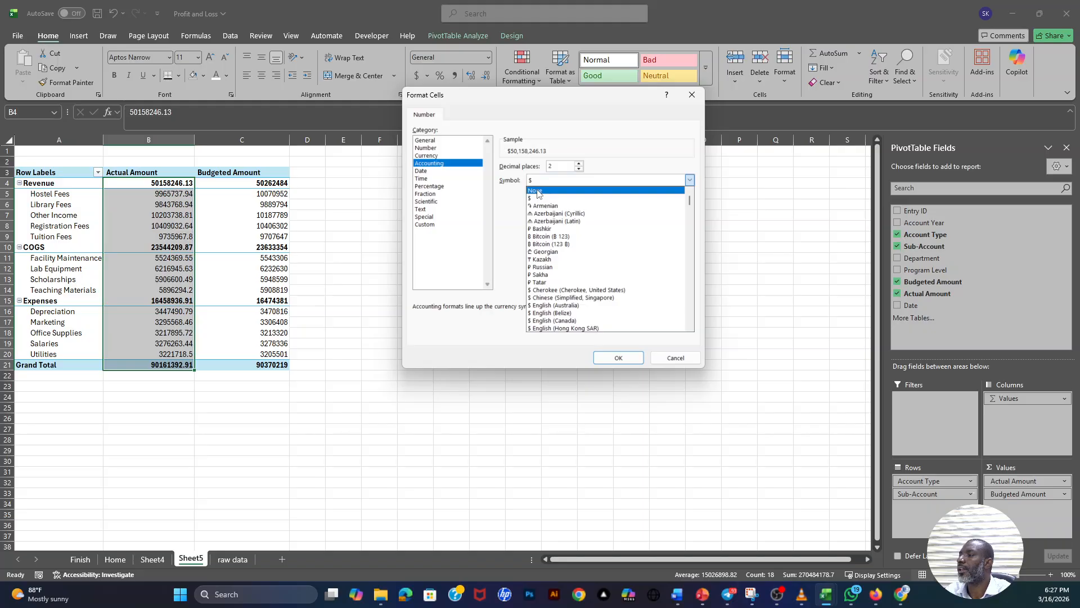
pyautogui.click(537, 192)
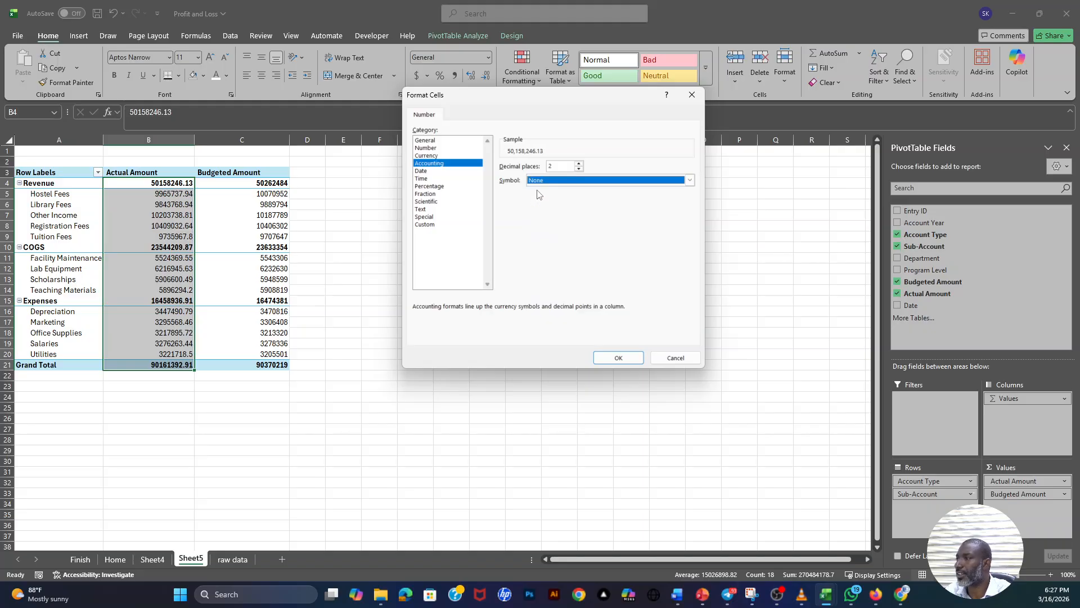
pyautogui.click(619, 358)
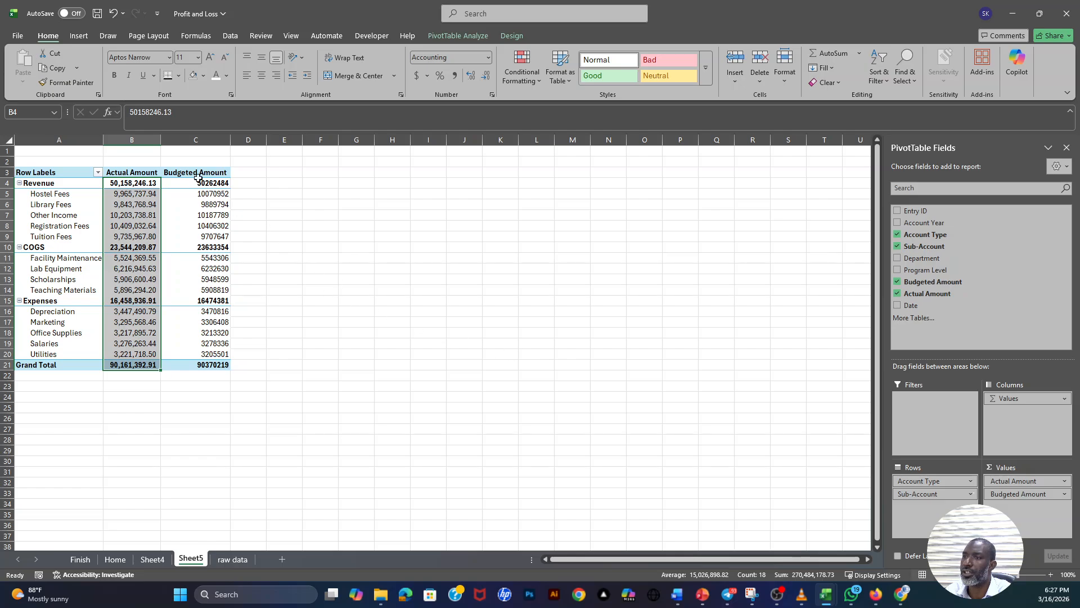
pyautogui.moveTo(163, 142); pyautogui.dragTo(179, 143)
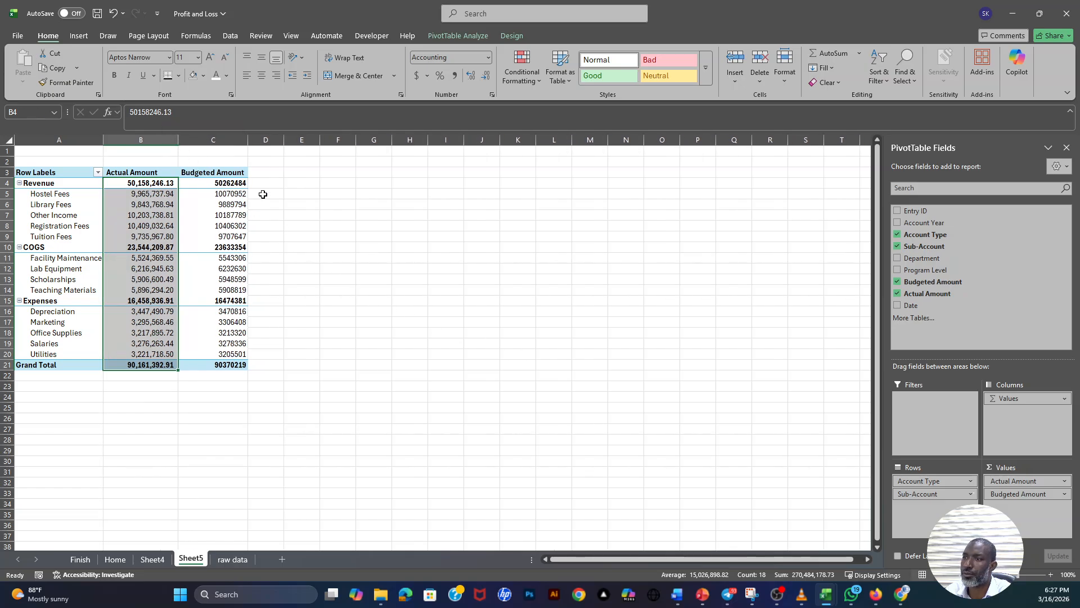
# - Format the Budgeted Amount values as Accounting with two decimals and no currency symbol, and widen both amount columns
pyautogui.click(230, 182)
pyautogui.rightClick(231, 184)
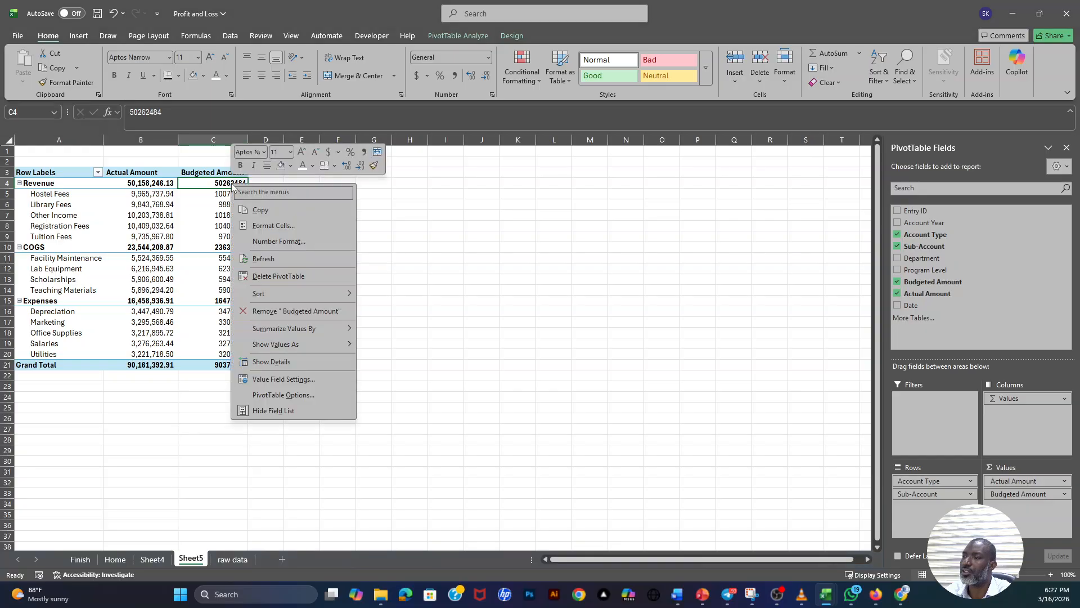
pyautogui.click(276, 241)
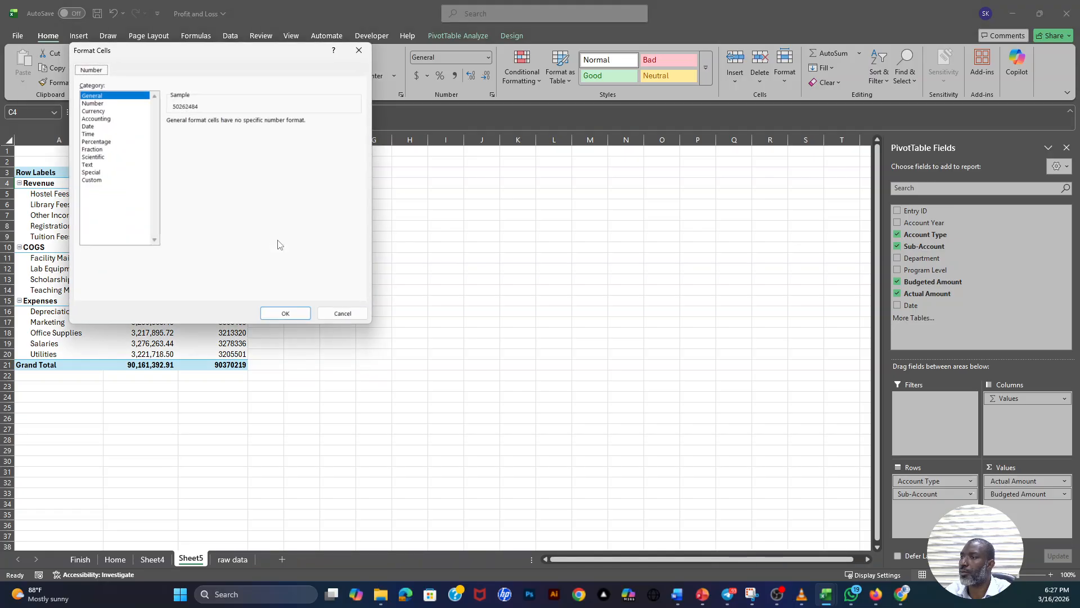
pyautogui.moveTo(195, 55); pyautogui.dragTo(519, 111)
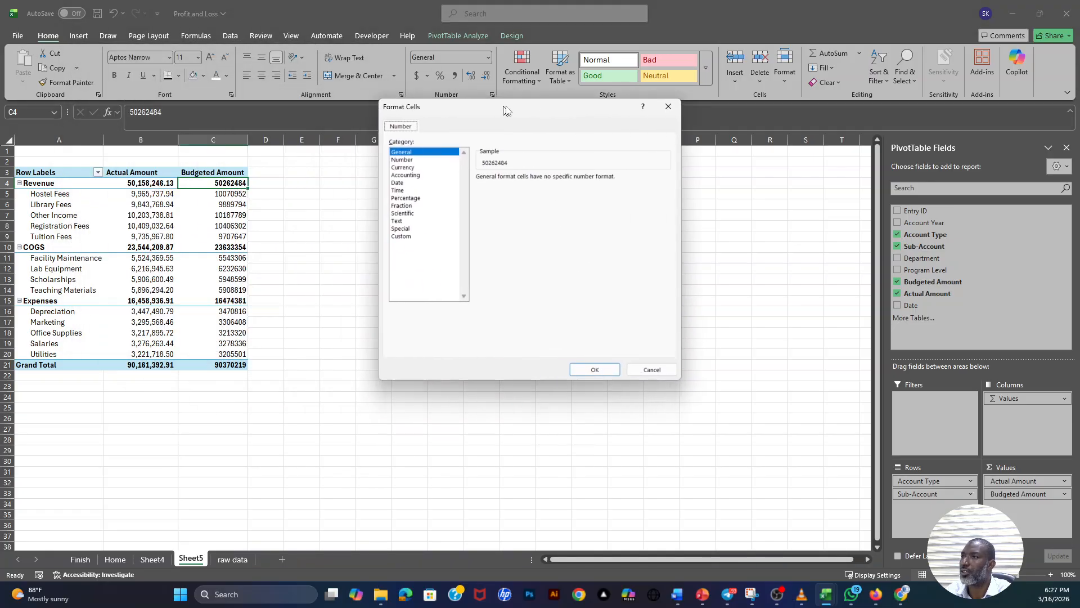
pyautogui.click(421, 175)
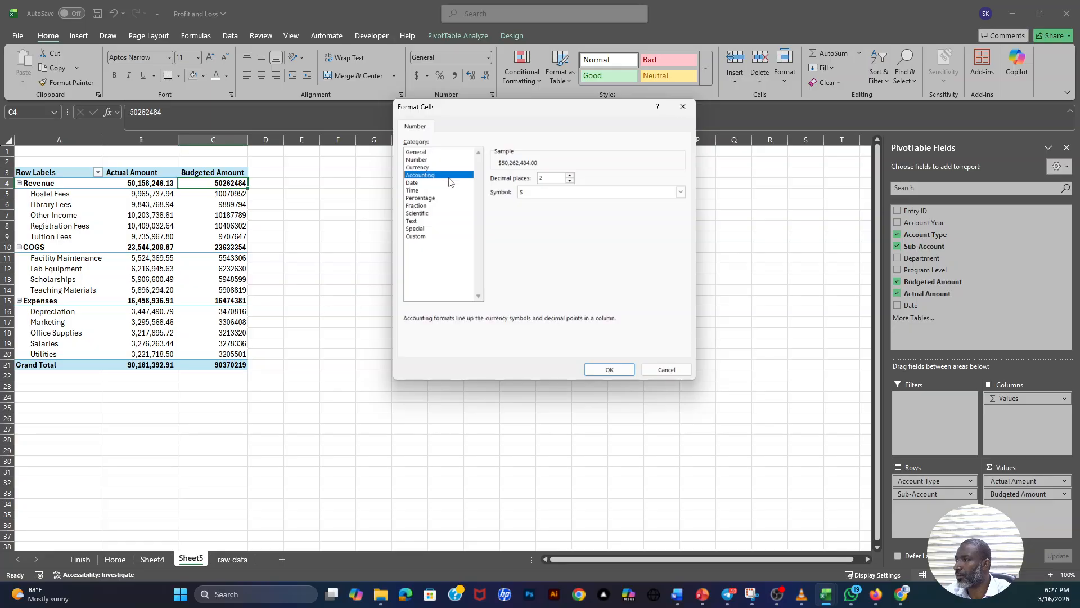
pyautogui.click(535, 192)
pyautogui.click(528, 203)
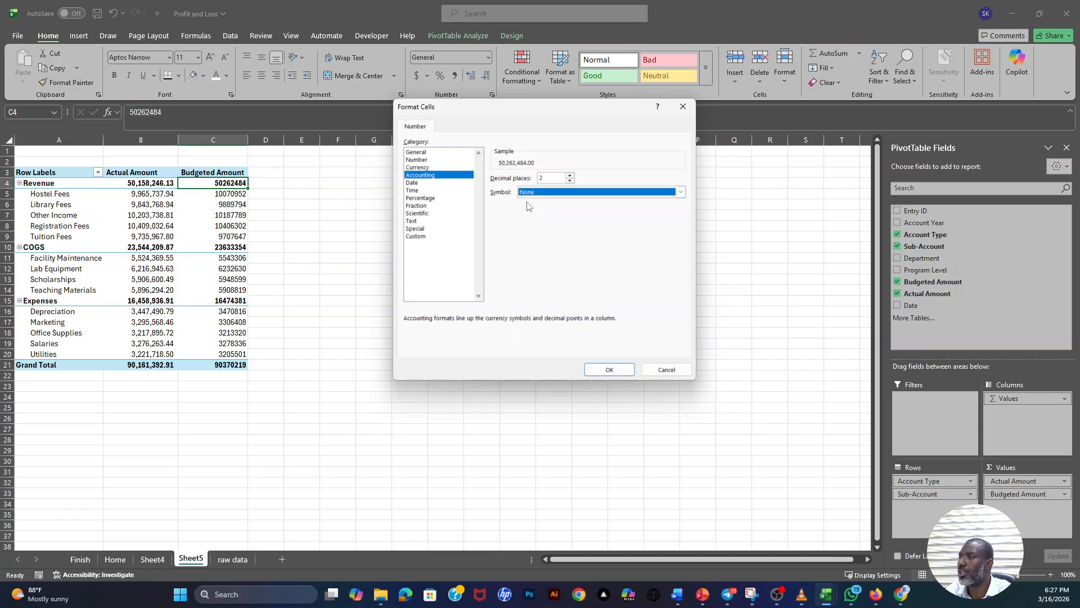
pyautogui.click(616, 369)
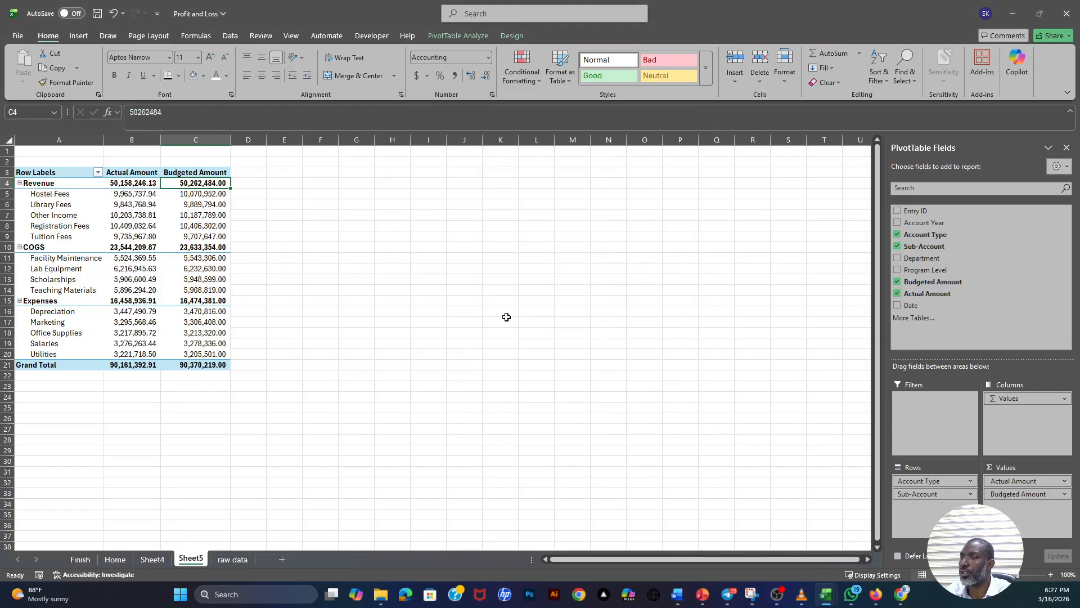
pyautogui.moveTo(232, 139); pyautogui.dragTo(259, 139)
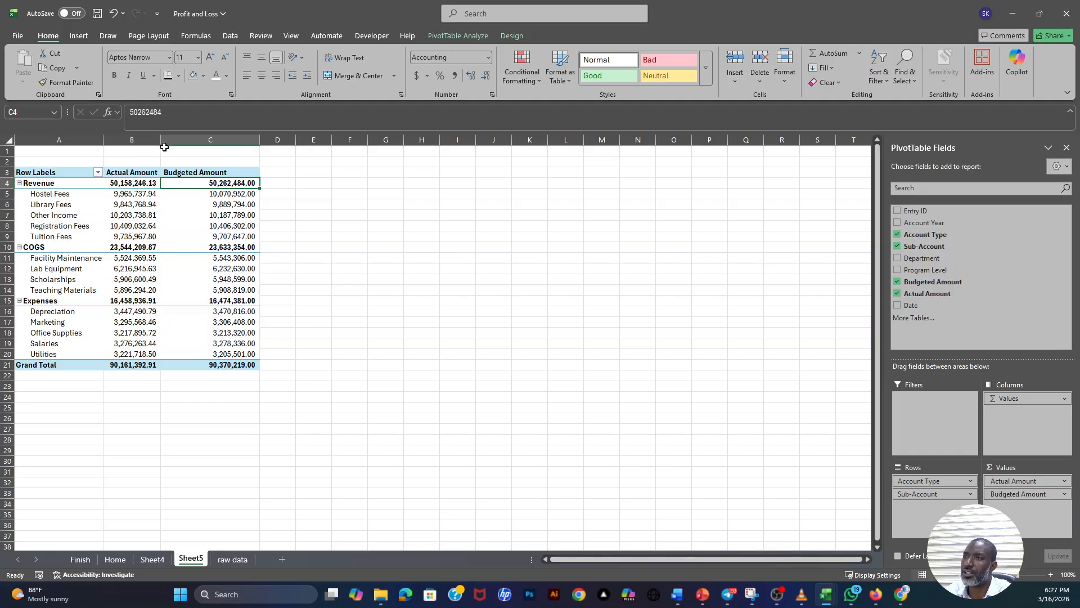
pyautogui.moveTo(160, 138); pyautogui.dragTo(188, 139)
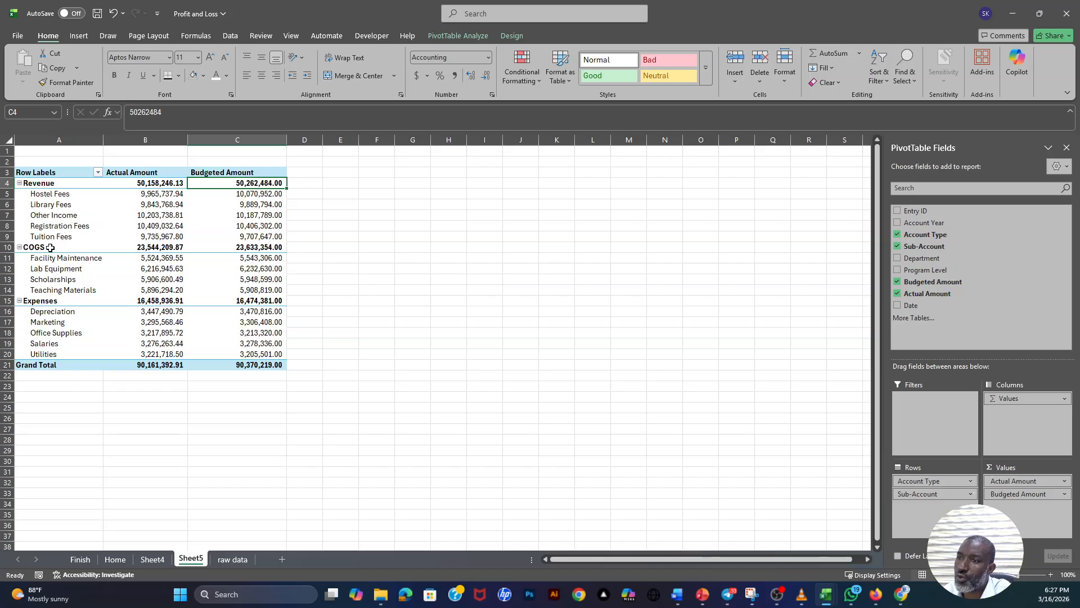
# - Compare the PivotTable's Revenue, COGS and Expenses account types with the columns available on the raw data sheet
pyautogui.click(48, 184)
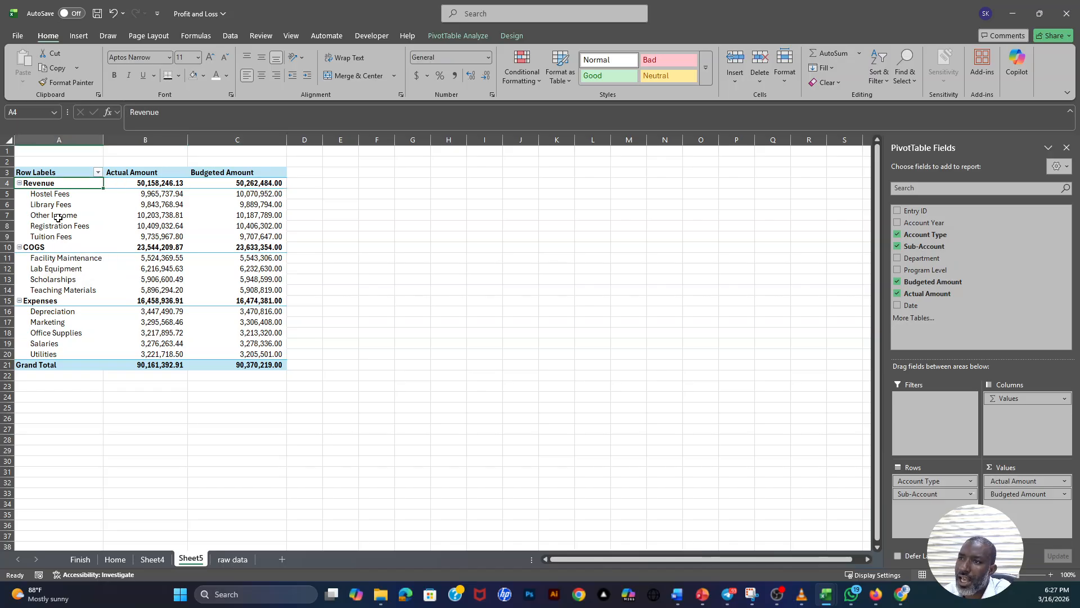
pyautogui.click(39, 248)
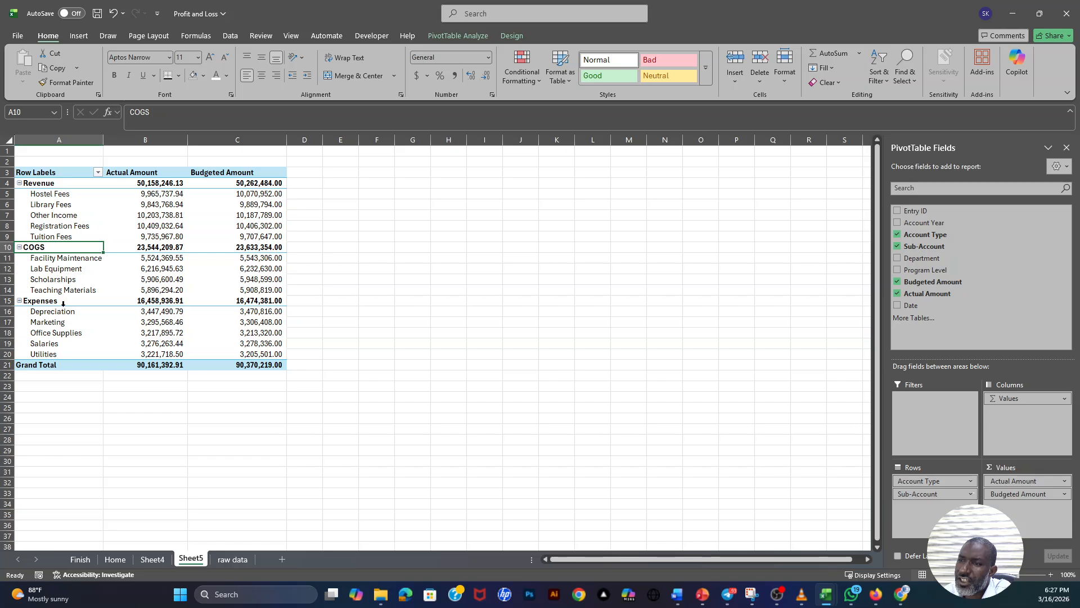
pyautogui.click(59, 301)
pyautogui.click(232, 559)
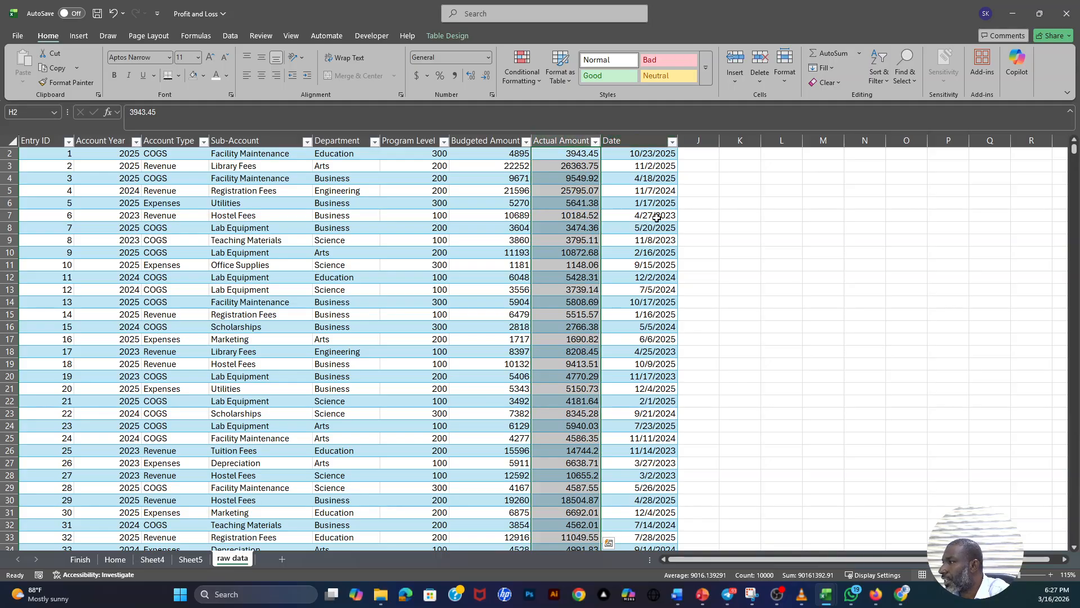
pyautogui.click(187, 560)
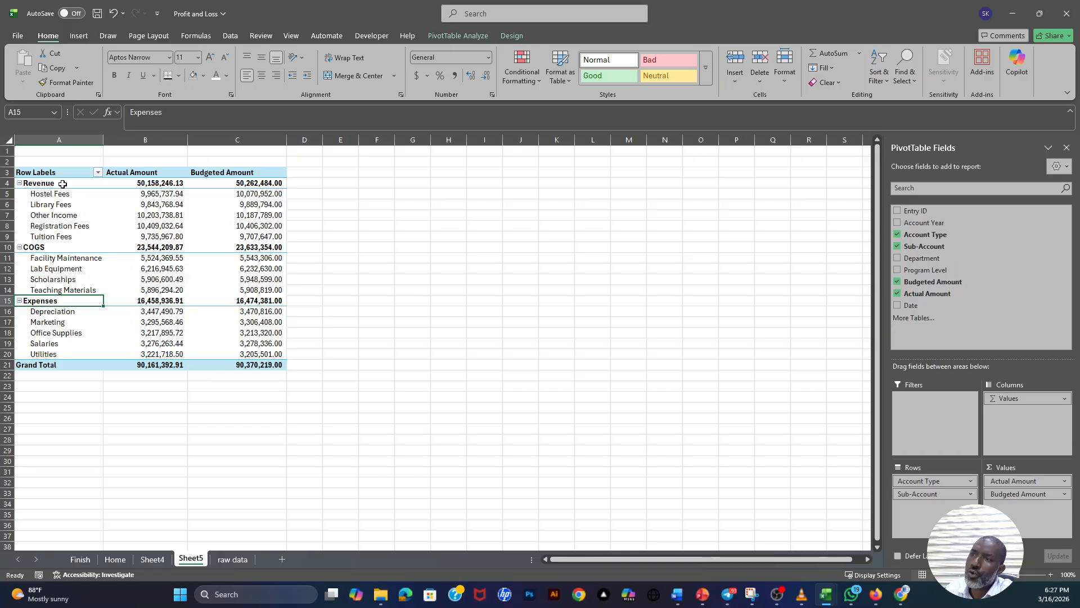
pyautogui.click(239, 560)
pyautogui.click(455, 314)
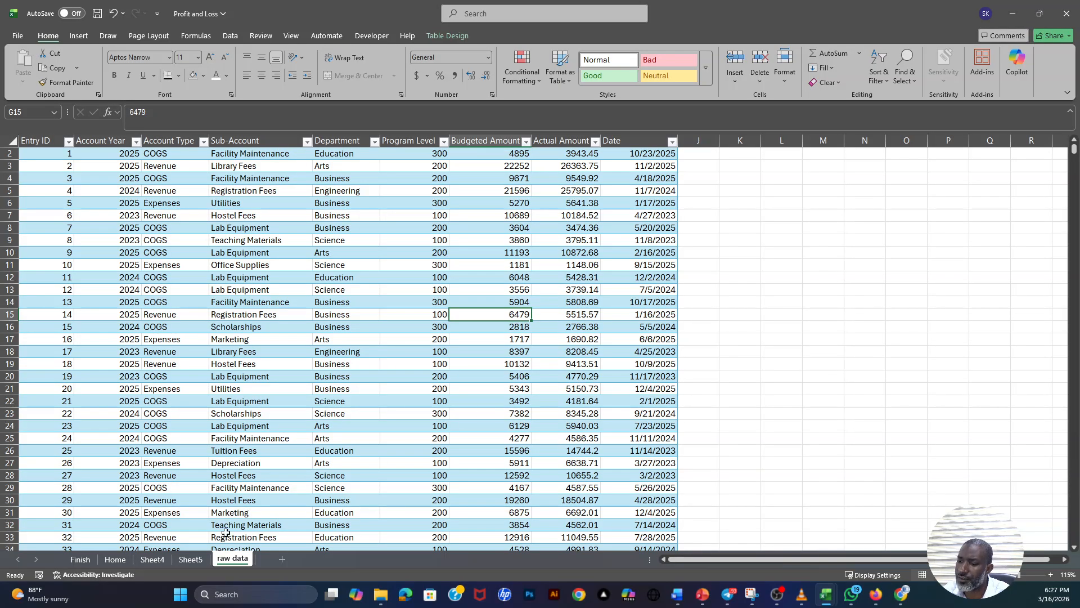
pyautogui.click(189, 559)
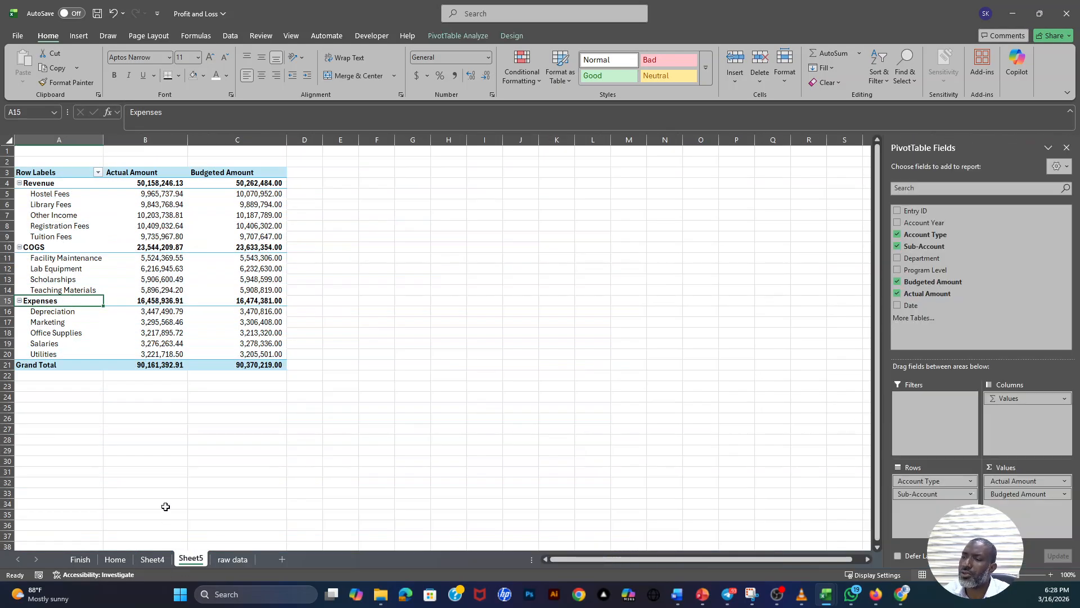
pyautogui.click(48, 185)
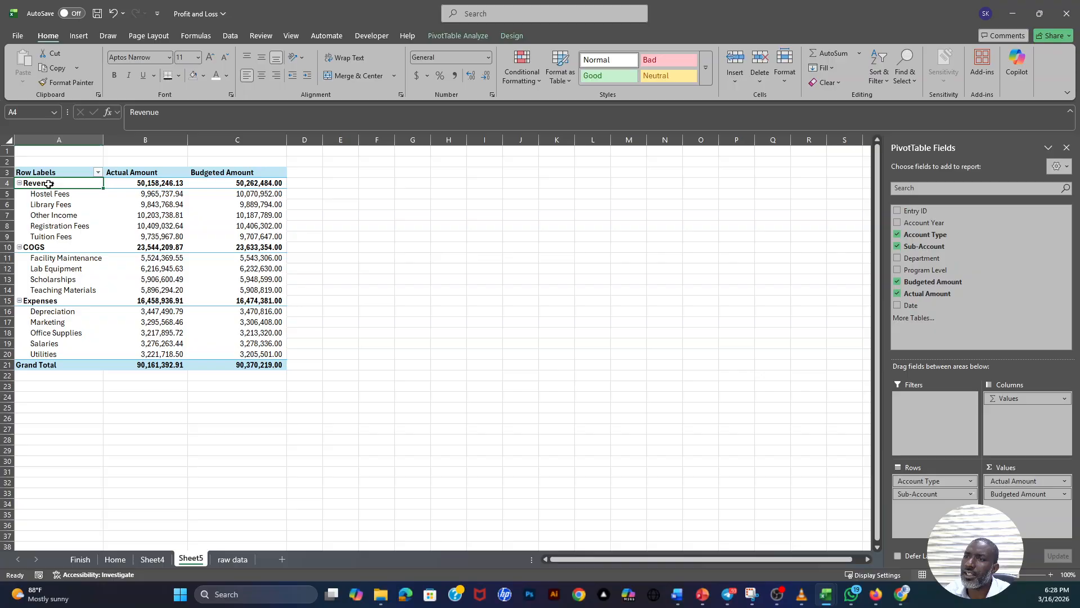
pyautogui.click(48, 247)
pyautogui.click(54, 185)
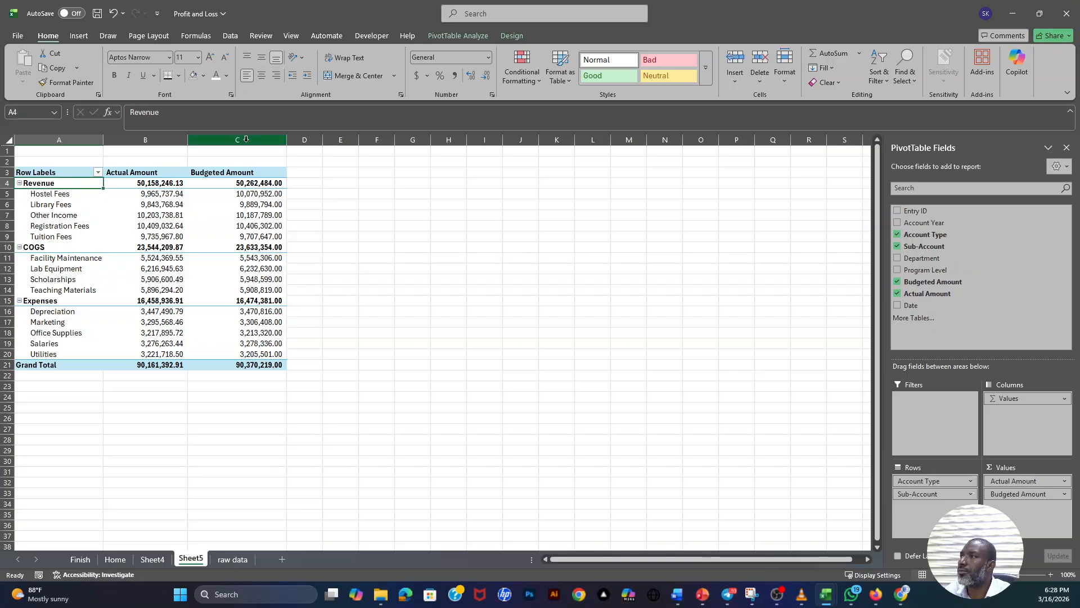
# - Start a calculated item in the PivotTable's Account Type field and name it "Grodd Profit"
pyautogui.click(457, 35)
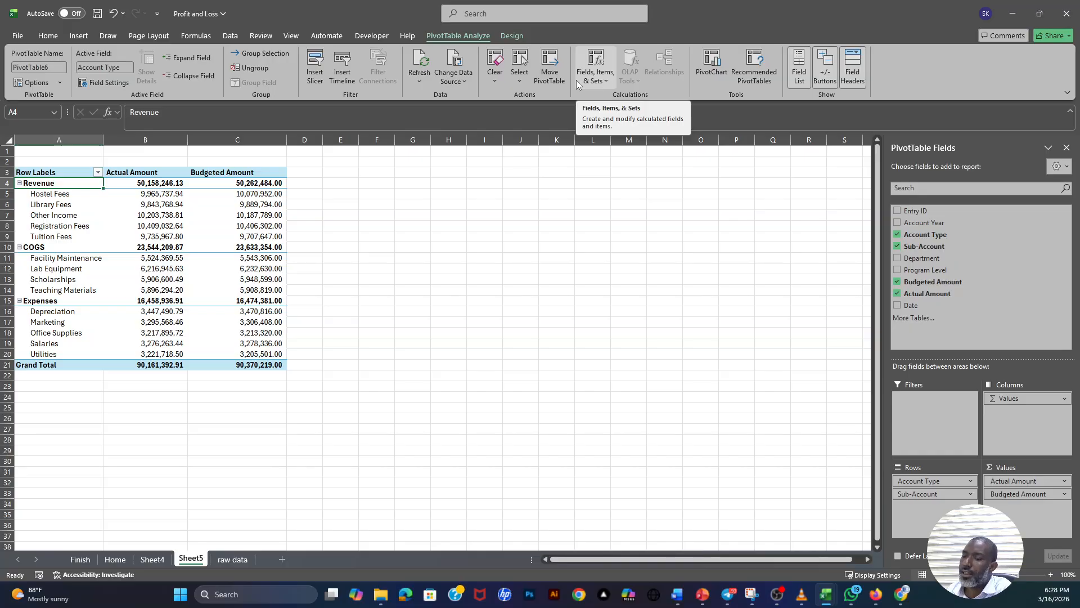
pyautogui.click(605, 66)
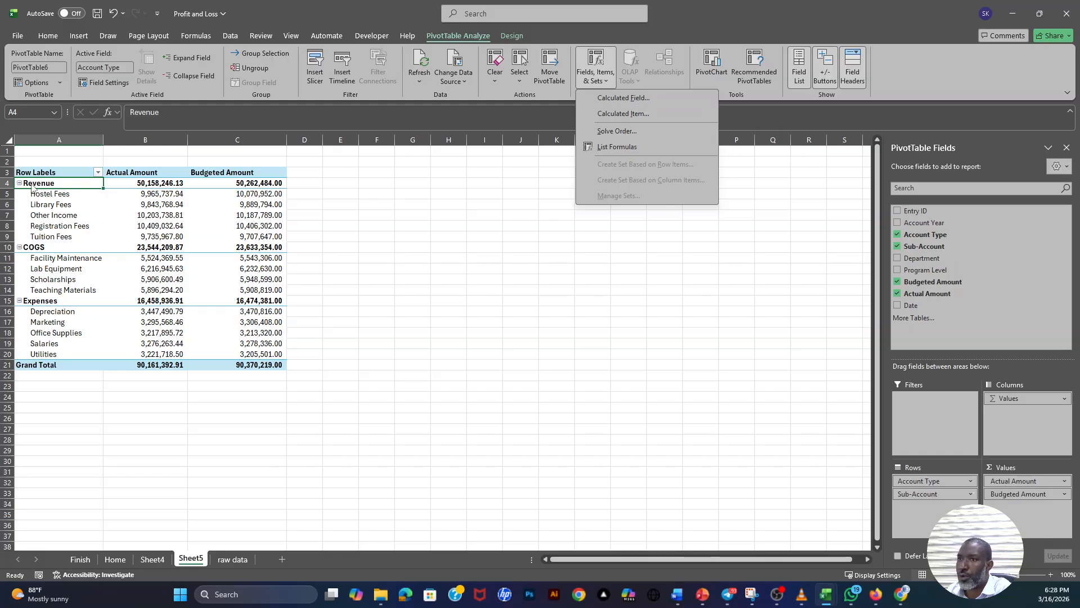
pyautogui.click(612, 114)
pyautogui.moveTo(401, 125); pyautogui.dragTo(539, 206)
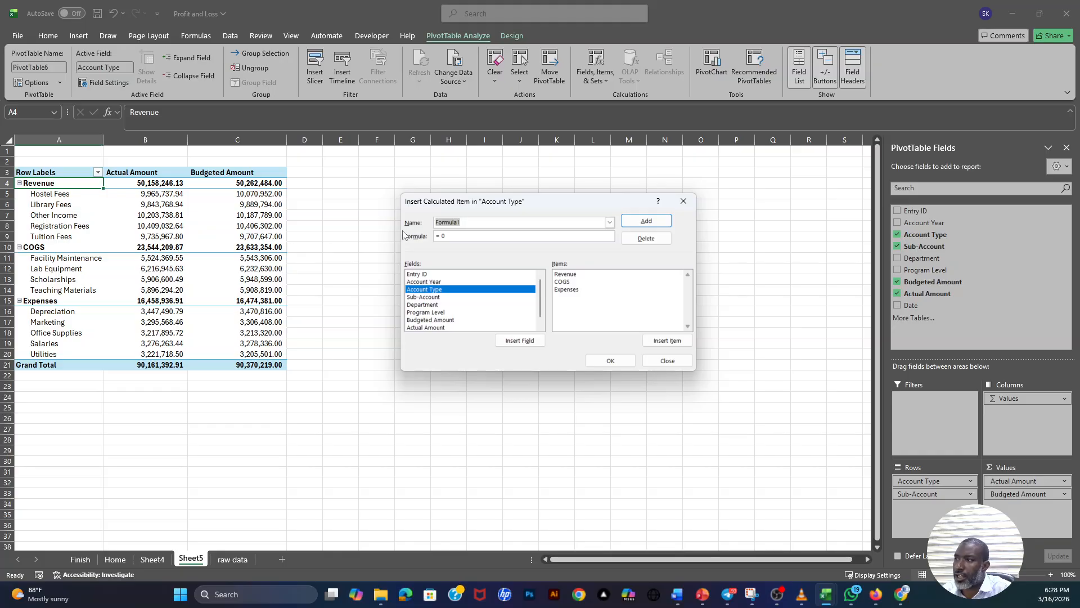
pyautogui.write('G')
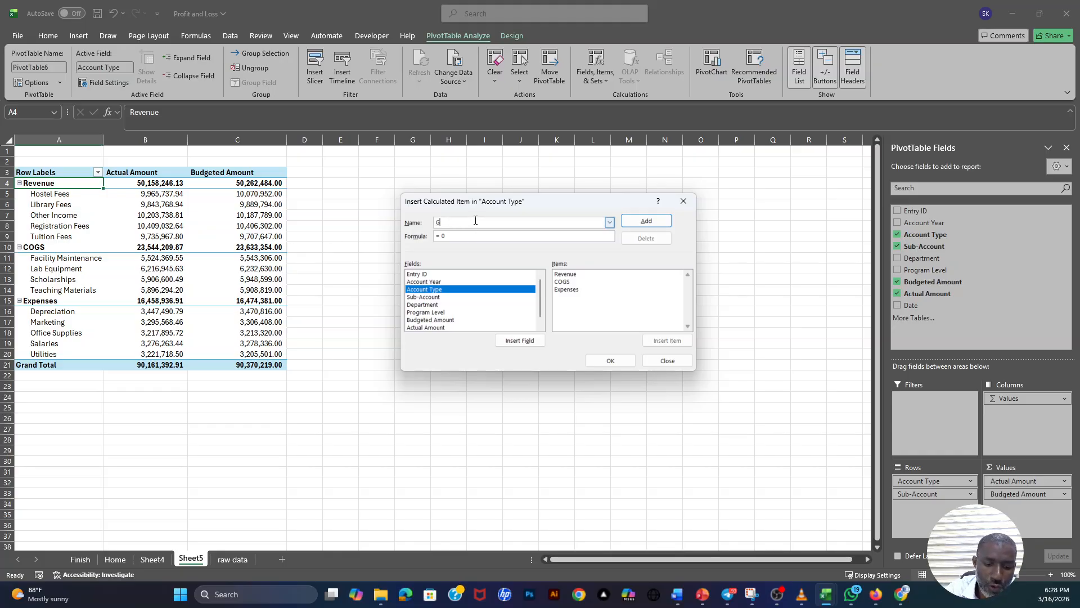
pyautogui.write('rodd Profit')
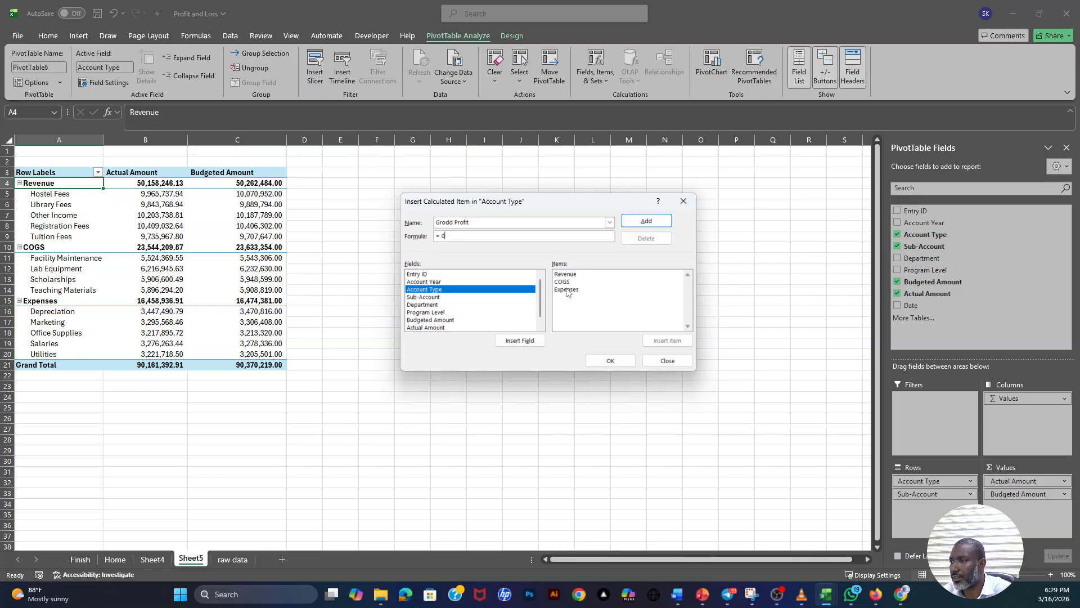
# - Look through the items offered by each PivotTable field for the calculated item's formula, ending with Account Type
pyautogui.click(422, 274)
pyautogui.click(423, 281)
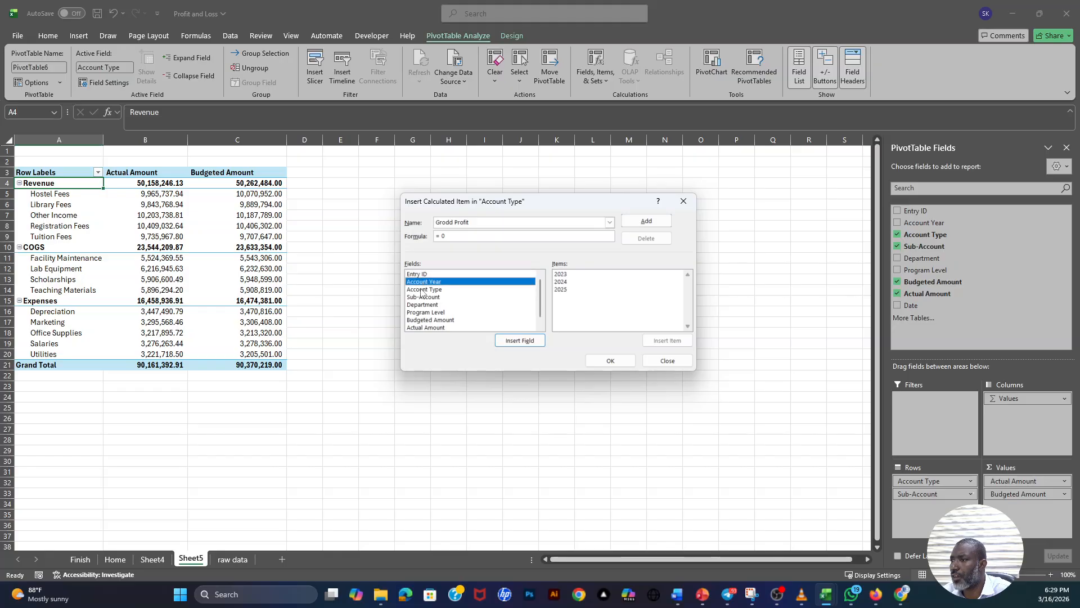
pyautogui.click(423, 289)
pyautogui.click(422, 305)
pyautogui.click(423, 312)
pyautogui.click(422, 320)
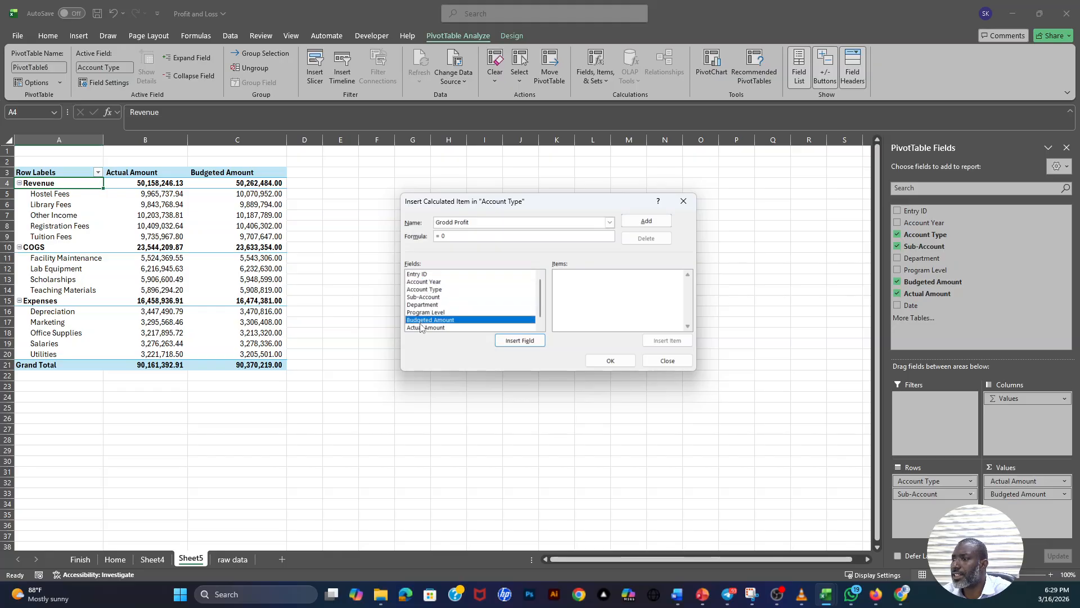
pyautogui.click(422, 328)
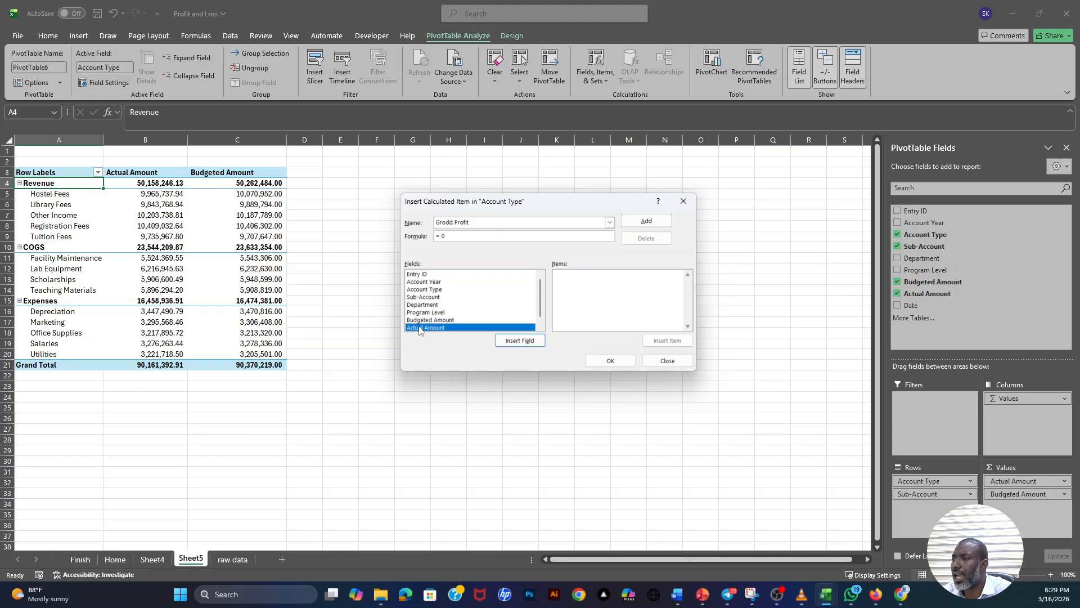
pyautogui.click(426, 289)
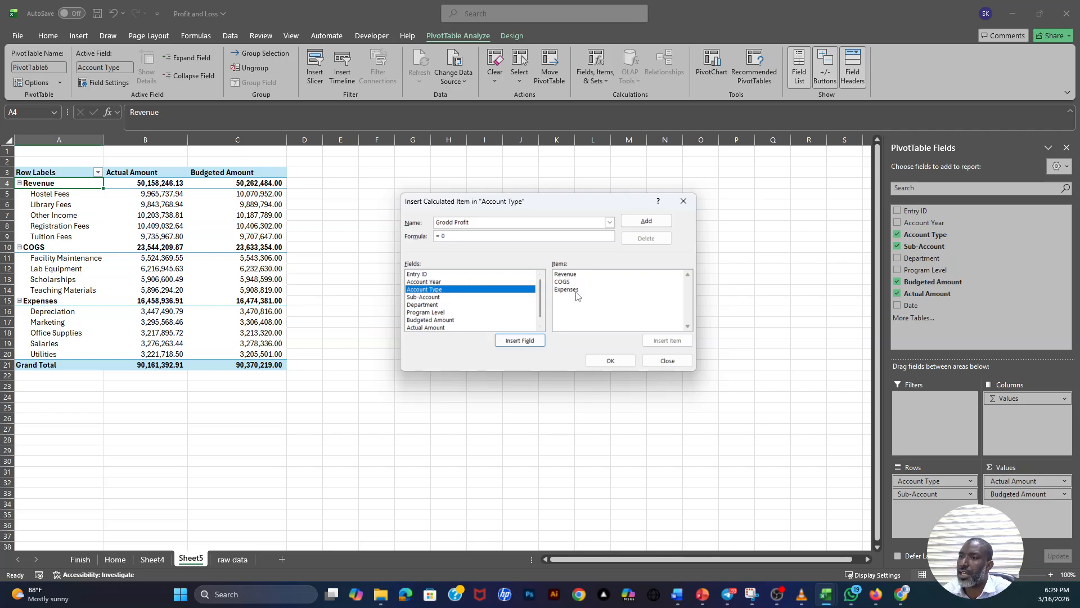
# - Set the calculated item's formula to Revenue minus COGS using the Account Type items
pyautogui.click(455, 234)
pyautogui.press('BackSpace')
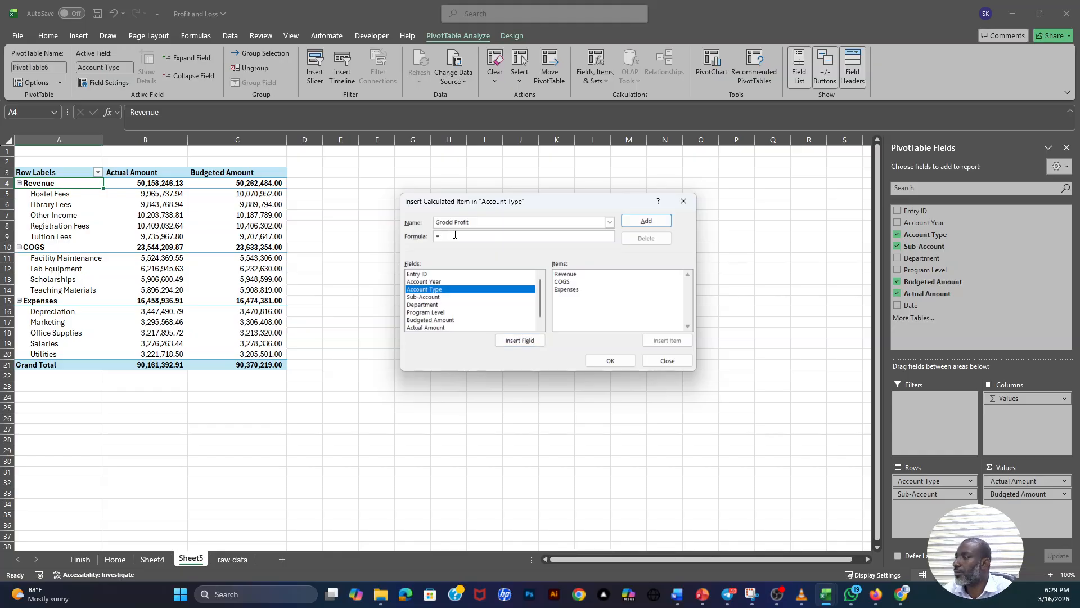
pyautogui.click(565, 274)
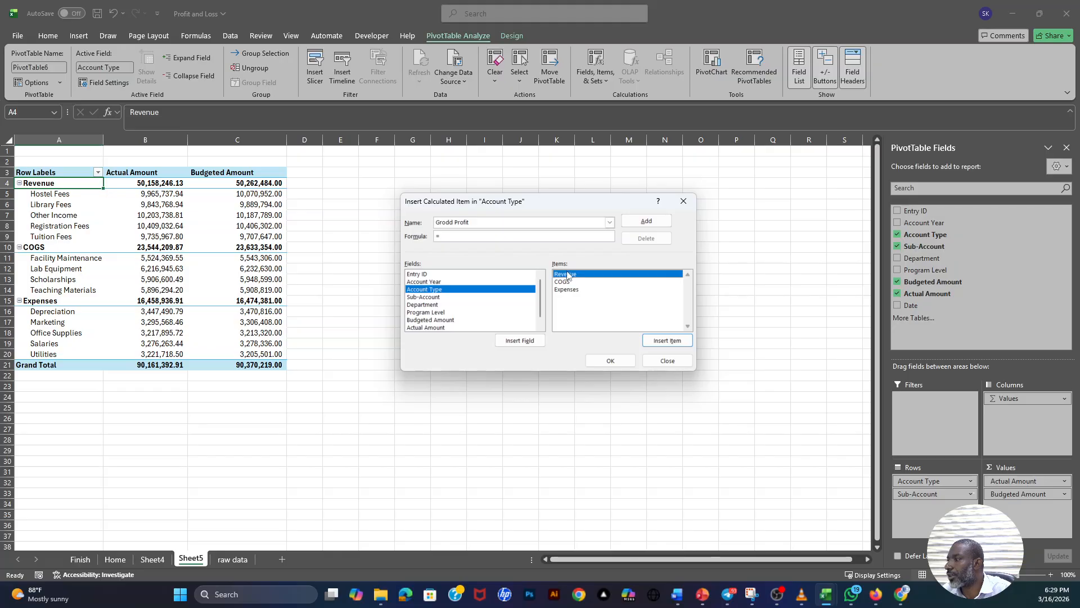
pyautogui.click(669, 342)
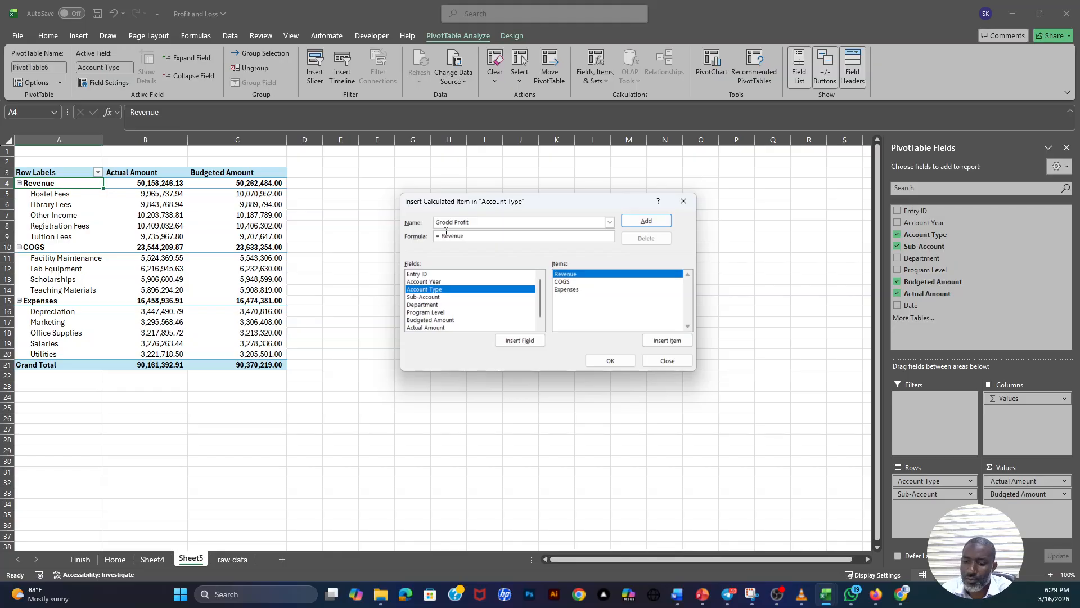
pyautogui.write('-')
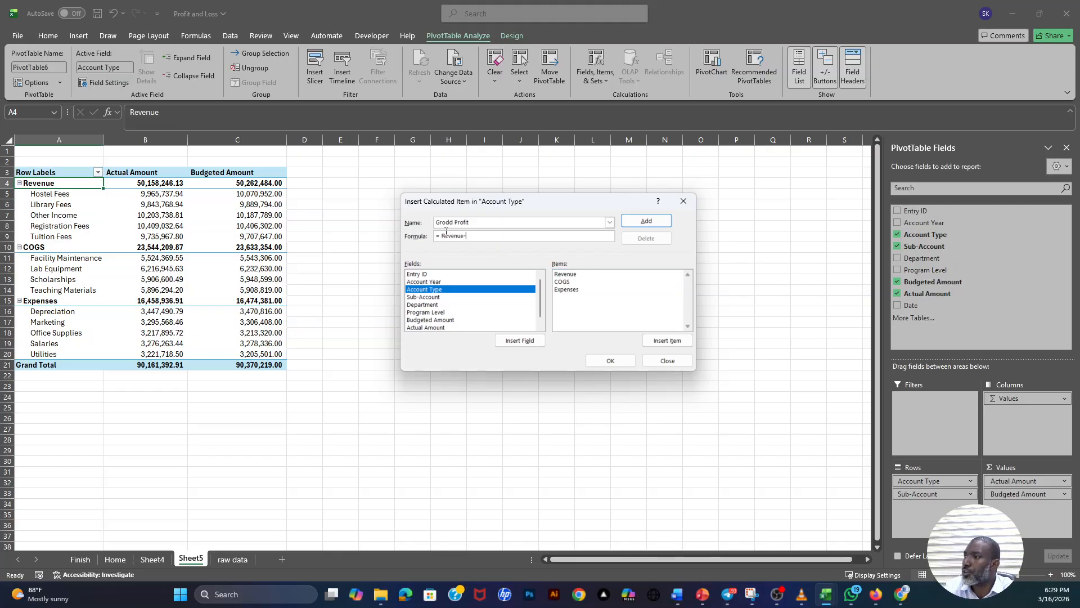
pyautogui.click(564, 283)
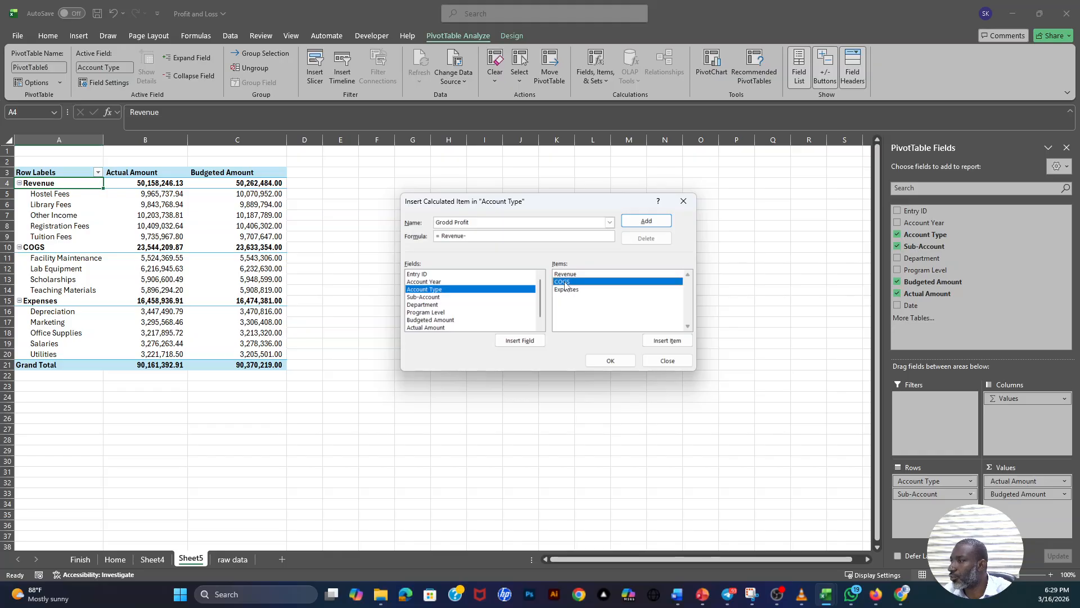
pyautogui.click(668, 341)
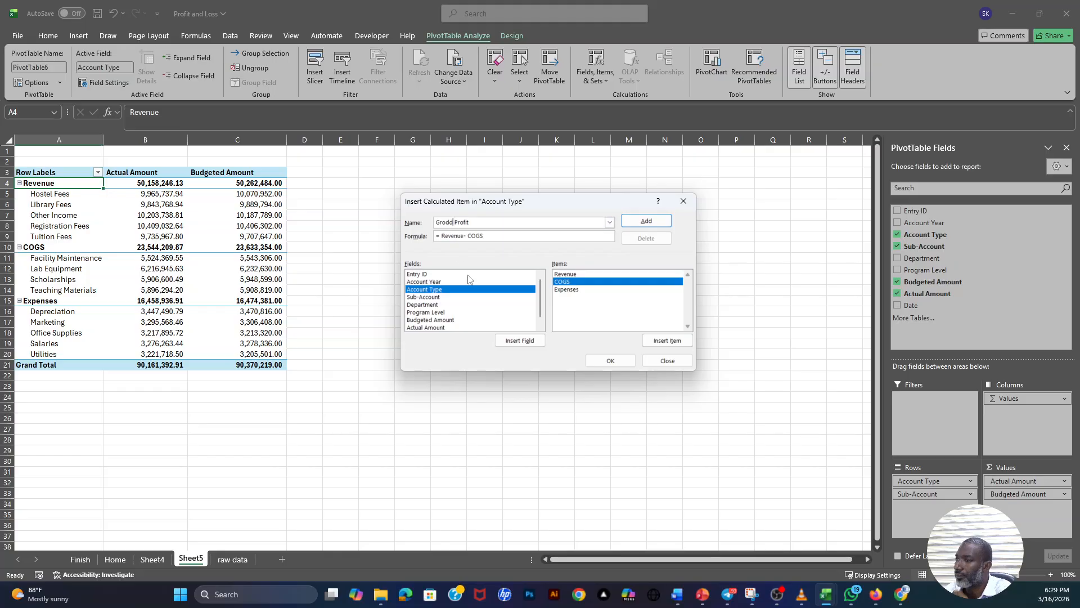
# - Correct the calculated item's name to "Gross Profit" and add it to the Account Type field
pyautogui.press('BackSpace')
pyautogui.press('BackSpace')
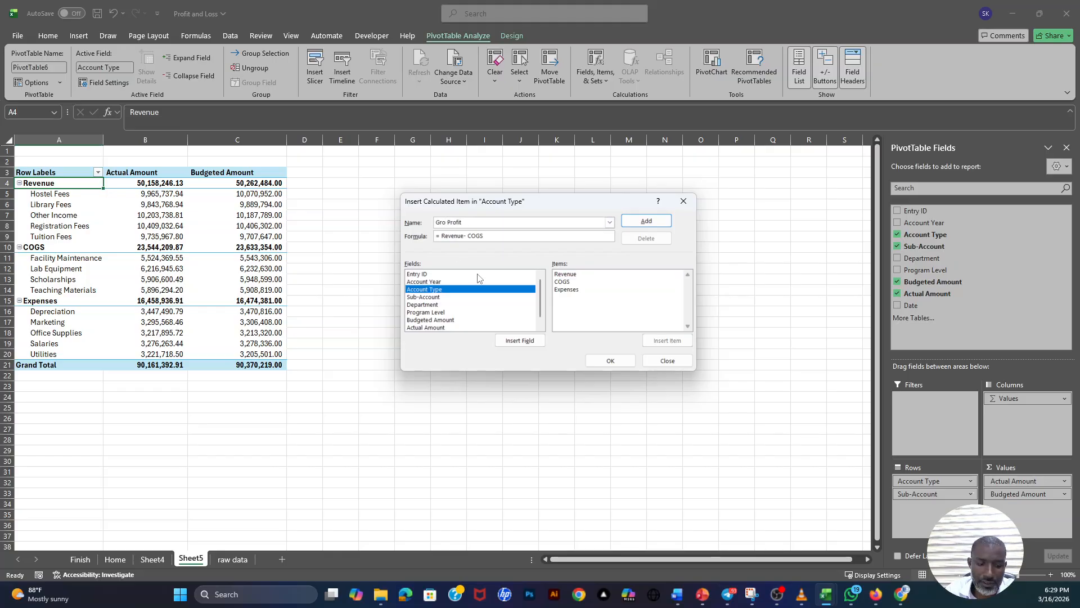
pyautogui.write('ss')
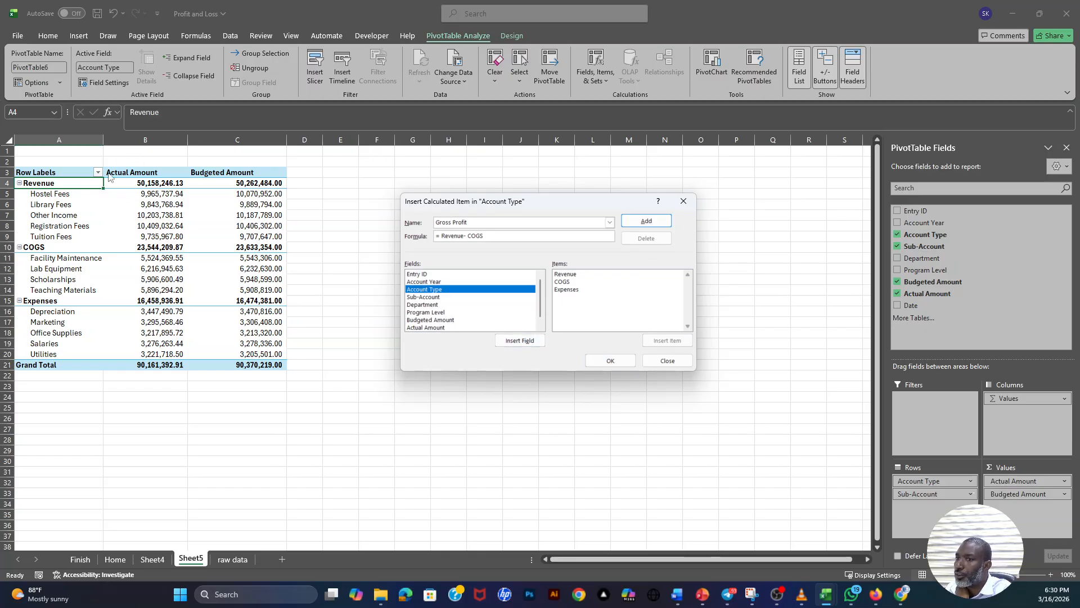
pyautogui.click(647, 221)
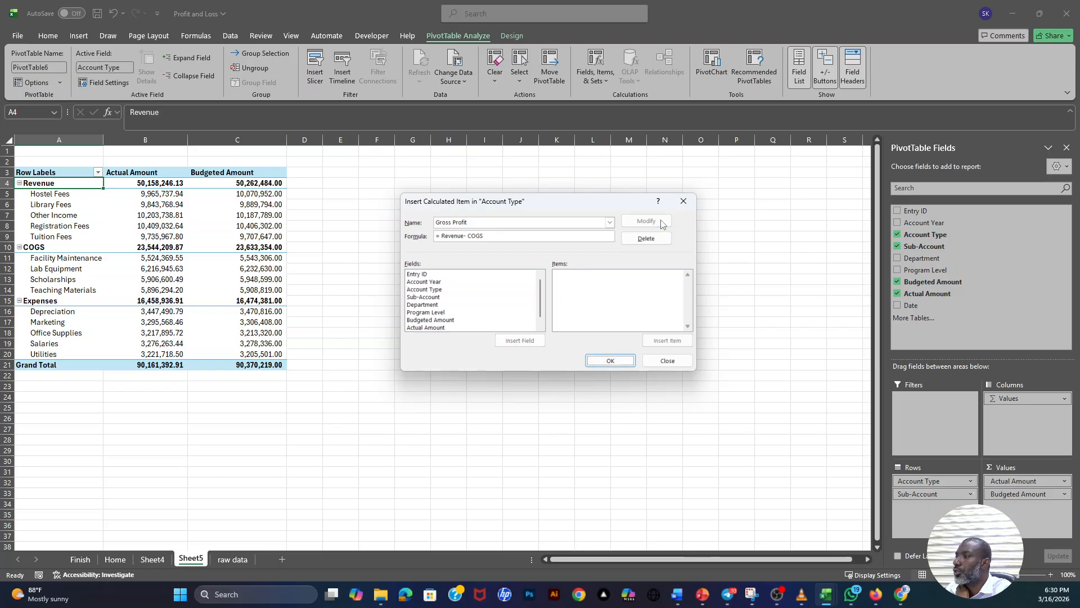
# - Name a second Account Type calculated item "Net Income" and clear the Revenue minus COGS formula
pyautogui.moveTo(476, 222); pyautogui.dragTo(435, 223)
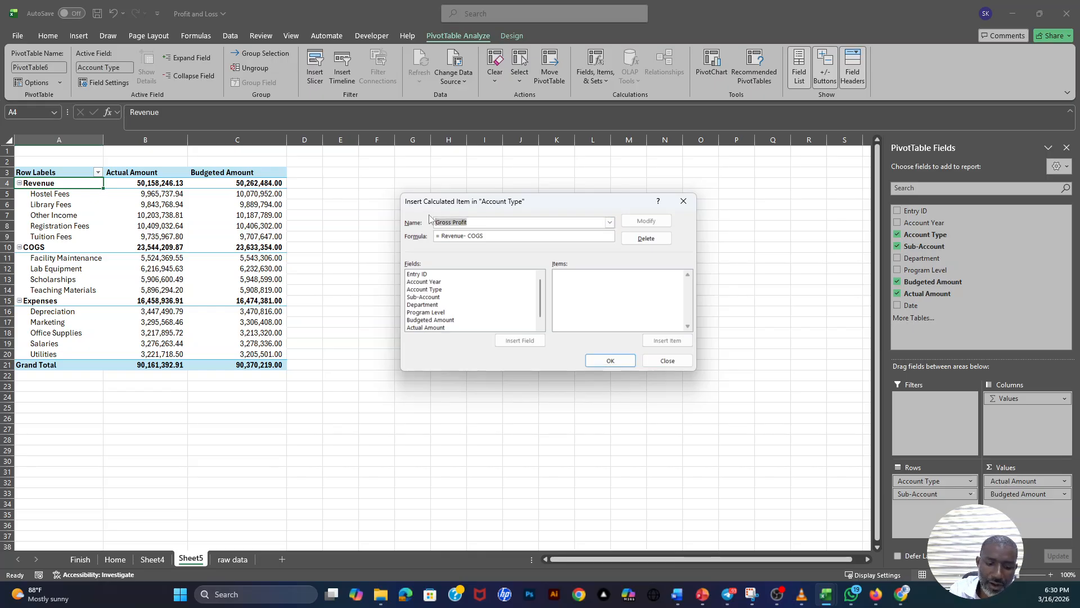
pyautogui.write('Net Income')
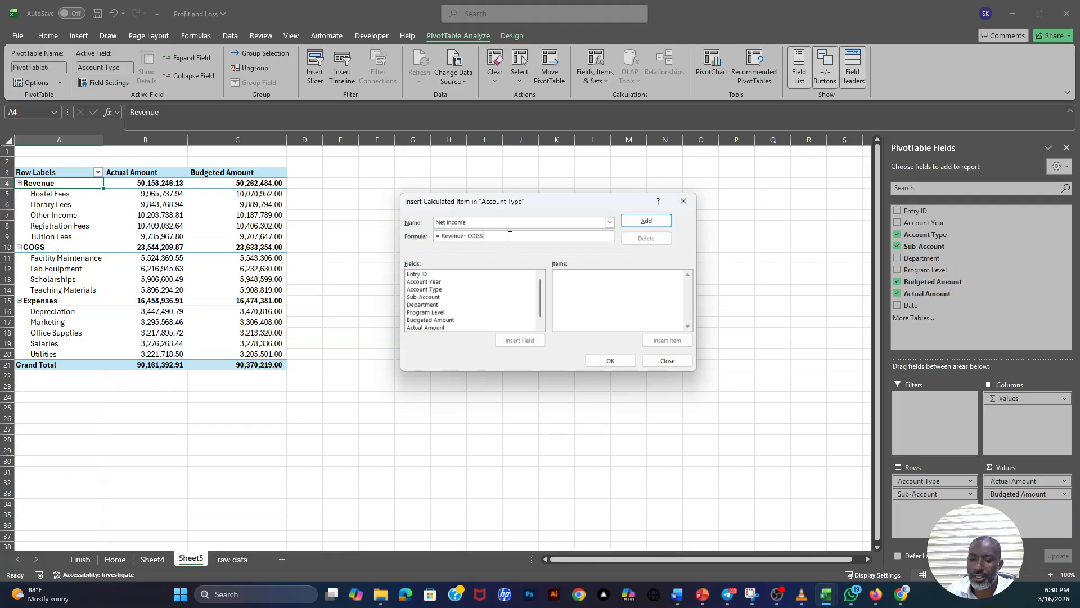
pyautogui.press('BackSpace')
pyautogui.press('BackSpace')
pyautogui.press('BackSpace')
pyautogui.press('BackSpace')
pyautogui.press('BackSpace')
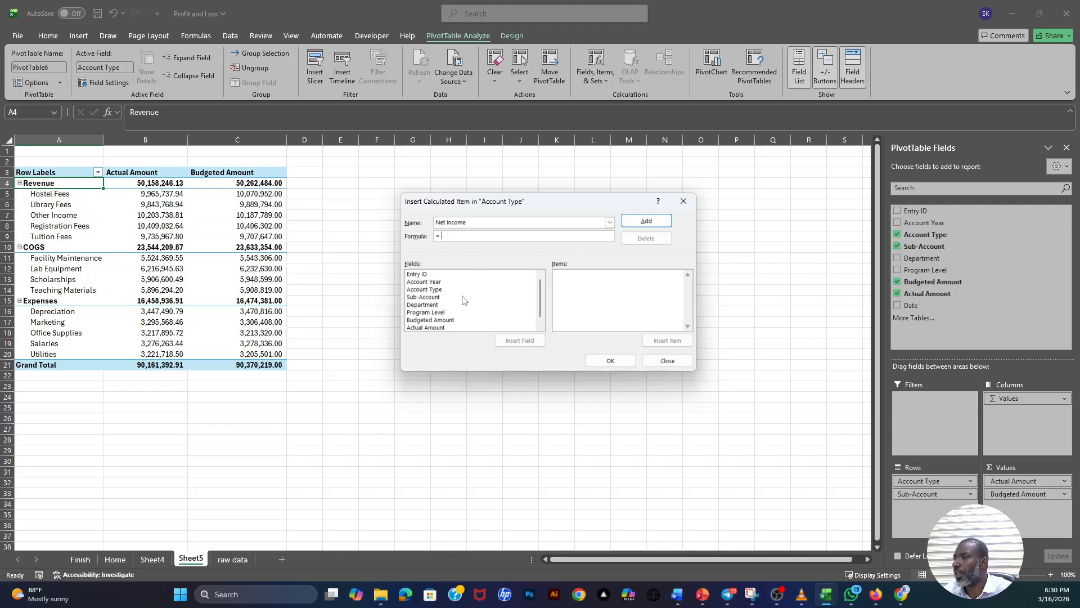
# - Set the Net Income formula to 'Gross Profit' minus Expenses using the Account Type items, and create the calculated items
pyautogui.click(428, 290)
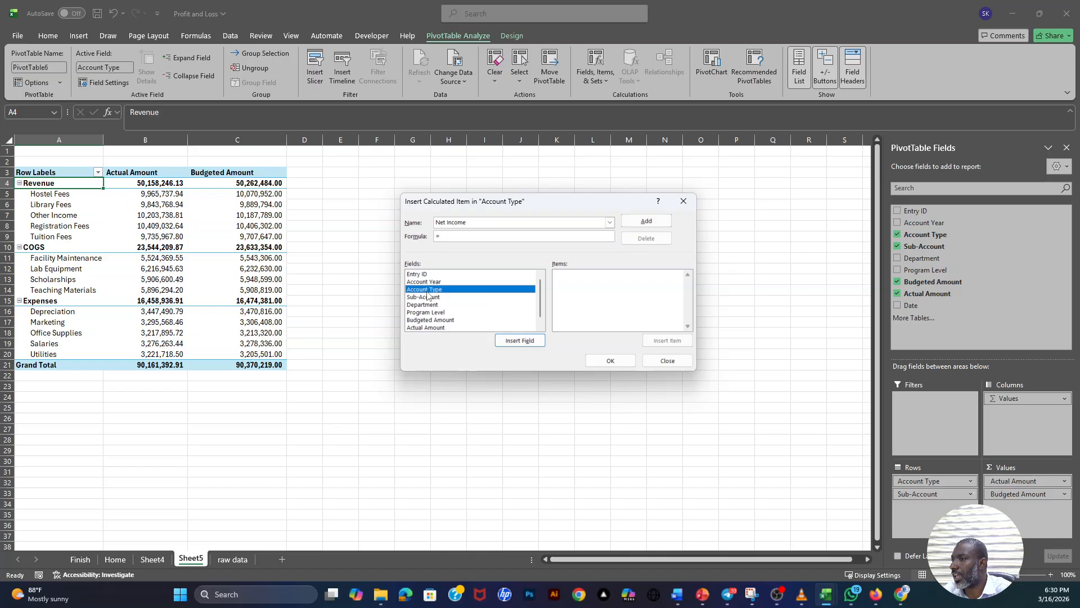
pyautogui.doubleClick(430, 290)
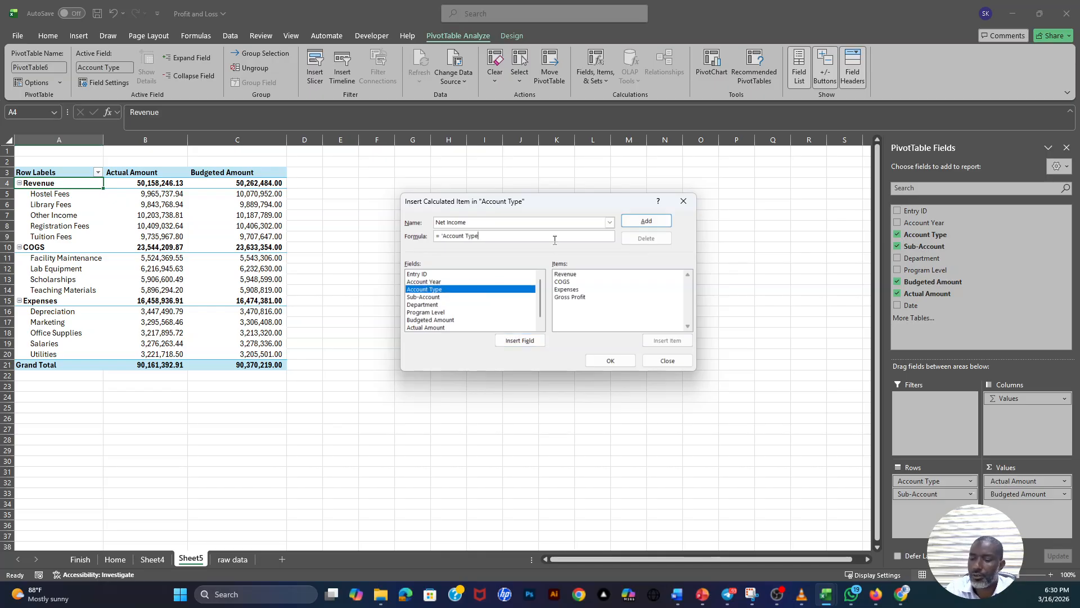
pyautogui.press('BackSpace')
pyautogui.press('BackSpace')
pyautogui.press('BackSpace')
pyautogui.press('BackSpace')
pyautogui.press('BackSpace')
pyautogui.press('BackSpace')
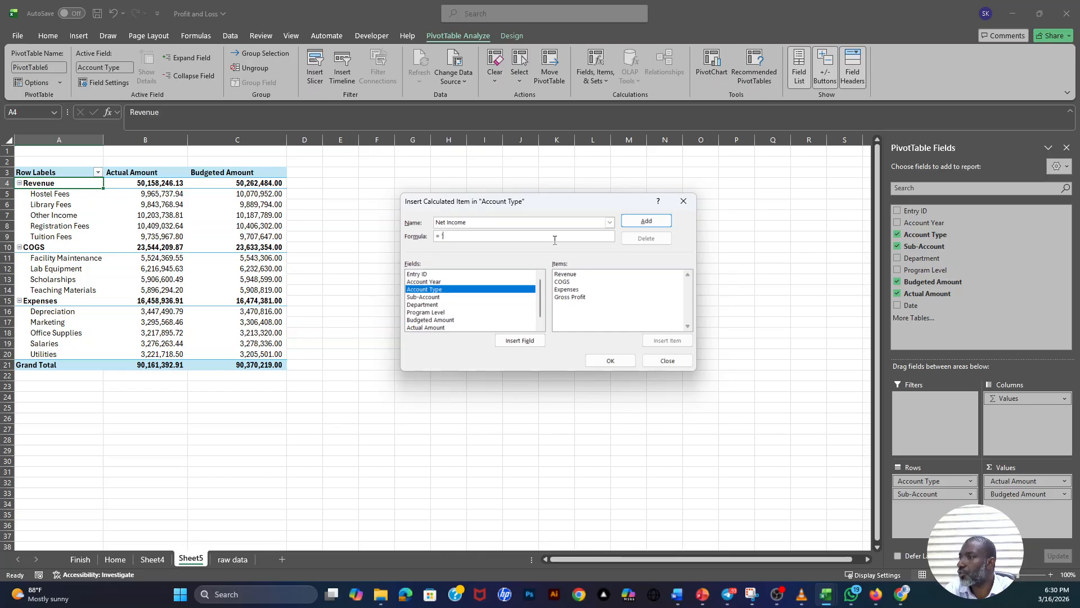
pyautogui.click(568, 298)
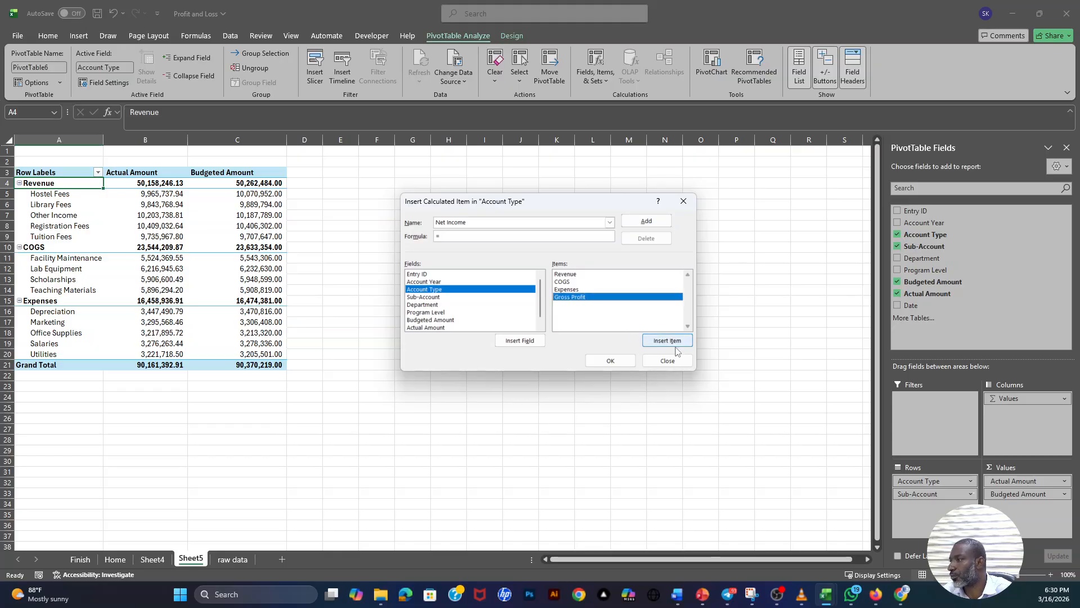
pyautogui.click(675, 344)
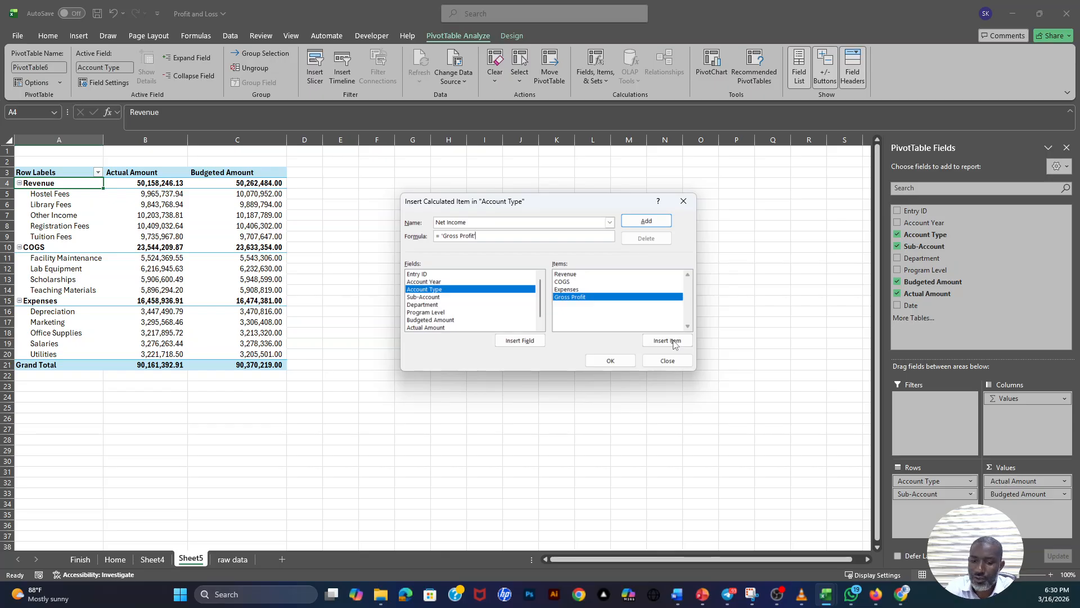
pyautogui.write('-')
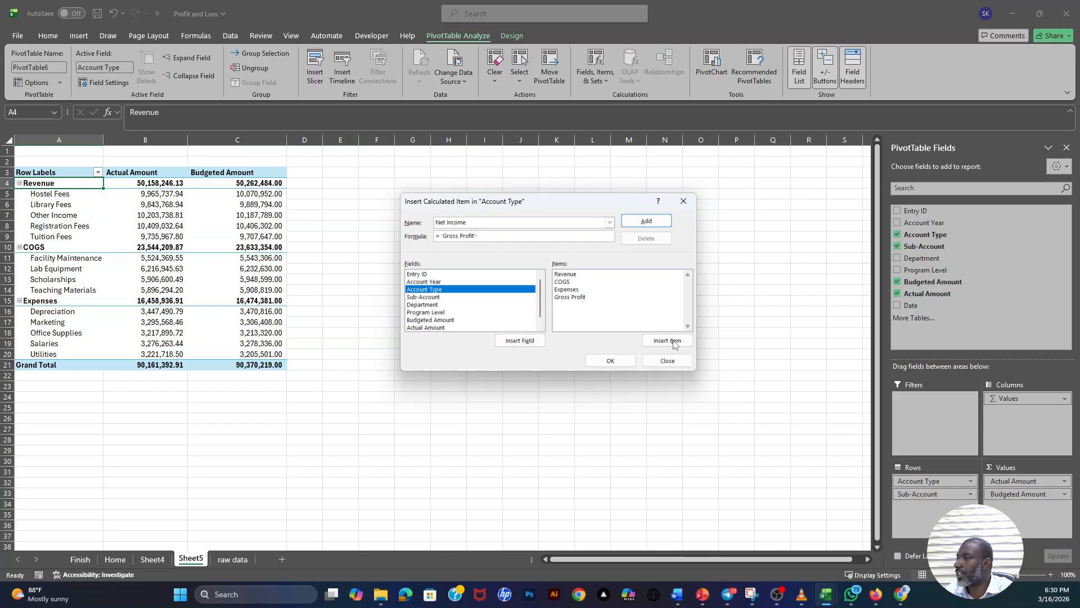
pyautogui.click(573, 290)
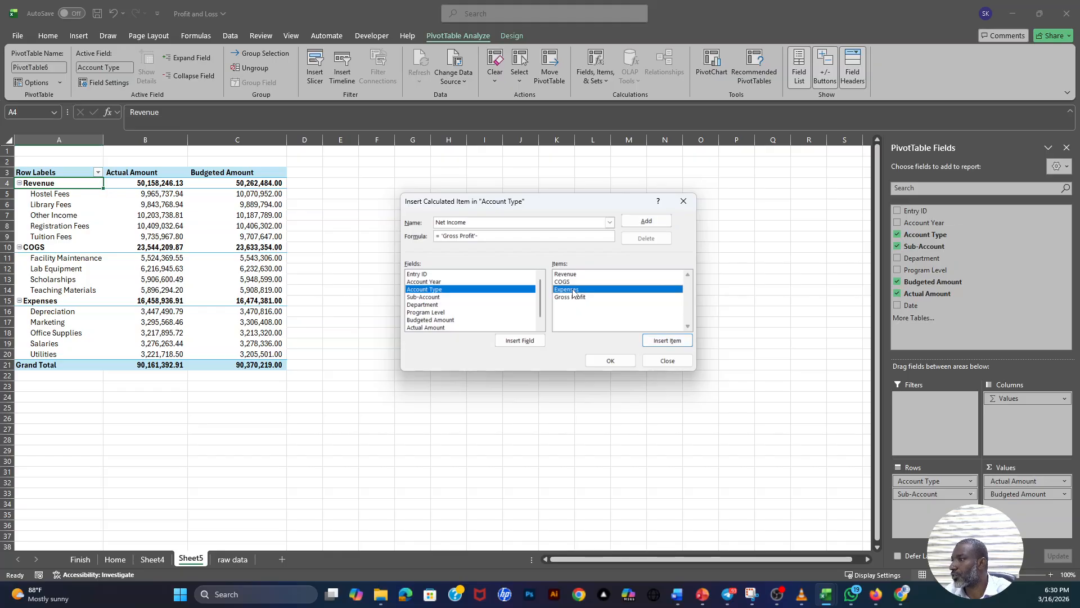
pyautogui.click(667, 343)
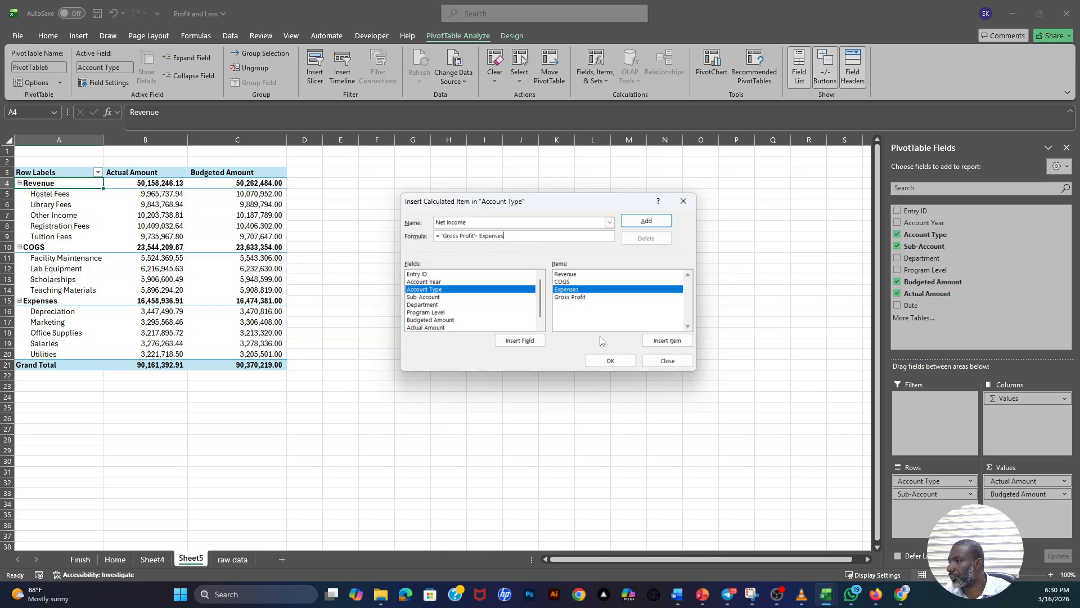
pyautogui.click(611, 364)
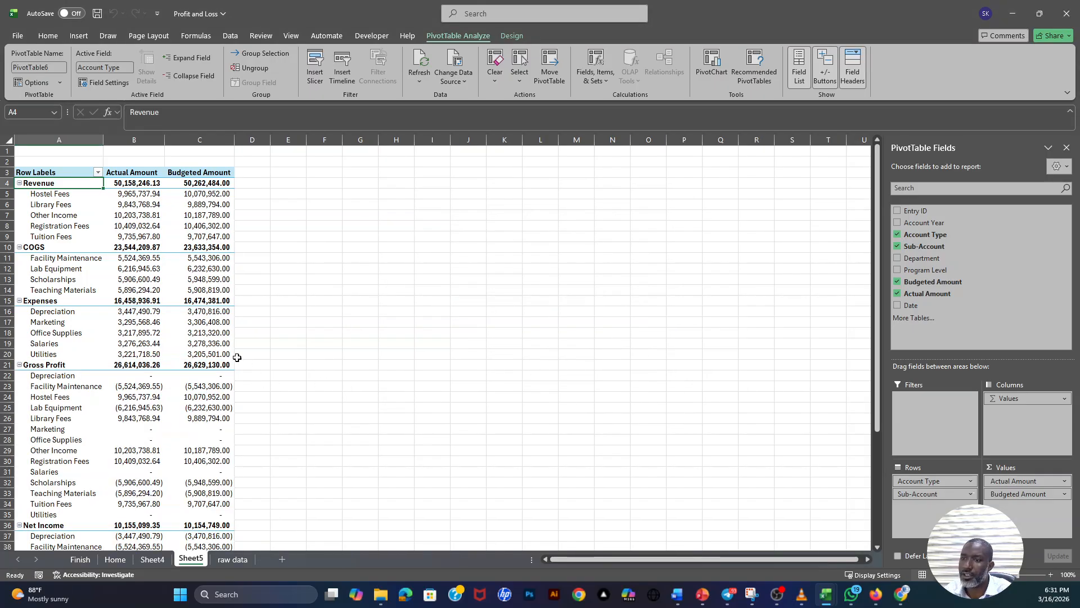
# - Examine the Gross Profit and Net Income rows in the PivotTable for both amount columns
pyautogui.scroll(-5, 140, 345)
pyautogui.scroll(1, 45, 333)
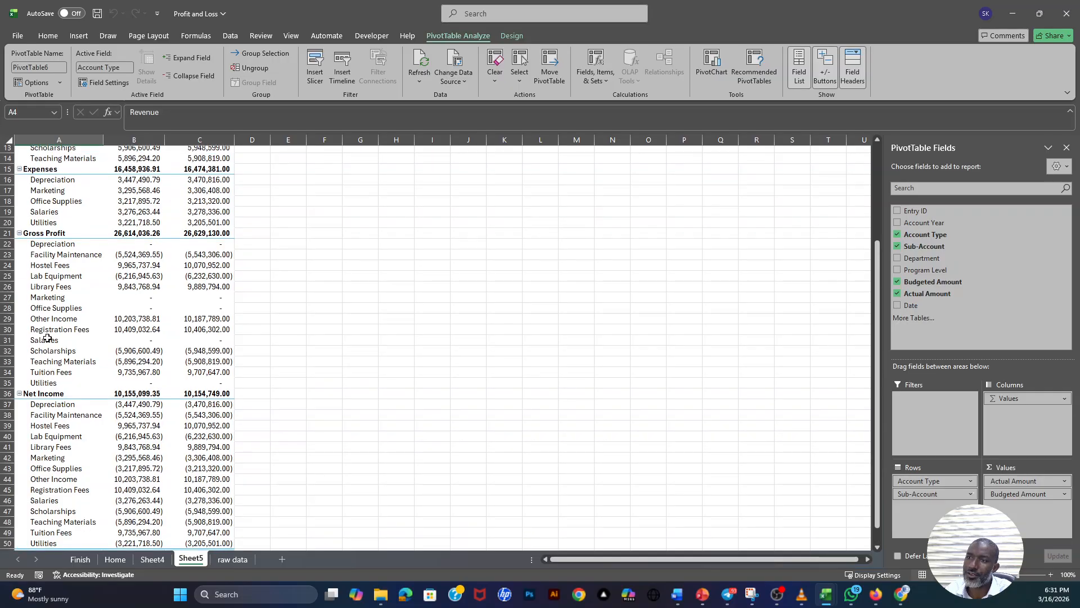
pyautogui.click(35, 240)
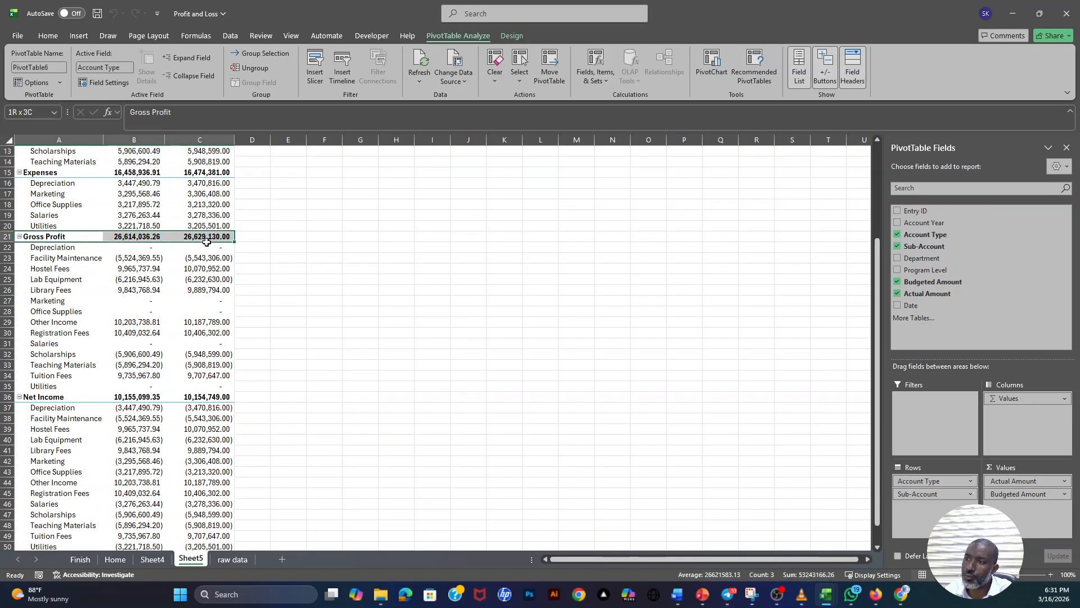
pyautogui.scroll(-3, 45, 313)
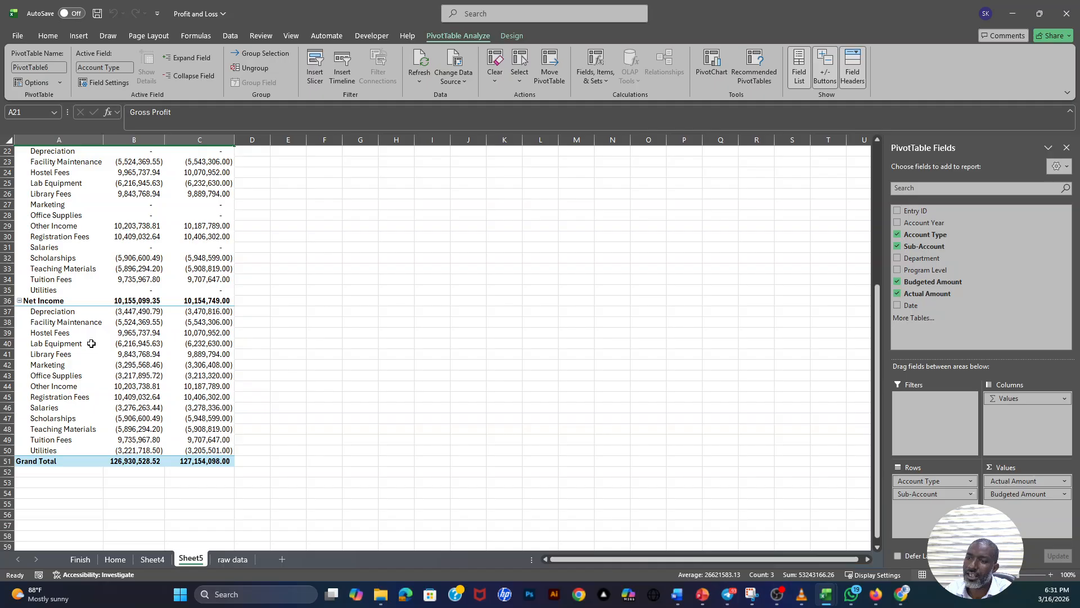
pyautogui.click(37, 301)
pyautogui.scroll(4, 159, 370)
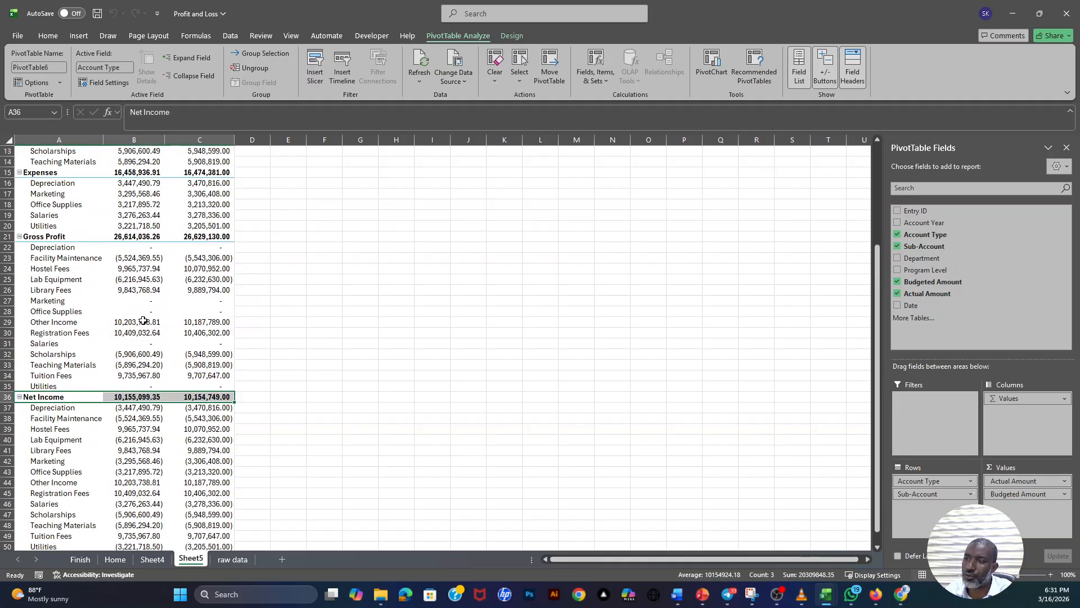
# - Check the Actual Amount and Budgeted Amount columns on the raw data sheet
pyautogui.click(235, 559)
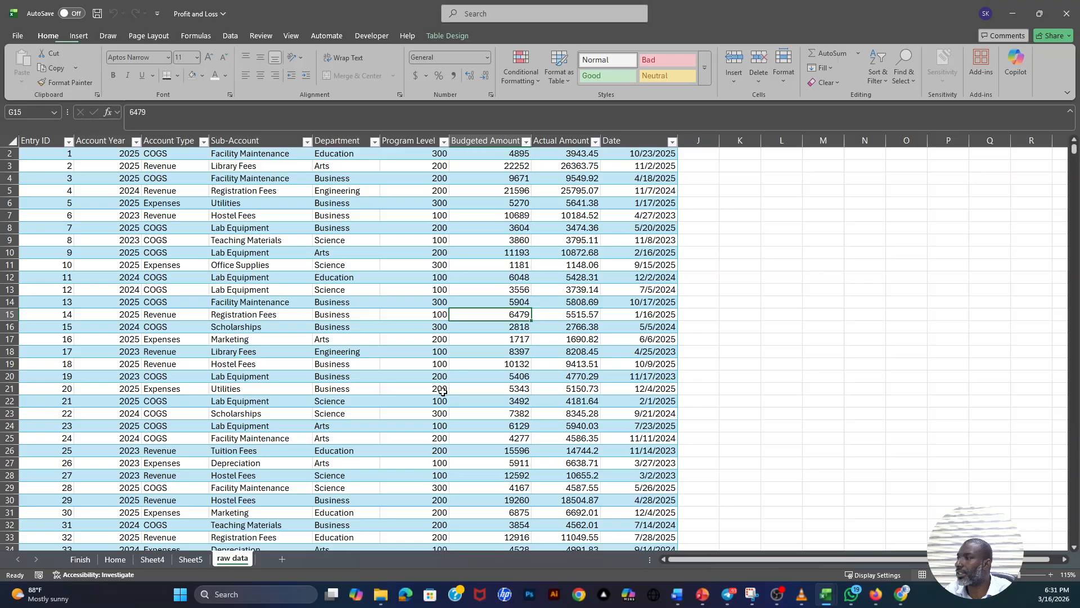
pyautogui.click(602, 140)
pyautogui.click(560, 138)
pyautogui.click(495, 139)
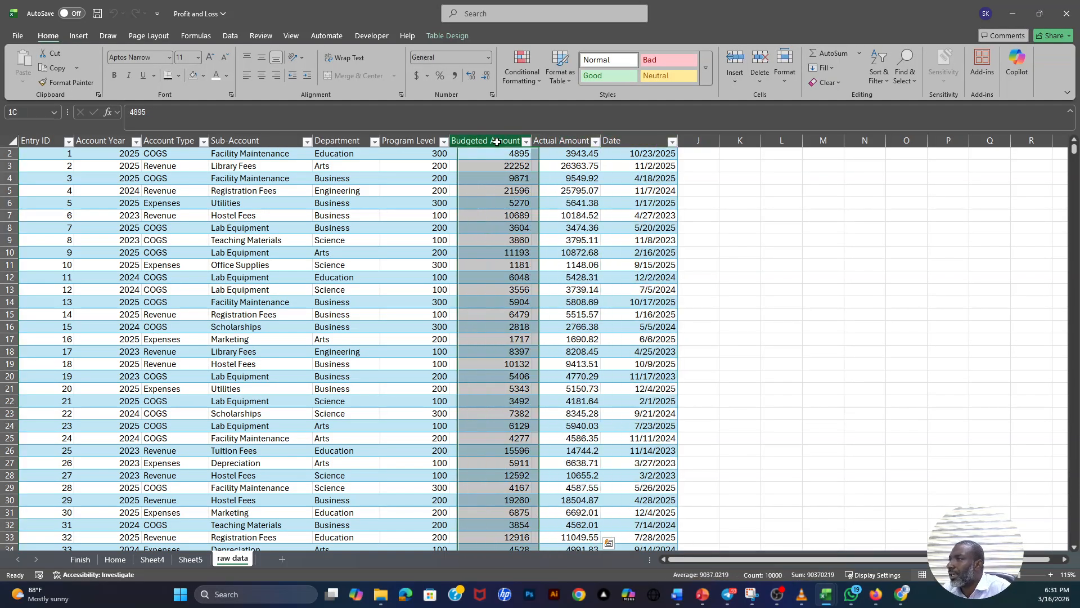
pyautogui.click(529, 217)
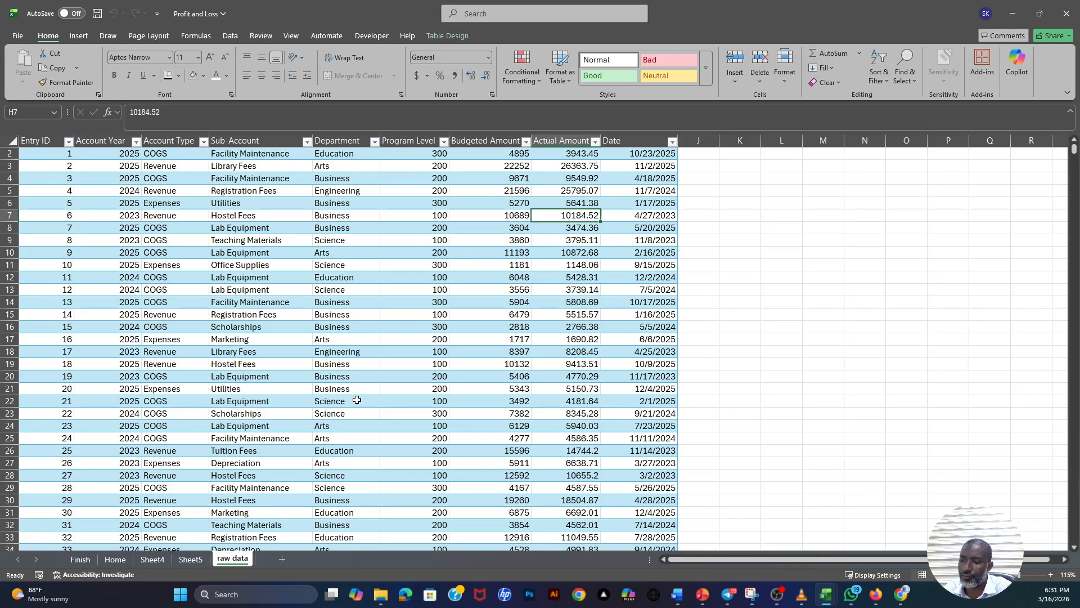
# - Return to the PivotTable on Sheet5 and examine the sub-accounts listed under Net Income
pyautogui.click(191, 560)
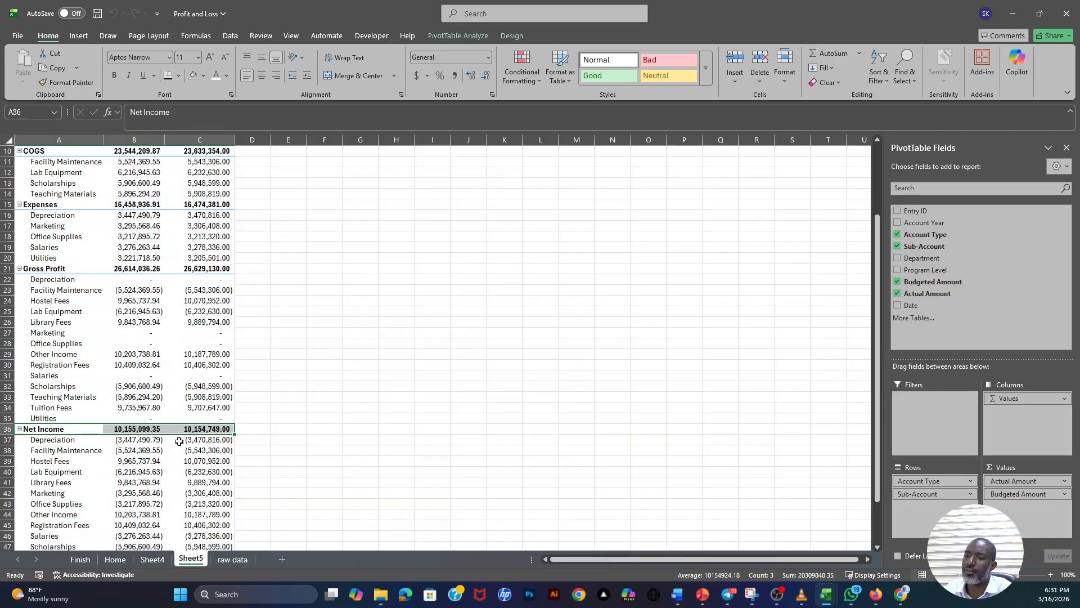
pyautogui.scroll(-4, 179, 442)
pyautogui.moveTo(64, 313); pyautogui.dragTo(71, 452)
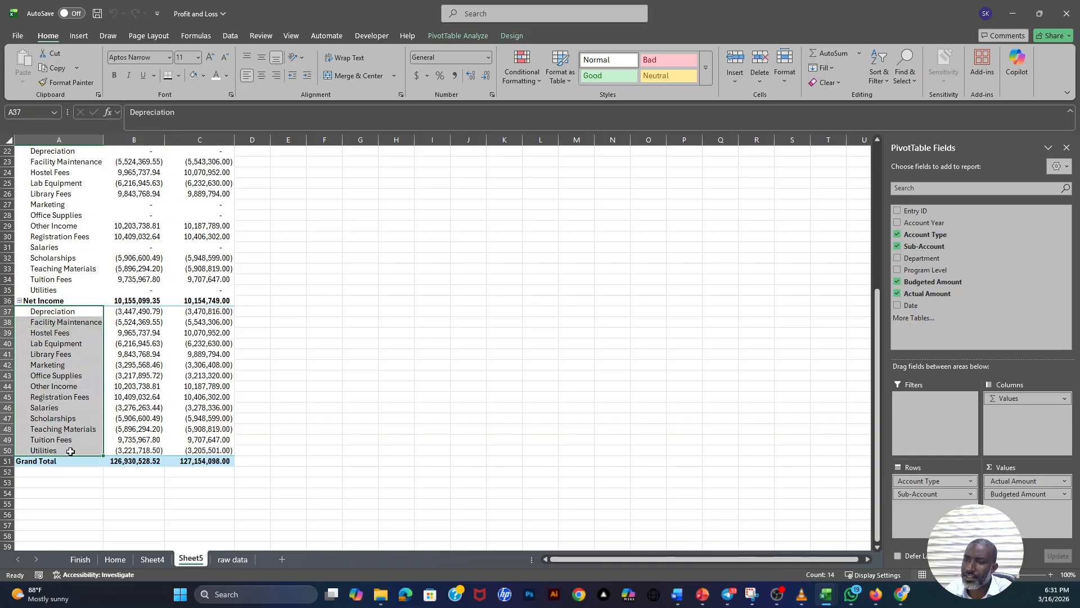
pyautogui.click(43, 301)
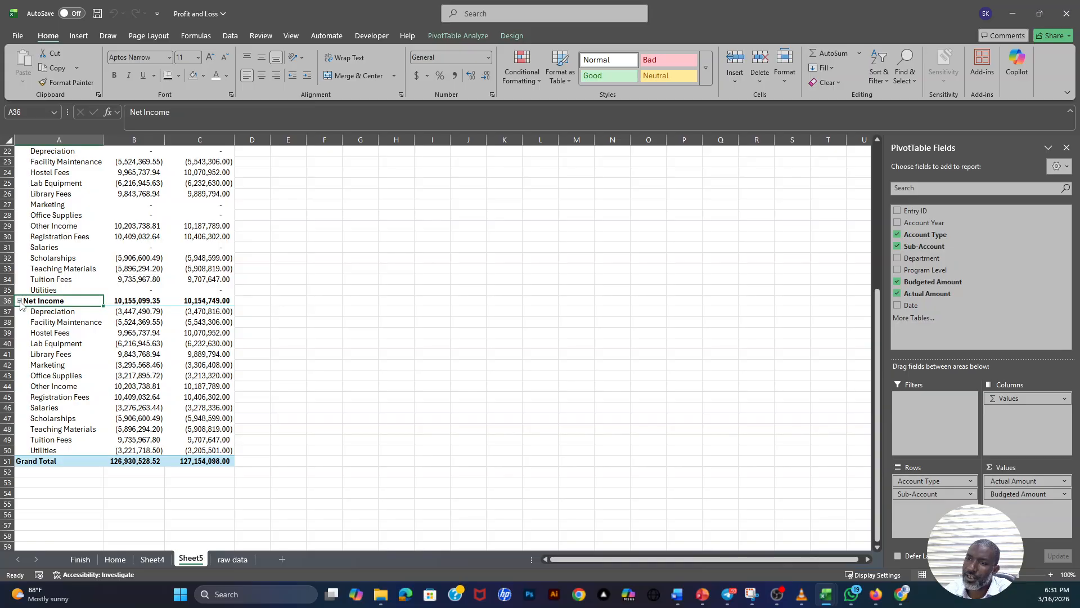
# - Collapse the Net Income and Gross Profit groups so their sub-accounts are hidden in the PivotTable
pyautogui.click(20, 301)
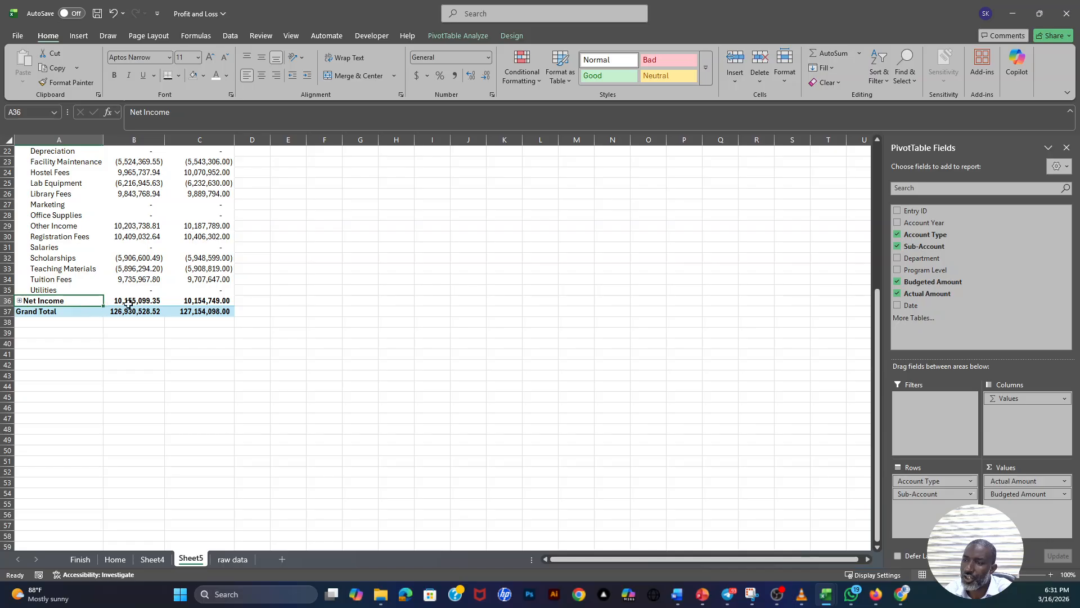
pyautogui.click(20, 301)
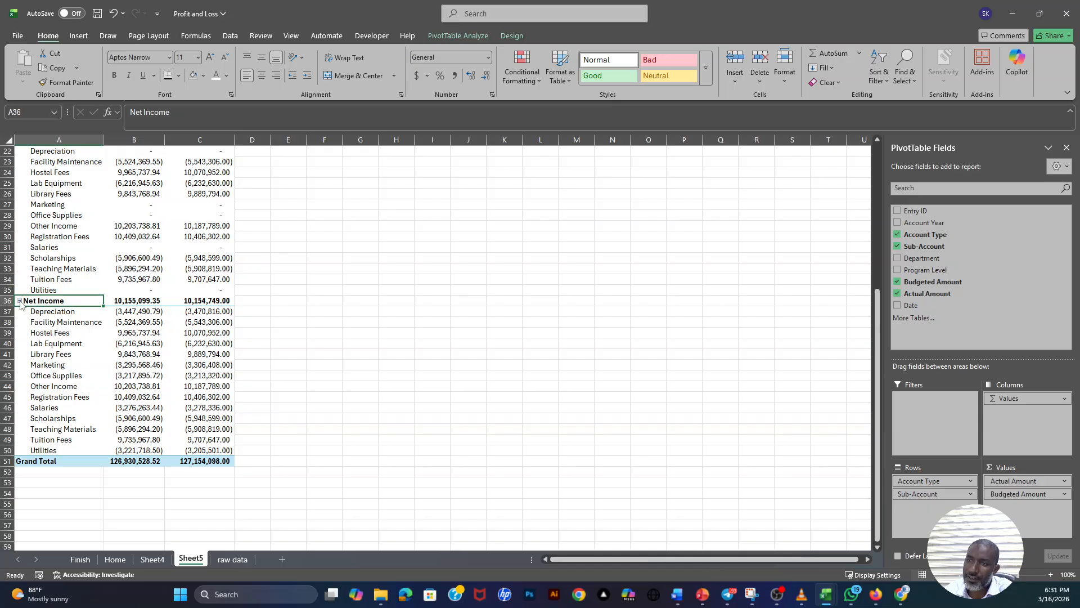
pyautogui.click(20, 301)
pyautogui.scroll(3, 44, 279)
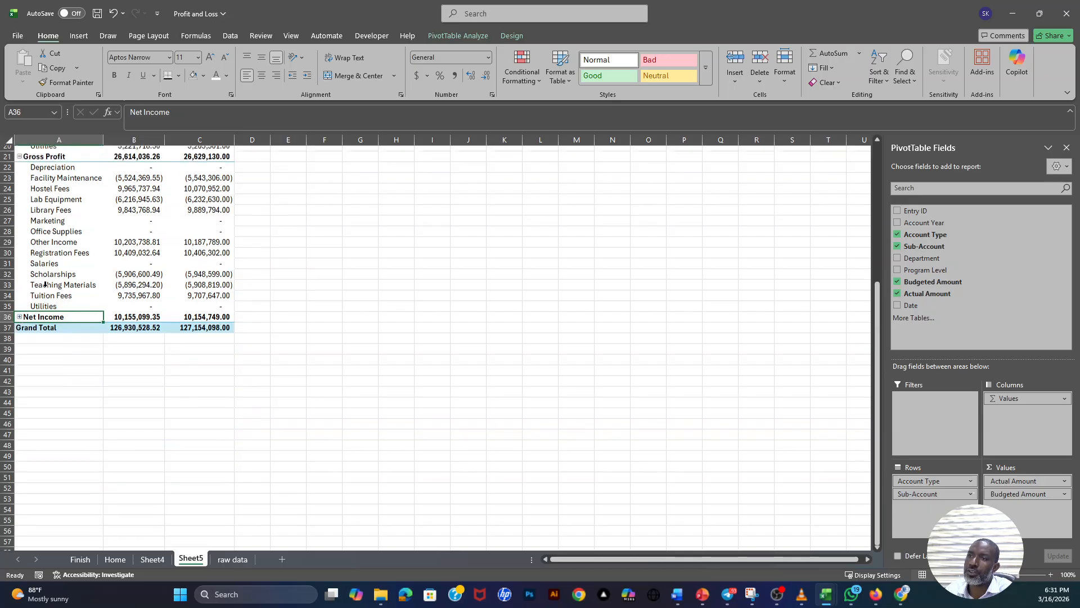
pyautogui.click(20, 236)
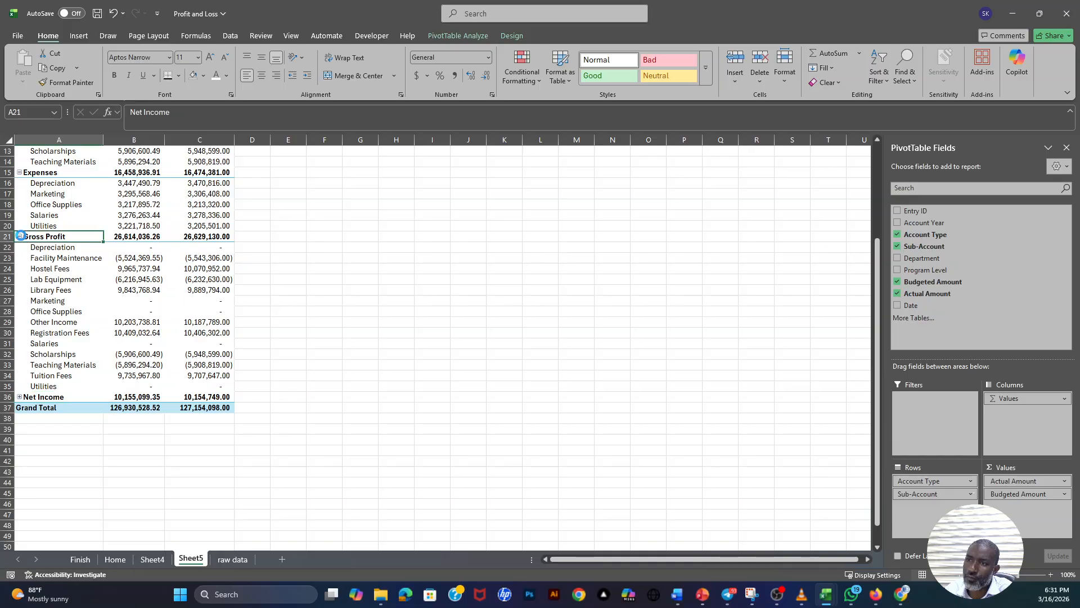
# - Move the Gross Profit row in the PivotTable to sit between the COGS group and the Expenses group
pyautogui.scroll(4, 100, 274)
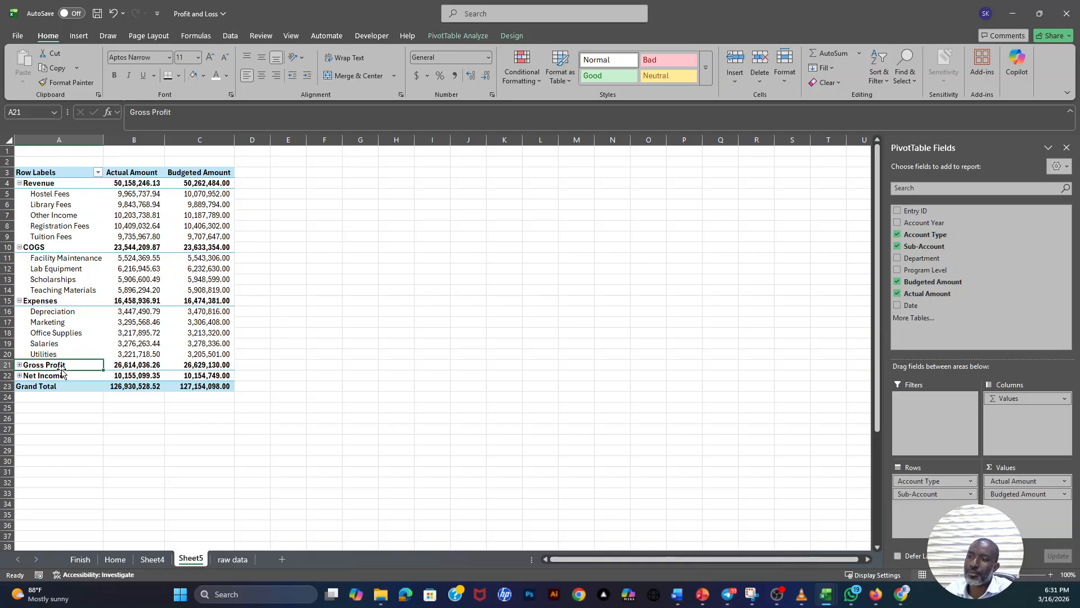
pyautogui.click(40, 183)
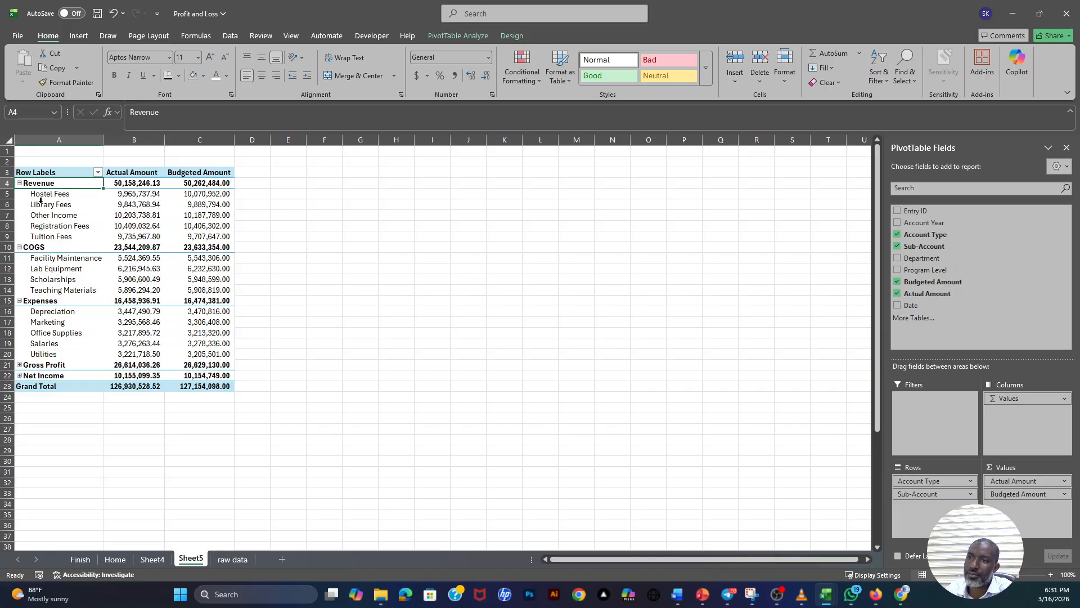
pyautogui.click(44, 247)
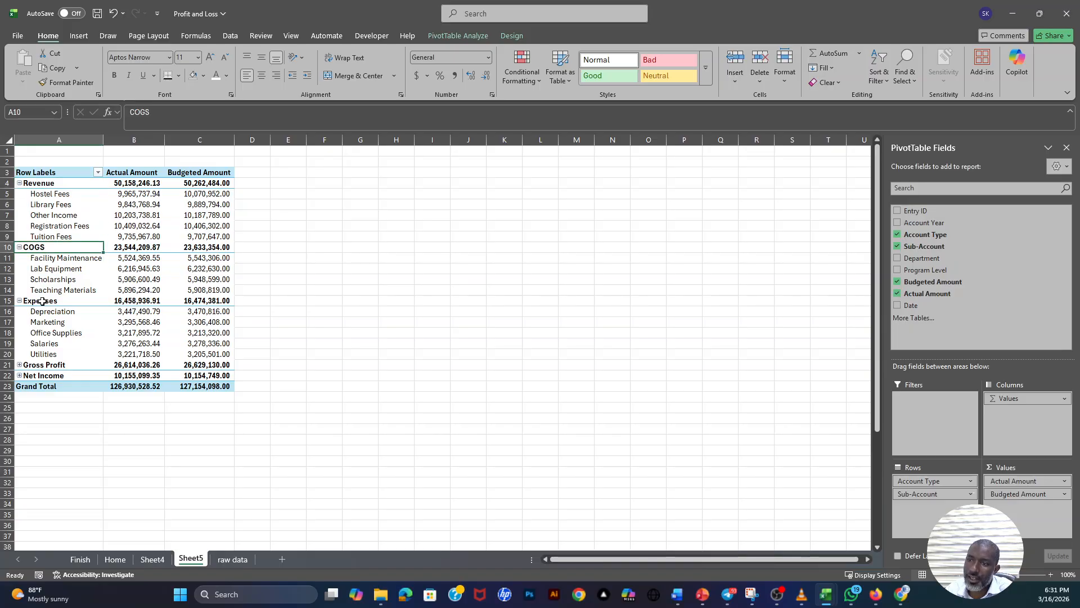
pyautogui.click(44, 300)
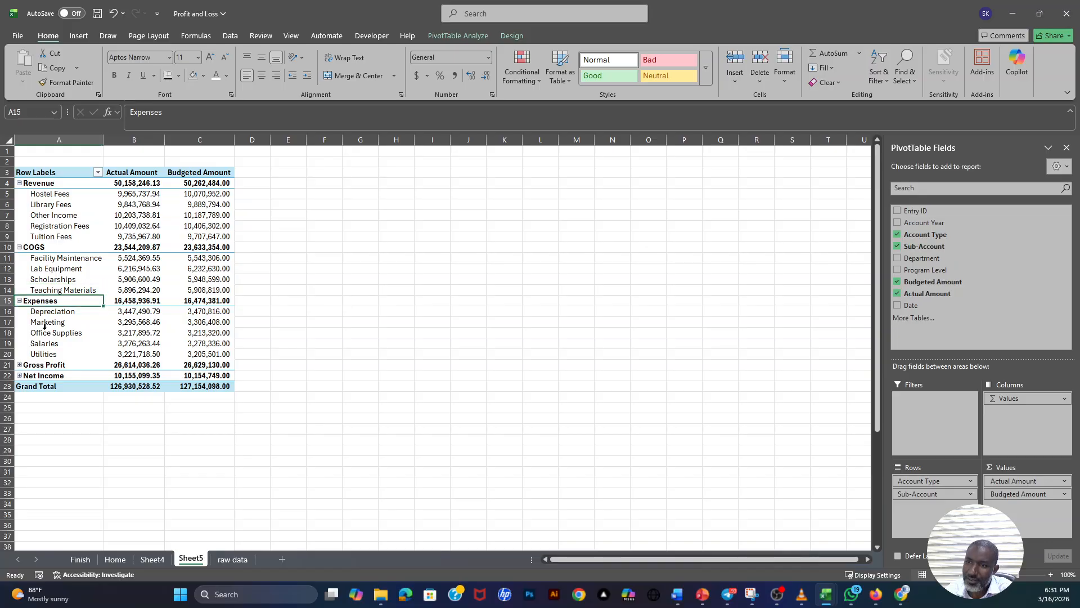
pyautogui.click(48, 365)
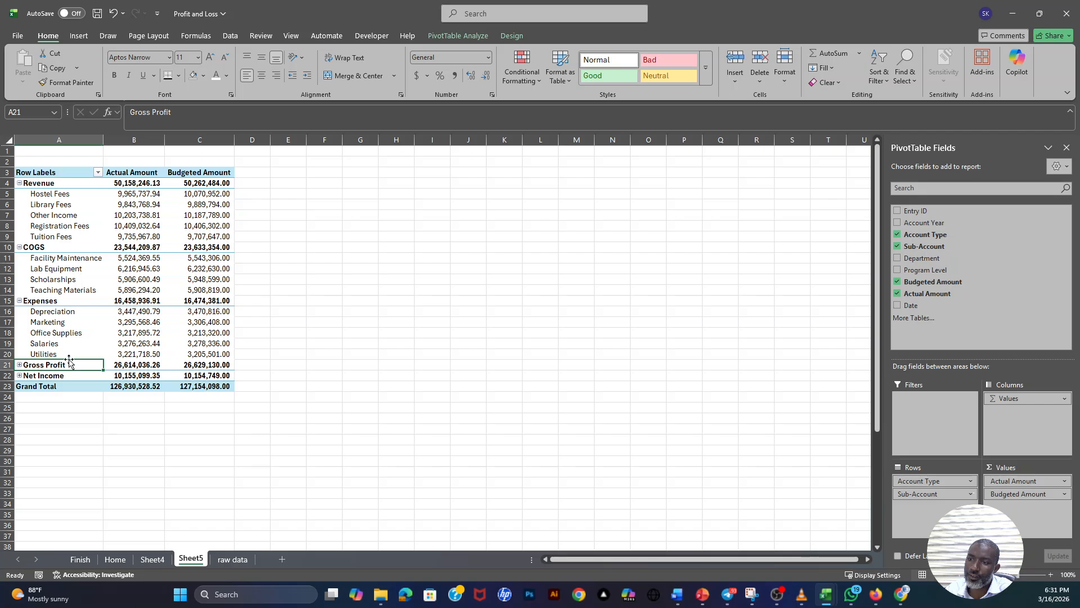
pyautogui.moveTo(67, 365); pyautogui.dragTo(211, 304)
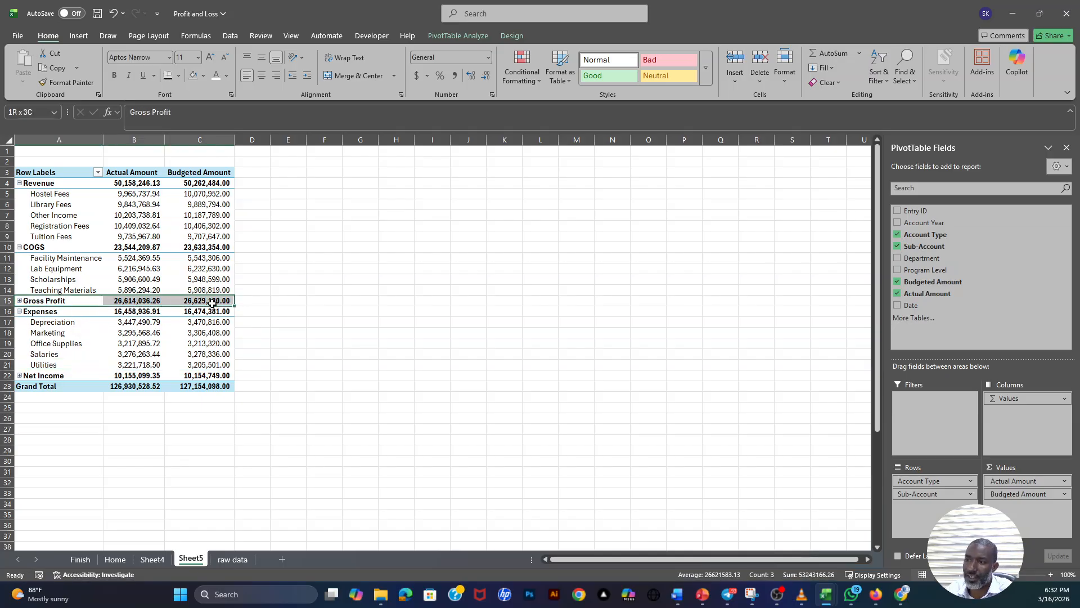
# - Examine the Net Income row and where the Revenue totals sit relative to the revenue sub-accounts
pyautogui.click(31, 375)
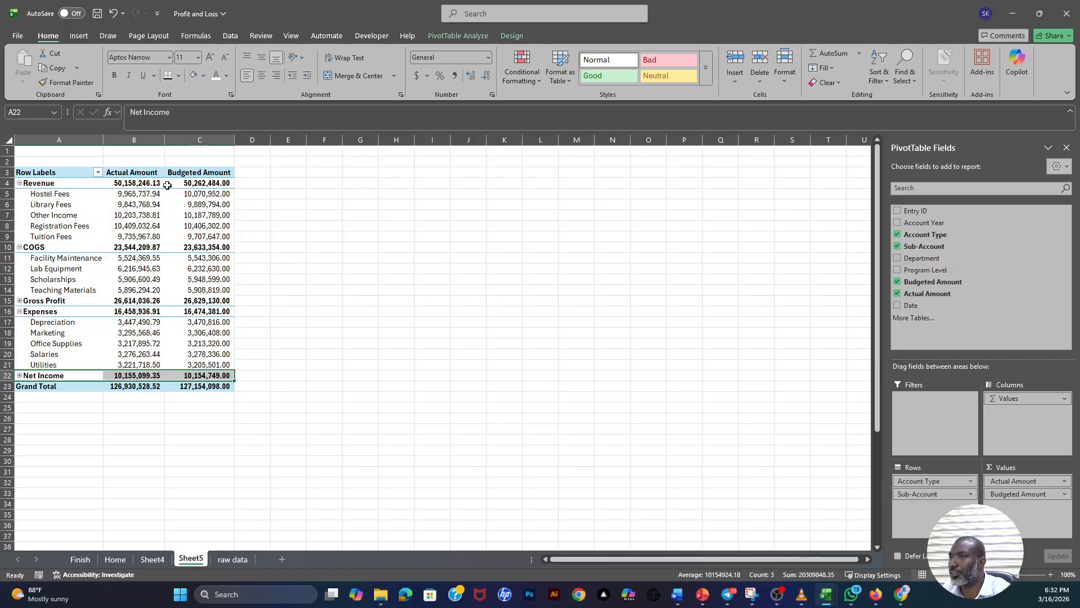
pyautogui.click(22, 183)
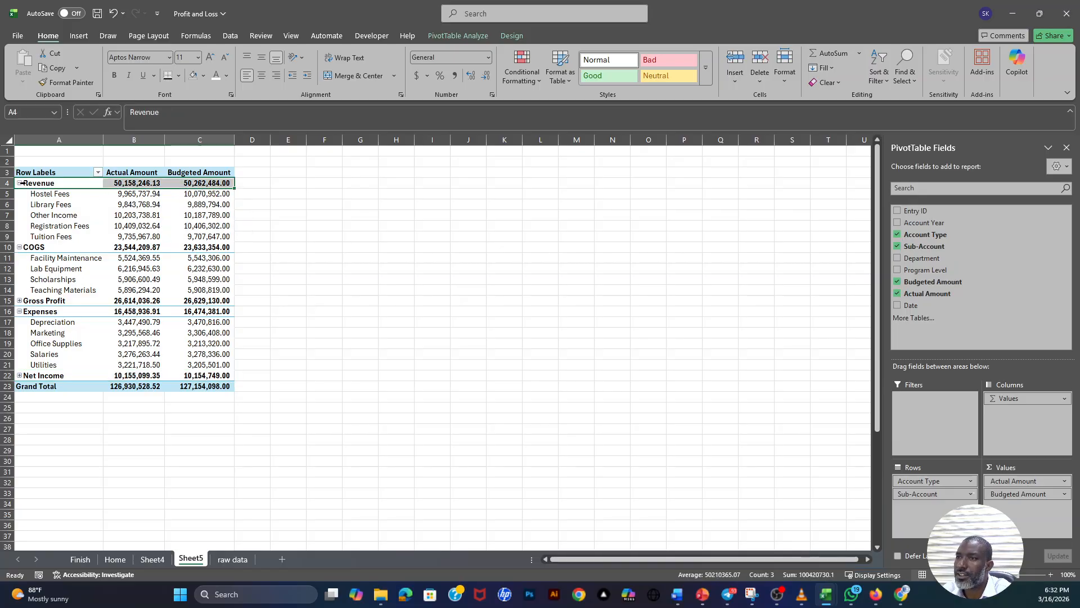
pyautogui.click(141, 216)
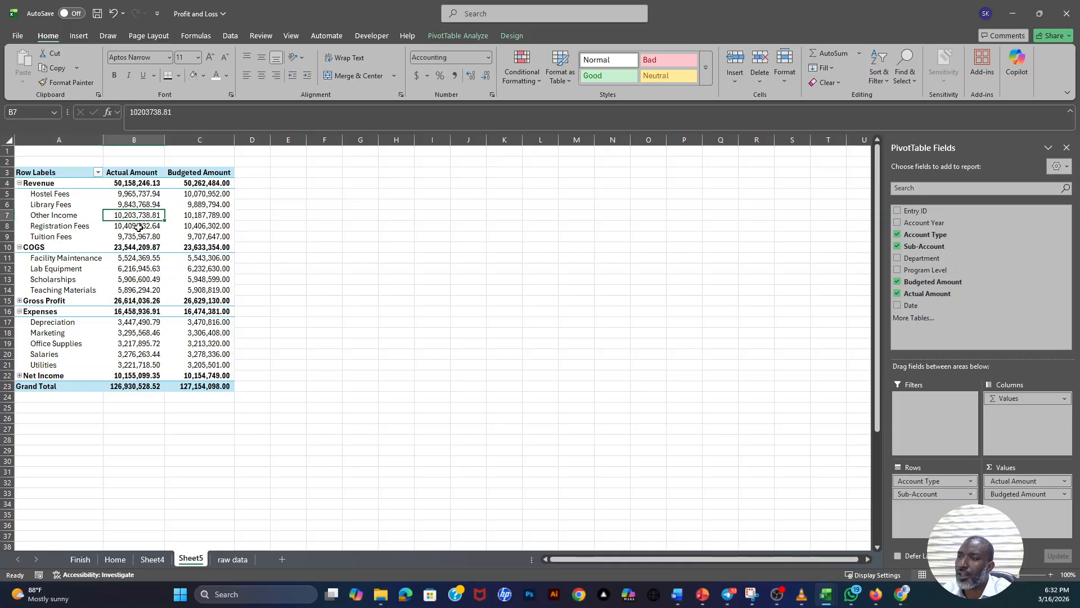
pyautogui.click(135, 234)
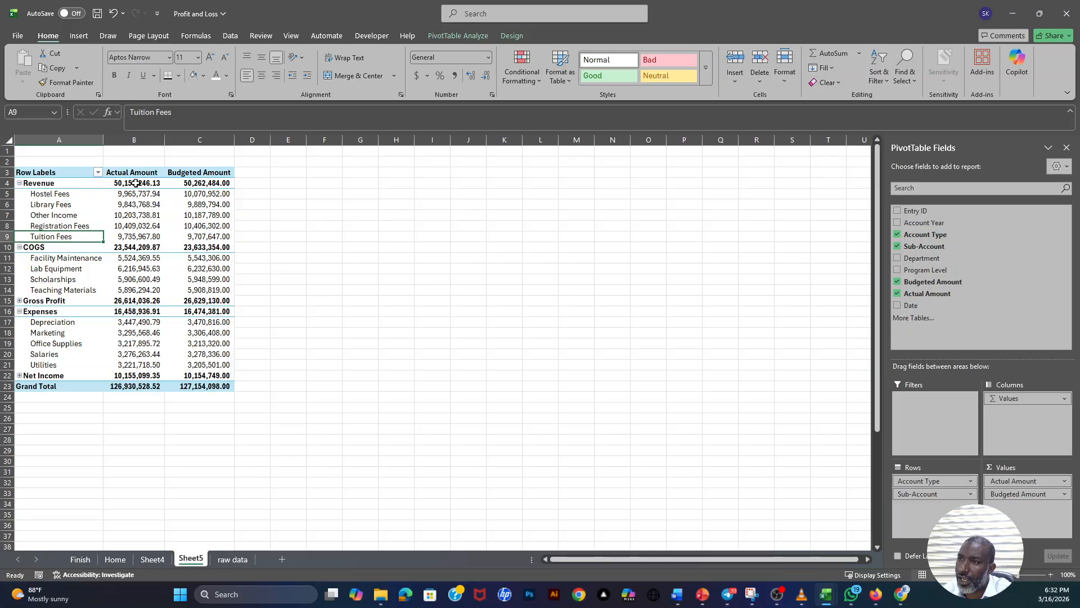
pyautogui.moveTo(132, 183); pyautogui.dragTo(216, 182)
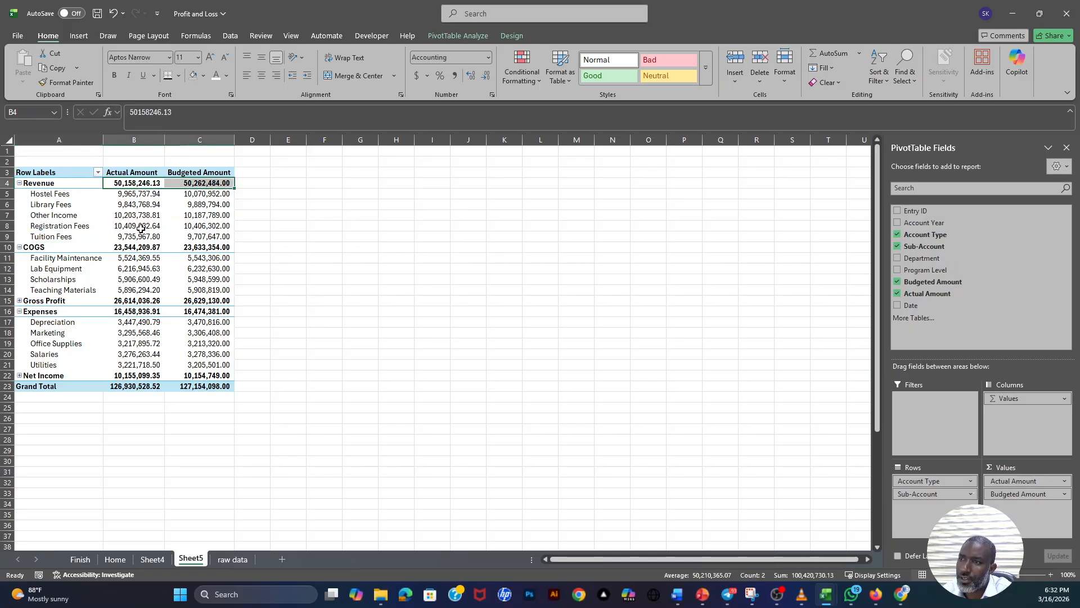
pyautogui.moveTo(50, 237); pyautogui.dragTo(198, 237)
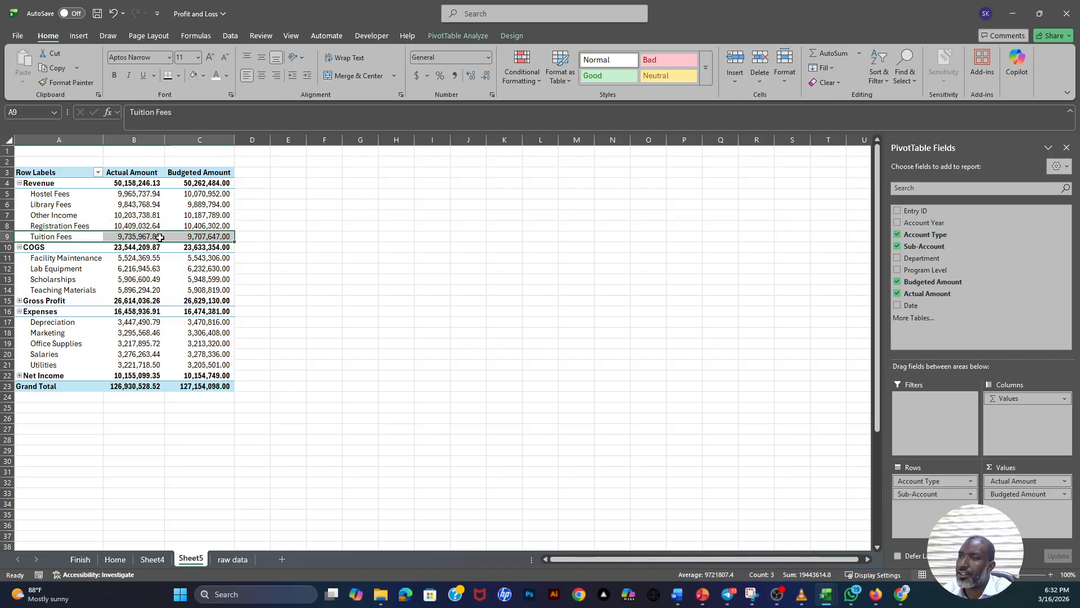
pyautogui.click(77, 226)
pyautogui.click(78, 208)
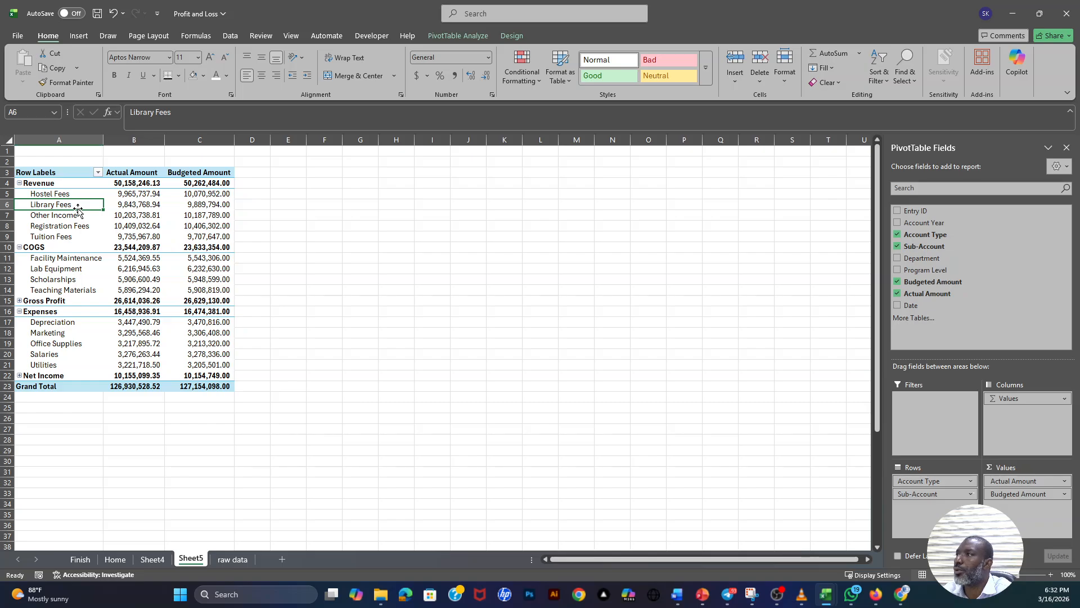
# - Set the PivotTable to show all subtotals at the bottom of each group
pyautogui.click(506, 36)
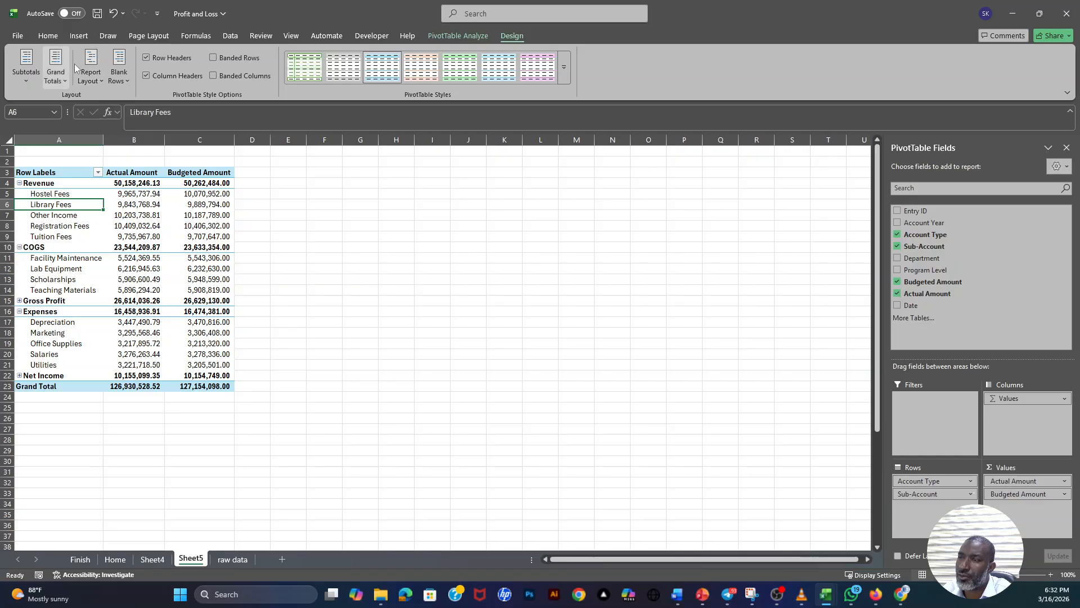
pyautogui.click(26, 82)
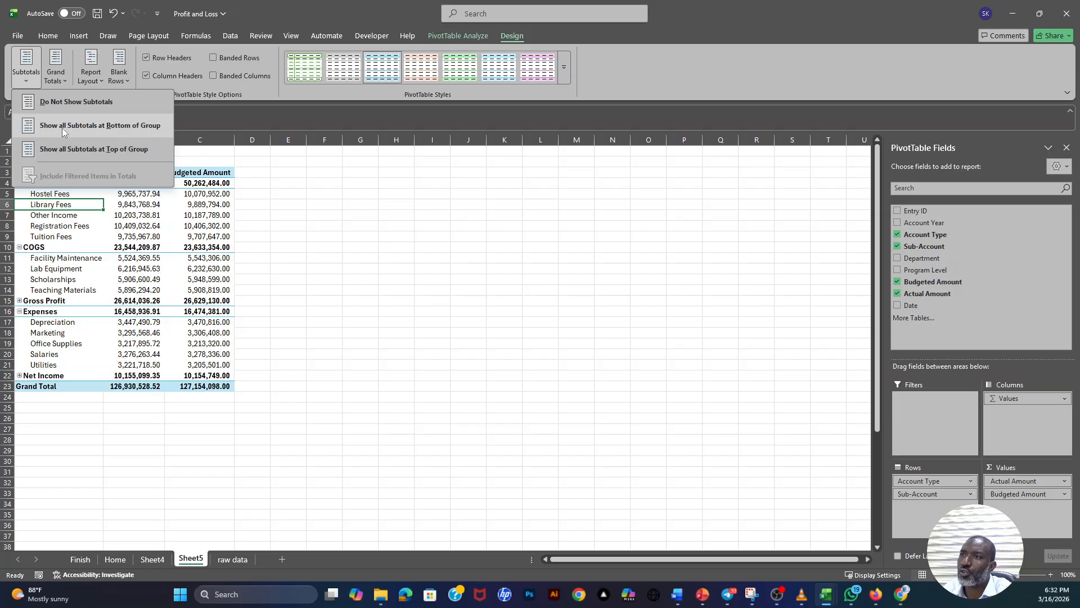
pyautogui.click(106, 125)
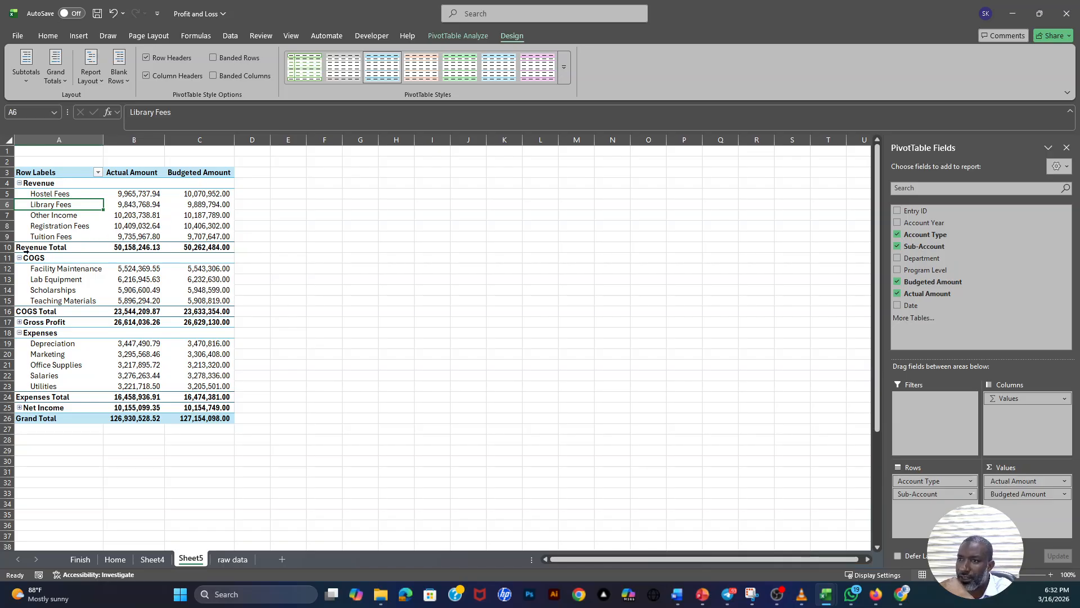
pyautogui.moveTo(156, 250)
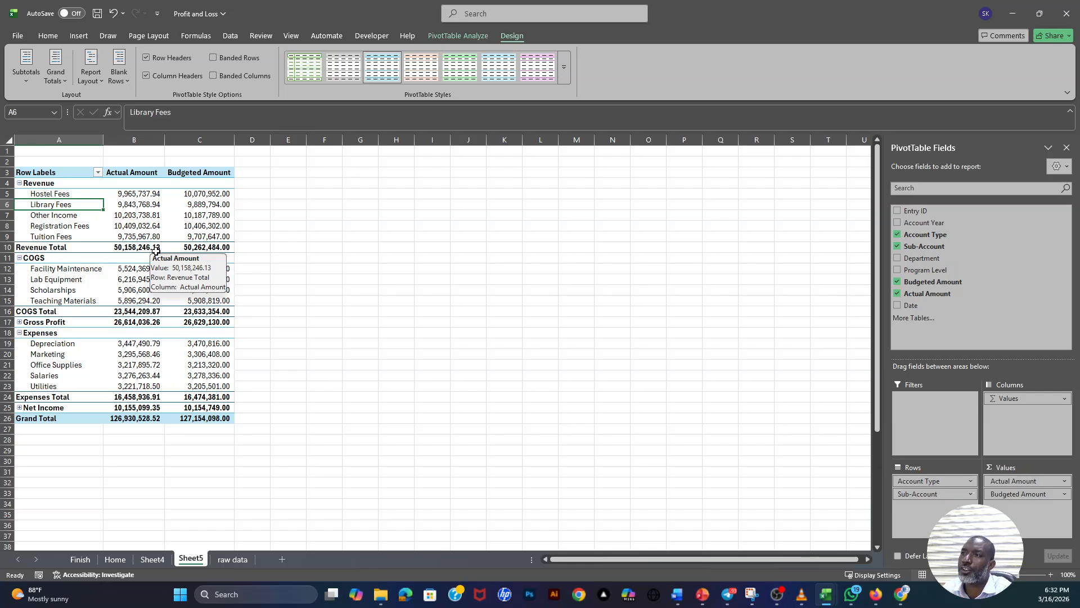
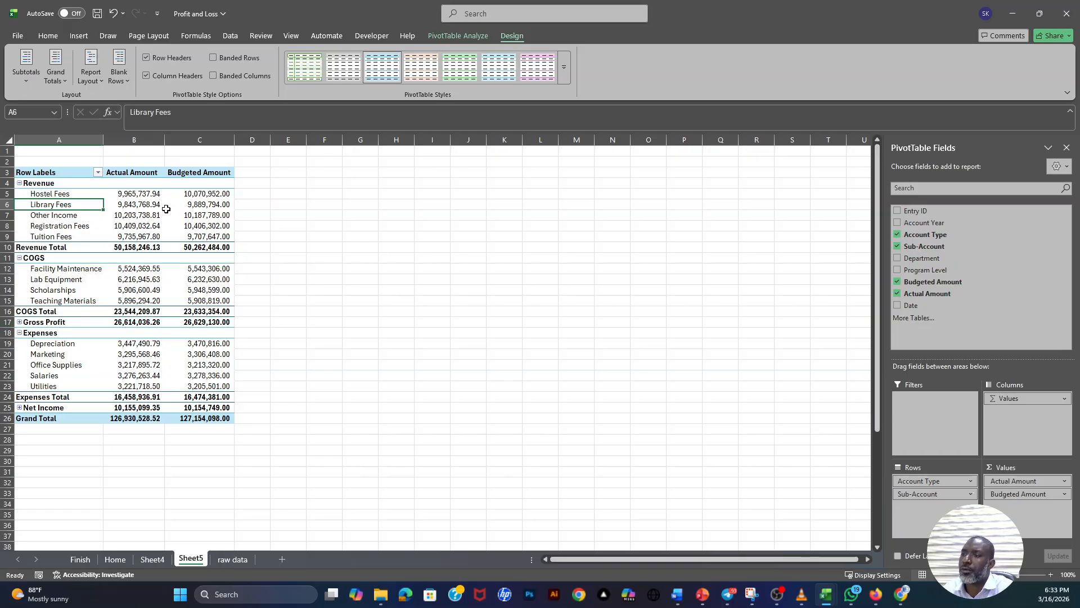
# - Insert a blank line after each account type group in the PivotTable and check the resulting spacer rows
pyautogui.click(130, 81)
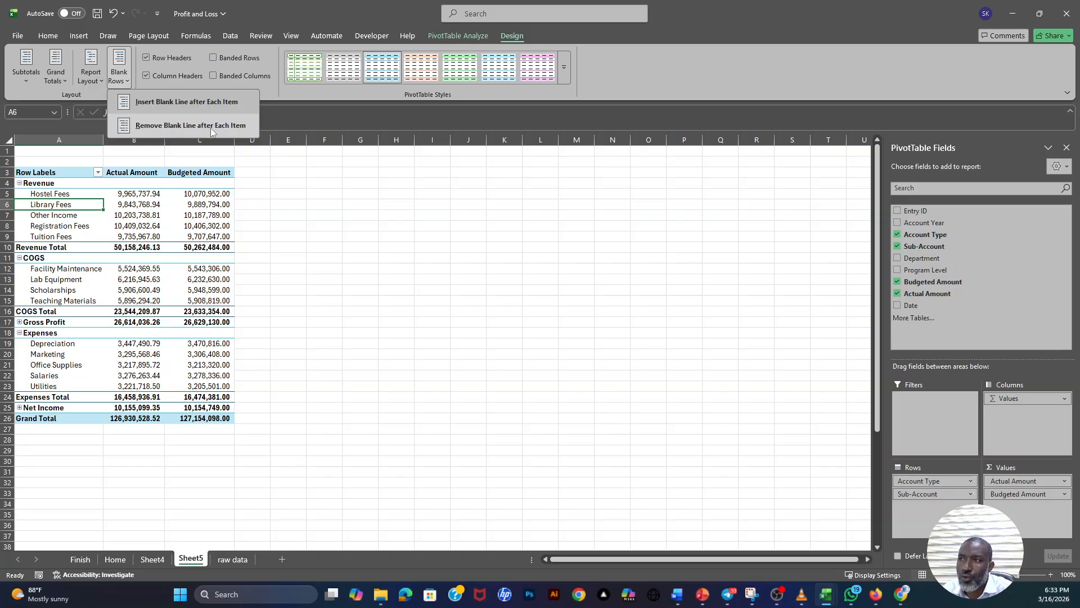
pyautogui.click(194, 103)
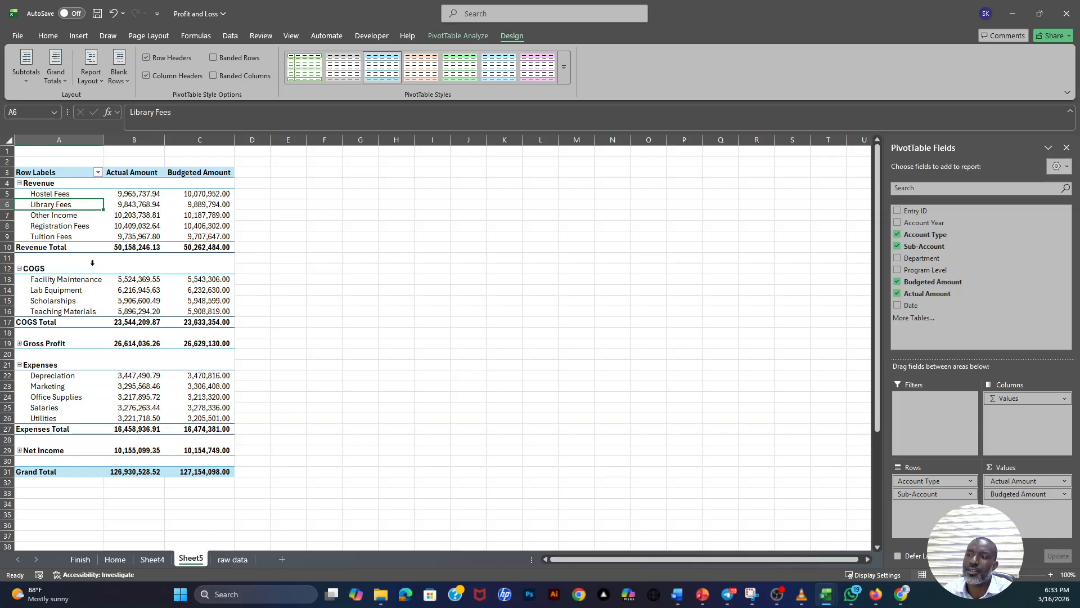
pyautogui.moveTo(93, 263); pyautogui.dragTo(204, 258)
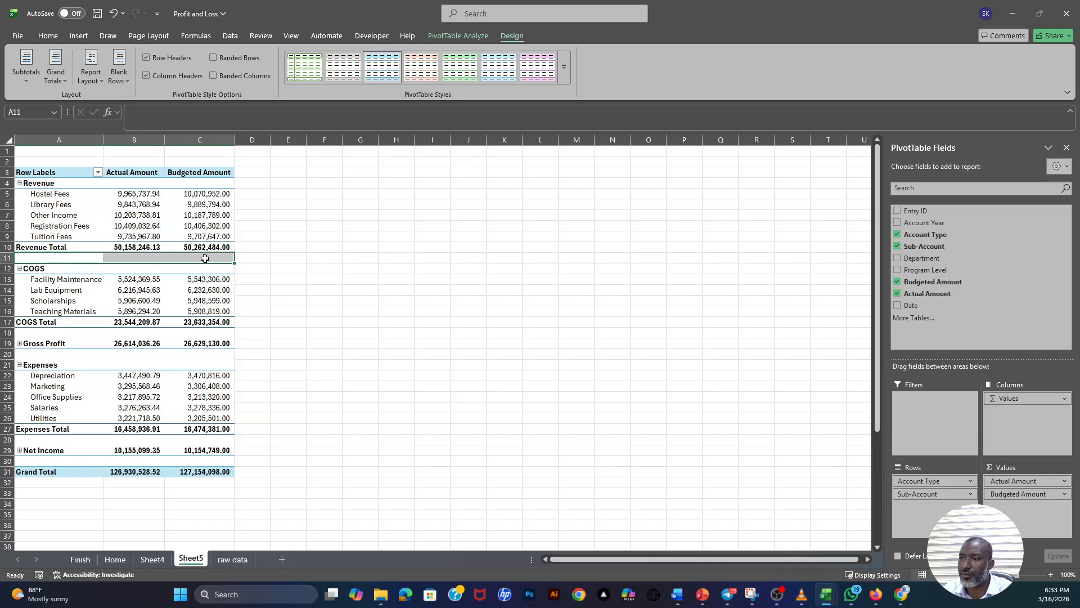
pyautogui.moveTo(46, 333); pyautogui.dragTo(229, 332)
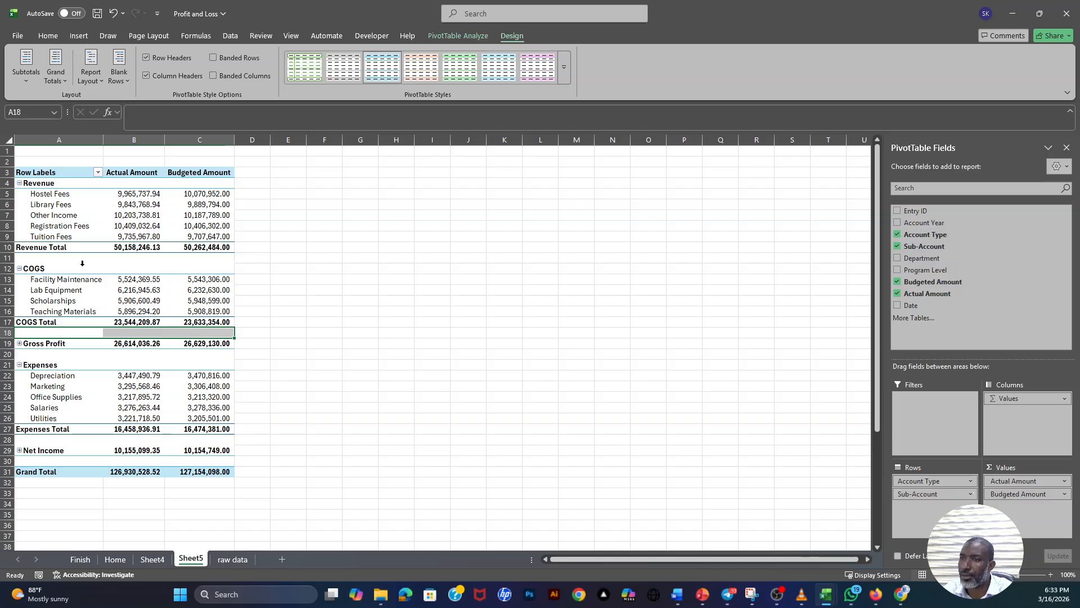
pyautogui.moveTo(53, 257); pyautogui.dragTo(197, 258)
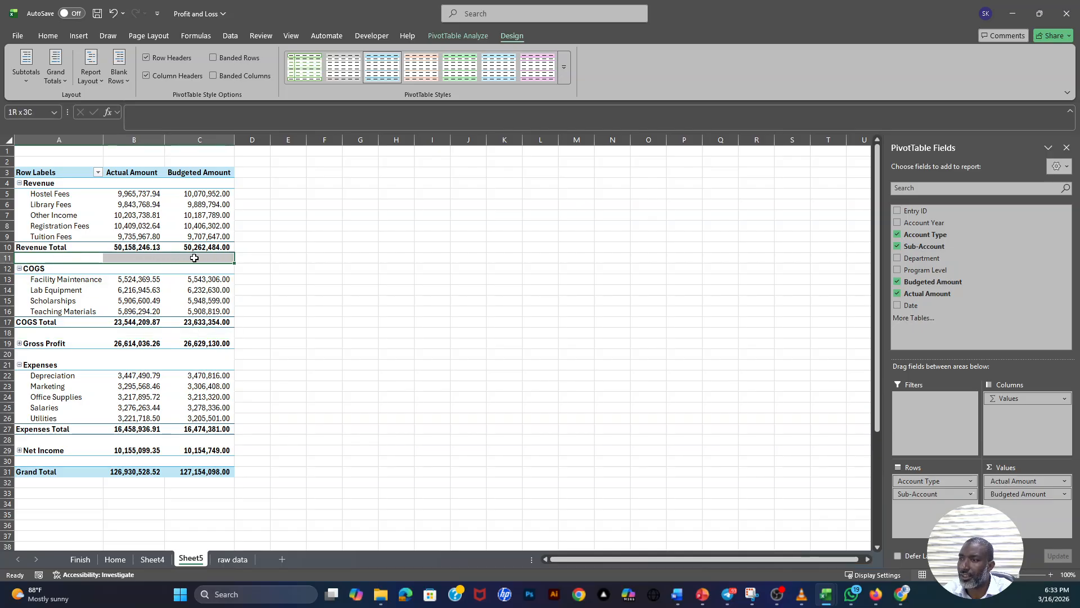
pyautogui.keyDown('ctrl'); pyautogui.click(39, 356); pyautogui.keyUp('ctrl')
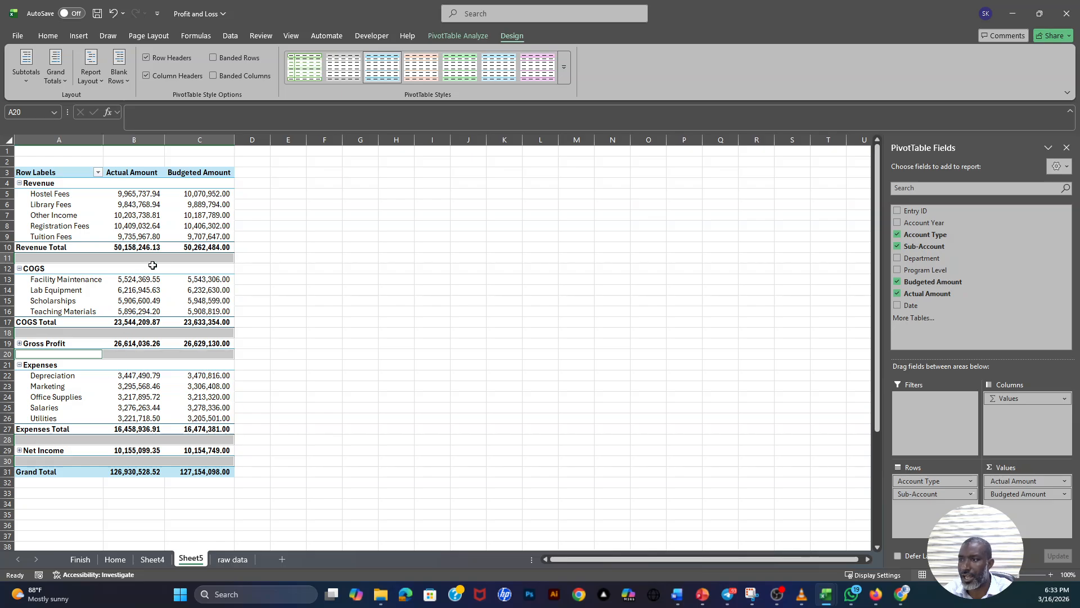
pyautogui.click(190, 283)
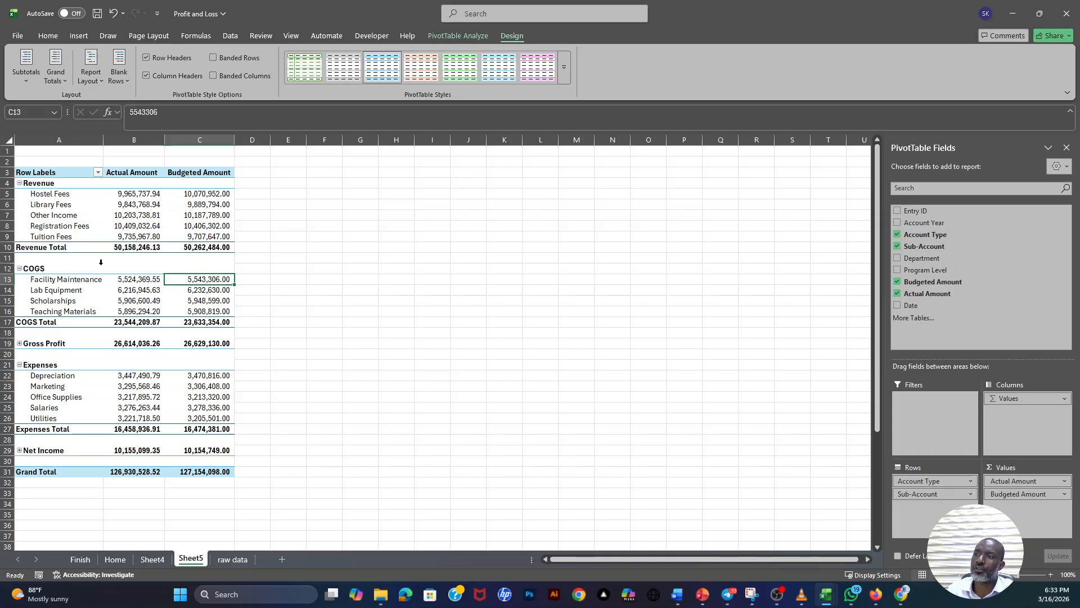
# - Hide the PivotTable's field headers and its expand/collapse buttons
pyautogui.moveTo(166, 138); pyautogui.dragTo(173, 139)
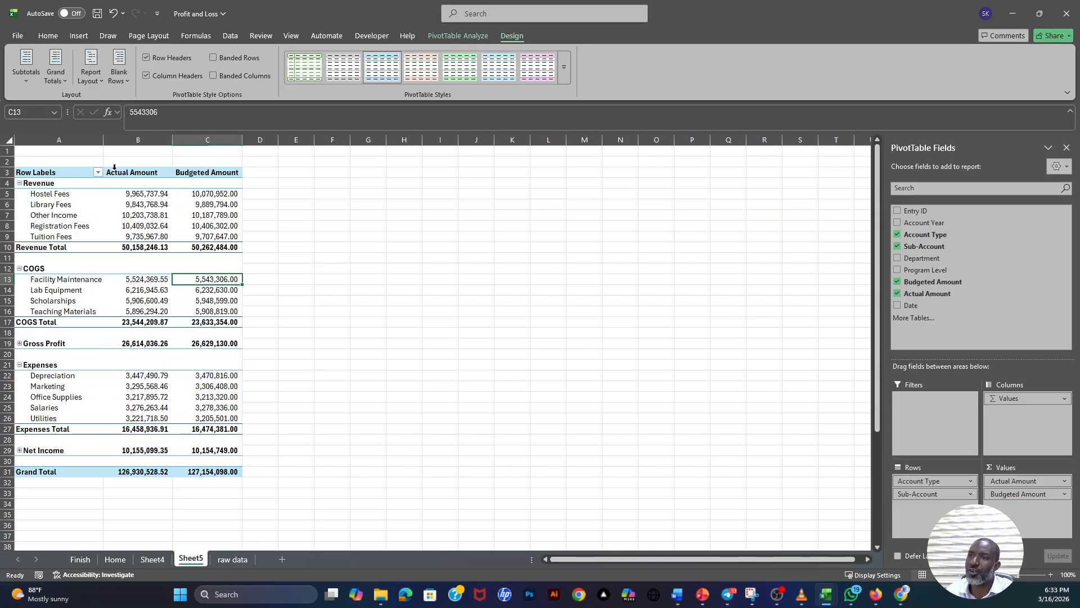
pyautogui.click(44, 172)
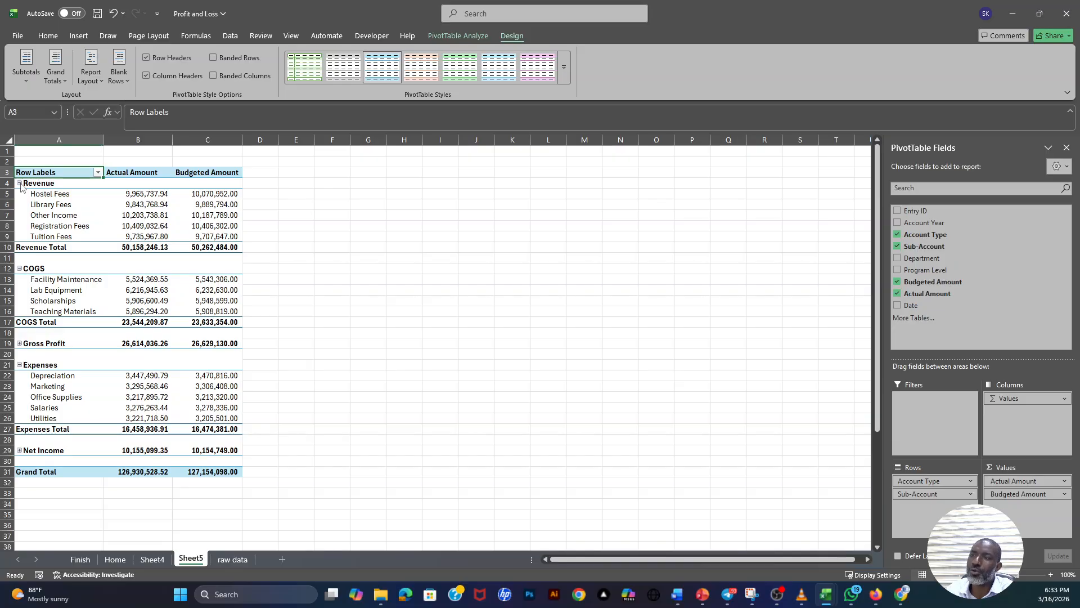
pyautogui.click(453, 36)
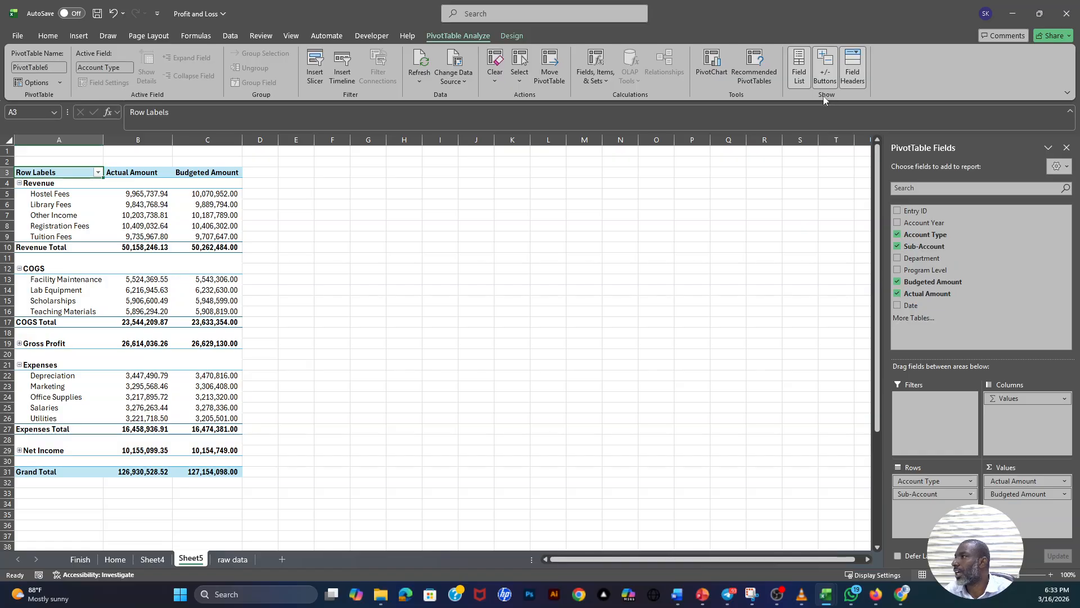
pyautogui.click(854, 70)
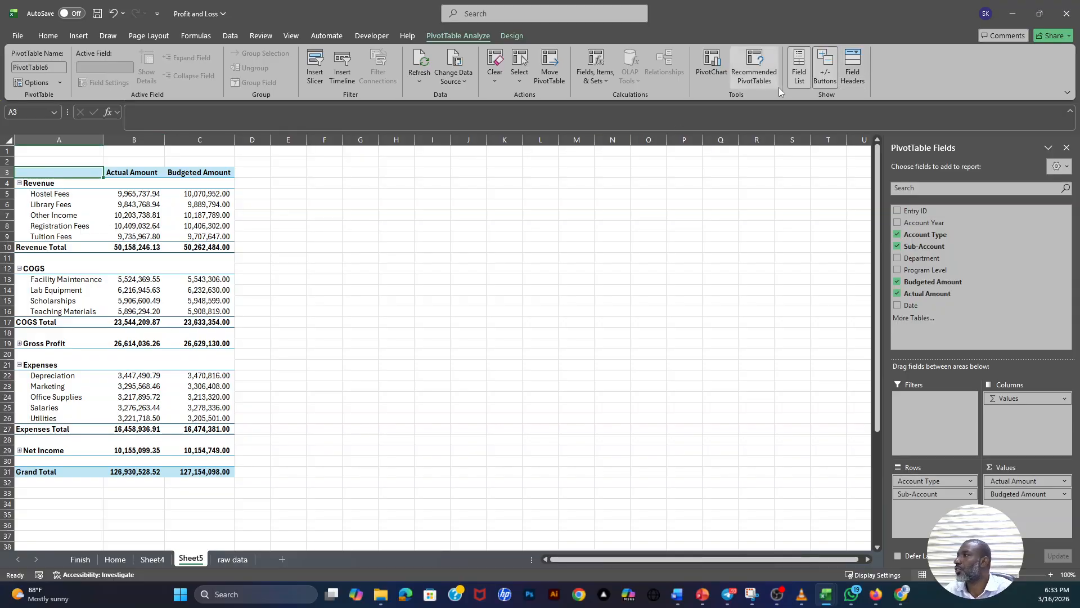
pyautogui.click(826, 75)
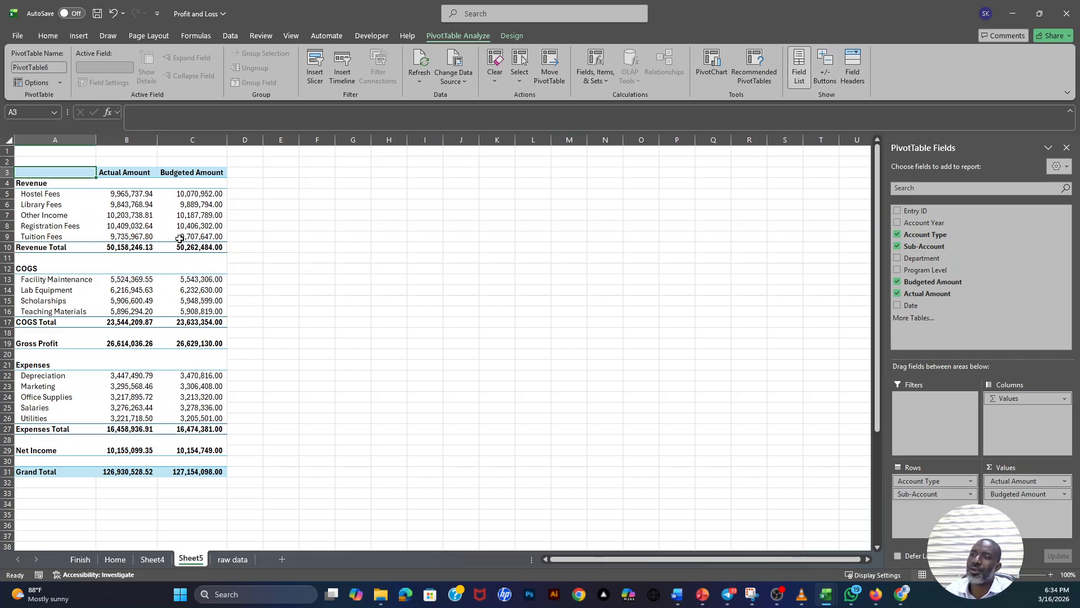
# - Turn off the PivotTable's grand totals for rows and columns
pyautogui.click(135, 220)
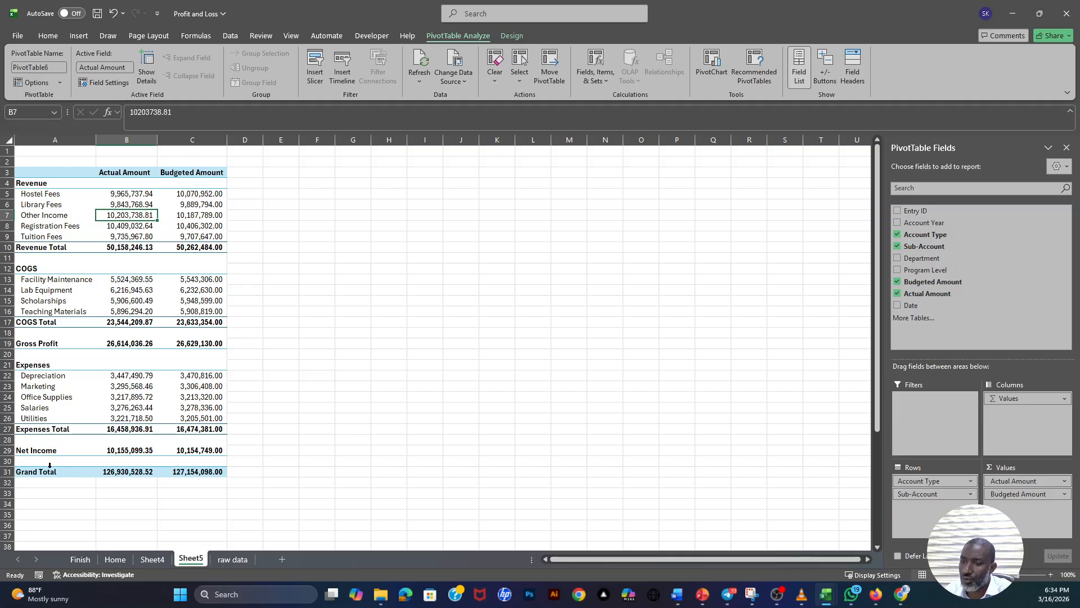
pyautogui.moveTo(42, 474); pyautogui.dragTo(214, 473)
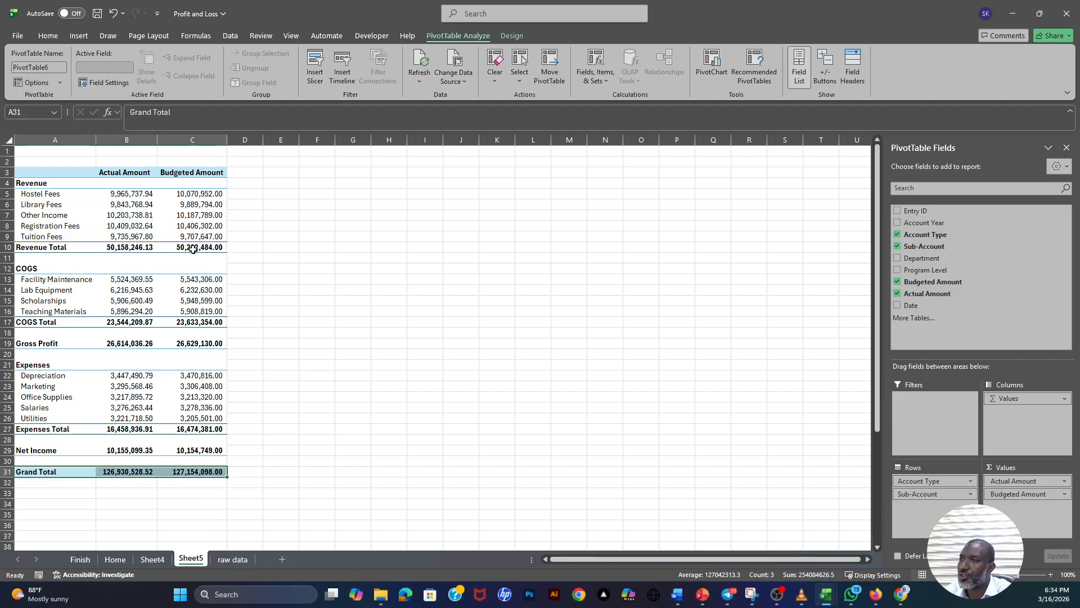
pyautogui.click(190, 226)
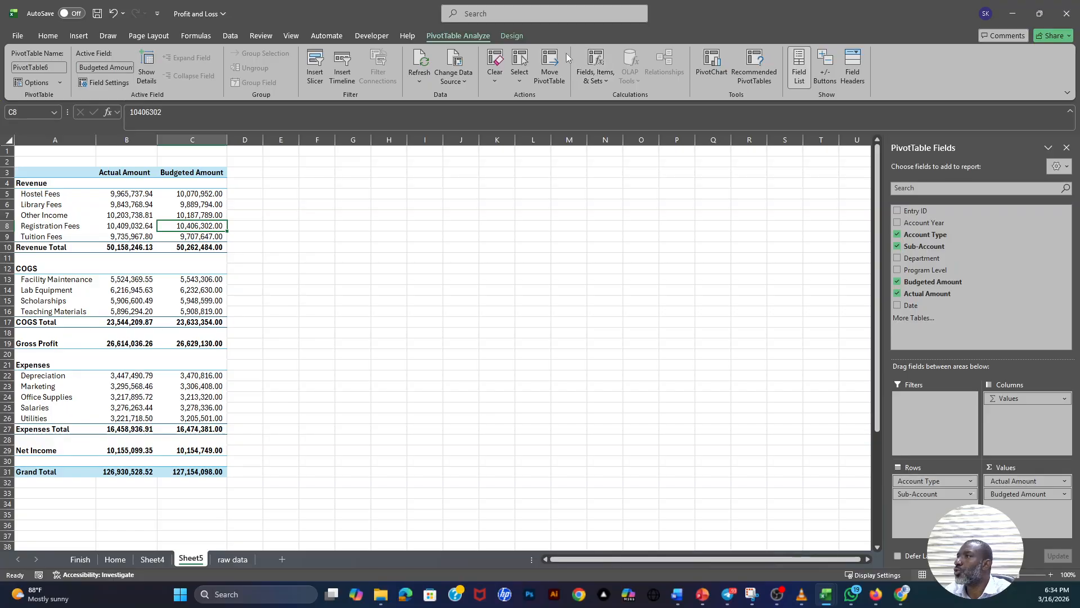
pyautogui.click(509, 35)
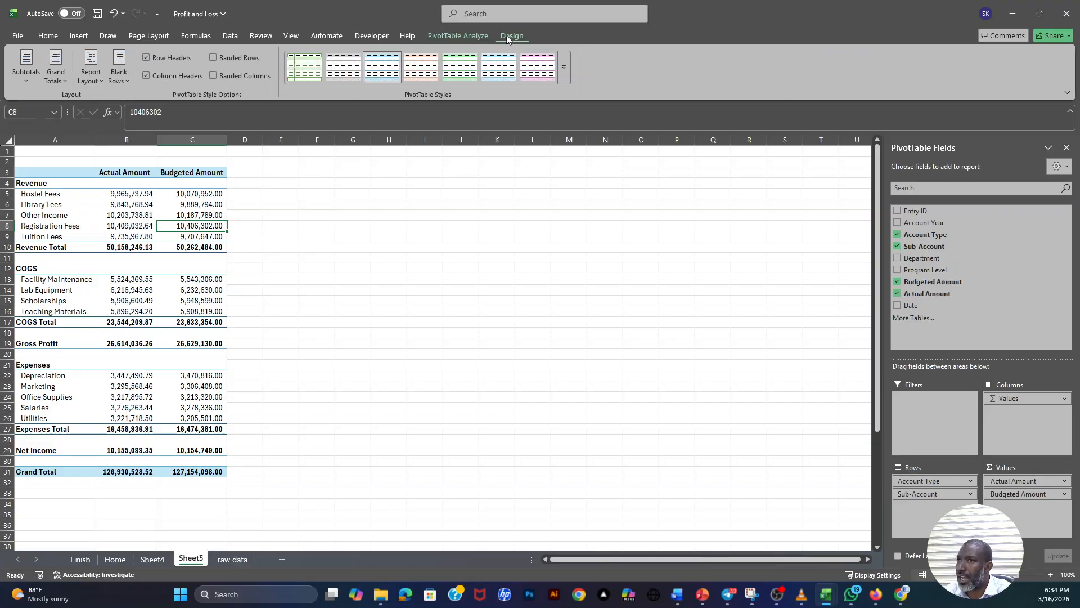
pyautogui.click(66, 79)
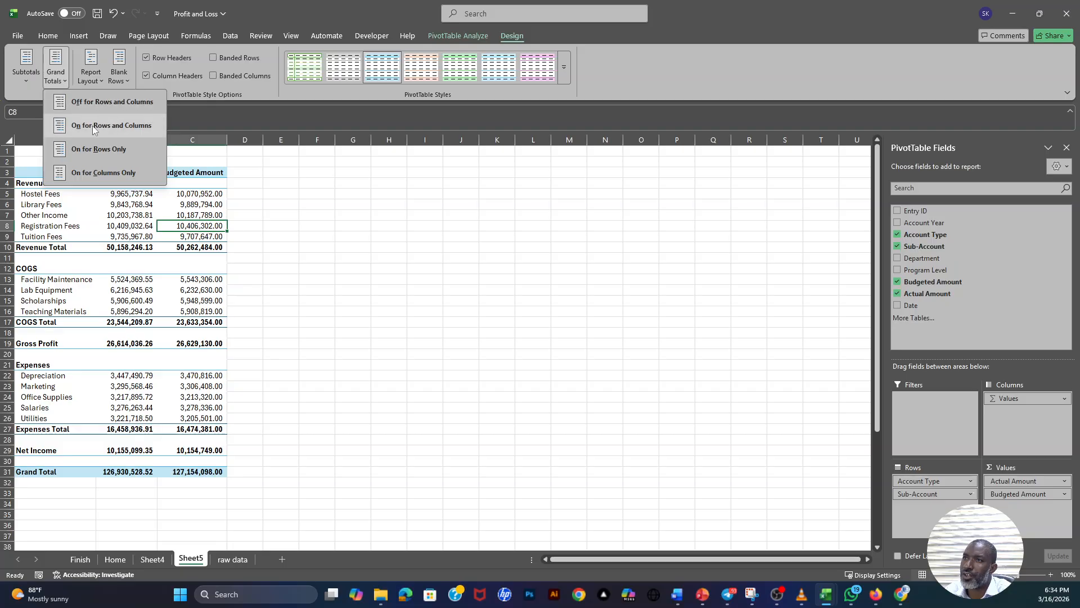
pyautogui.click(128, 126)
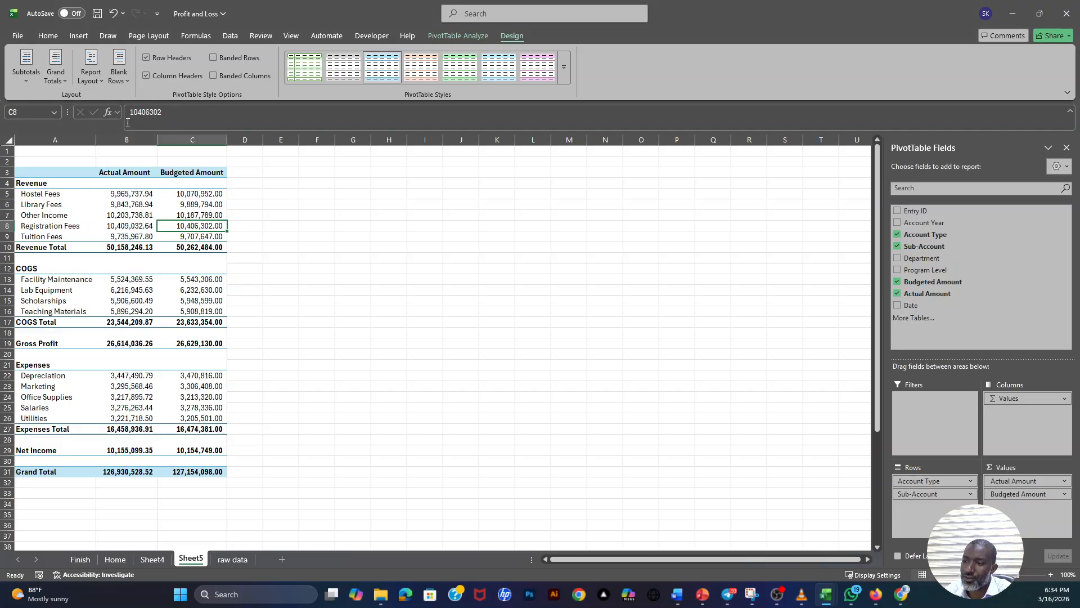
pyautogui.click(64, 81)
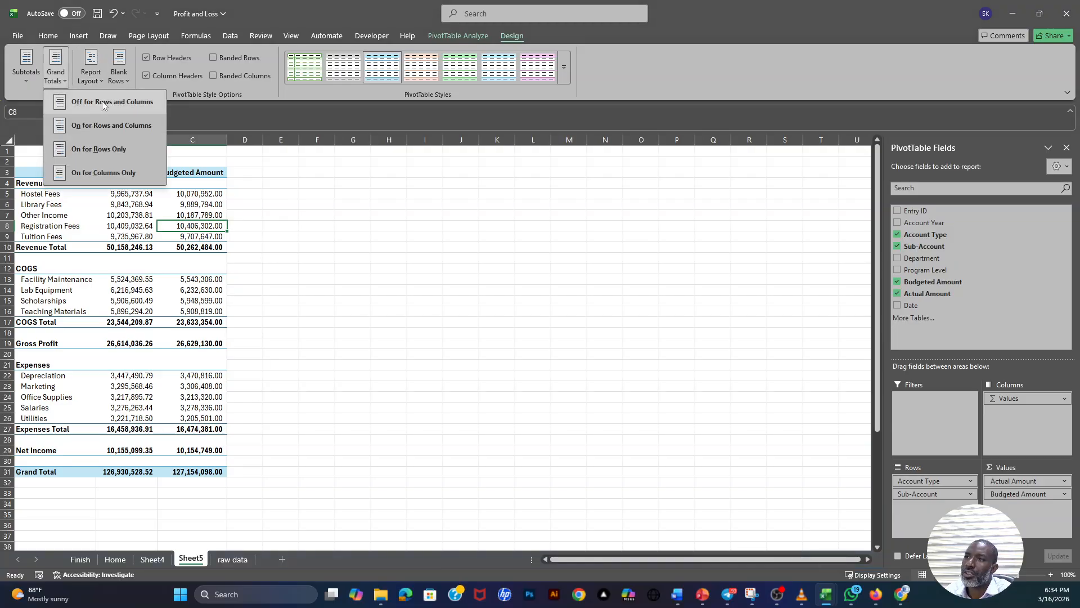
pyautogui.click(102, 101)
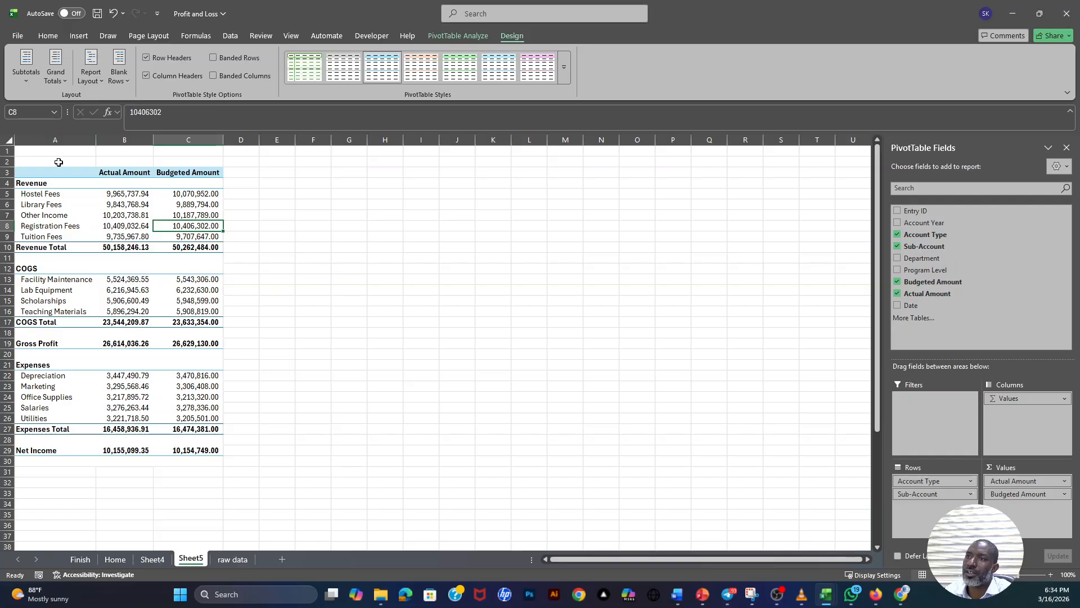
# - Insert two blank columns before the PivotTable and widen its Actual Amount and Budgeted Amount columns
pyautogui.moveTo(56, 139); pyautogui.dragTo(113, 141)
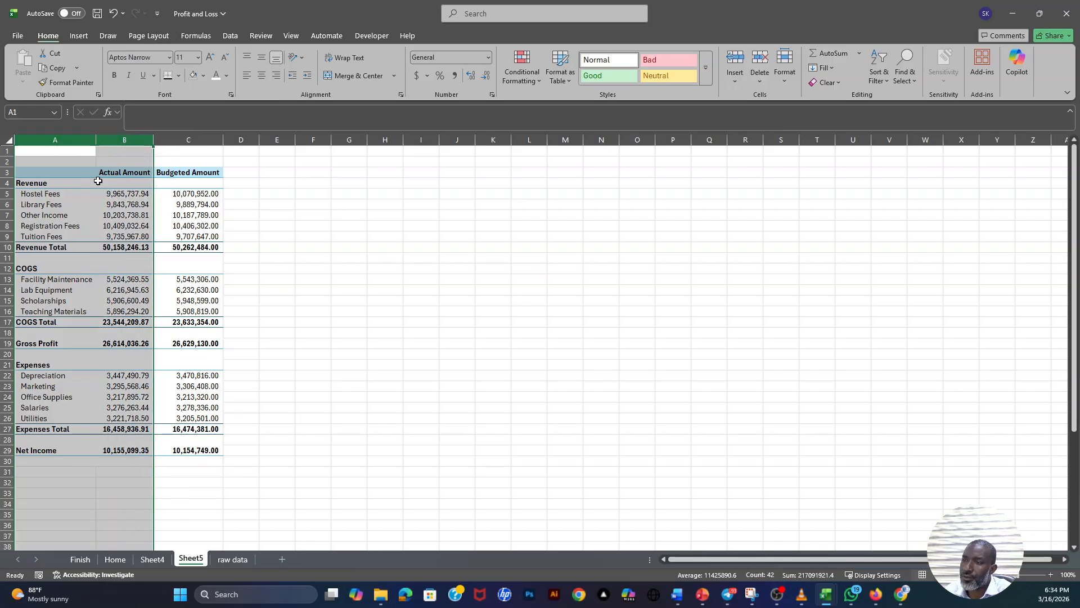
pyautogui.rightClick(125, 139)
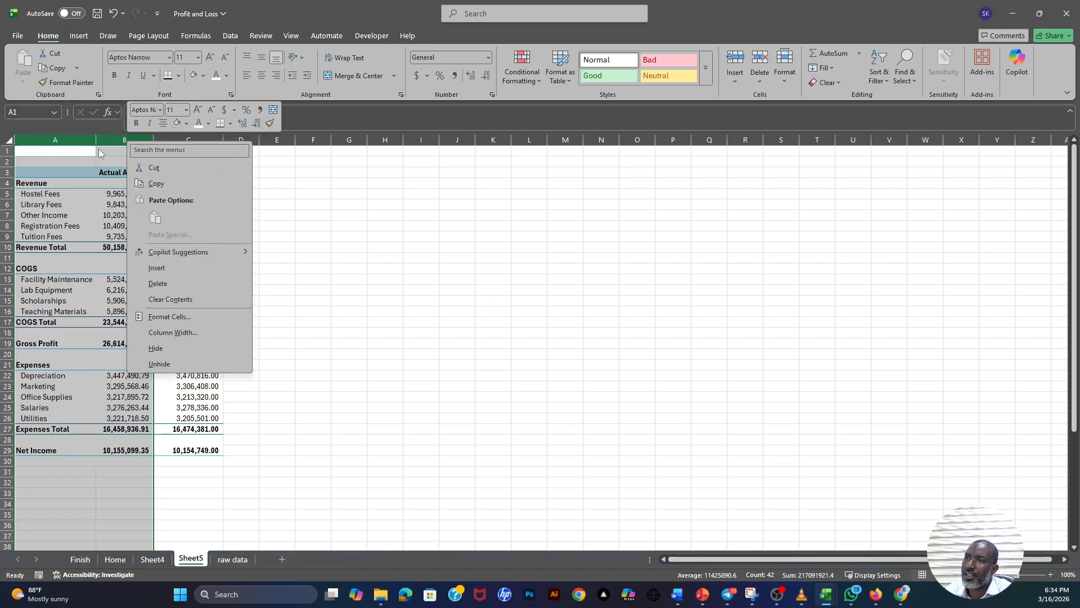
pyautogui.click(82, 141)
pyautogui.moveTo(82, 138); pyautogui.dragTo(125, 138)
pyautogui.rightClick(124, 139)
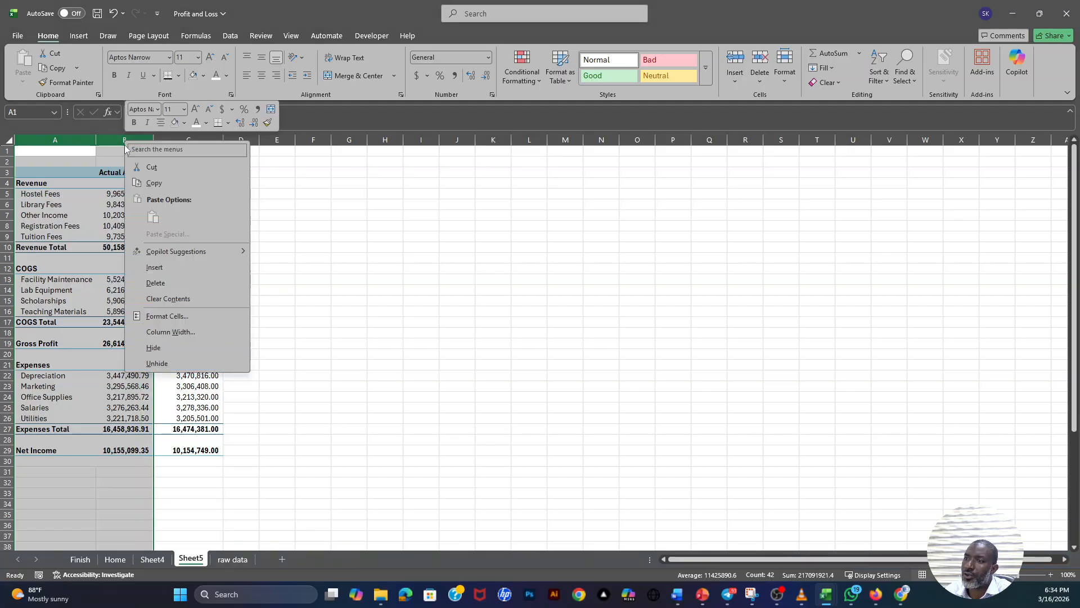
pyautogui.click(154, 266)
pyautogui.moveTo(90, 141); pyautogui.dragTo(113, 142)
pyautogui.click(356, 236)
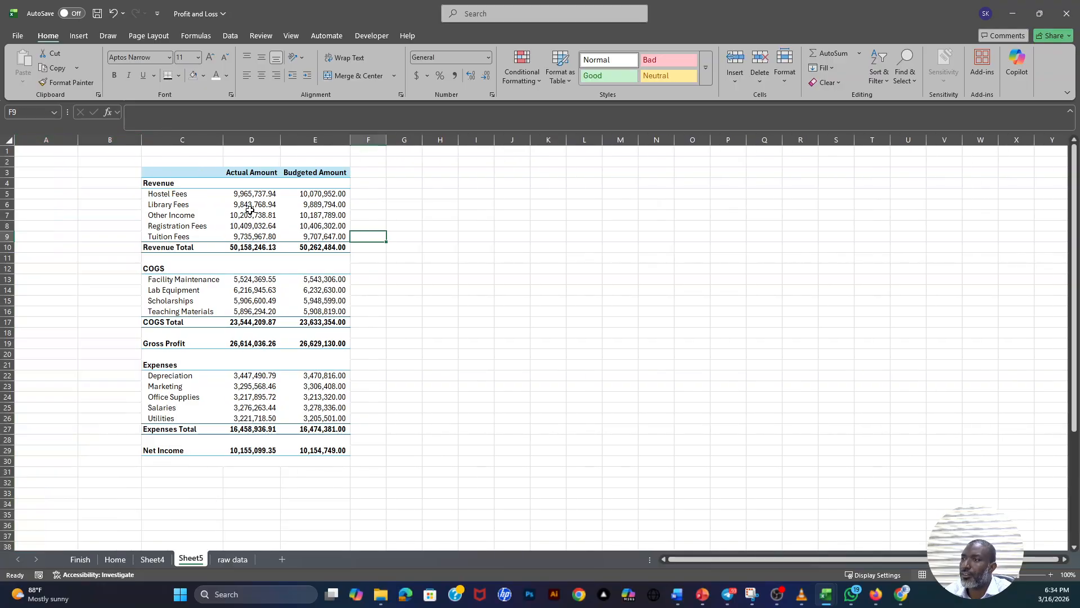
pyautogui.moveTo(280, 142); pyautogui.dragTo(306, 141)
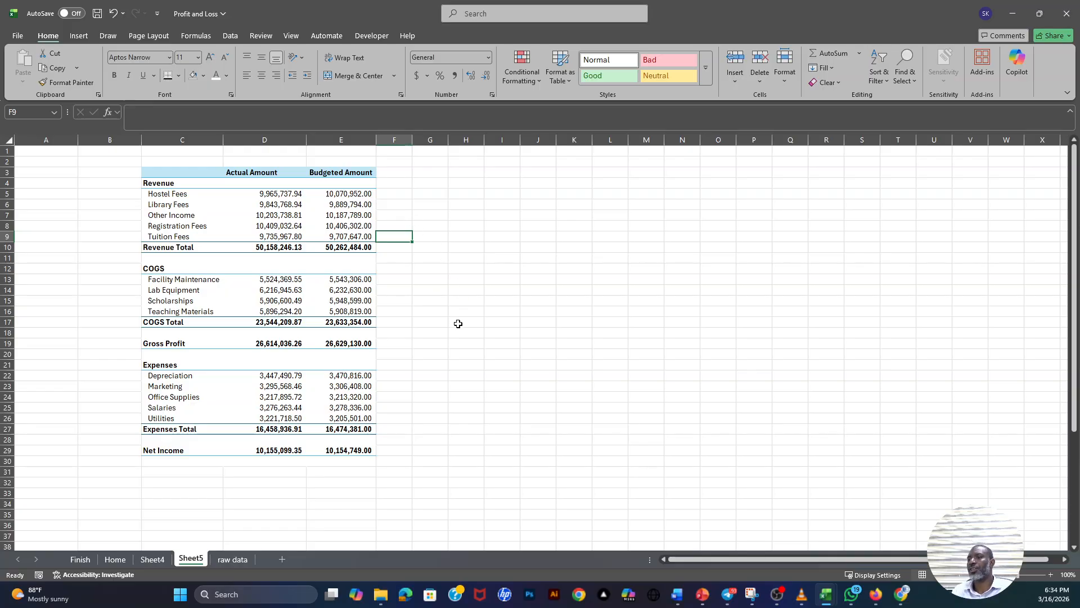
pyautogui.moveTo(377, 139); pyautogui.dragTo(385, 140)
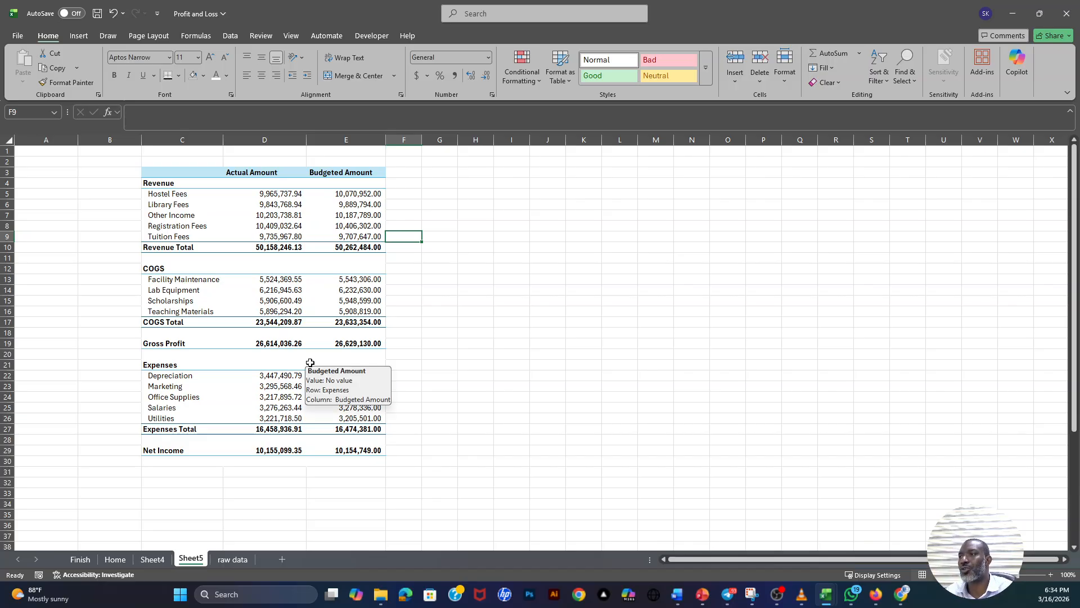
# - Examine the Hostel Fees actual and budgeted amounts in the PivotTable and the amount columns on the raw data sheet
pyautogui.click(273, 195)
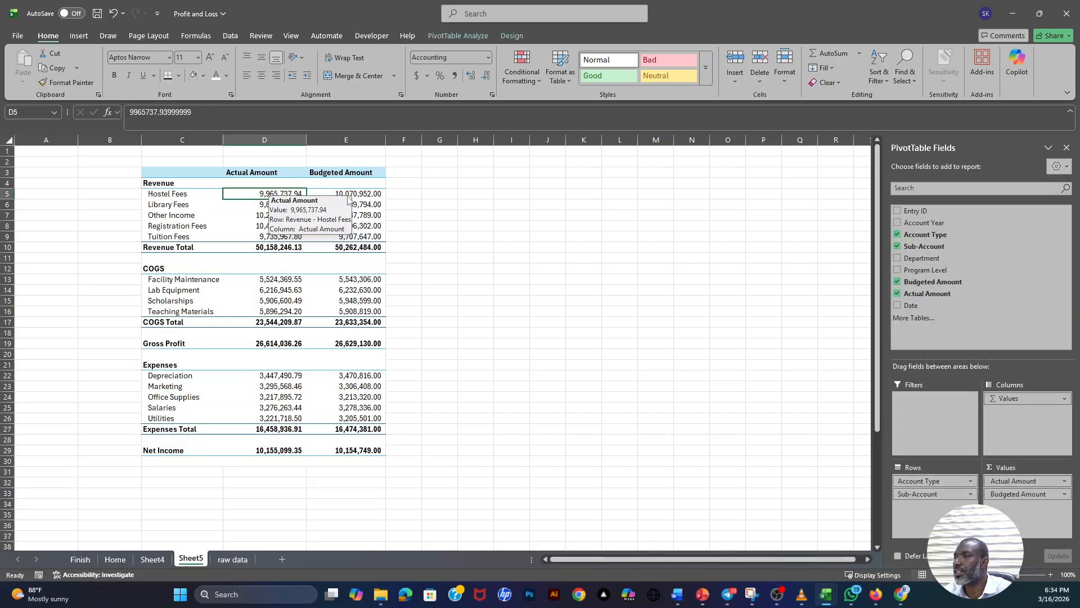
pyautogui.click(359, 194)
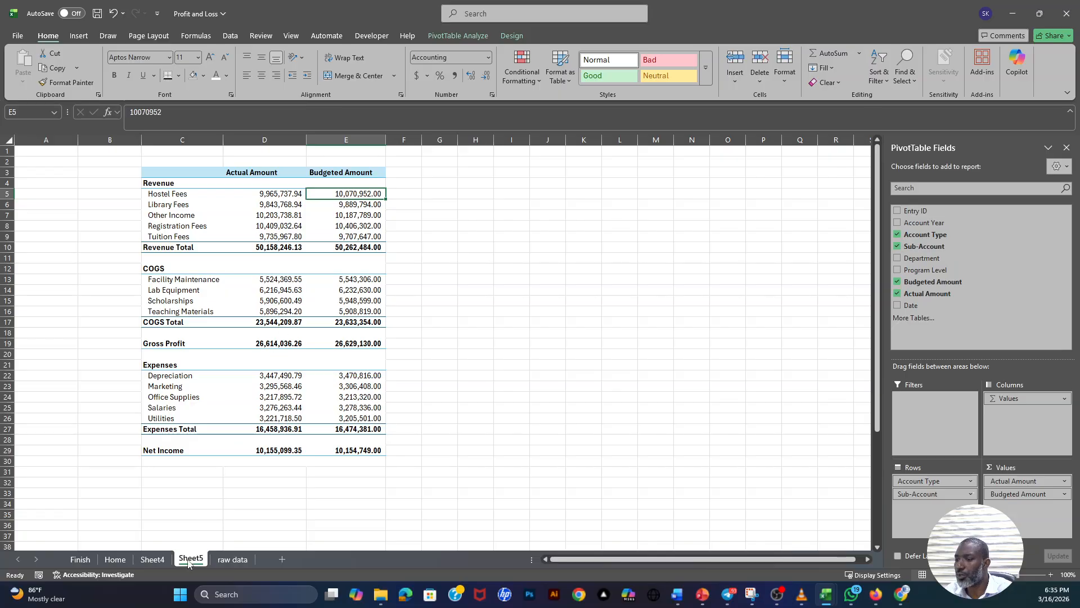
pyautogui.click(232, 560)
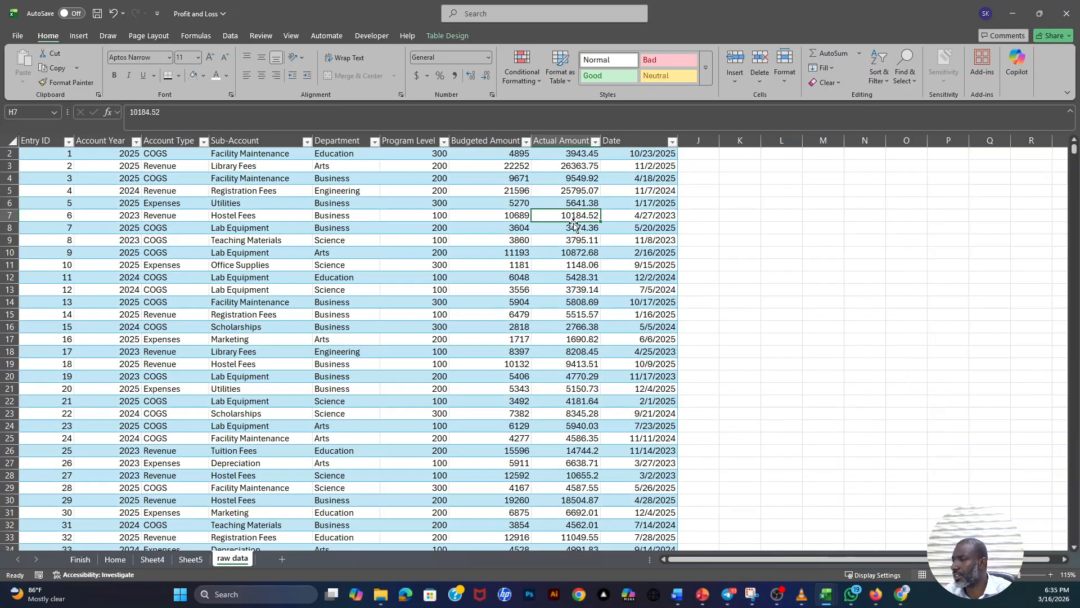
pyautogui.click(192, 559)
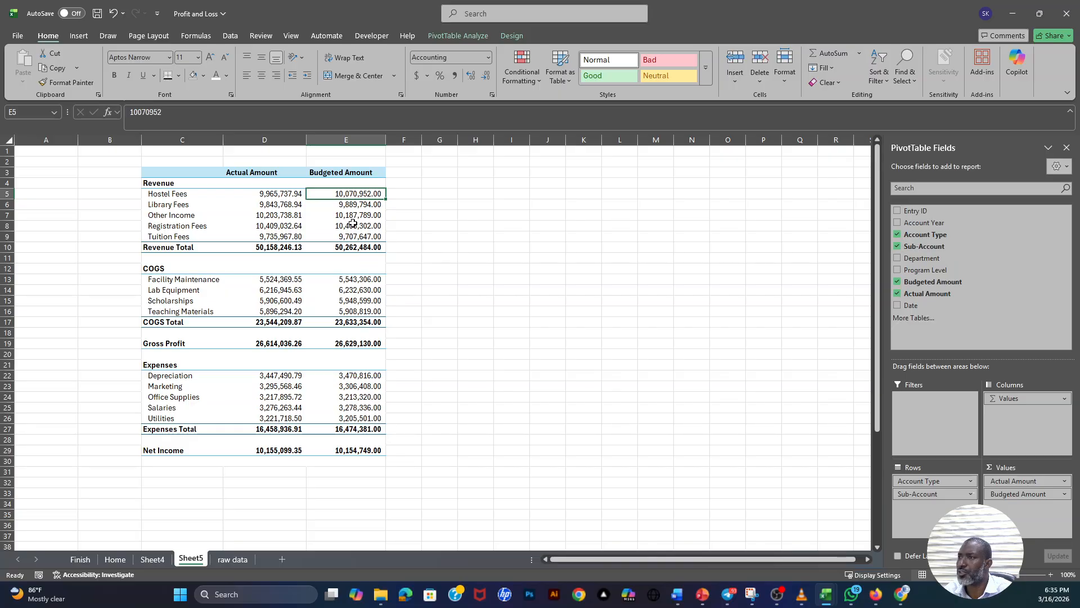
# - Start a new PivotTable calculated field from the Budgeted Amount header and name it Variance(GHS)
pyautogui.click(340, 173)
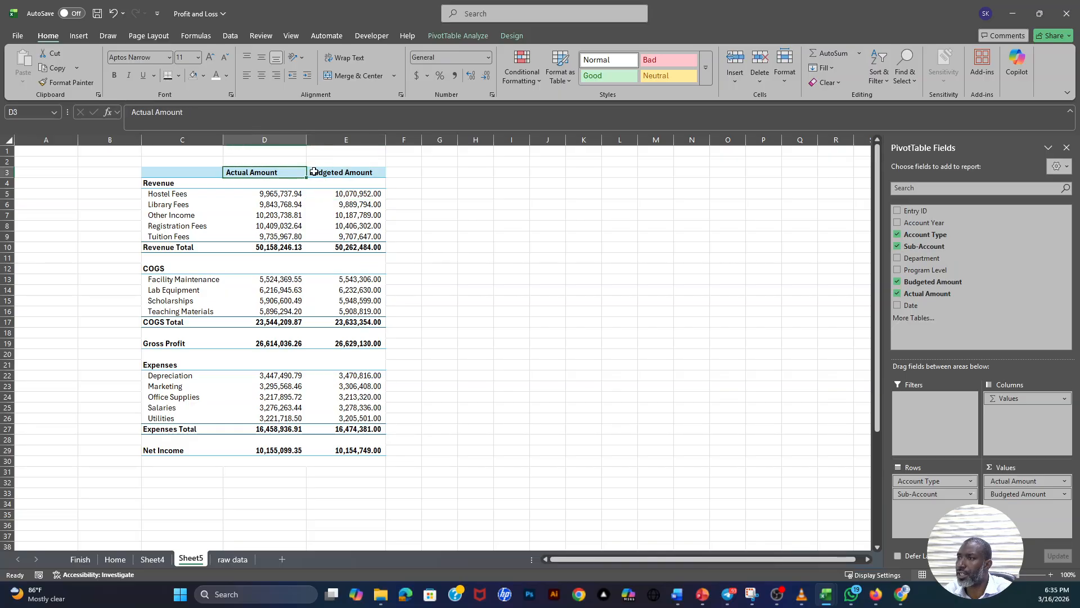
pyautogui.click(332, 168)
pyautogui.click(329, 173)
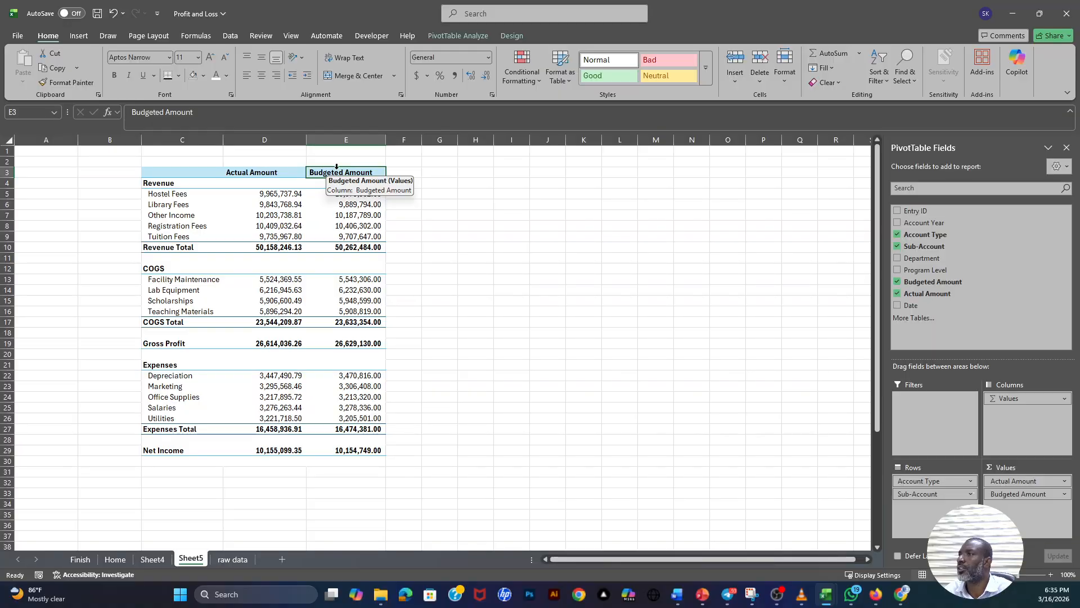
pyautogui.click(453, 36)
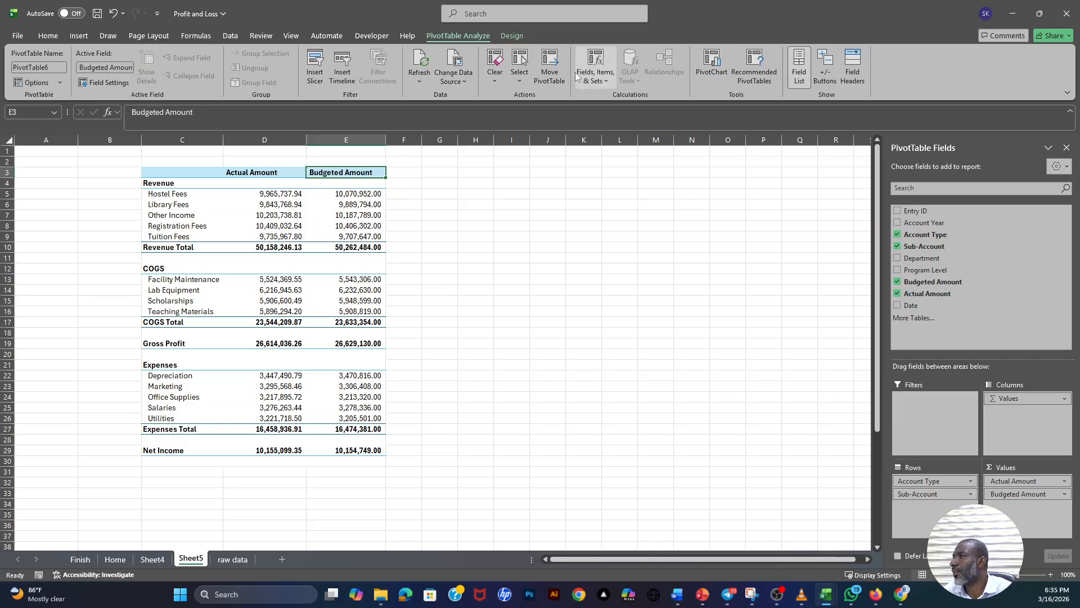
pyautogui.click(612, 78)
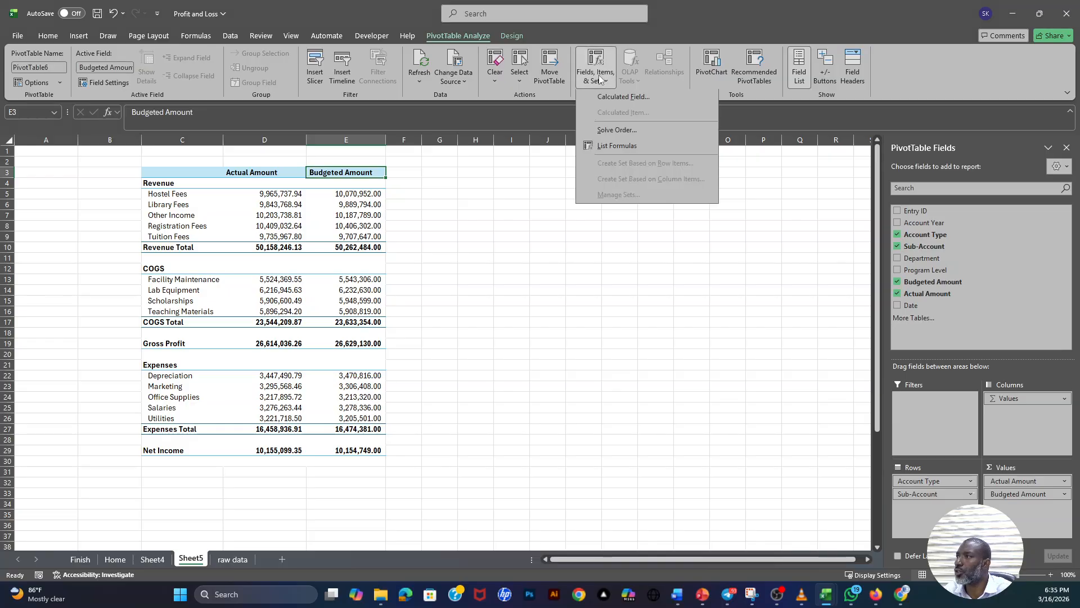
pyautogui.click(620, 99)
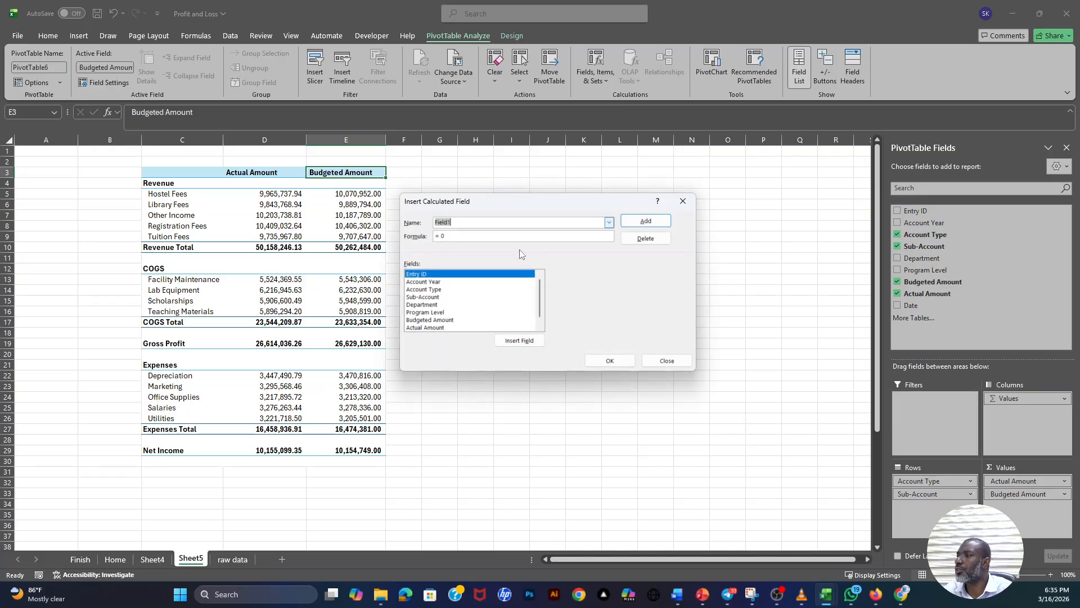
pyautogui.write('V')
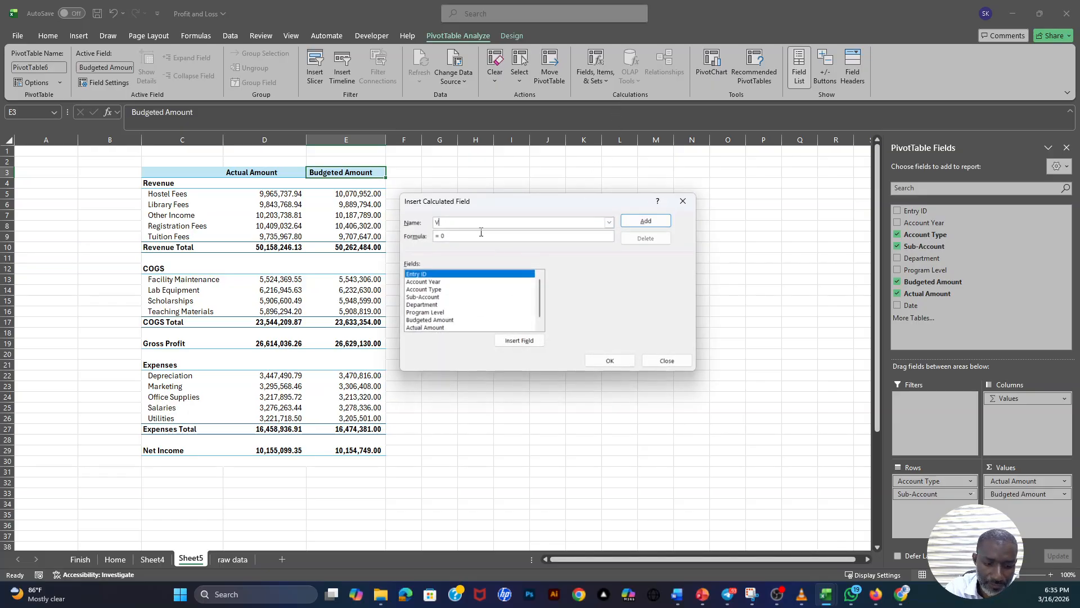
pyautogui.write('ariance')
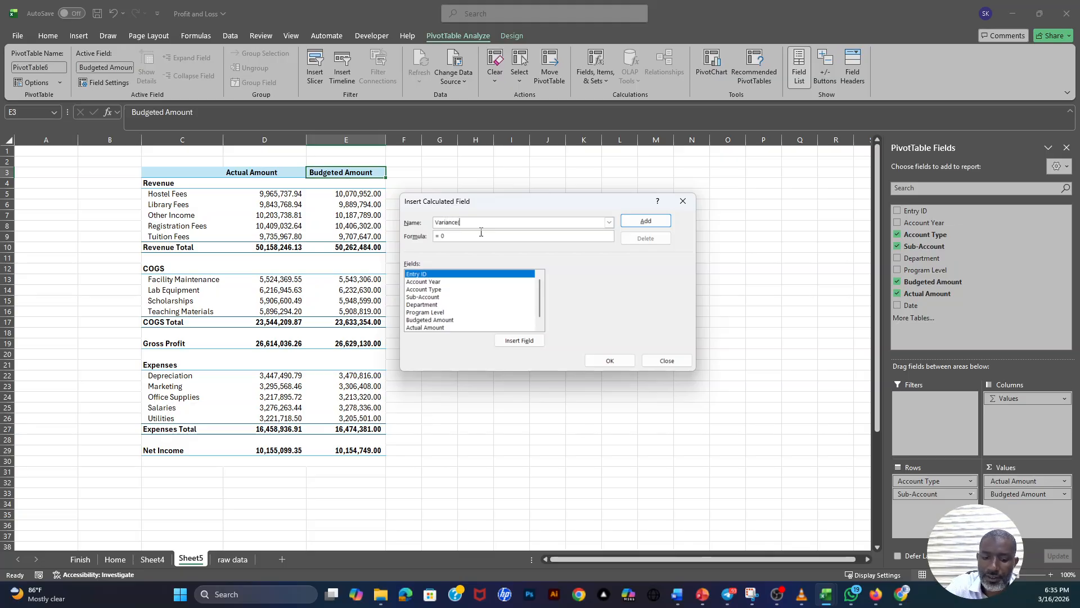
pyautogui.write('(')
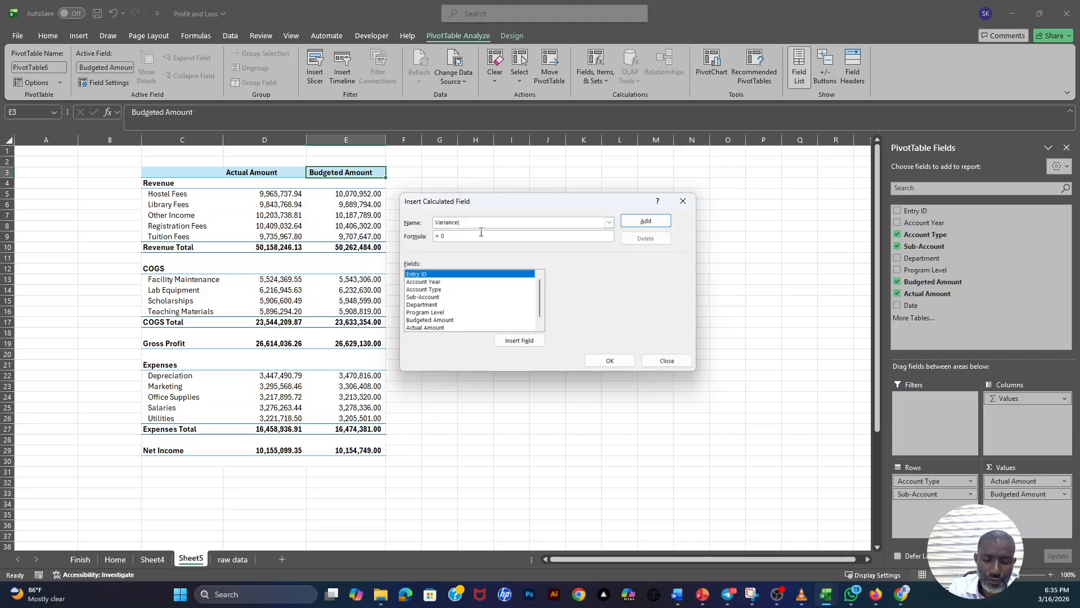
pyautogui.write('GHS')
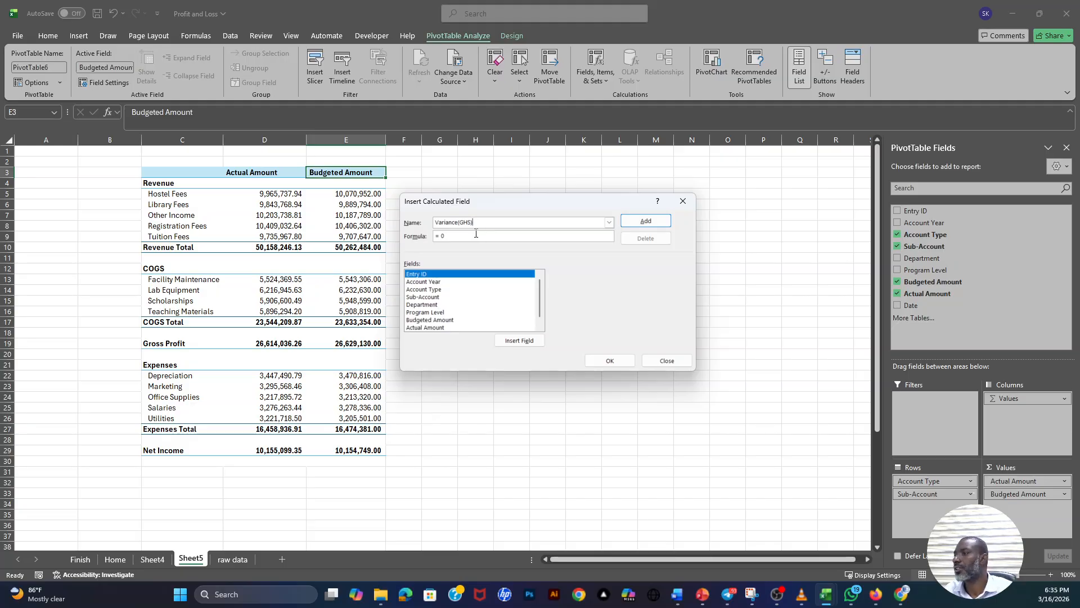
# - Set the Variance(GHS) formula to 'Actual Amount' - 'Budgeted Amount' and add the field
pyautogui.click(460, 235)
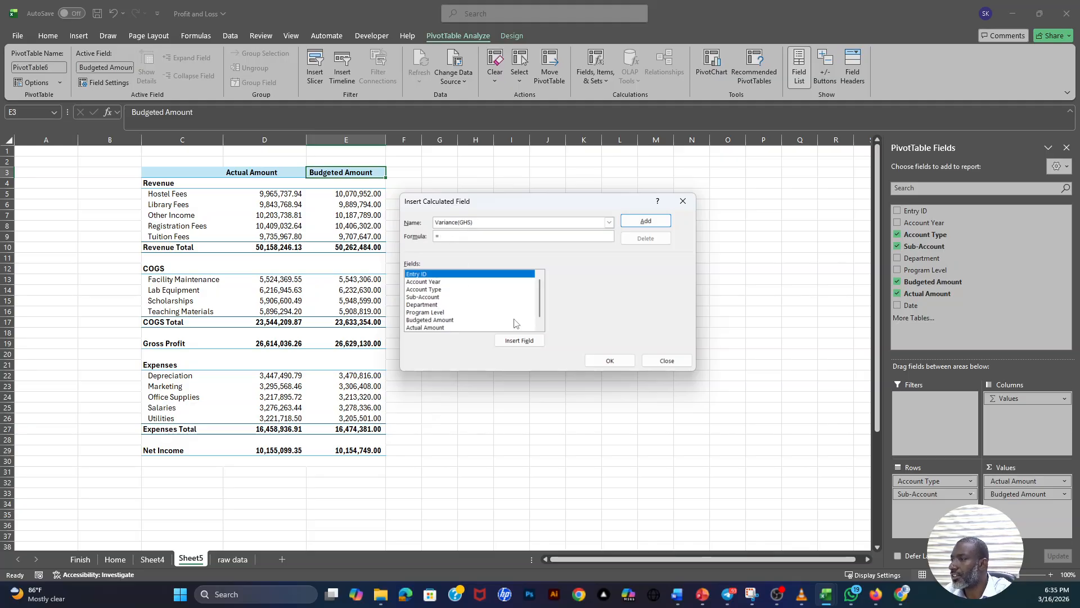
pyautogui.scroll(-1, 541, 296)
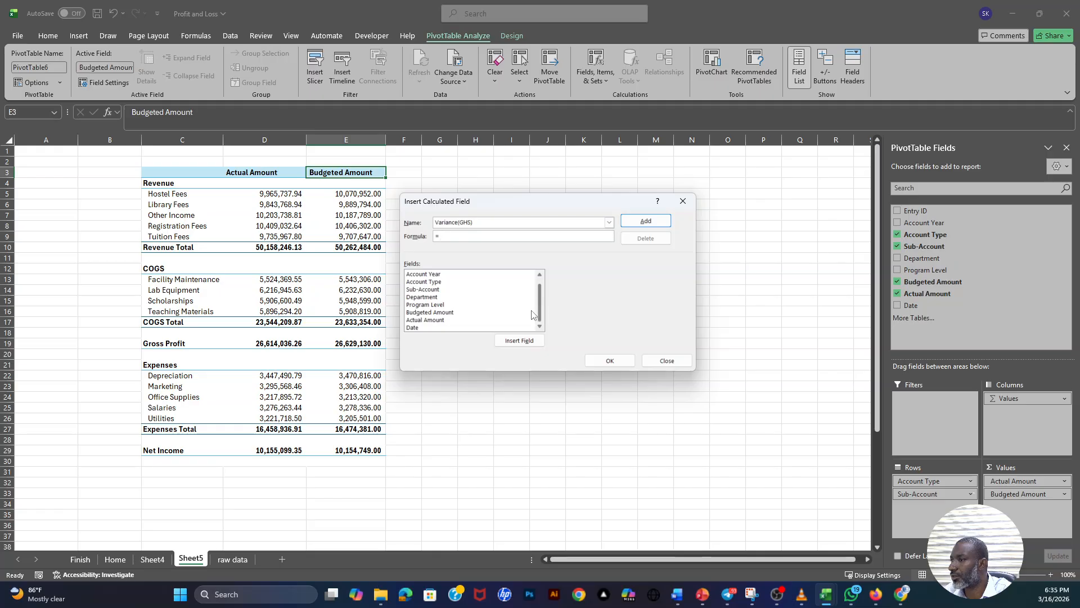
pyautogui.click(423, 320)
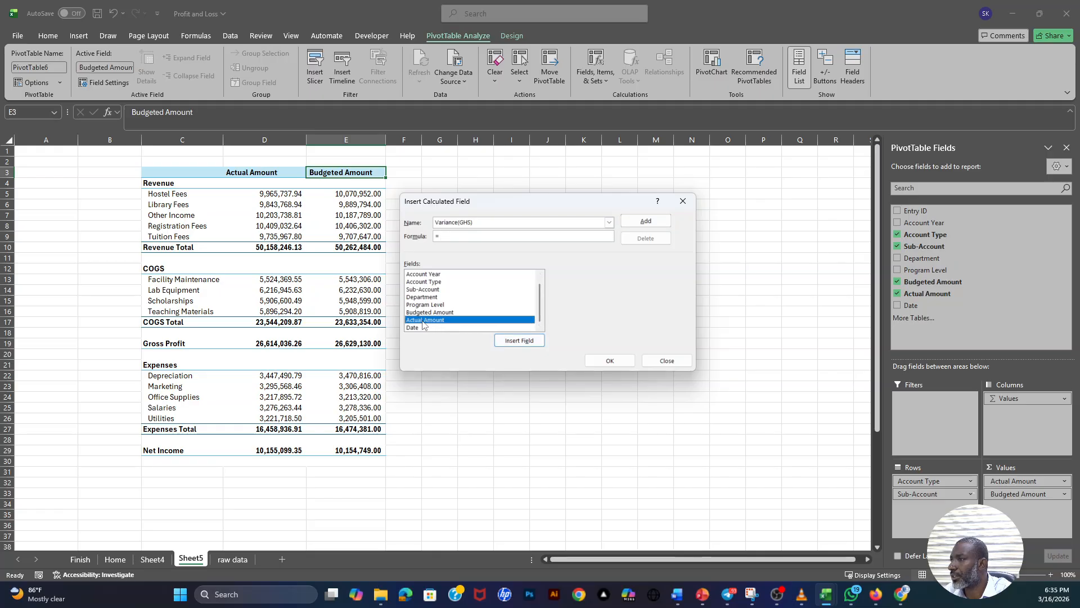
pyautogui.click(523, 341)
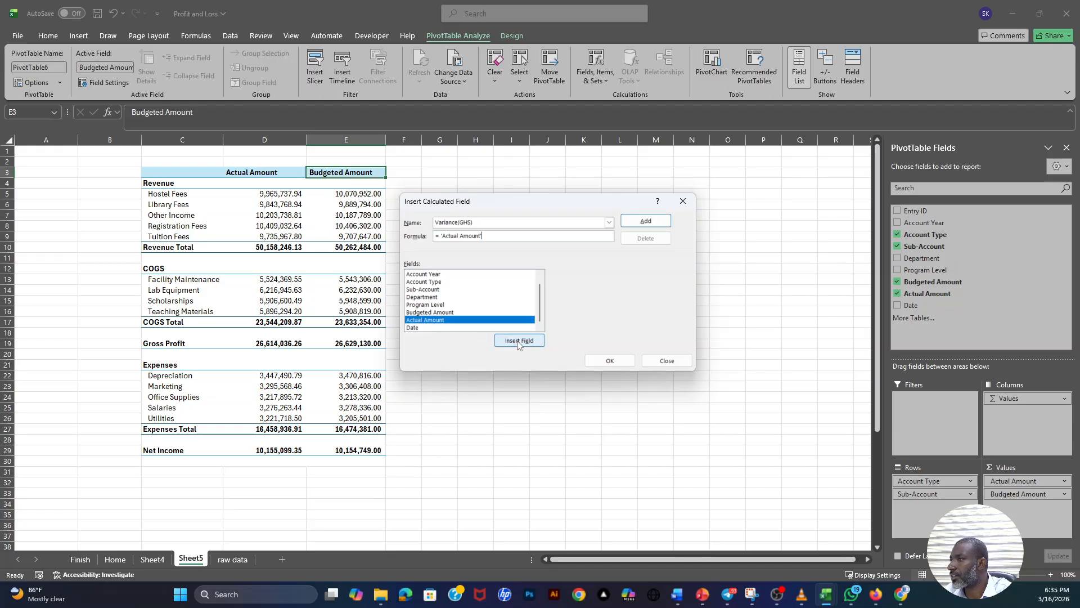
pyautogui.write('-')
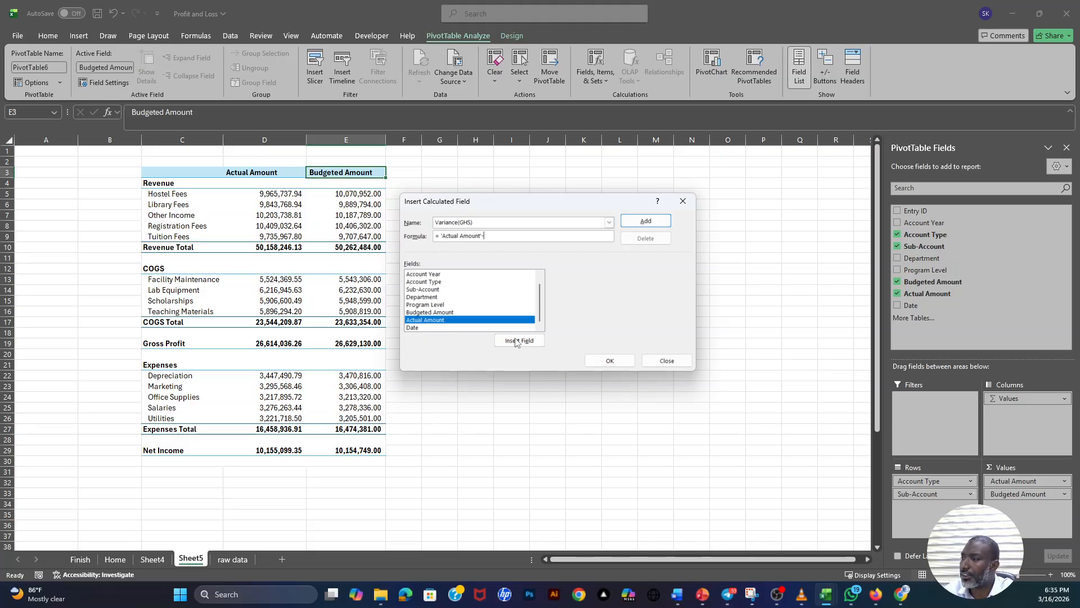
pyautogui.click(429, 313)
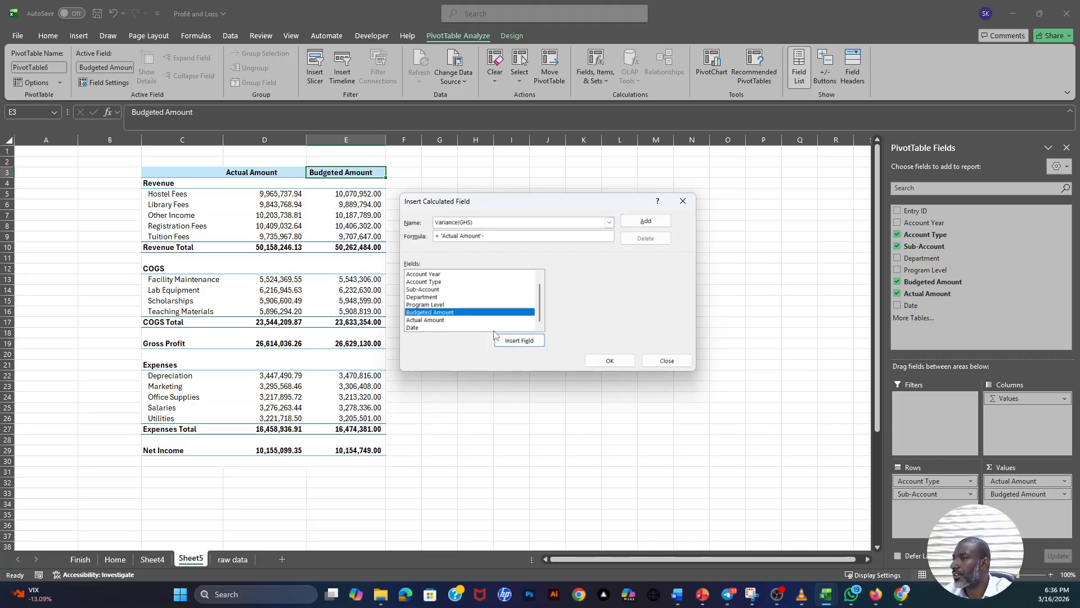
pyautogui.click(519, 340)
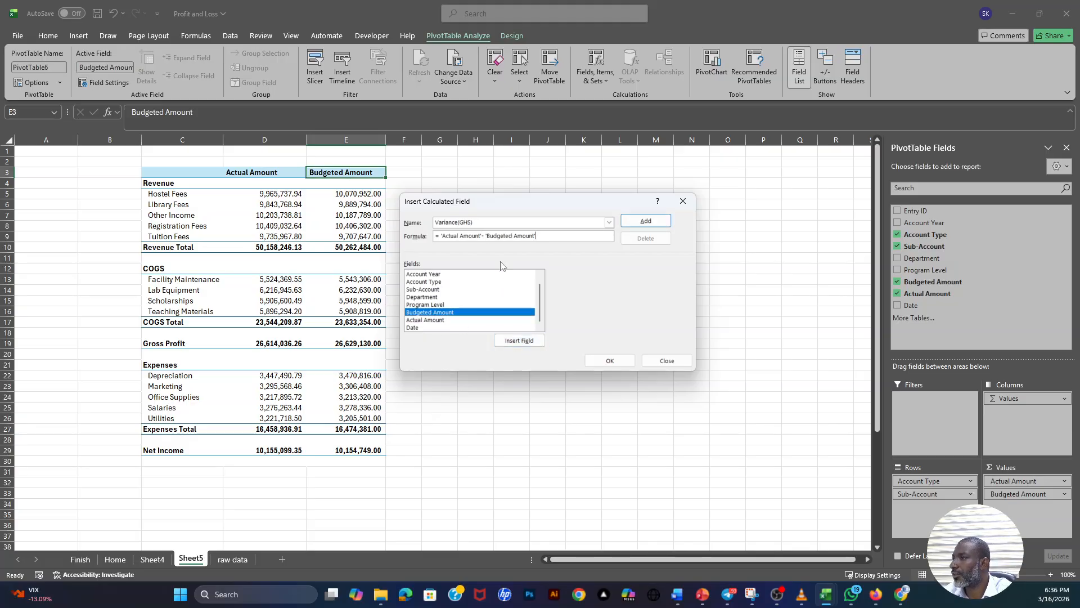
pyautogui.click(647, 222)
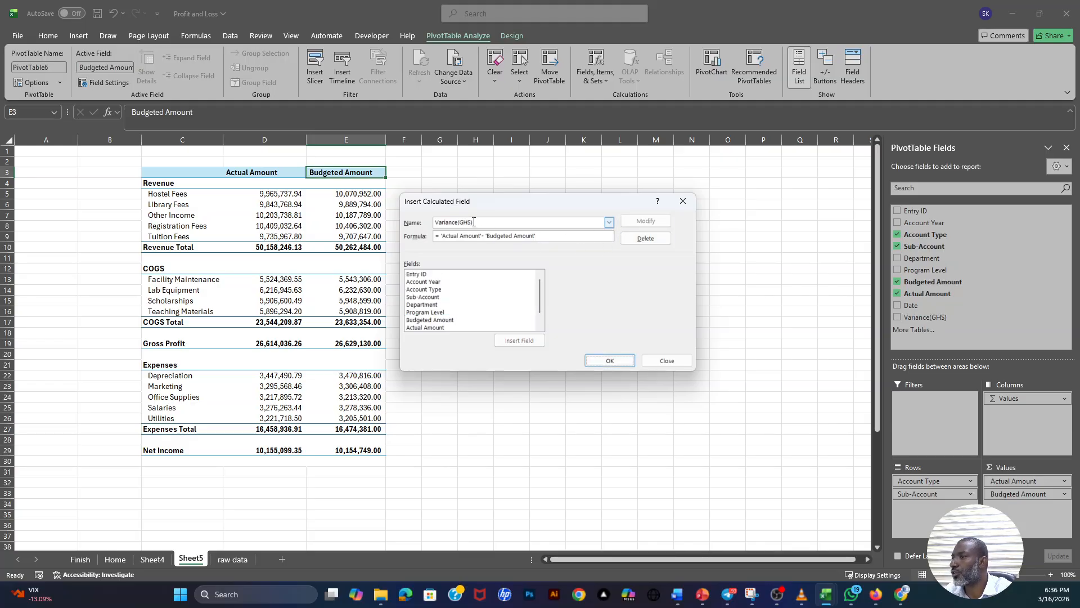
# - Add a second calculated field named Variance(%) with the formula 'Actual Amount'/'Budgeted Amount'-1, and insert both fields into the PivotTable
pyautogui.moveTo(473, 222); pyautogui.dragTo(459, 222)
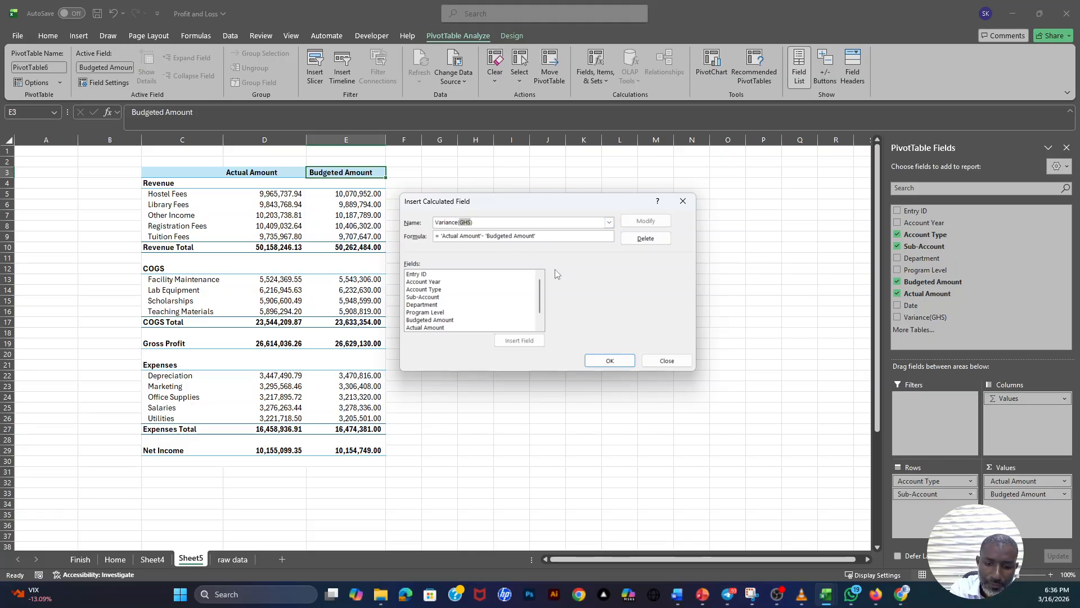
pyautogui.write('%')
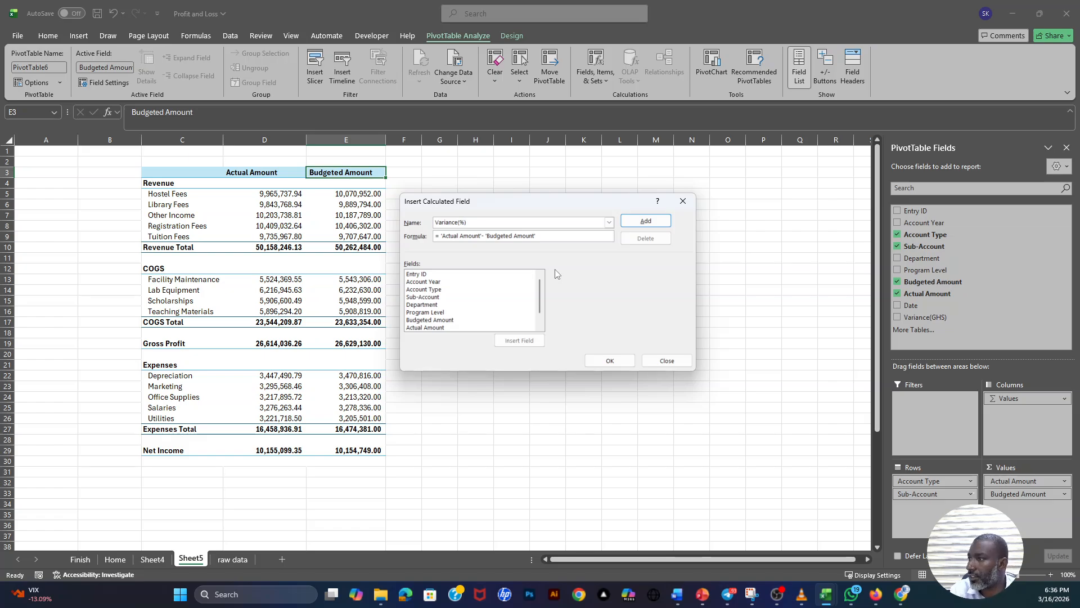
pyautogui.click(484, 235)
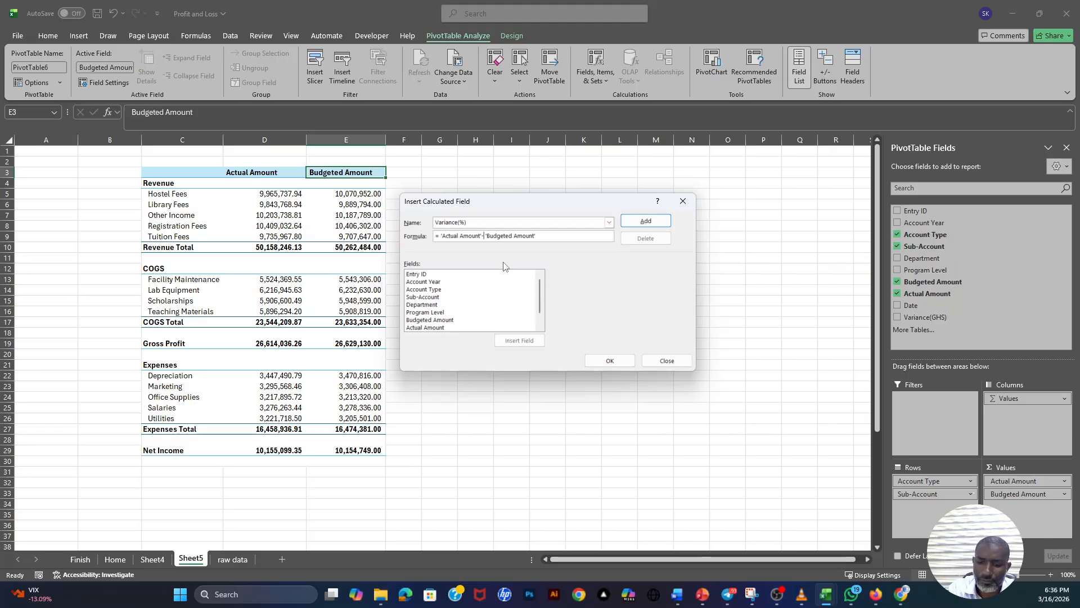
pyautogui.press('BackSpace')
pyautogui.write('/')
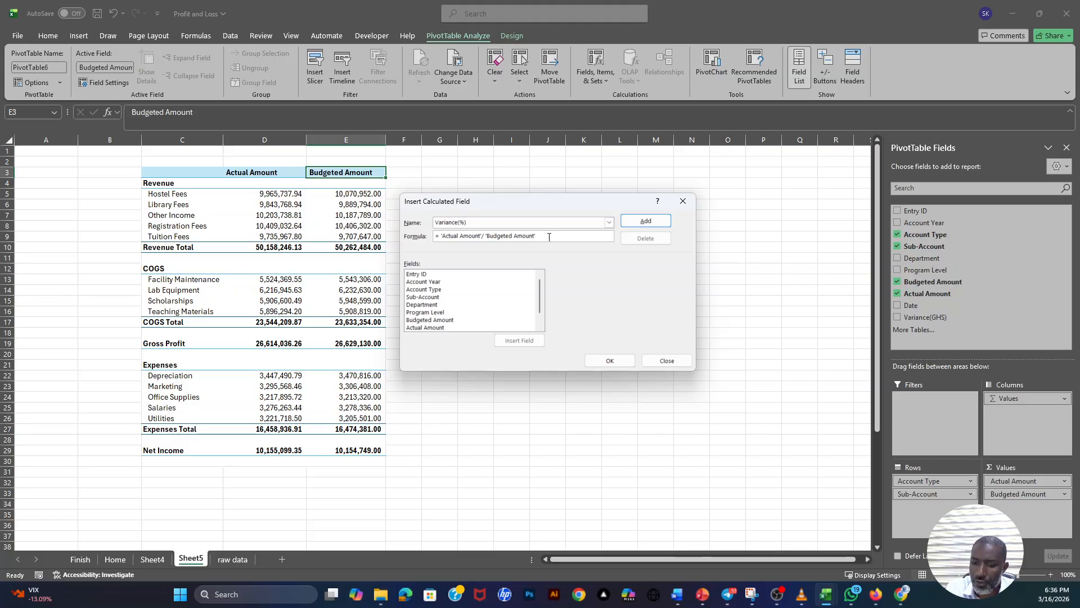
pyautogui.click(646, 222)
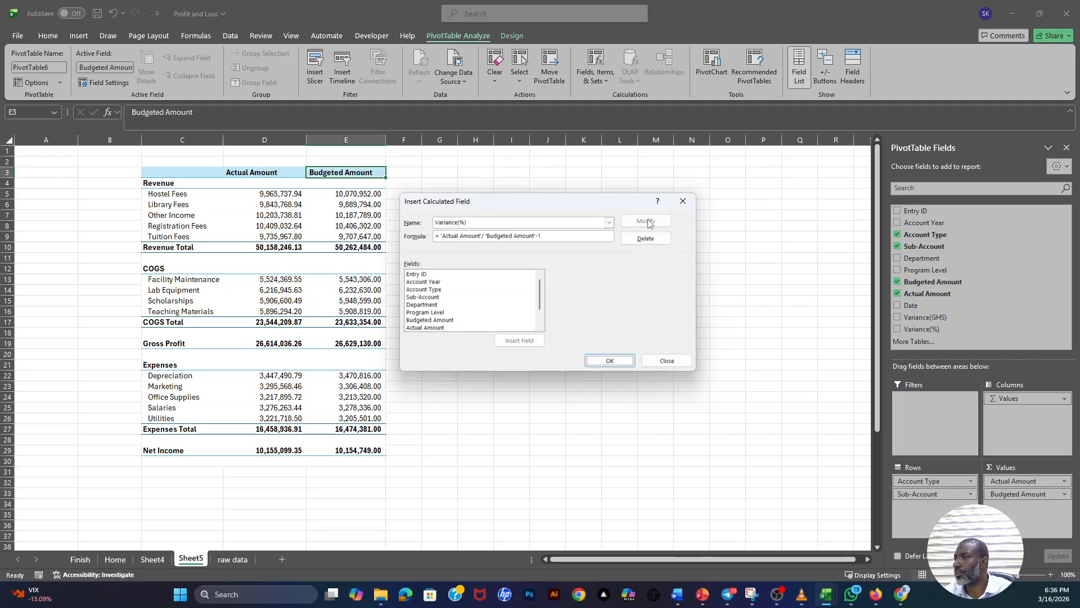
pyautogui.click(609, 361)
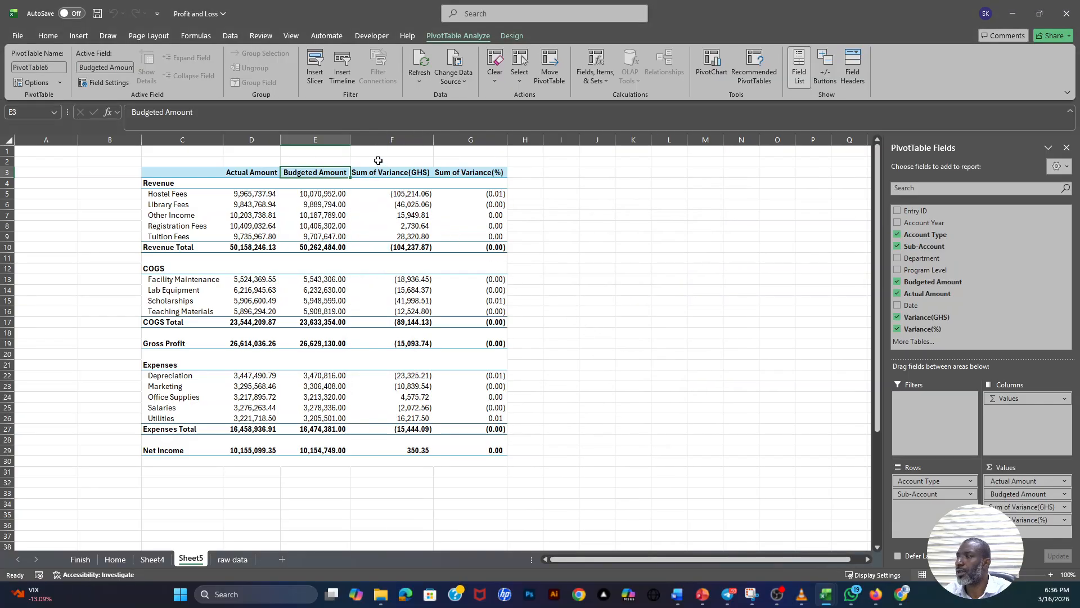
# - Format the Sum of Variance(%) values as percentages with two decimal places and widen that column slightly
pyautogui.moveTo(350, 141); pyautogui.dragTo(374, 140)
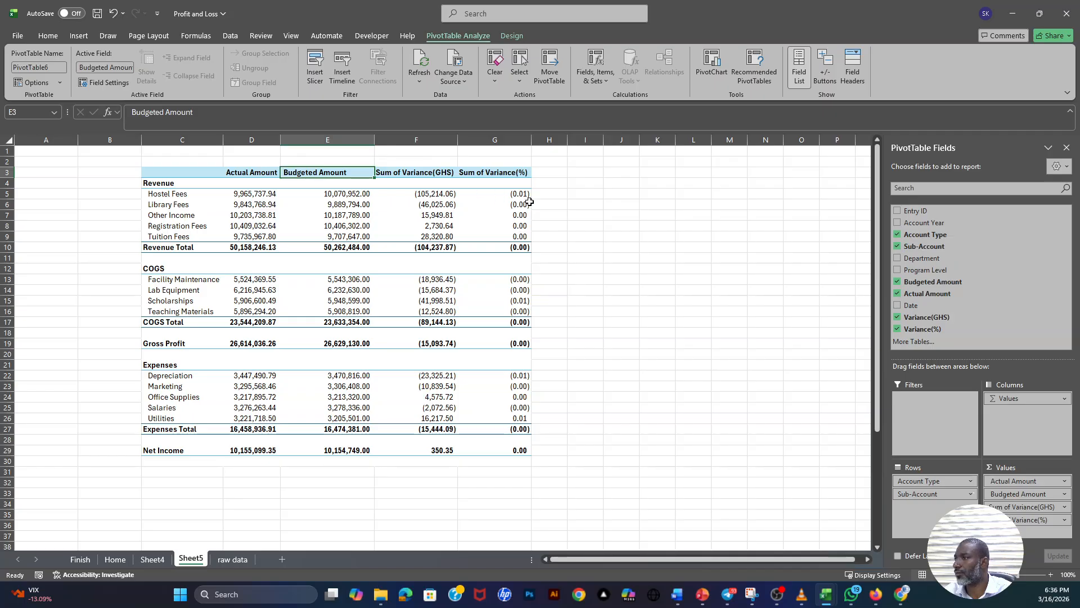
pyautogui.moveTo(520, 194); pyautogui.dragTo(511, 450)
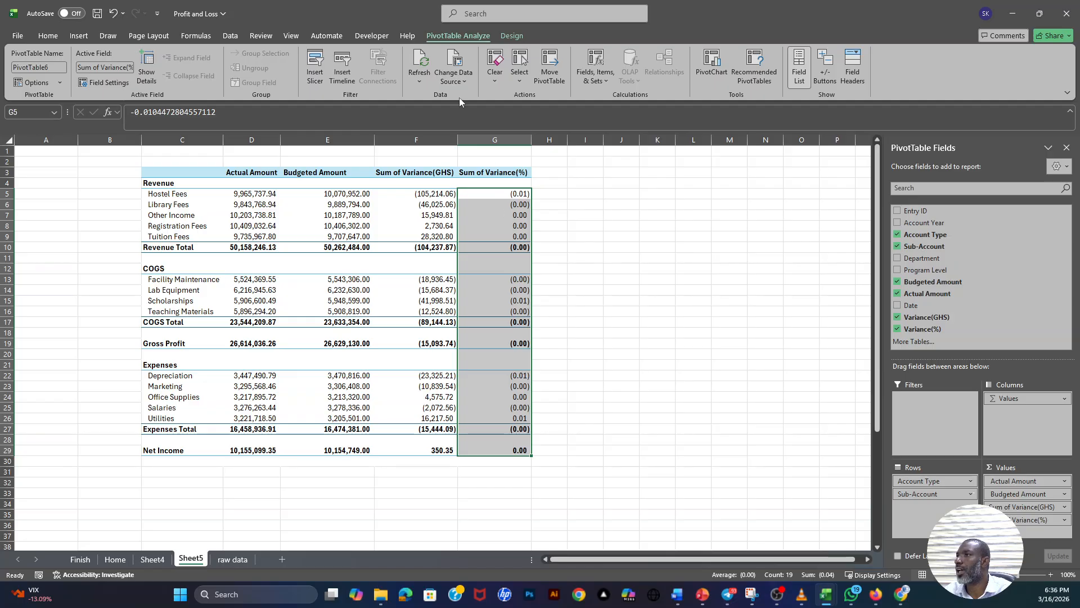
pyautogui.rightClick(500, 196)
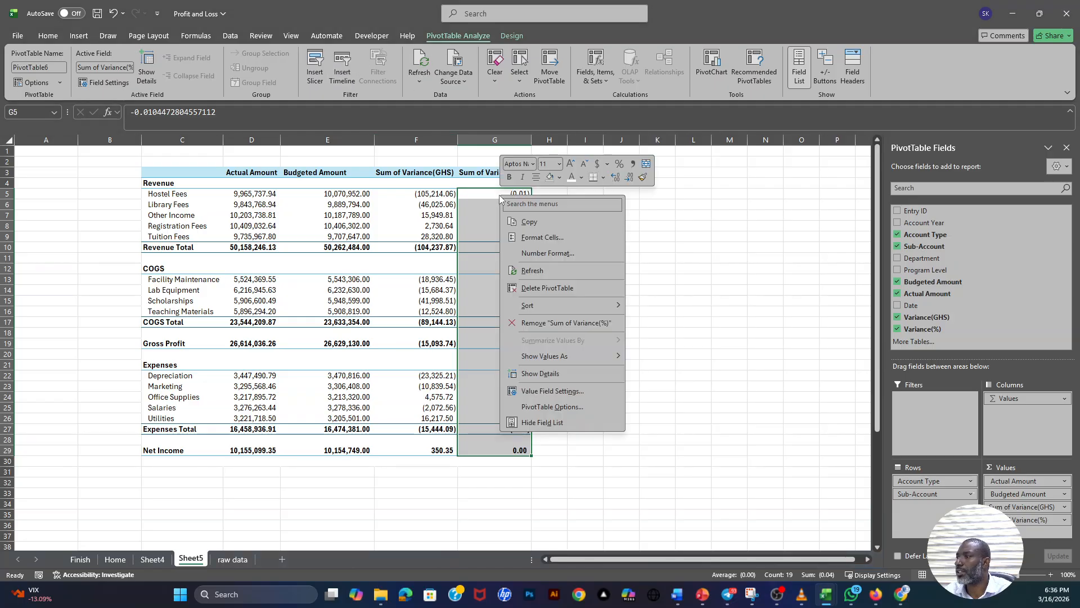
pyautogui.click(542, 254)
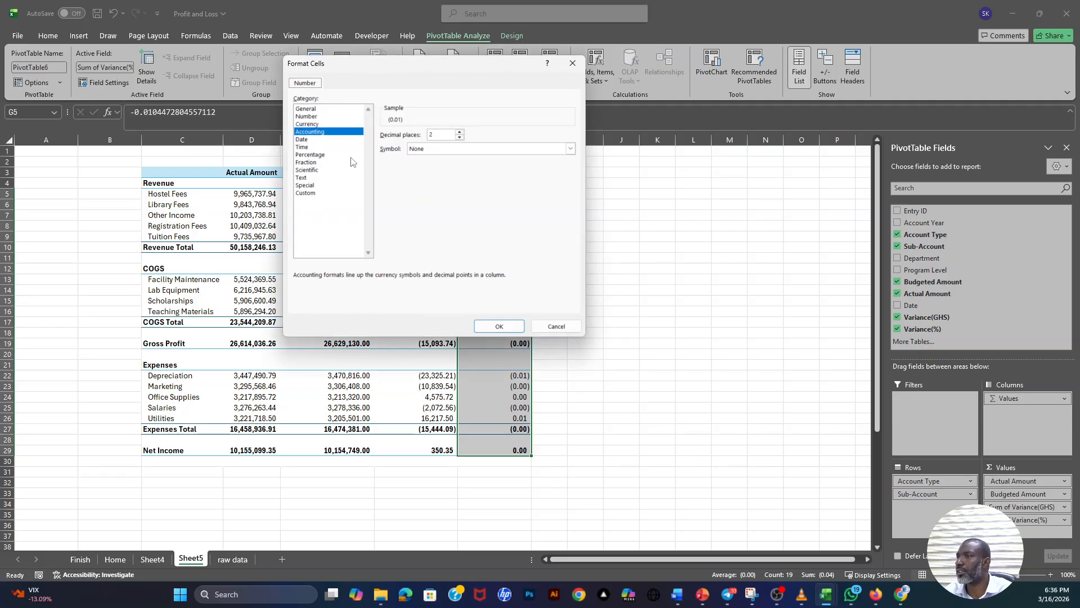
pyautogui.click(310, 154)
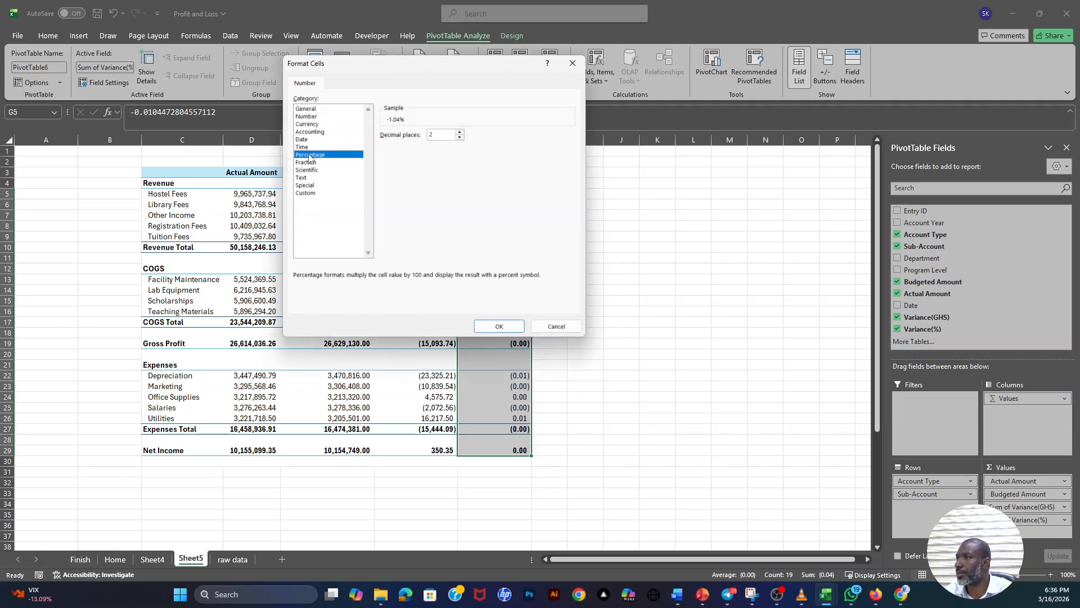
pyautogui.click(499, 326)
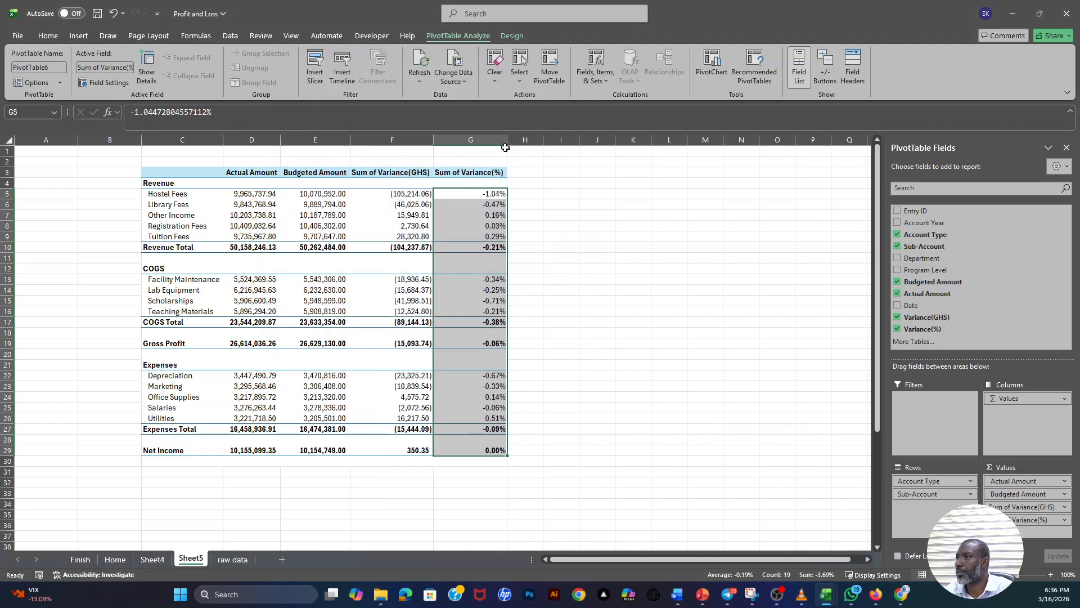
pyautogui.moveTo(507, 140); pyautogui.dragTo(516, 140)
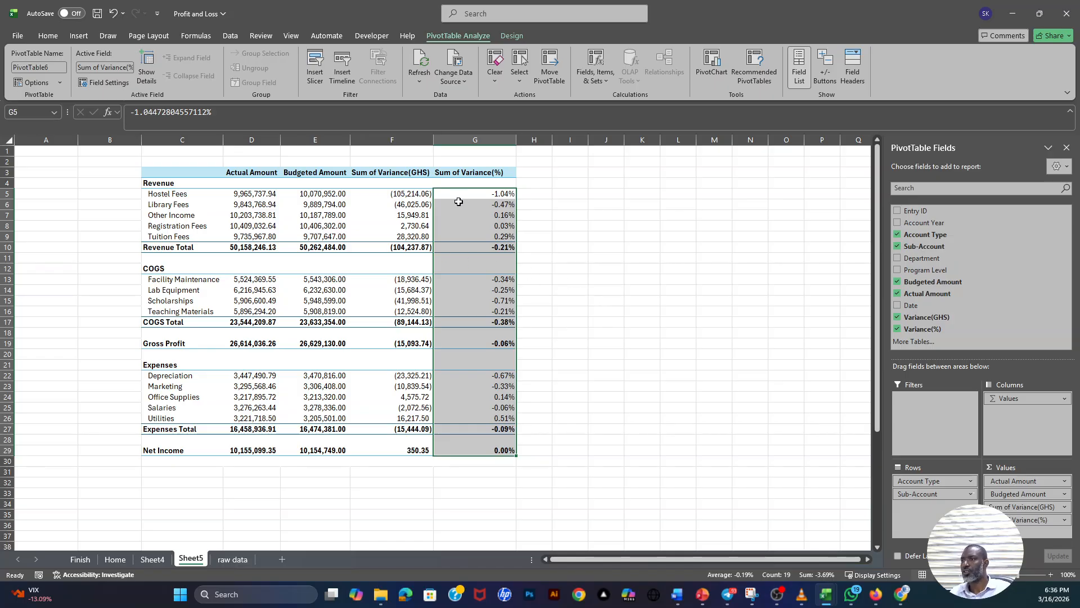
# - Examine the Hostel Fees and Depreciation variances, comparing the Hostel Fees actual amount with its budget
pyautogui.click(474, 193)
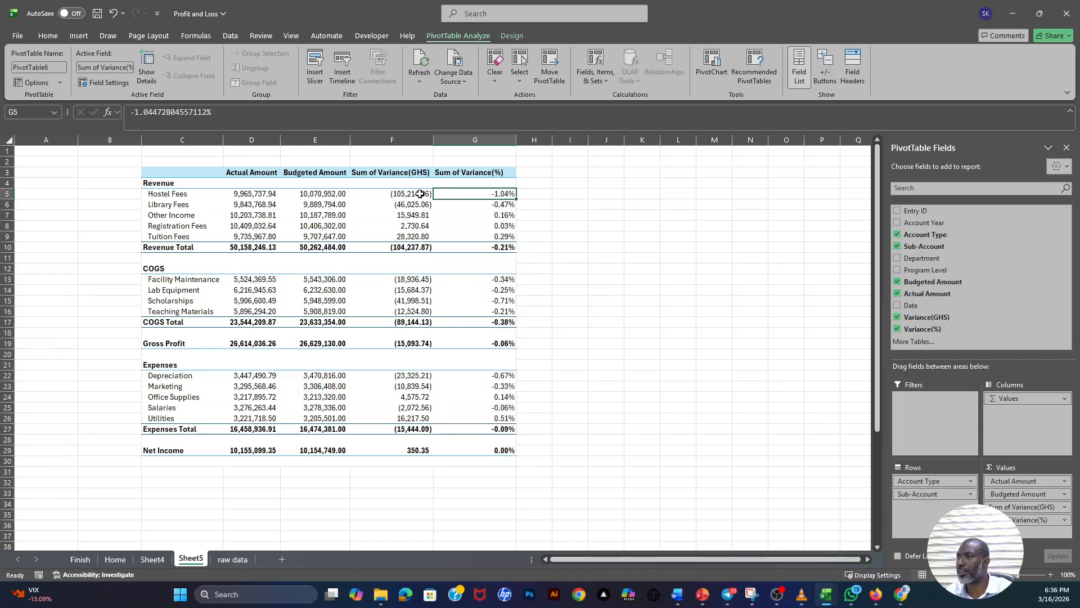
pyautogui.click(397, 194)
pyautogui.click(313, 196)
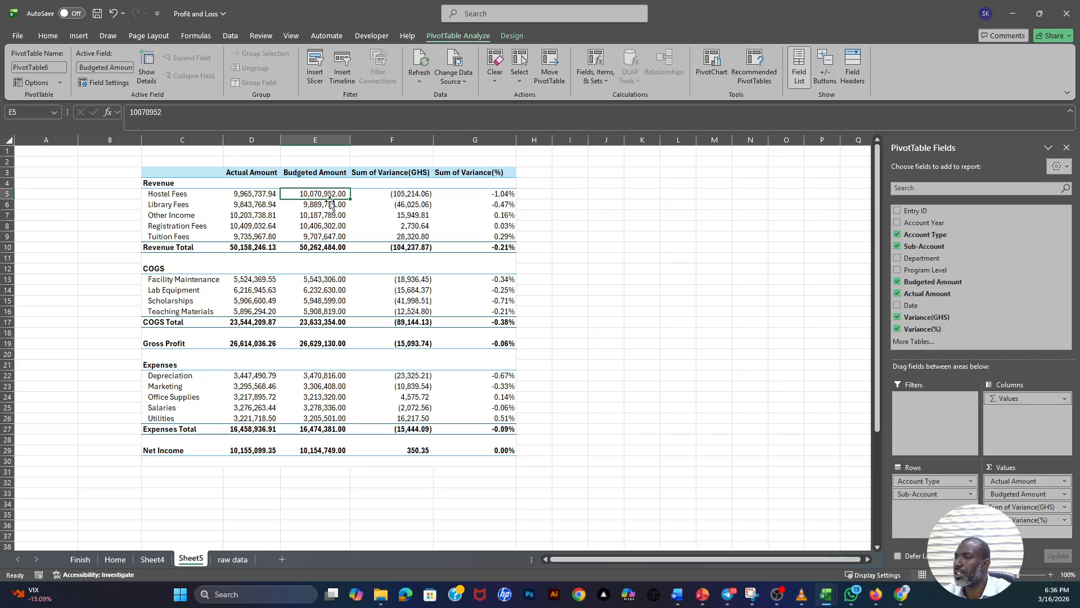
pyautogui.click(245, 194)
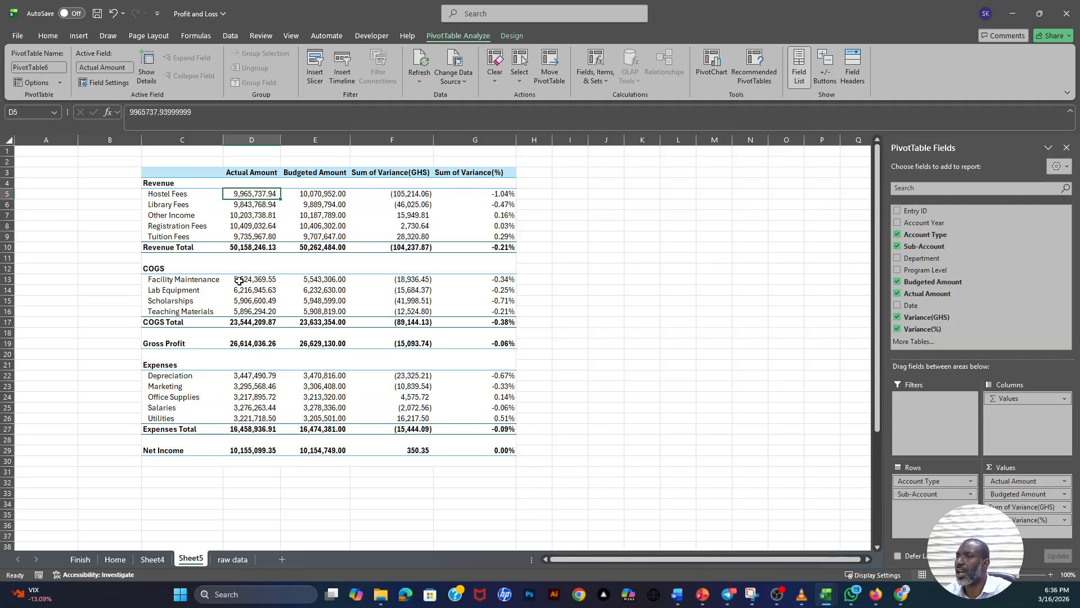
pyautogui.moveTo(178, 195); pyautogui.dragTo(385, 240)
pyautogui.click(320, 194)
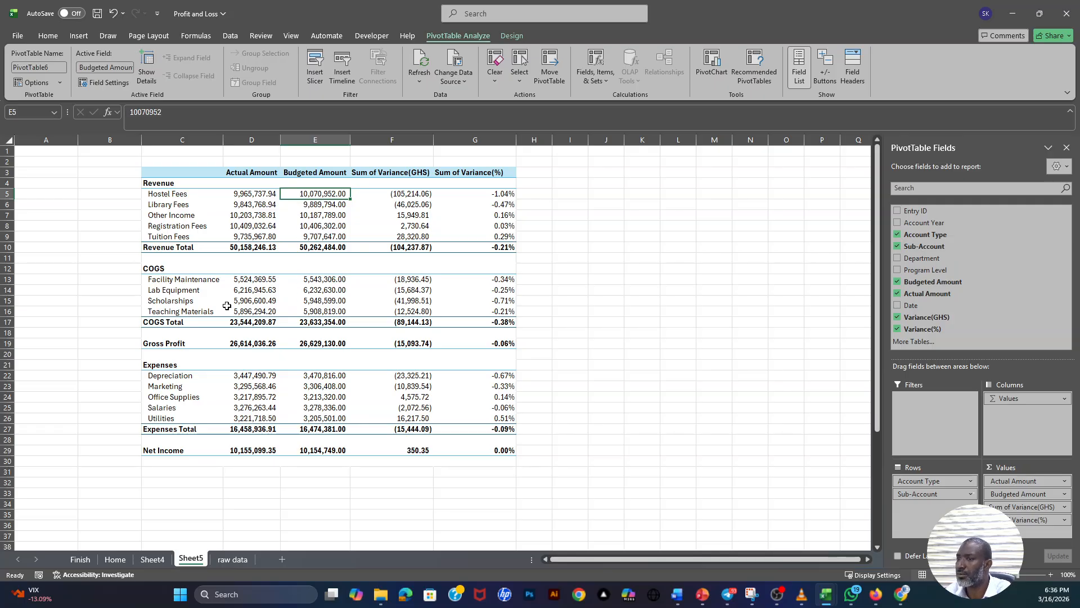
pyautogui.click(169, 378)
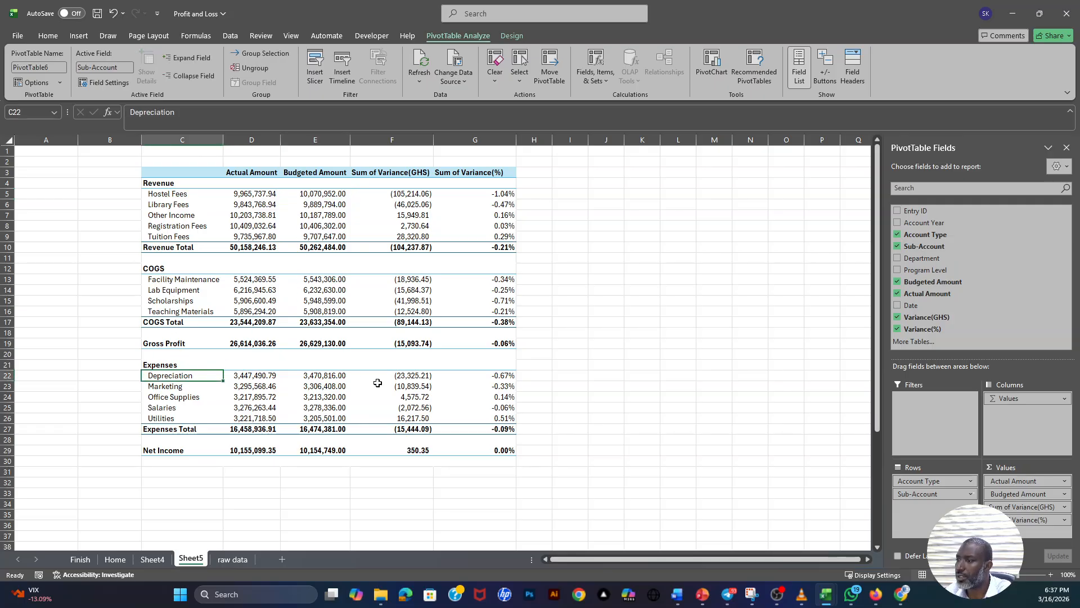
pyautogui.click(408, 377)
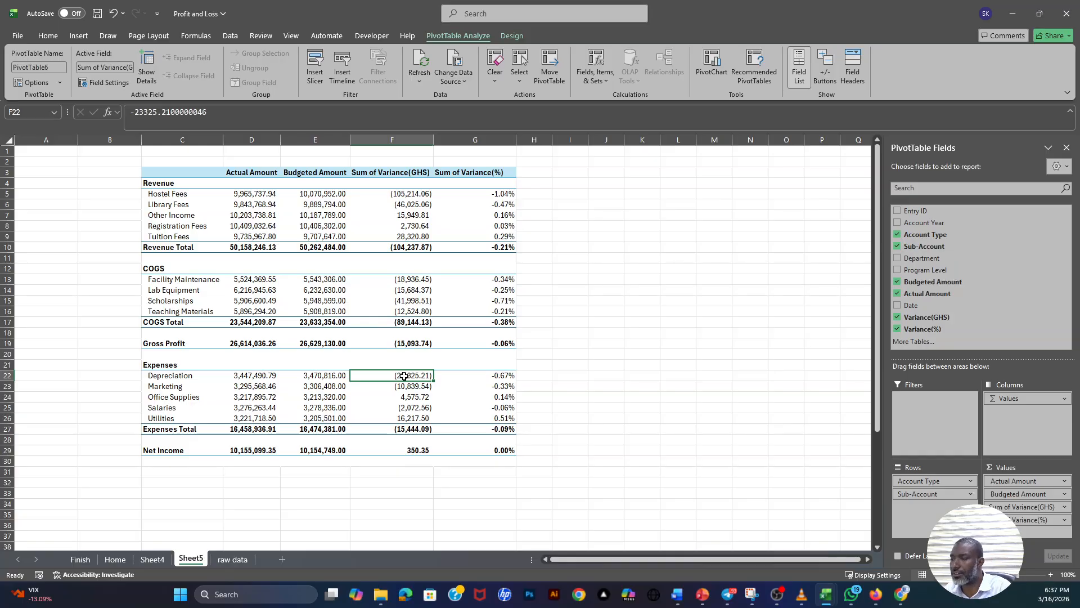
# - Examine the GHS variances of the five Revenue accounts, focusing on Hostel Fees, and the Marketing variance under Expenses
pyautogui.moveTo(397, 194); pyautogui.dragTo(409, 236)
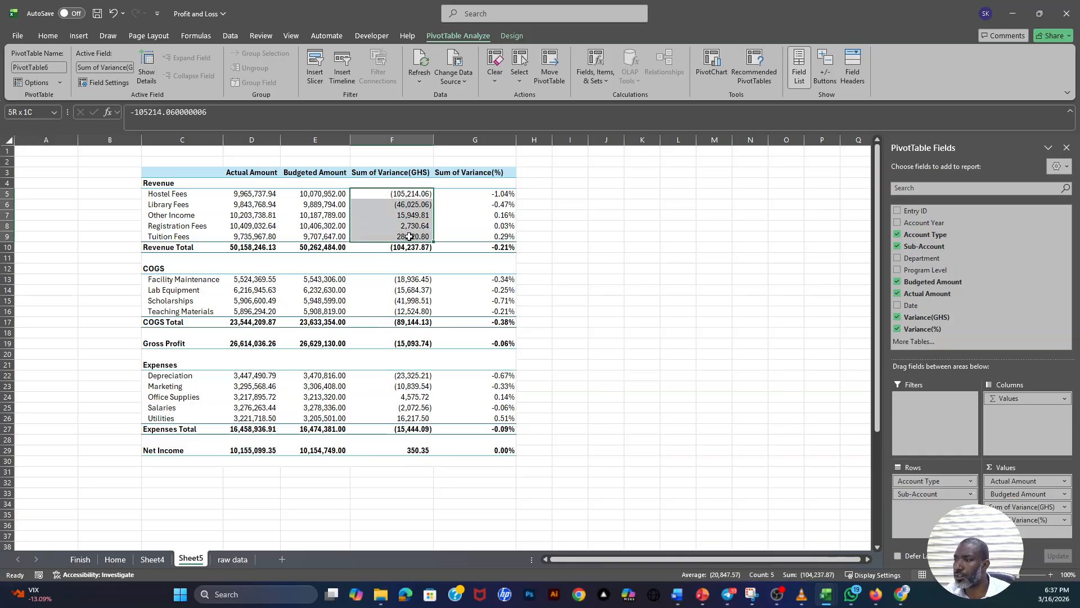
pyautogui.click(415, 197)
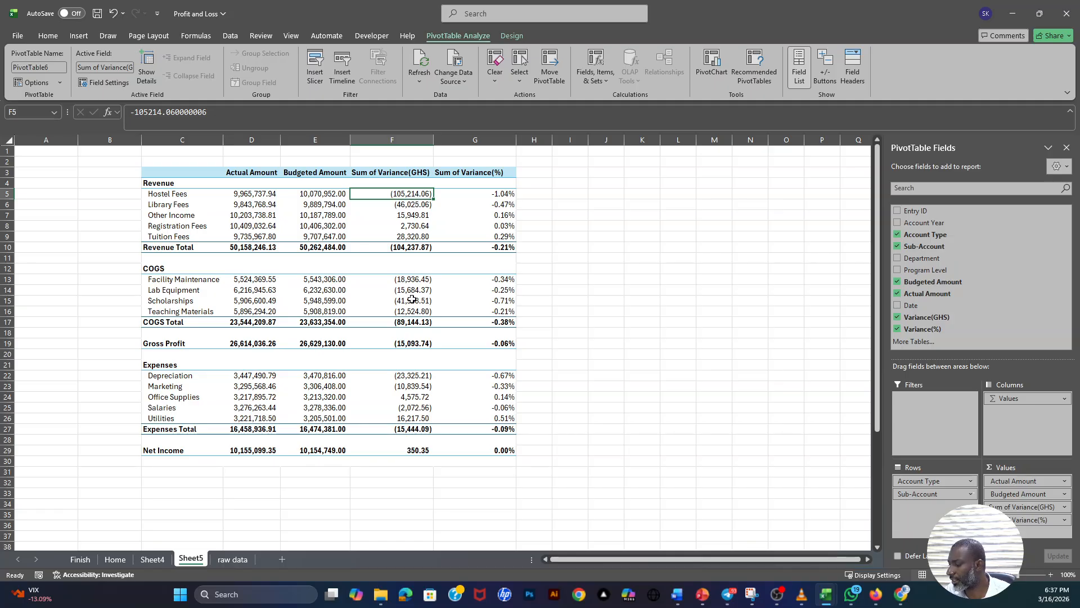
pyautogui.click(409, 387)
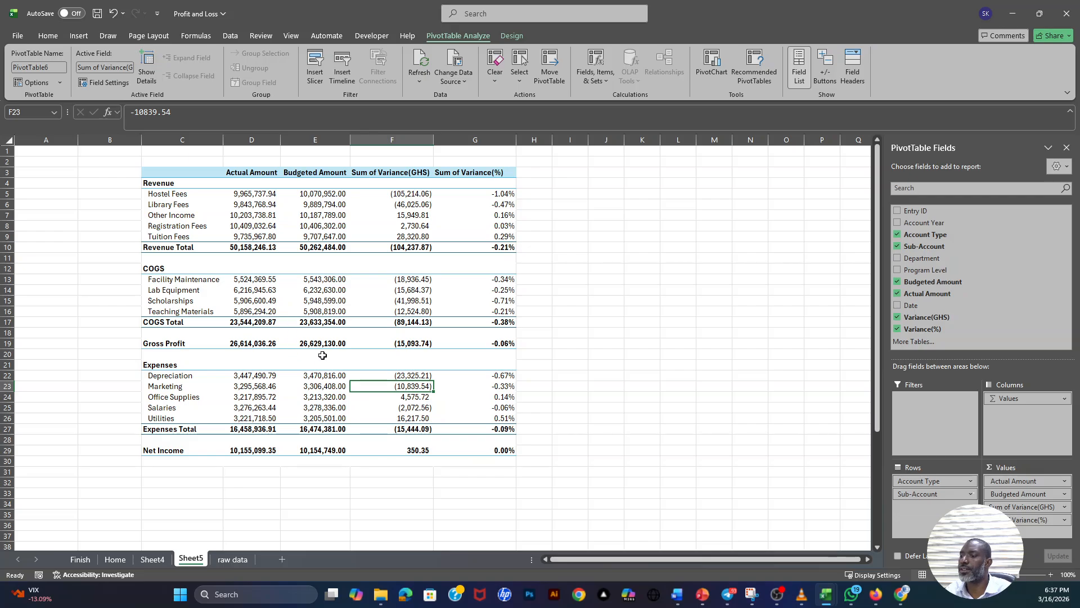
# - Narrow column F and rename the Sum of Variance(GHS) header to Variance(GHS) with a leading space
pyautogui.moveTo(433, 140); pyautogui.dragTo(423, 146)
pyautogui.click(358, 169)
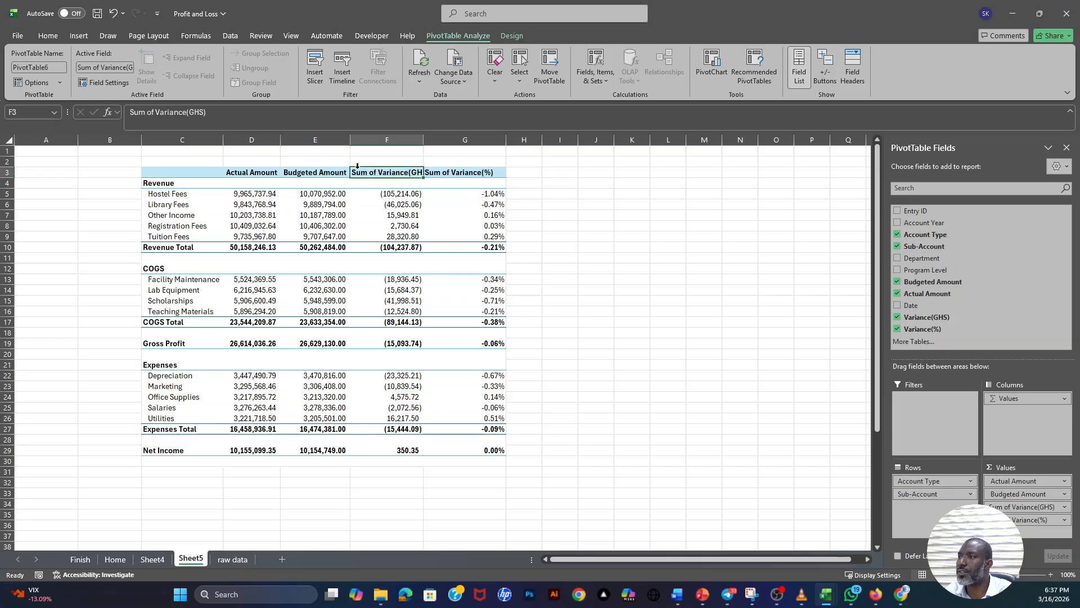
pyautogui.moveTo(156, 113); pyautogui.dragTo(131, 113)
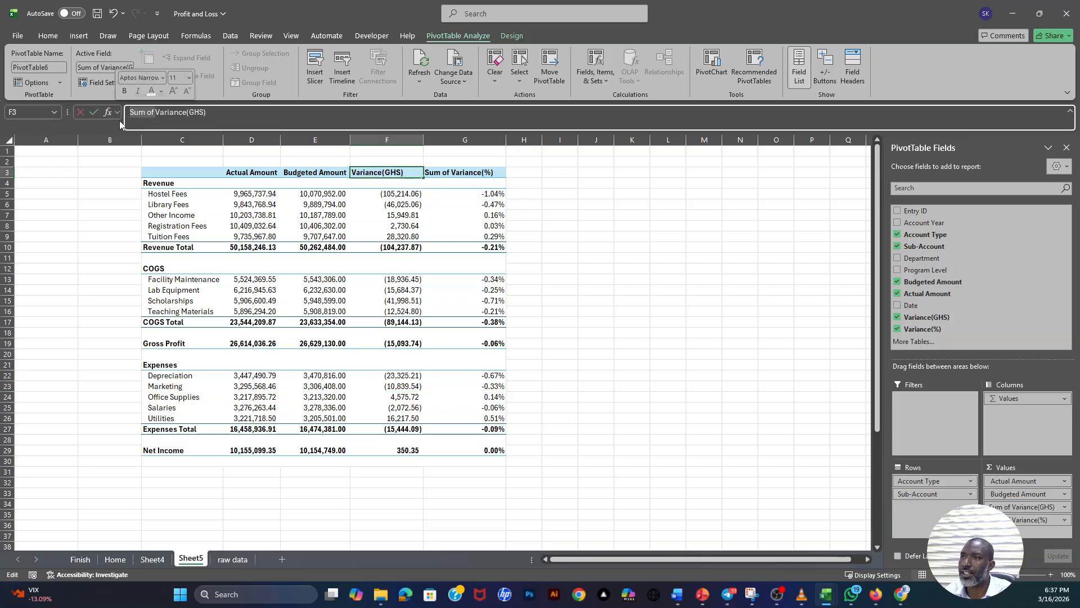
pyautogui.press('BackSpace')
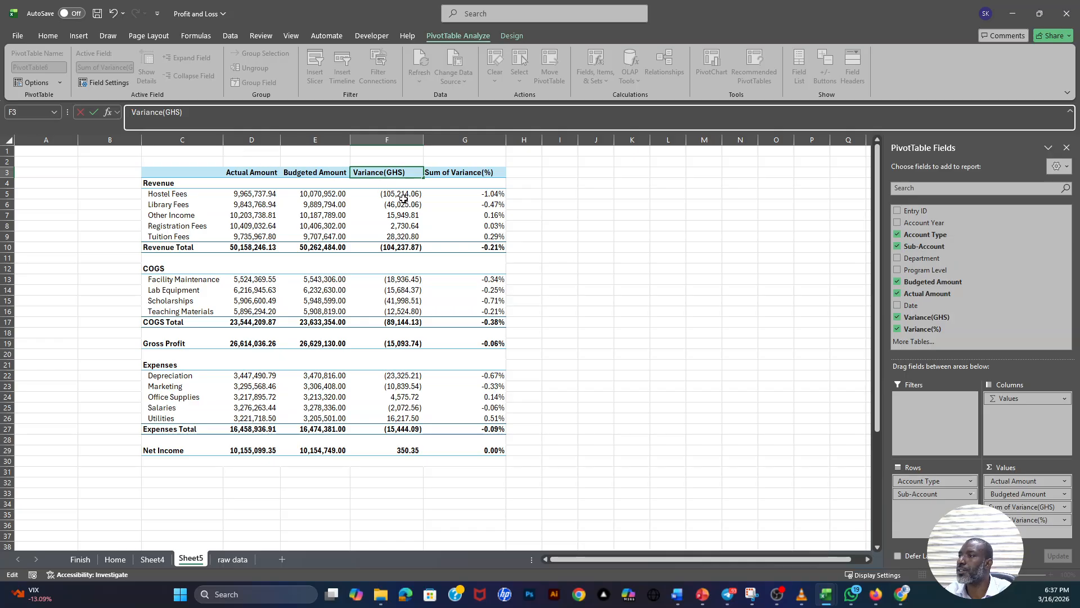
pyautogui.press('Tab')
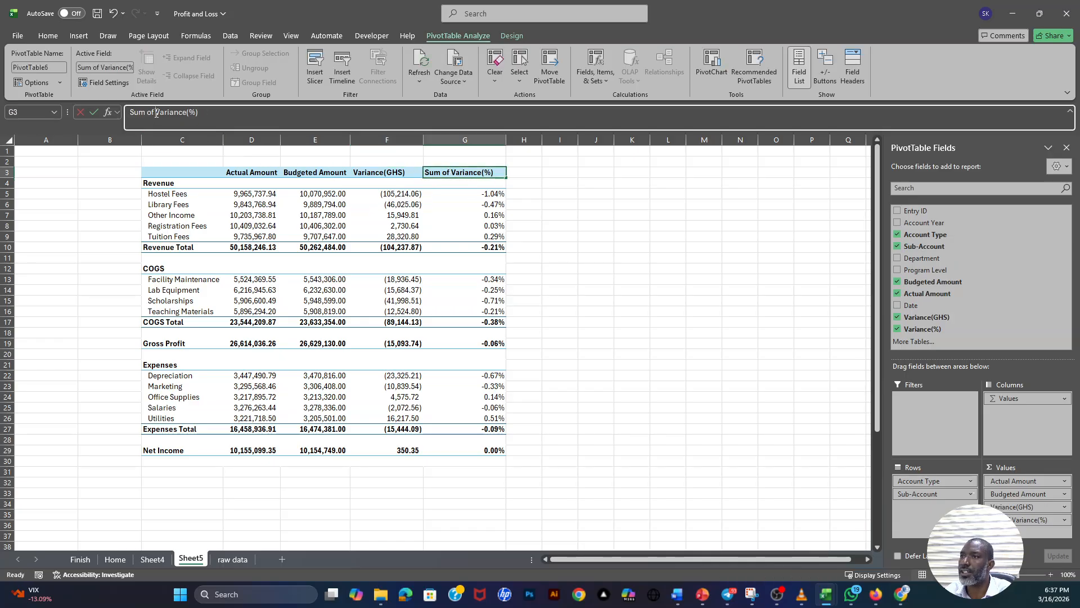
# - Rename the Sum of Variance(%) header to Variance(%) with a leading space, and narrow column G to suit
pyautogui.moveTo(154, 113); pyautogui.dragTo(131, 112)
pyautogui.press('BackSpace')
pyautogui.click(477, 241)
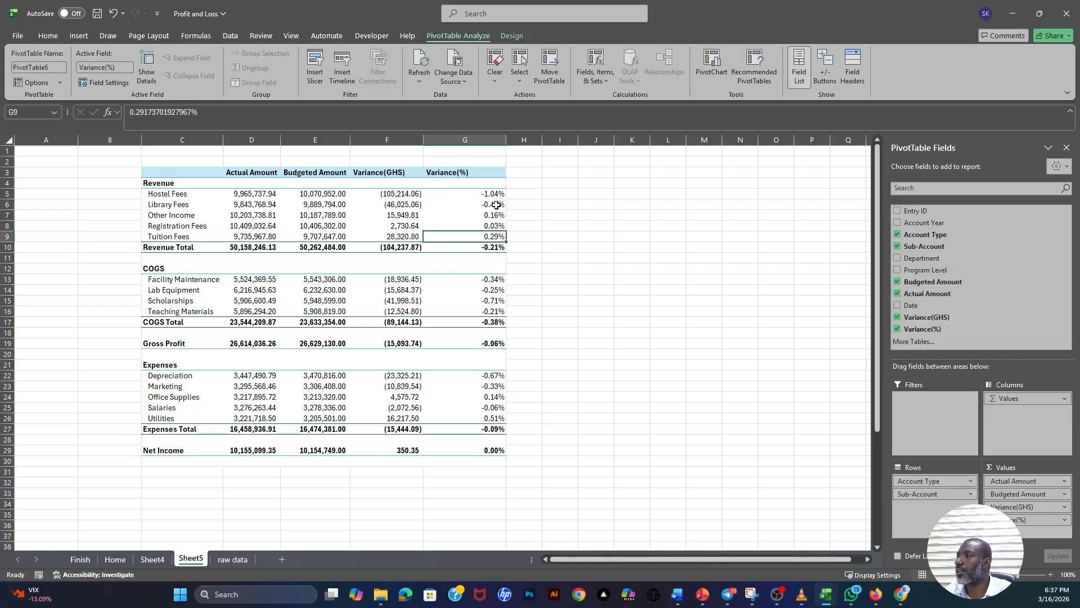
pyautogui.moveTo(506, 140); pyautogui.dragTo(476, 152)
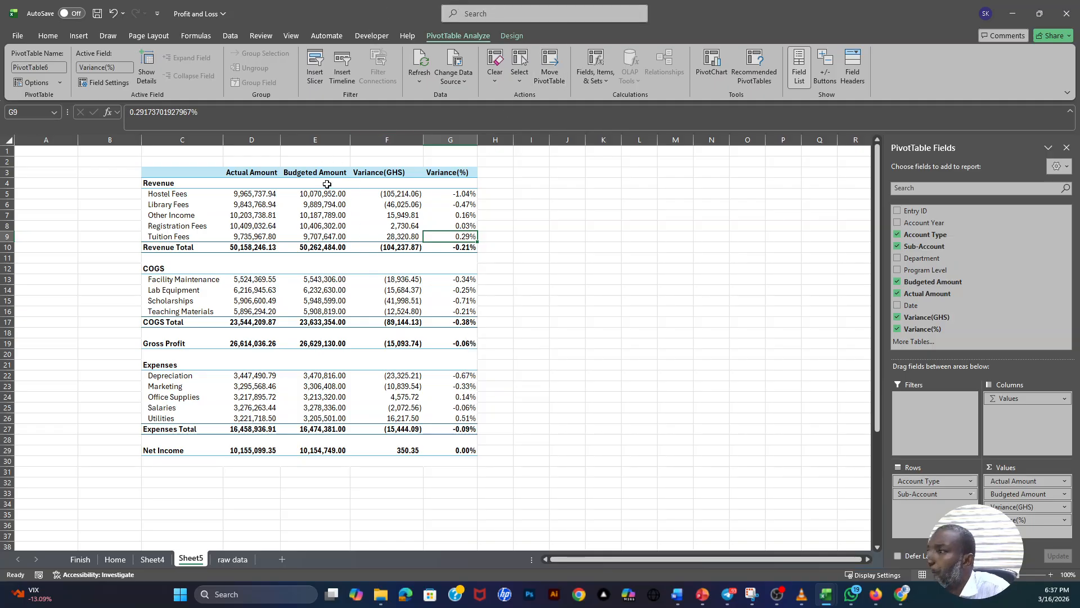
# - Apply the None style from the Light PivotTable styles to the report
pyautogui.click(335, 207)
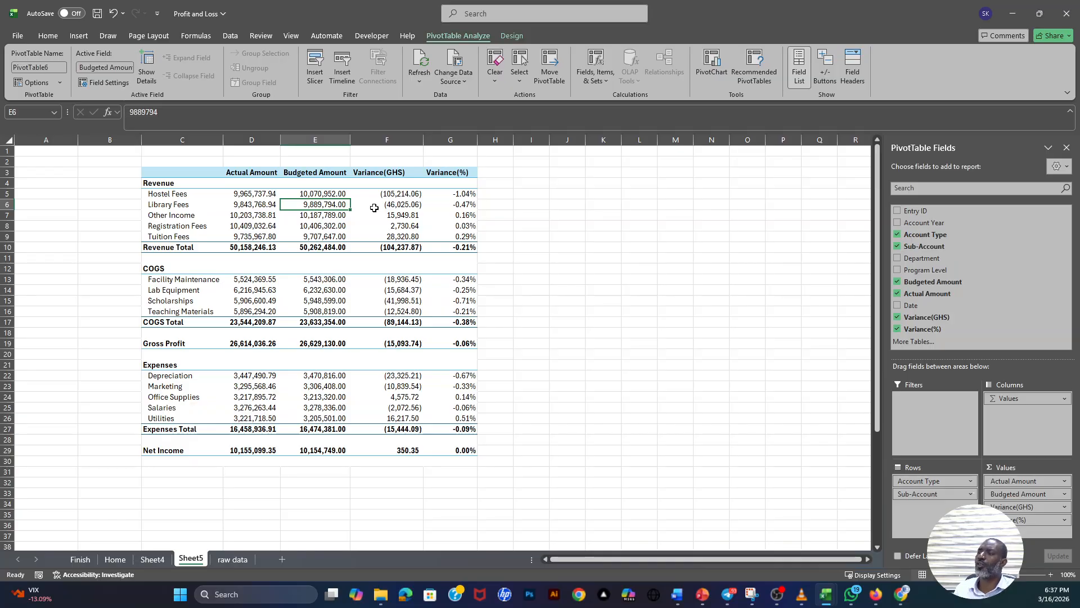
pyautogui.moveTo(375, 208)
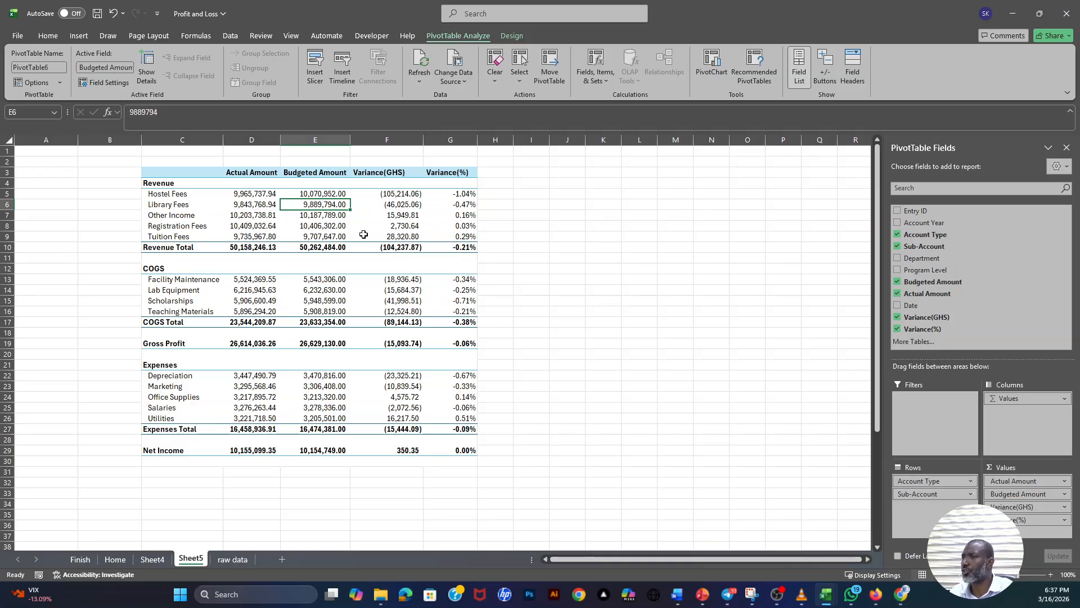
pyautogui.moveTo(363, 235)
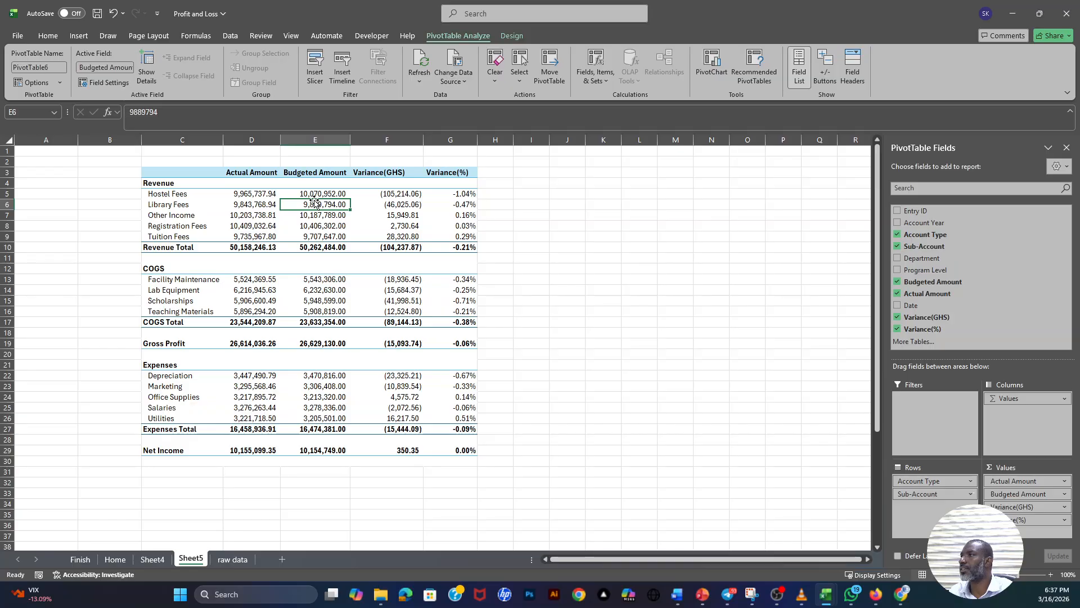
pyautogui.click(507, 32)
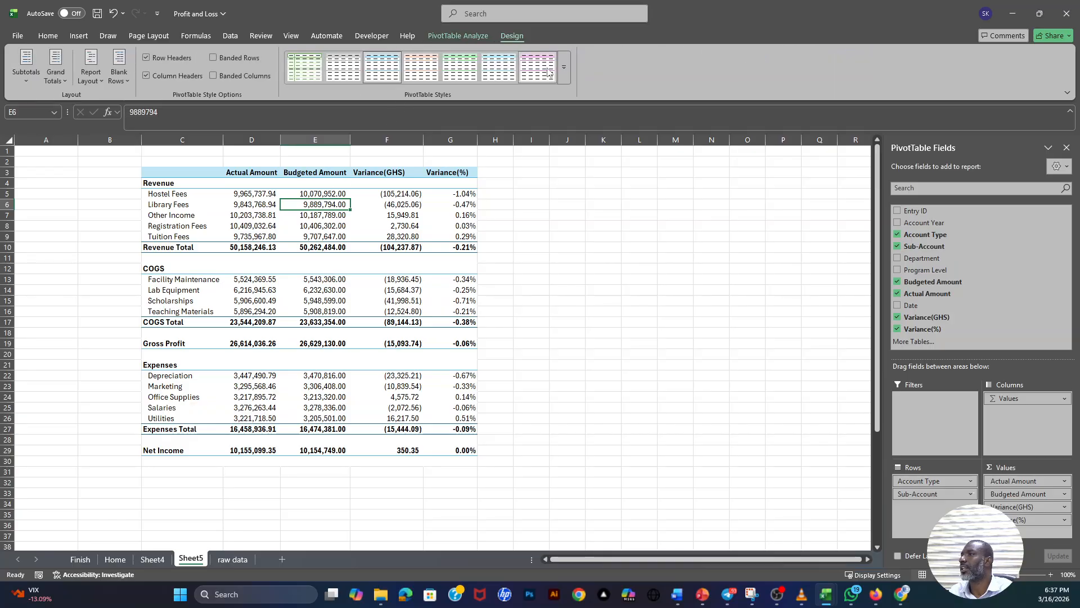
pyautogui.click(563, 78)
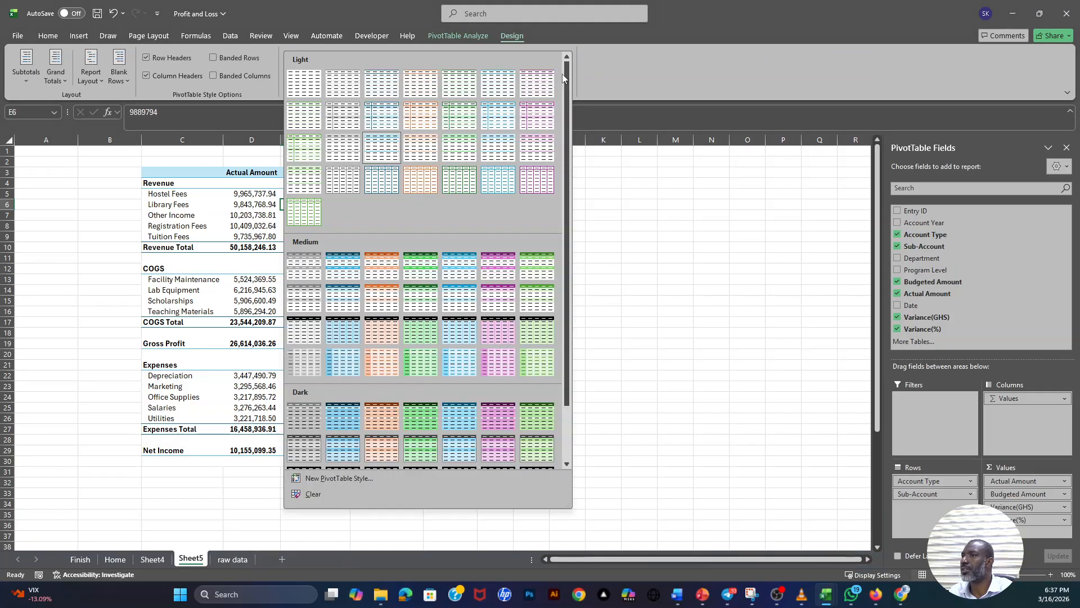
pyautogui.click(304, 86)
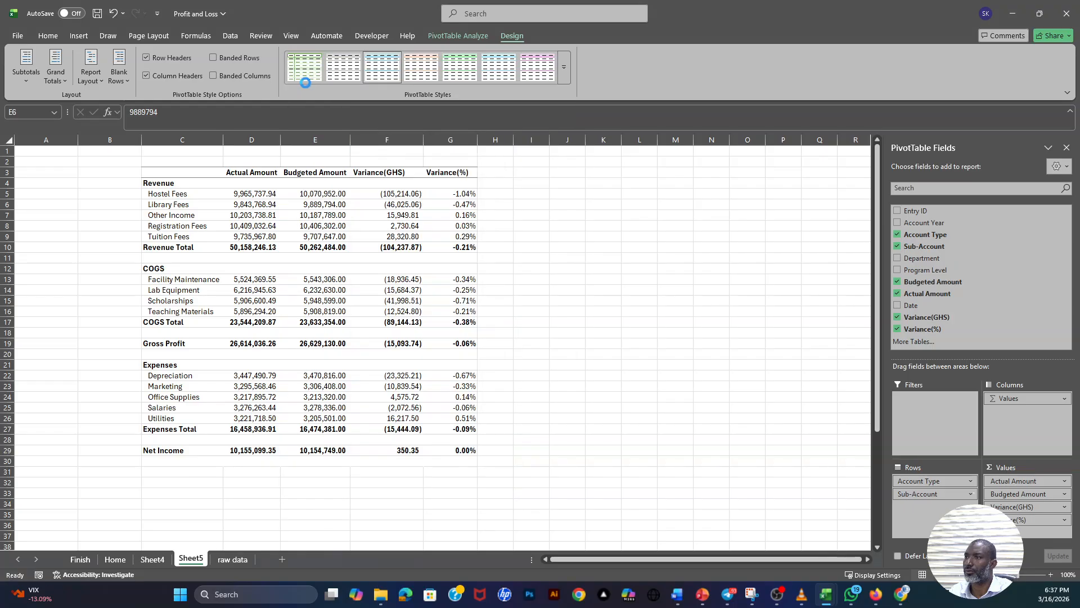
pyautogui.click(382, 229)
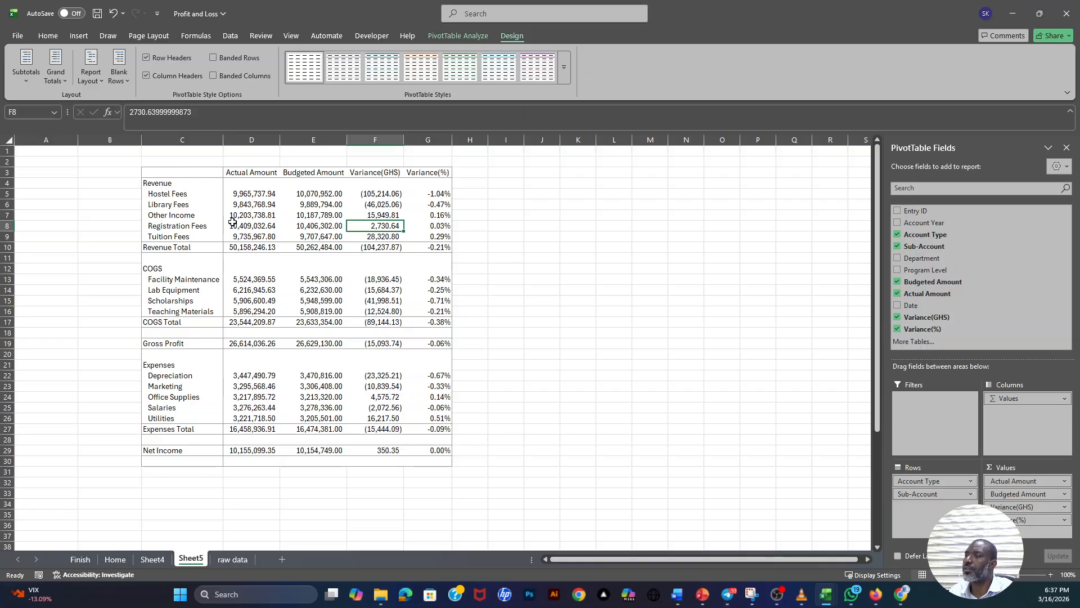
# - Create a new PivotTable style named PivotTable Style 1 with the Whole Table element set to no borders
pyautogui.click(564, 76)
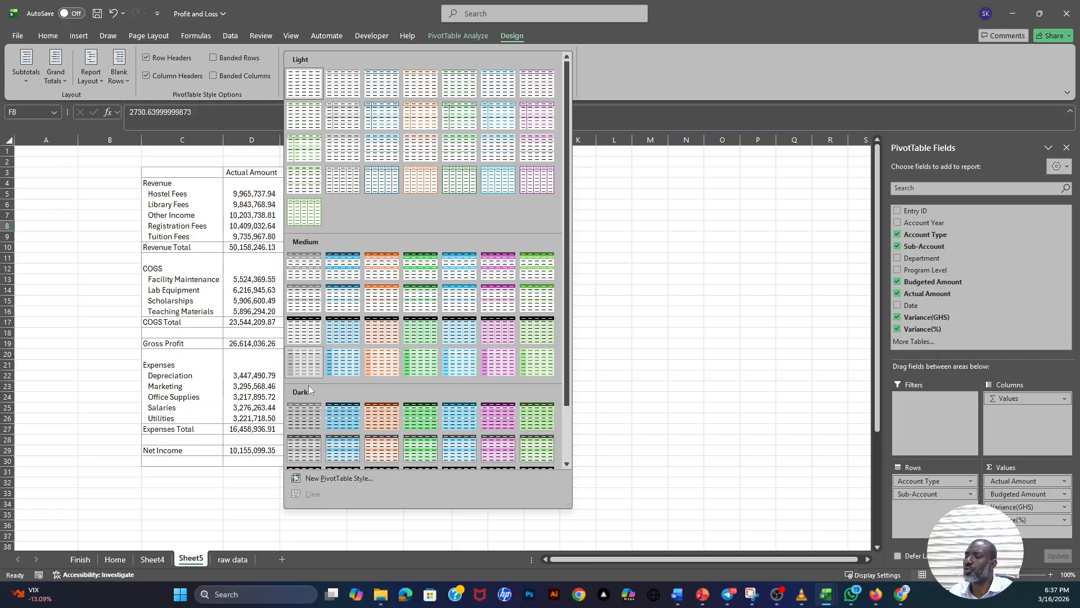
pyautogui.click(326, 477)
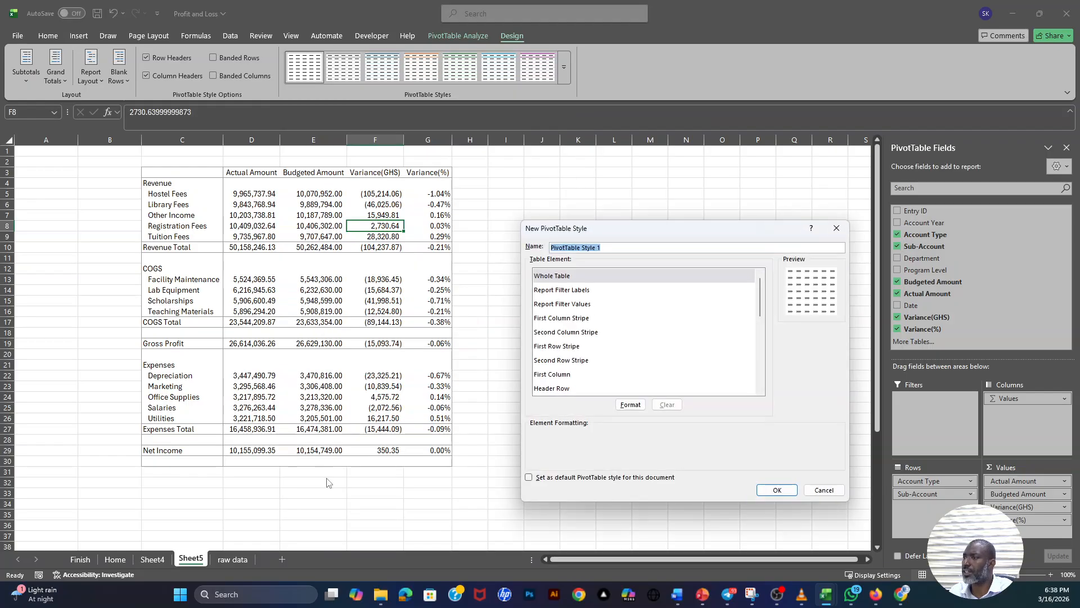
pyautogui.click(559, 276)
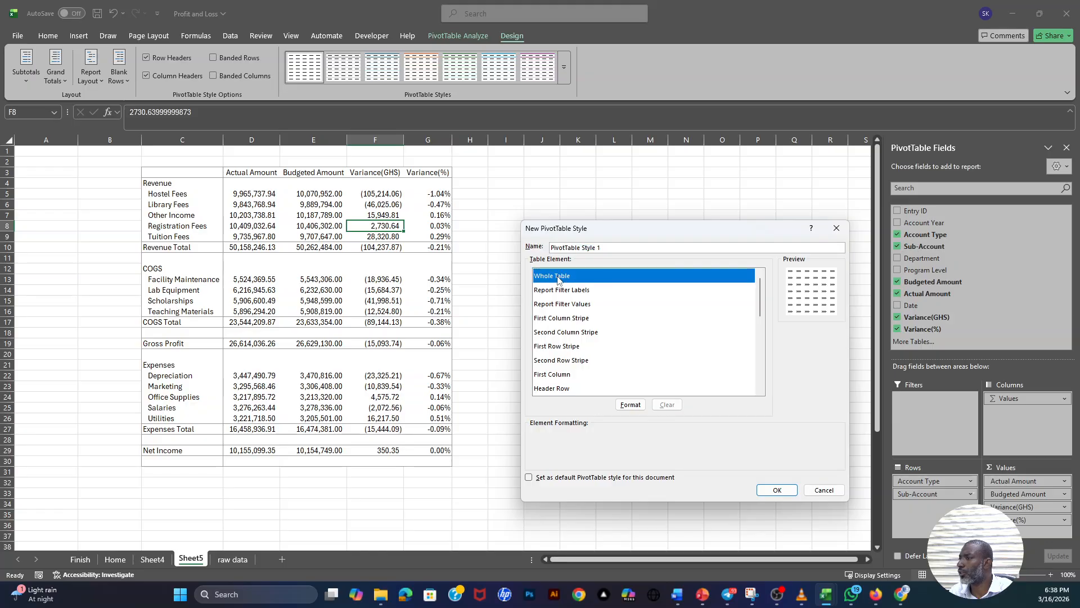
pyautogui.click(629, 407)
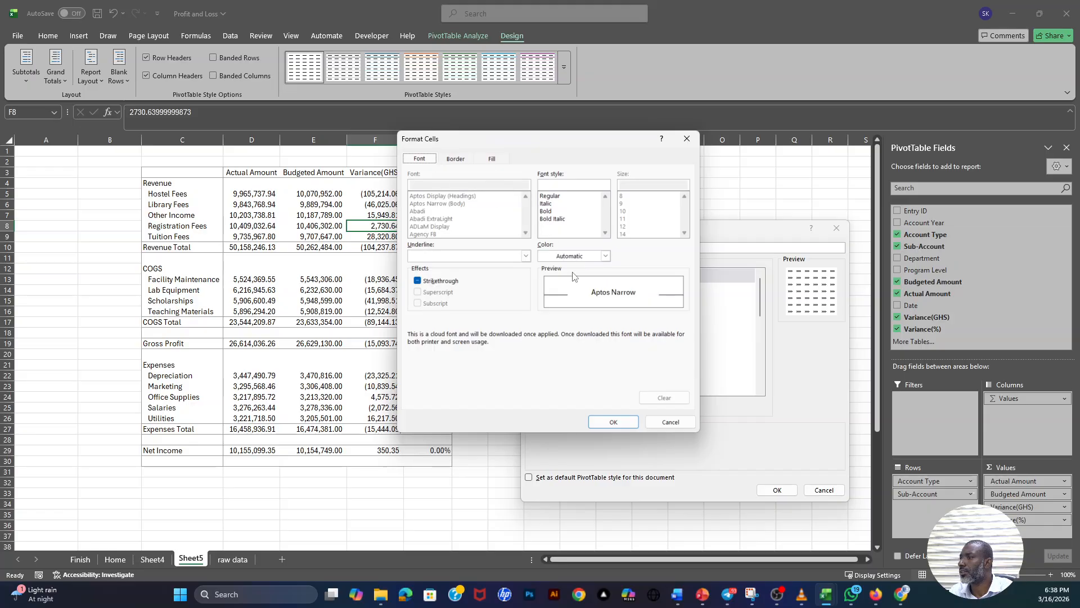
pyautogui.click(456, 158)
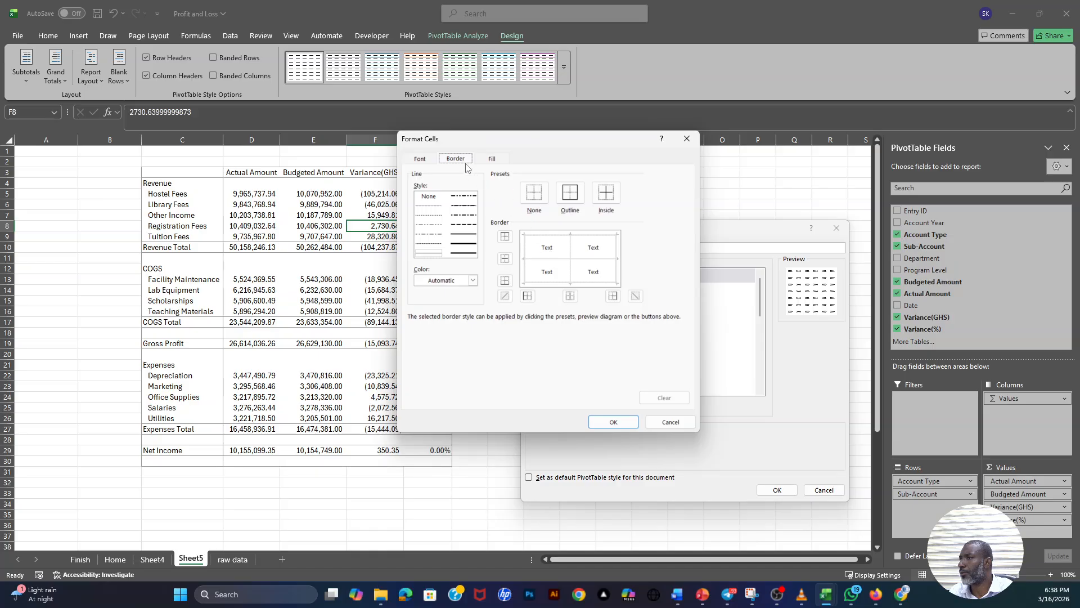
pyautogui.click(535, 194)
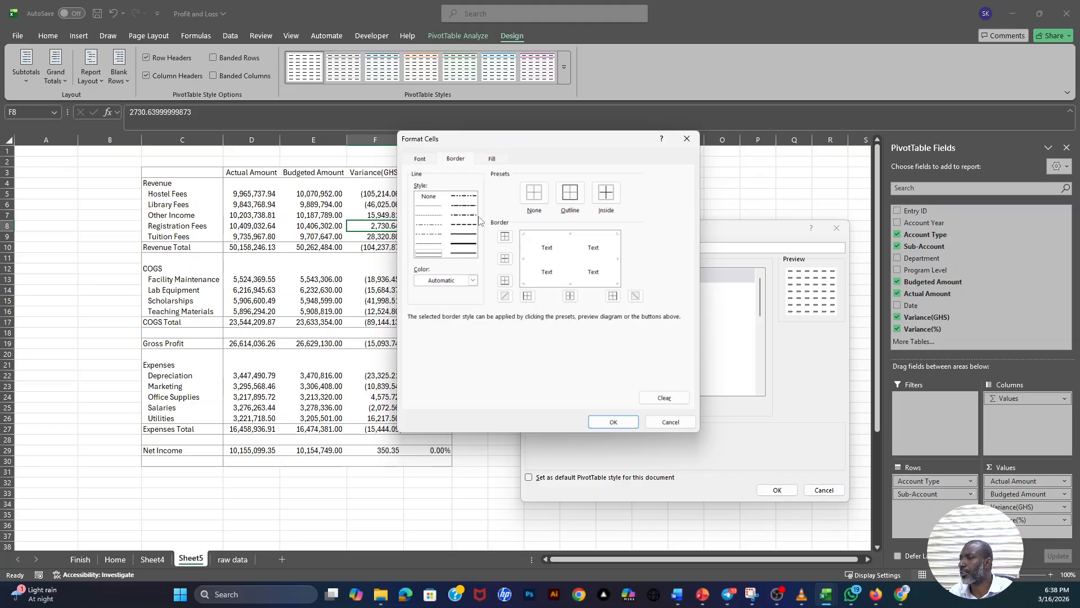
pyautogui.click(613, 425)
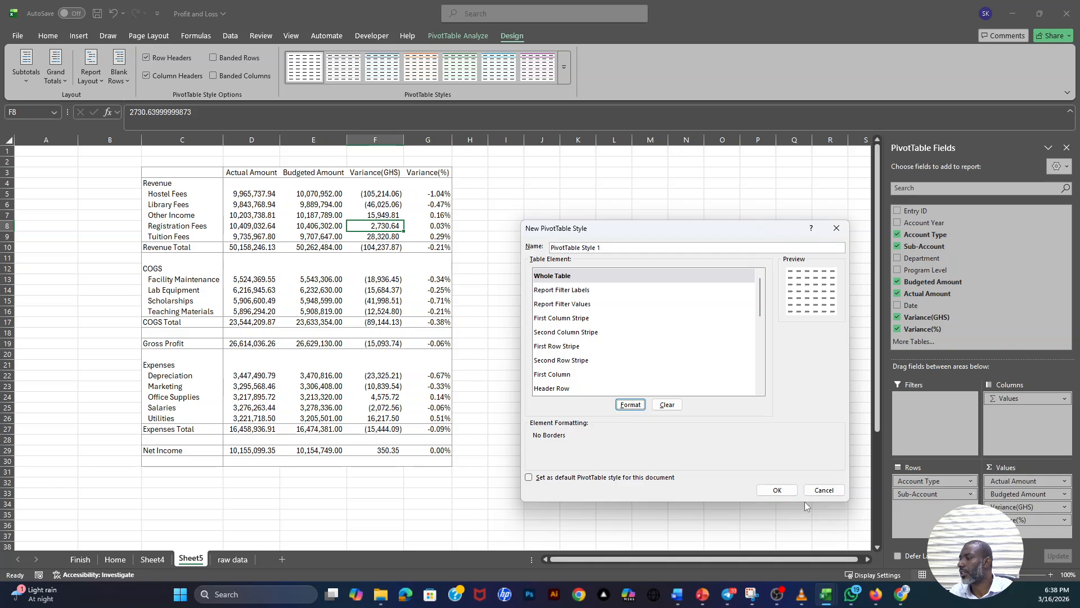
pyautogui.click(785, 493)
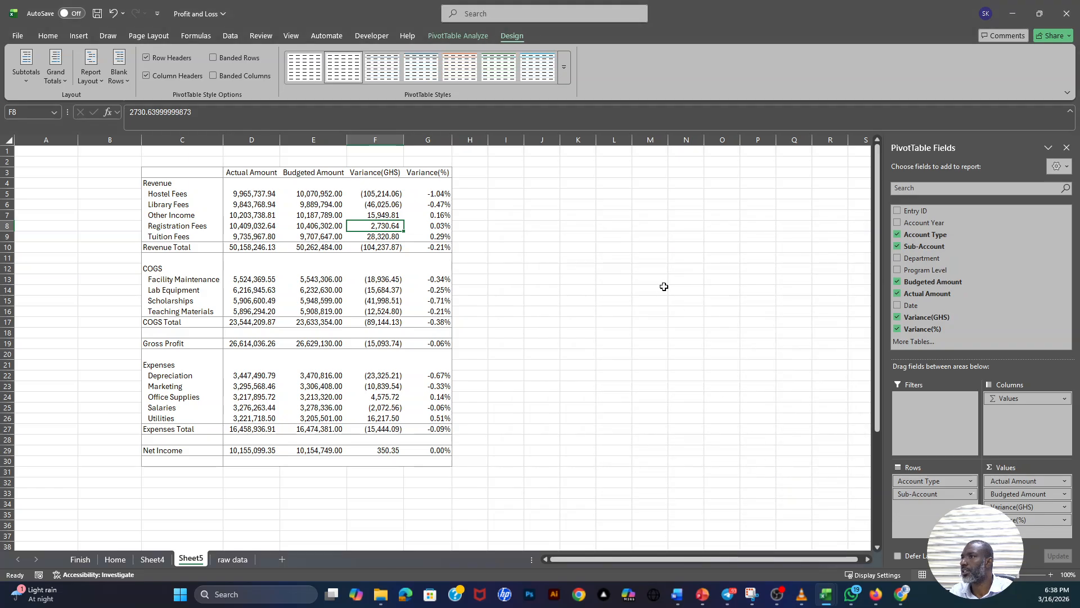
# - Apply the custom PivotTable Style 1 to the report and widen the Actual Amount column slightly
pyautogui.click(567, 79)
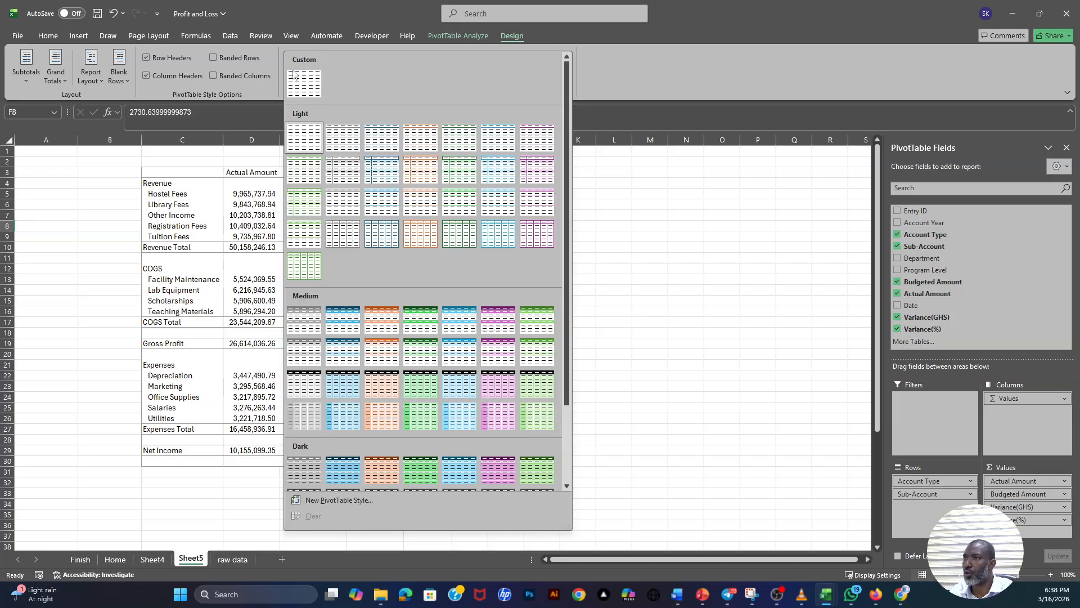
pyautogui.click(305, 86)
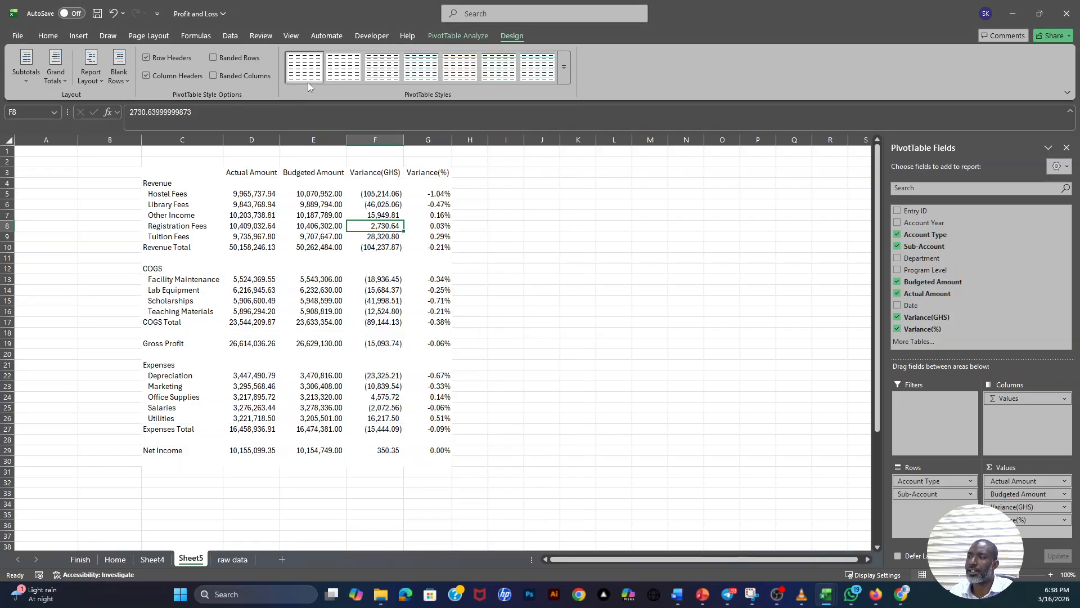
pyautogui.click(492, 247)
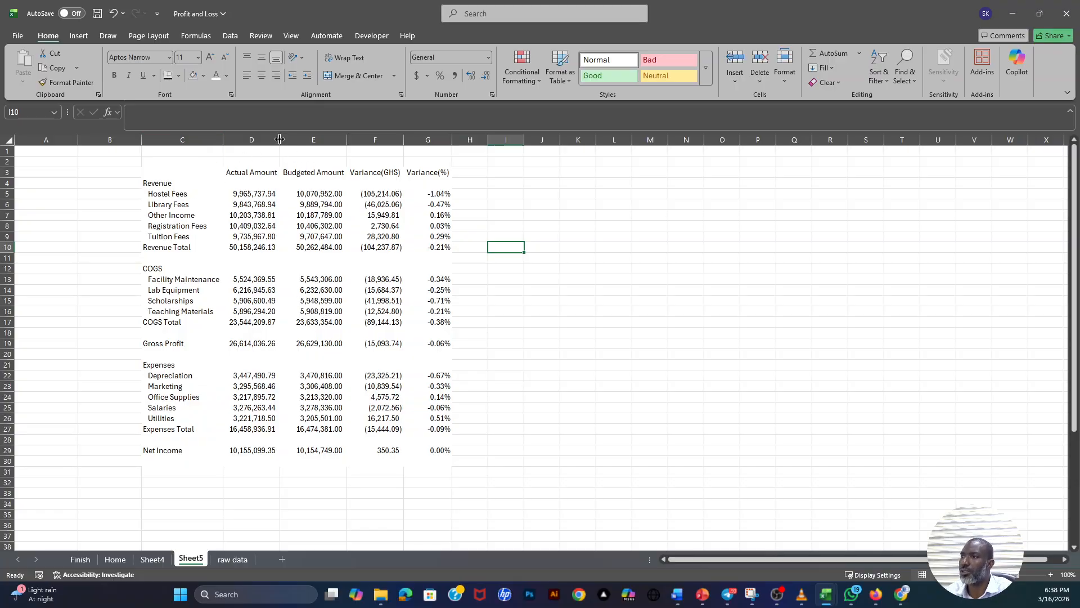
pyautogui.moveTo(280, 140); pyautogui.dragTo(294, 141)
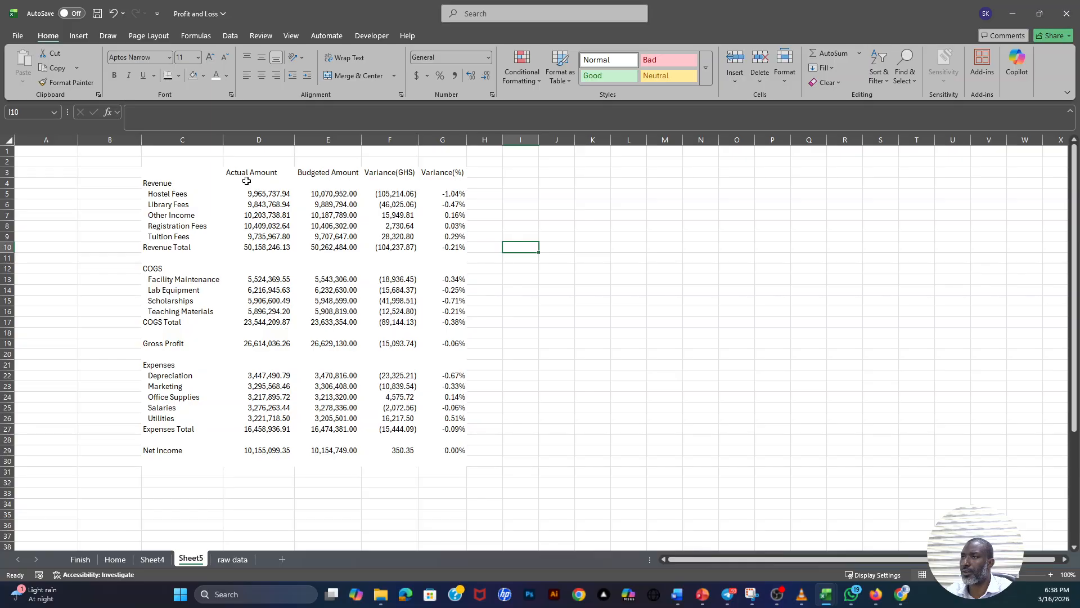
# - Give the header cells from Actual Amount to Variance(%) a thick bottom border in the Automatic line color
pyautogui.moveTo(236, 172); pyautogui.dragTo(444, 173)
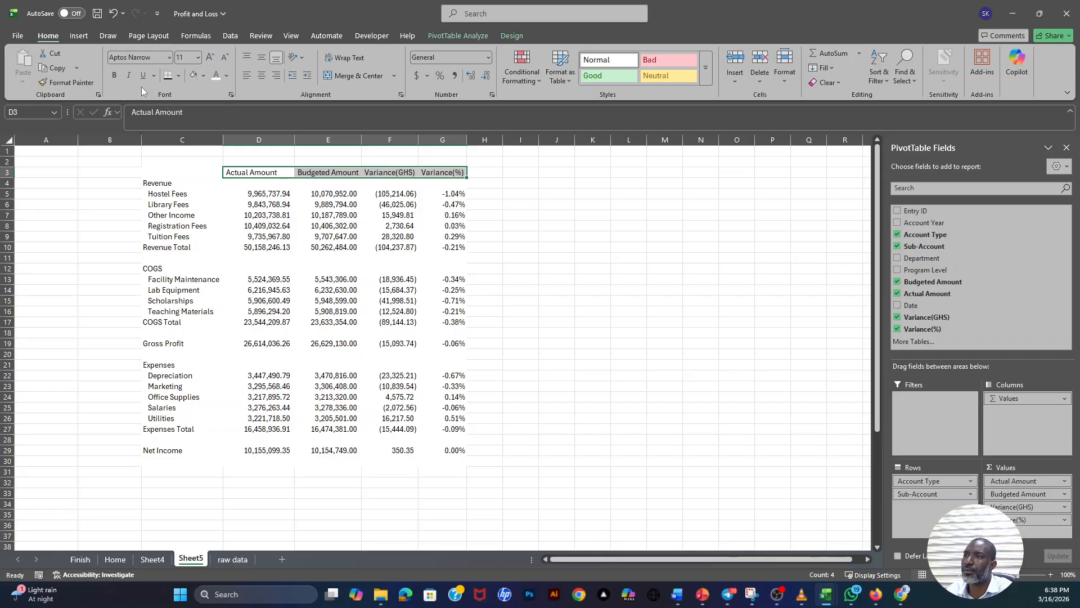
pyautogui.click(179, 77)
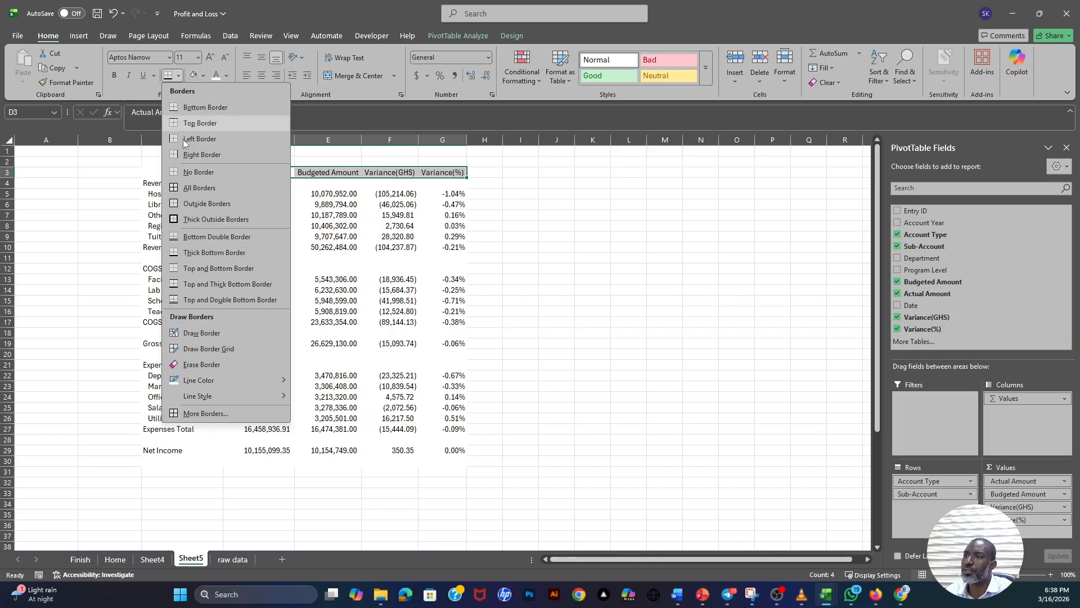
pyautogui.click(173, 252)
pyautogui.click(363, 246)
pyautogui.moveTo(240, 174); pyautogui.dragTo(436, 173)
pyautogui.click(178, 75)
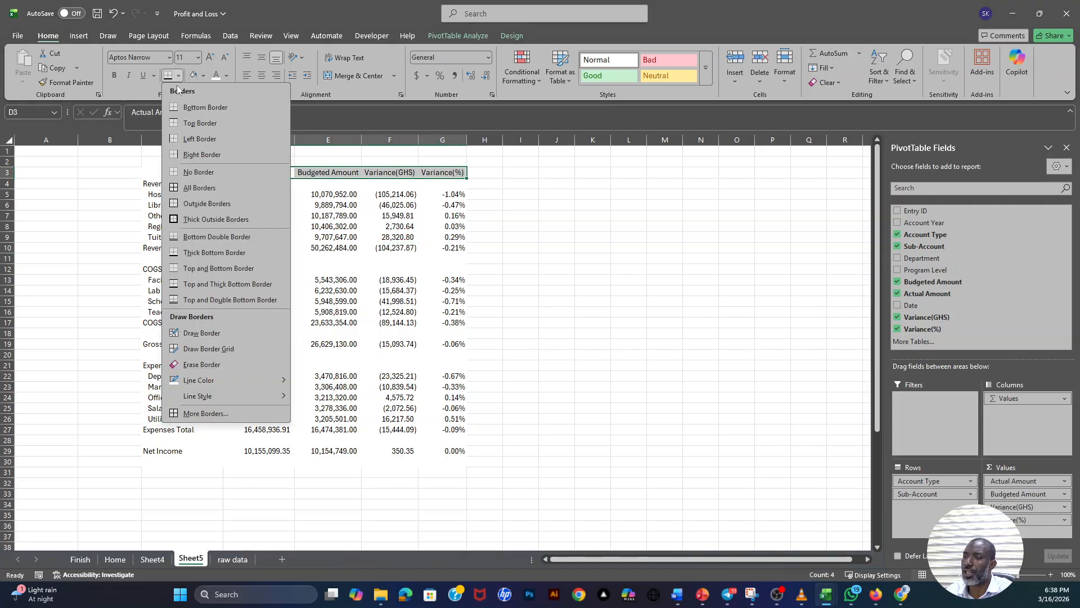
pyautogui.moveTo(204, 385)
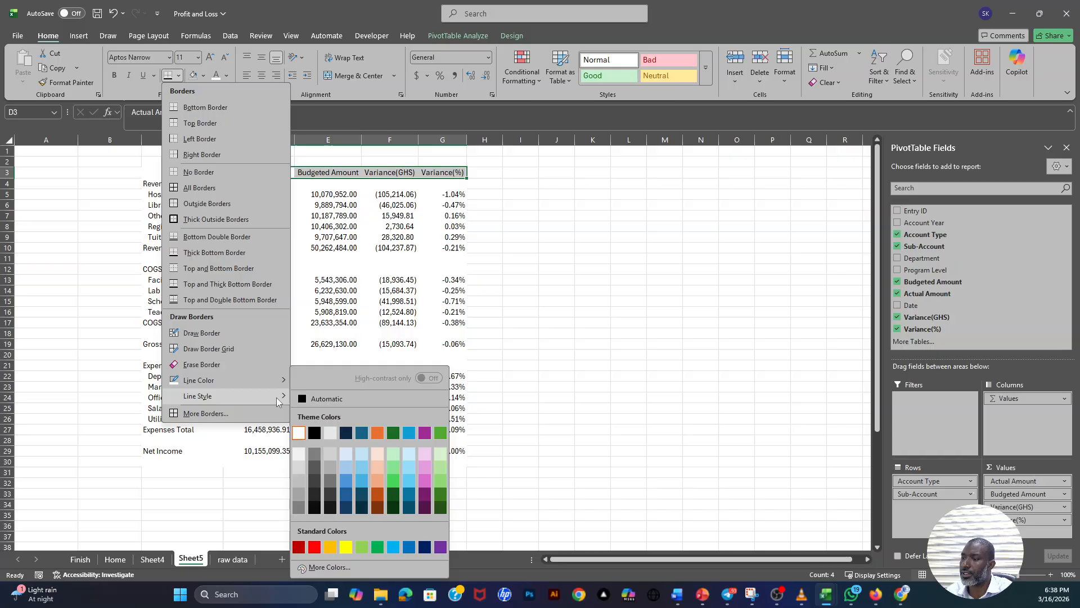
pyautogui.click(305, 400)
pyautogui.click(168, 75)
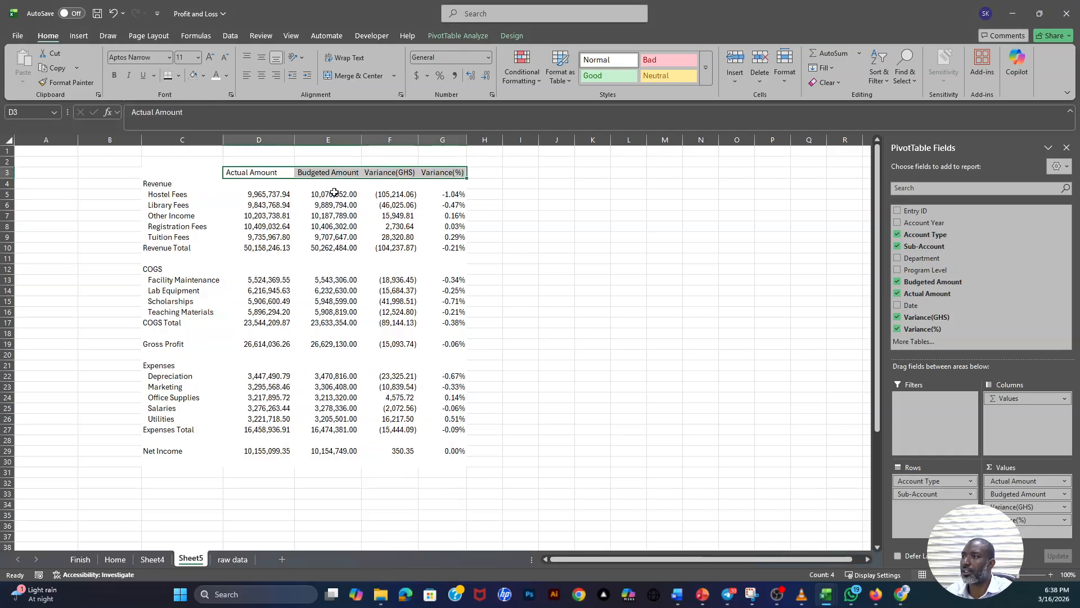
pyautogui.click(335, 205)
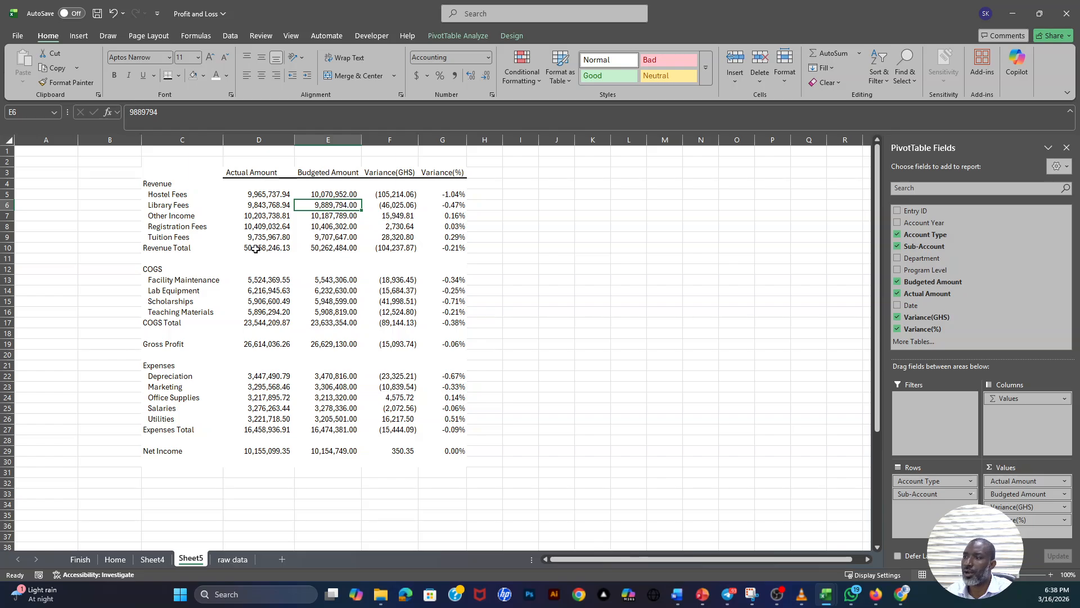
# - Add a top border to the Revenue Total and COGS Total values from Actual Amount to Variance(%)
pyautogui.moveTo(254, 248); pyautogui.dragTo(445, 248)
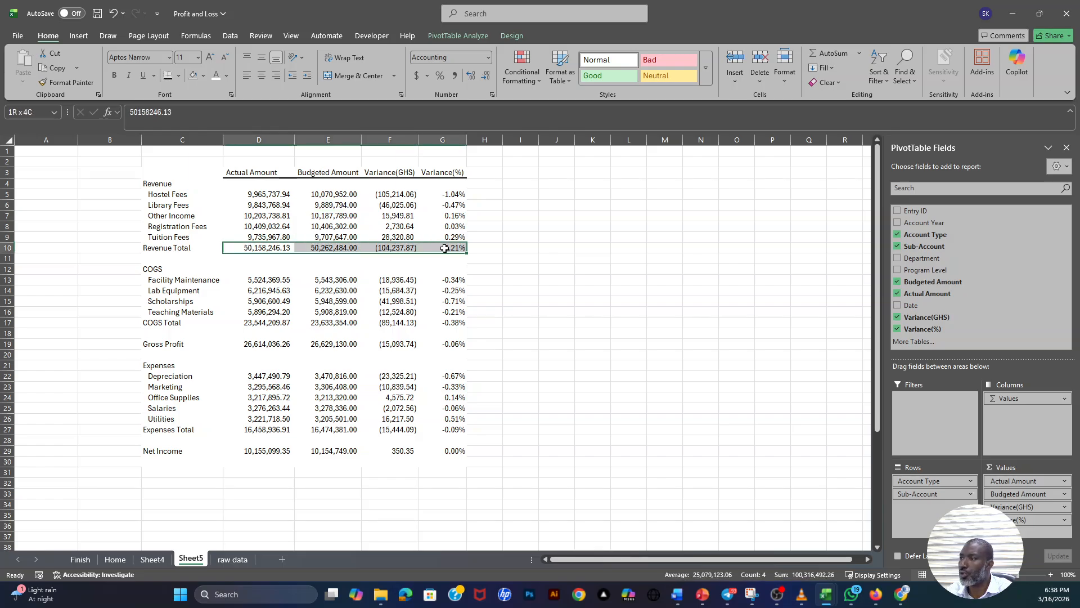
pyautogui.click(179, 75)
pyautogui.click(199, 123)
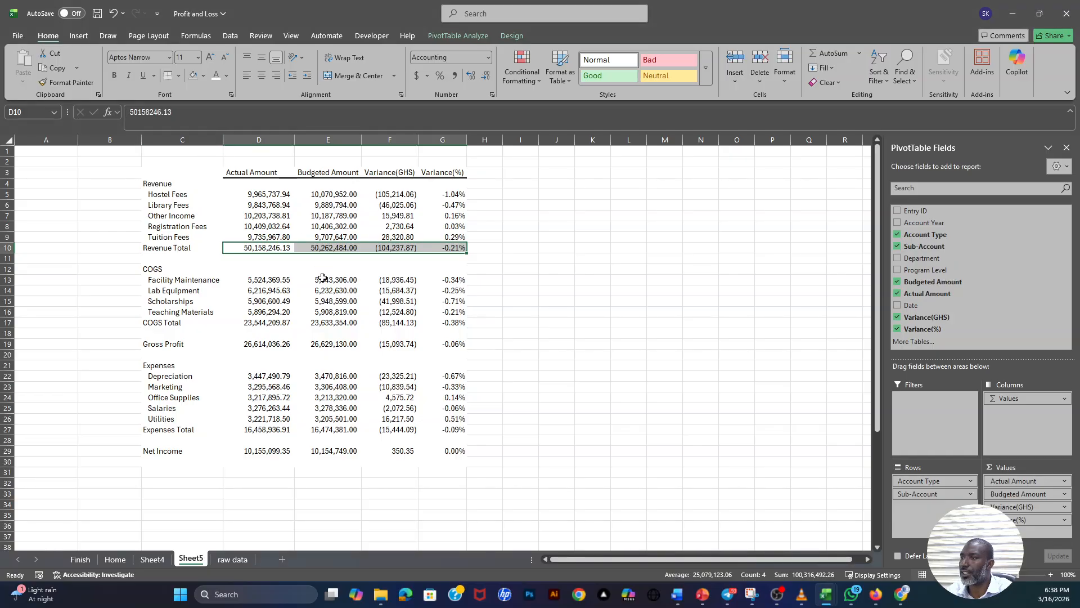
pyautogui.click(324, 279)
pyautogui.moveTo(256, 323); pyautogui.dragTo(444, 323)
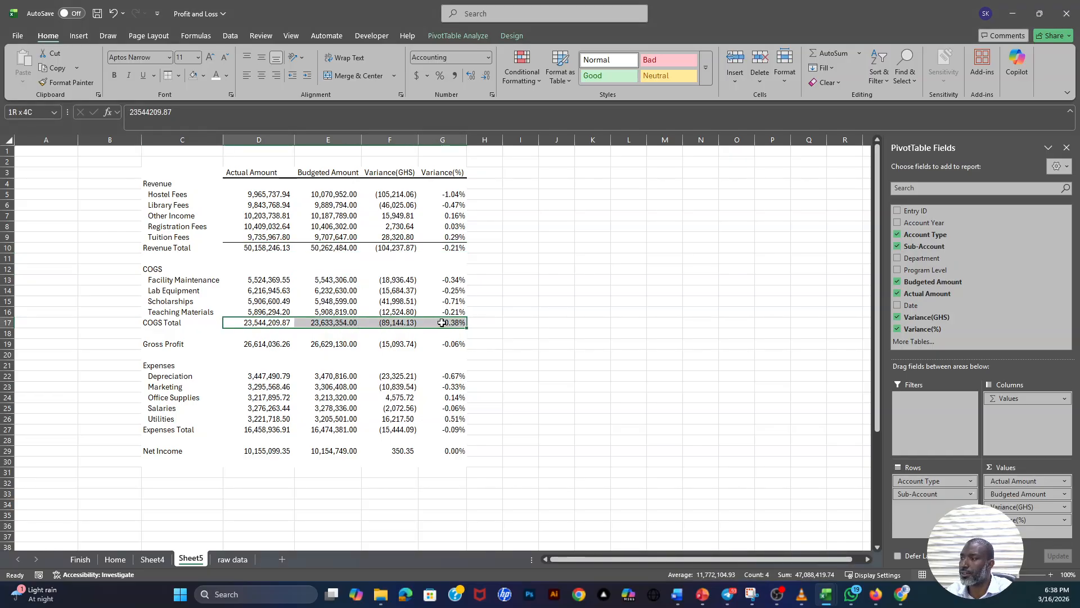
pyautogui.click(170, 75)
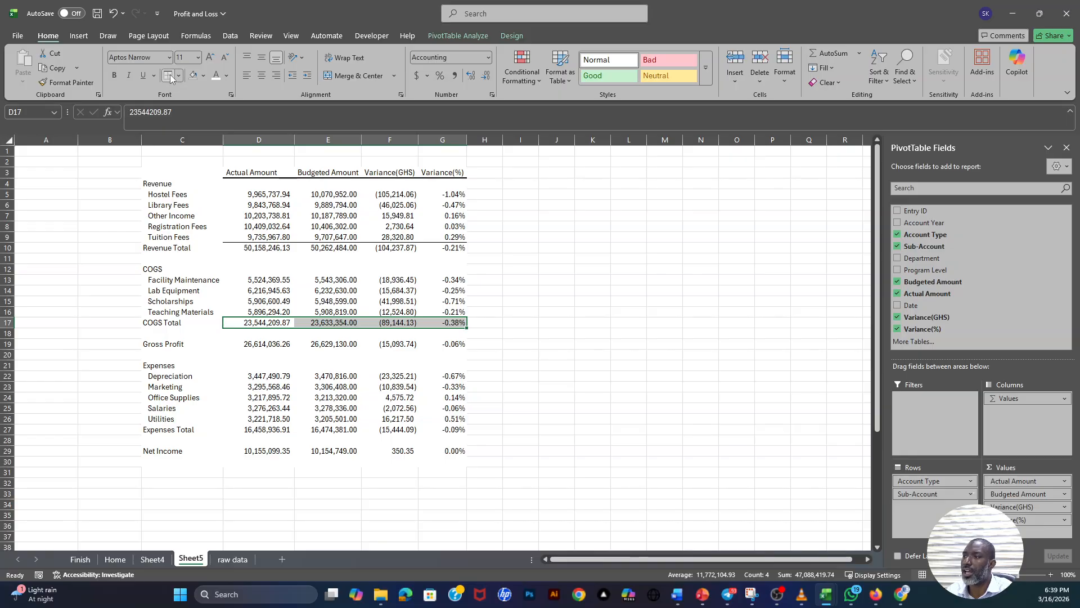
pyautogui.click(315, 333)
# - Give the Gross Profit values from Actual Amount to Variance(%) a top and thick bottom border
pyautogui.moveTo(285, 344); pyautogui.dragTo(431, 344)
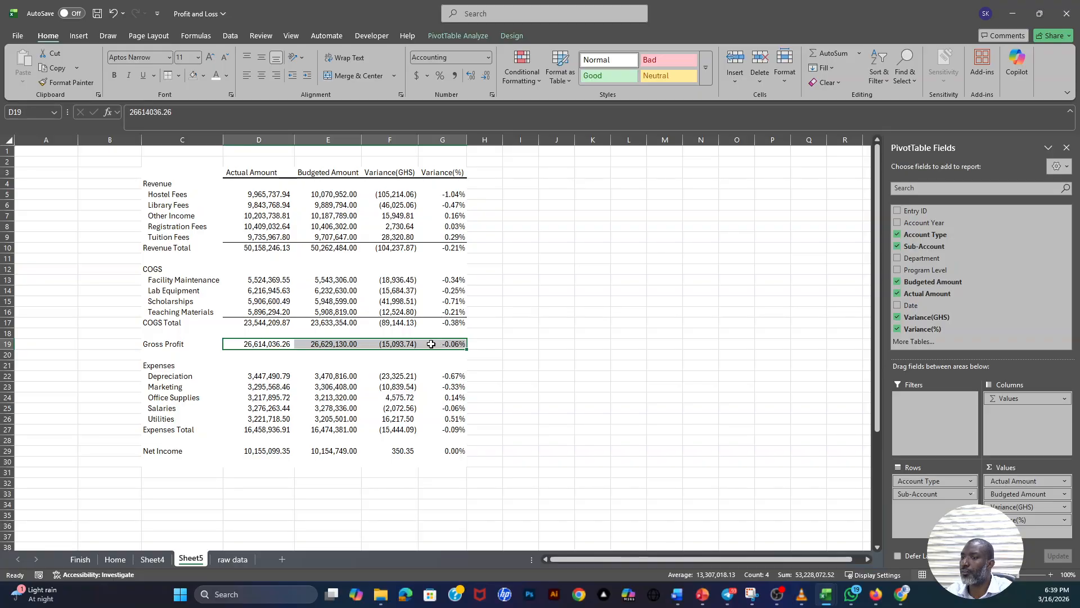
pyautogui.click(178, 75)
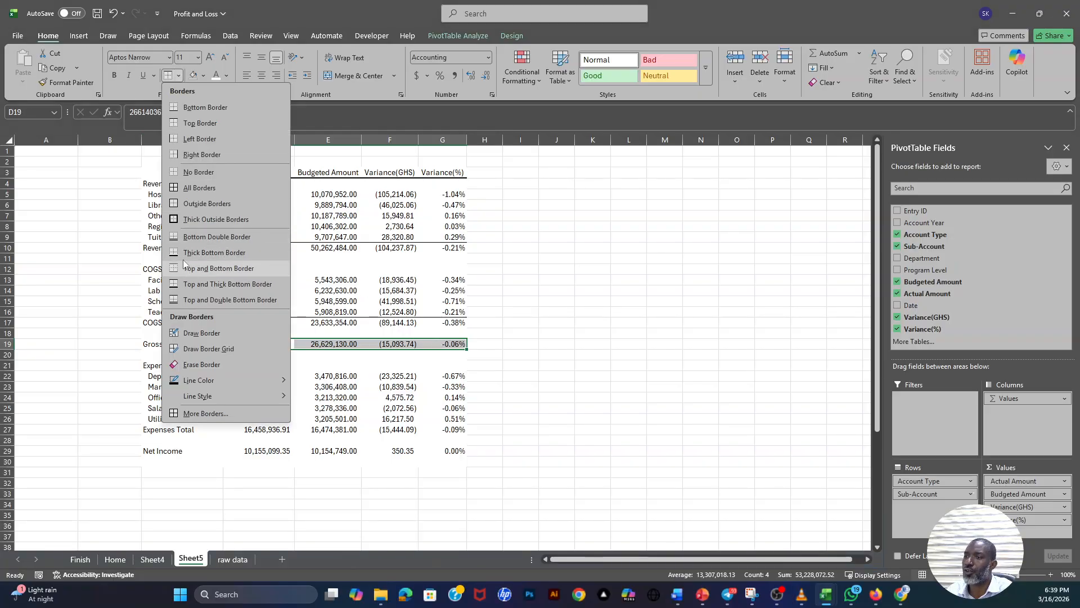
pyautogui.click(225, 284)
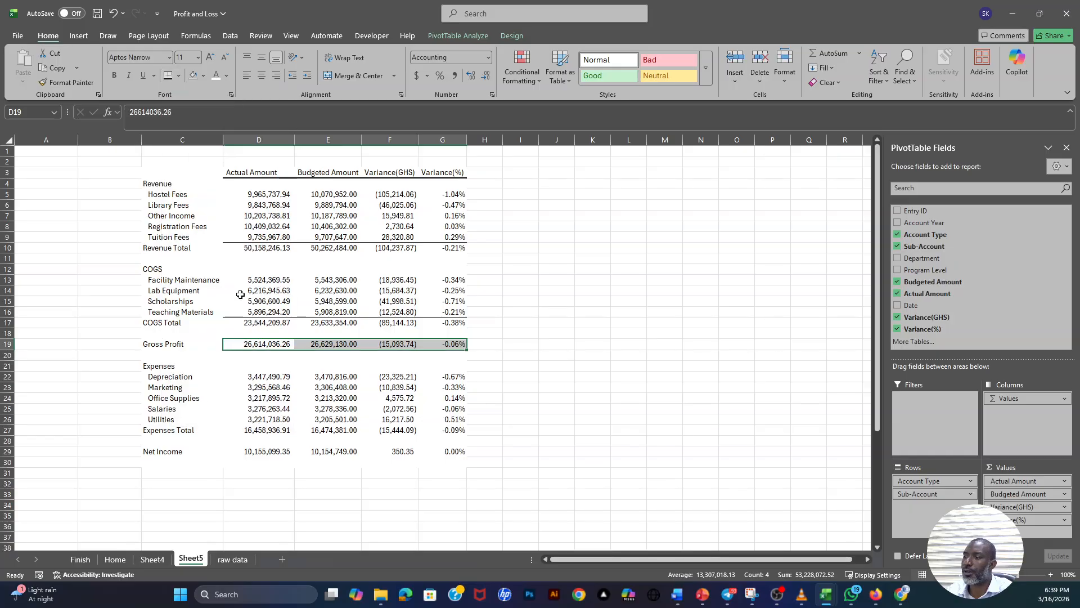
pyautogui.click(487, 323)
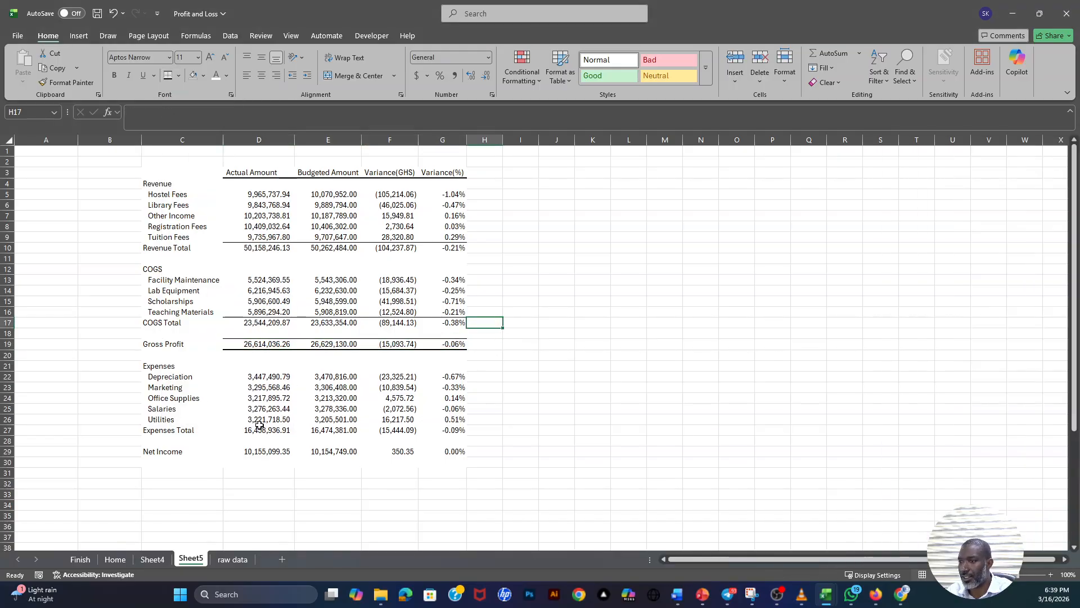
# - Add a top border to the Expenses Total values from Actual Amount to Variance(%)
pyautogui.moveTo(260, 428); pyautogui.dragTo(444, 430)
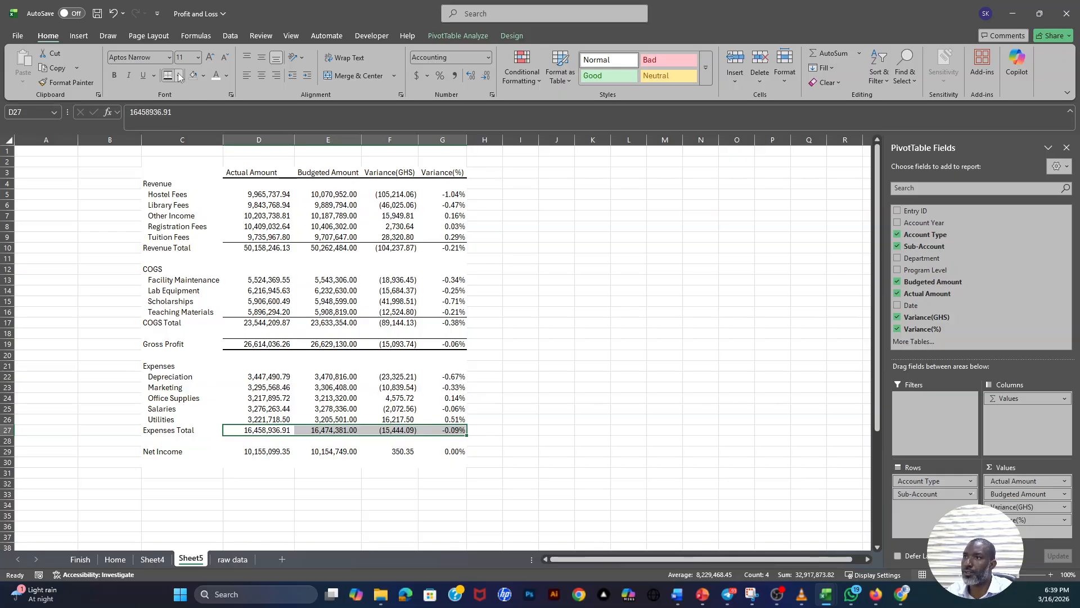
pyautogui.click(179, 75)
pyautogui.click(177, 124)
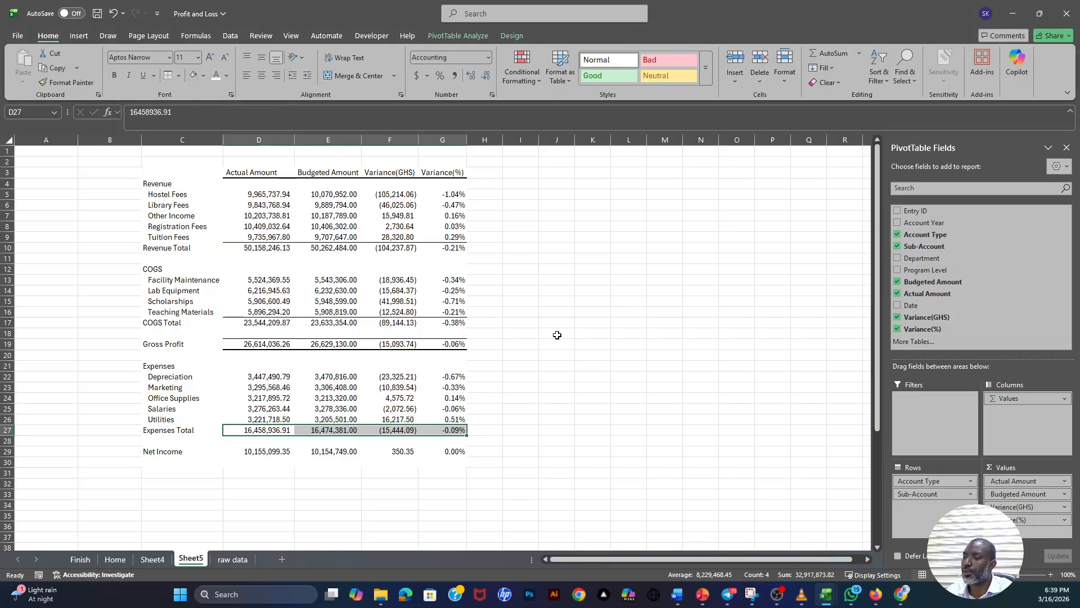
pyautogui.click(557, 335)
# - Give the Net Income values from Actual Amount to Variance(%) a top and double bottom border
pyautogui.moveTo(245, 454); pyautogui.dragTo(444, 452)
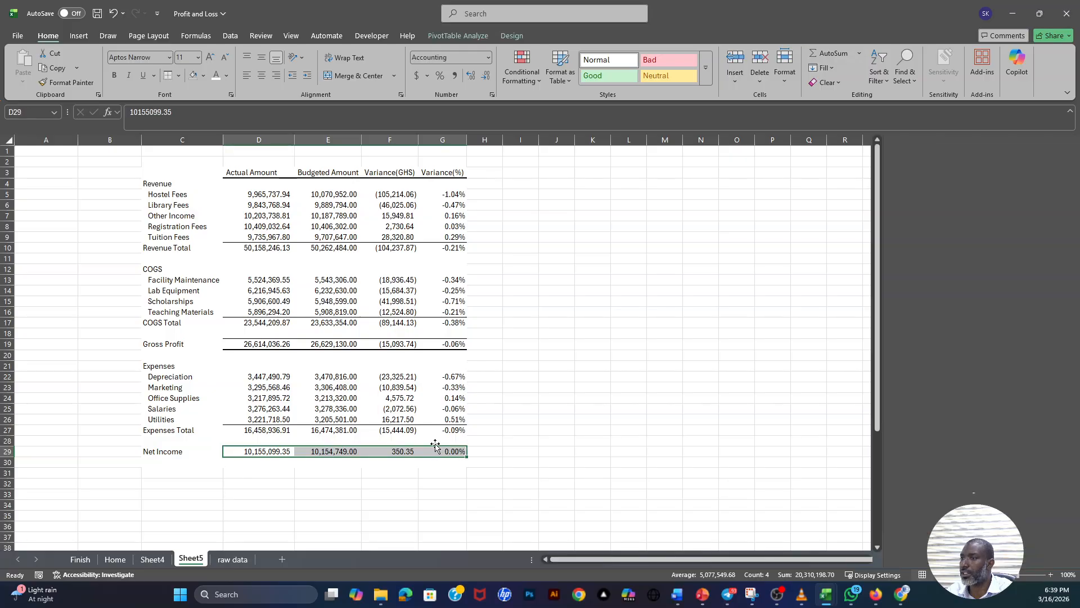
pyautogui.click(179, 75)
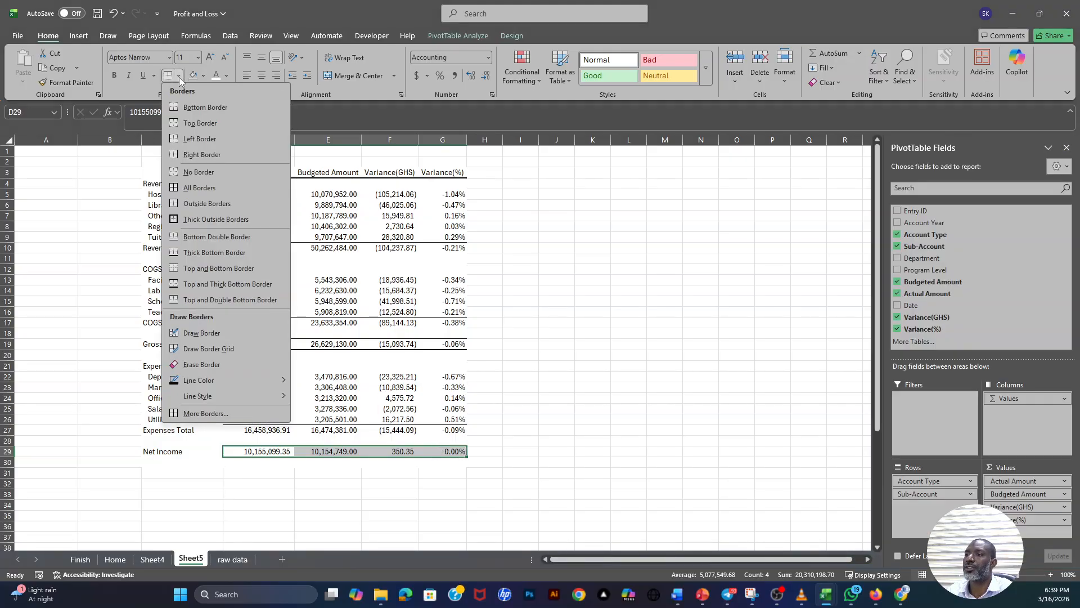
pyautogui.click(177, 301)
pyautogui.click(556, 452)
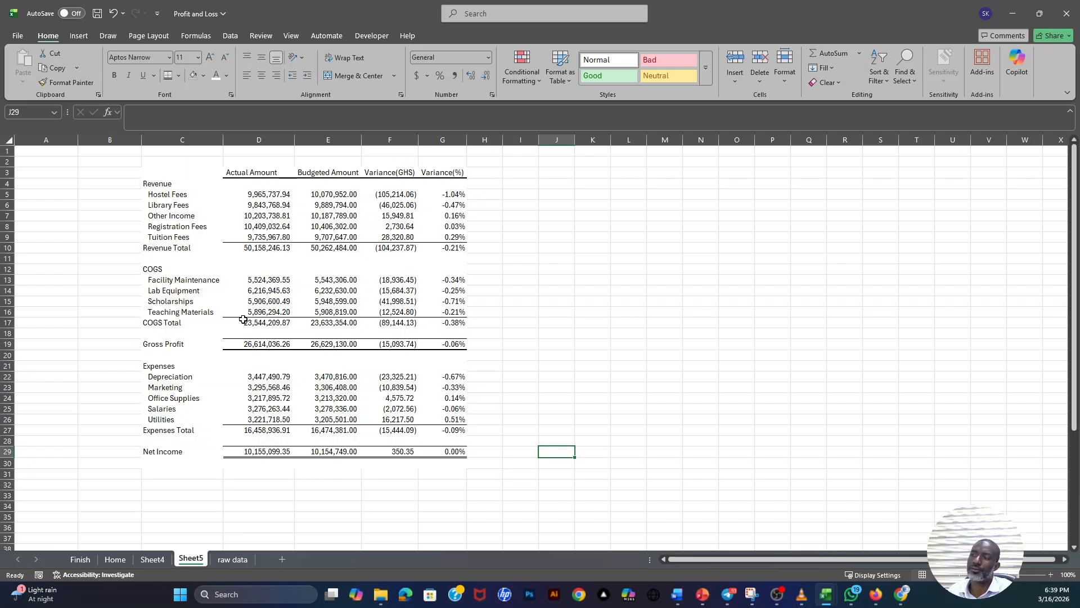
# - Narrow the account label column C slightly
pyautogui.scroll(-2, 242, 293)
pyautogui.scroll(2, 236, 225)
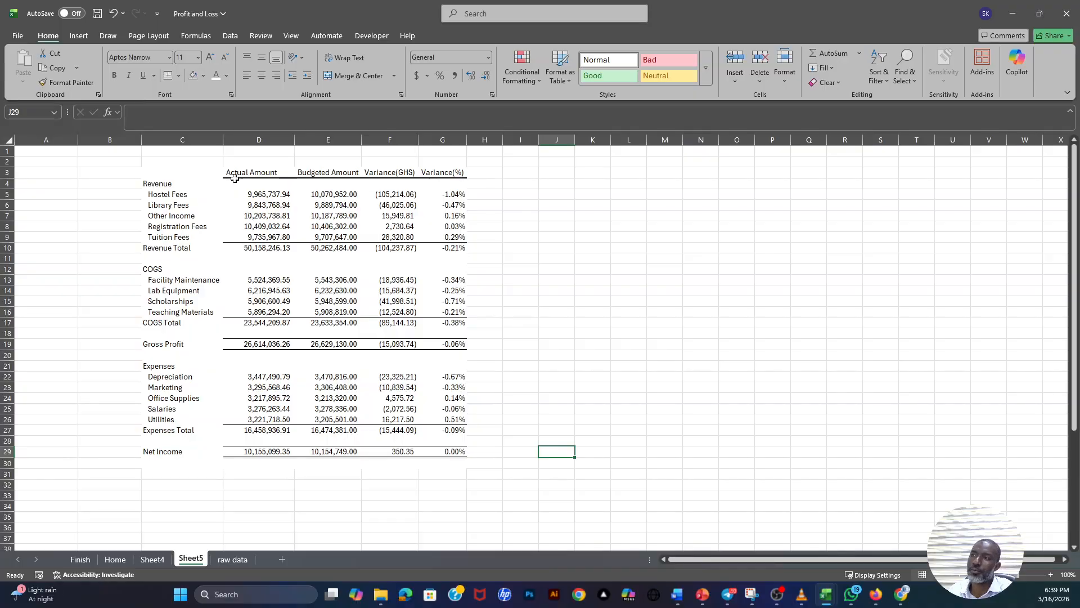
pyautogui.moveTo(224, 141); pyautogui.dragTo(220, 145)
pyautogui.click(371, 248)
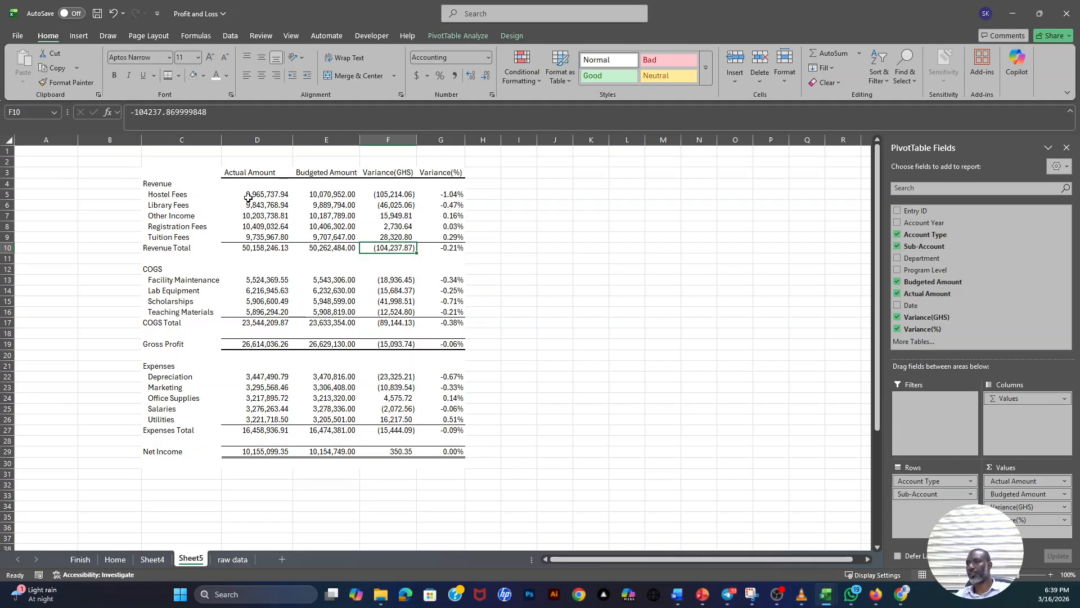
# - Hide the gridlines on Sheet5 and widen the Budgeted Amount column slightly
pyautogui.click(291, 36)
pyautogui.click(325, 68)
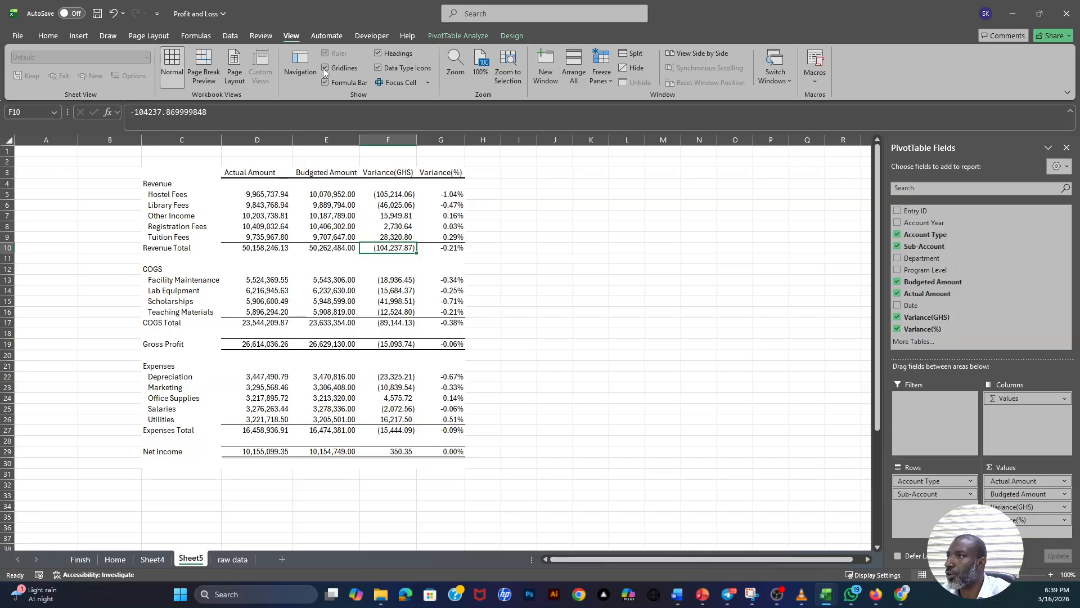
pyautogui.click(516, 236)
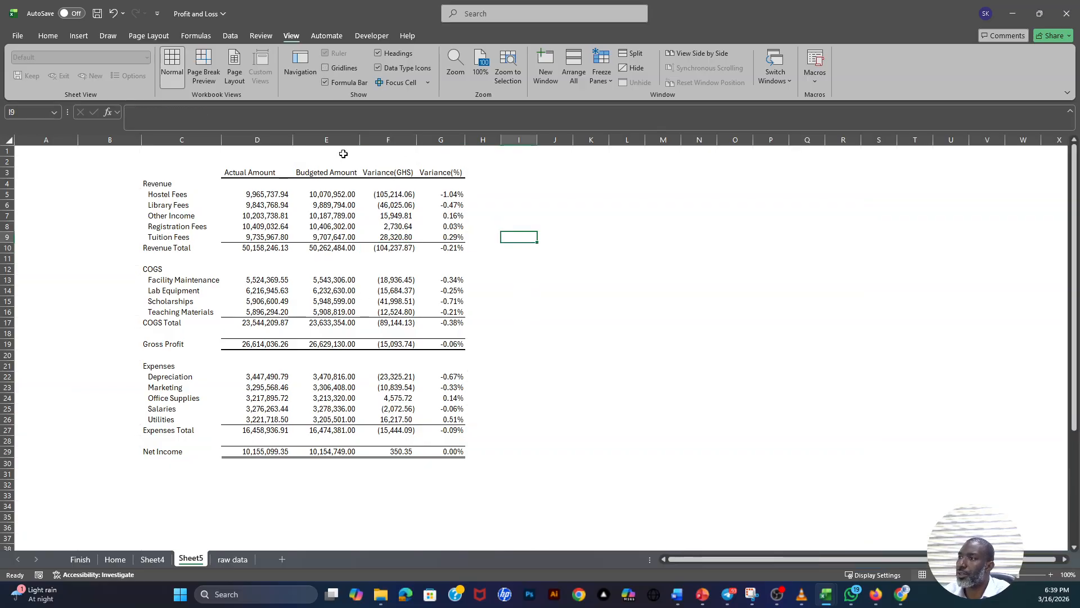
pyautogui.moveTo(362, 135); pyautogui.dragTo(371, 135)
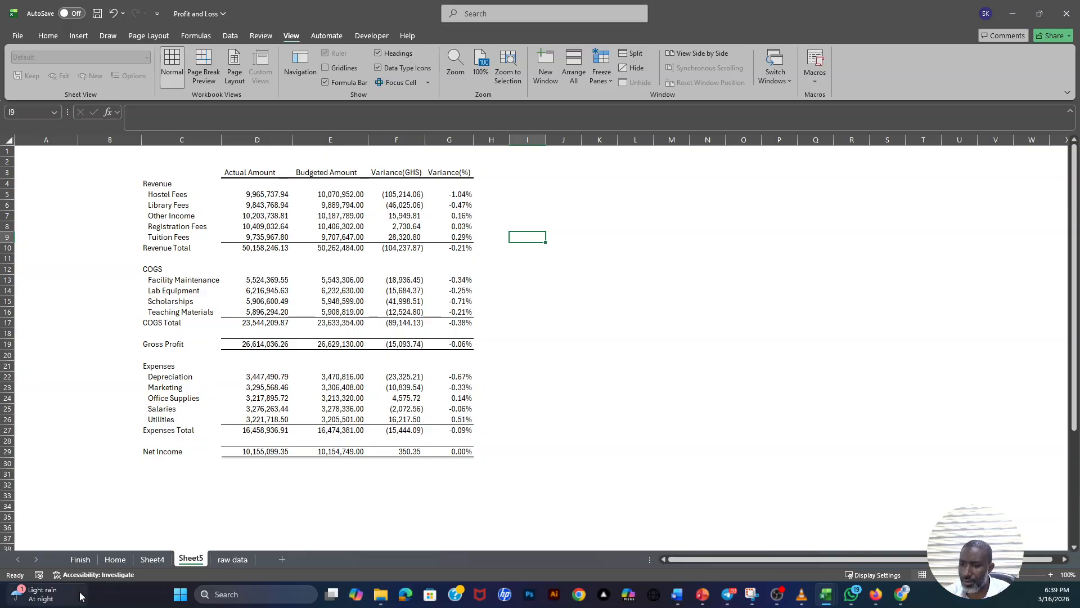
# - Examine the variance icons in the completed report on the Finish sheet, then return to Sheet5
pyautogui.click(80, 559)
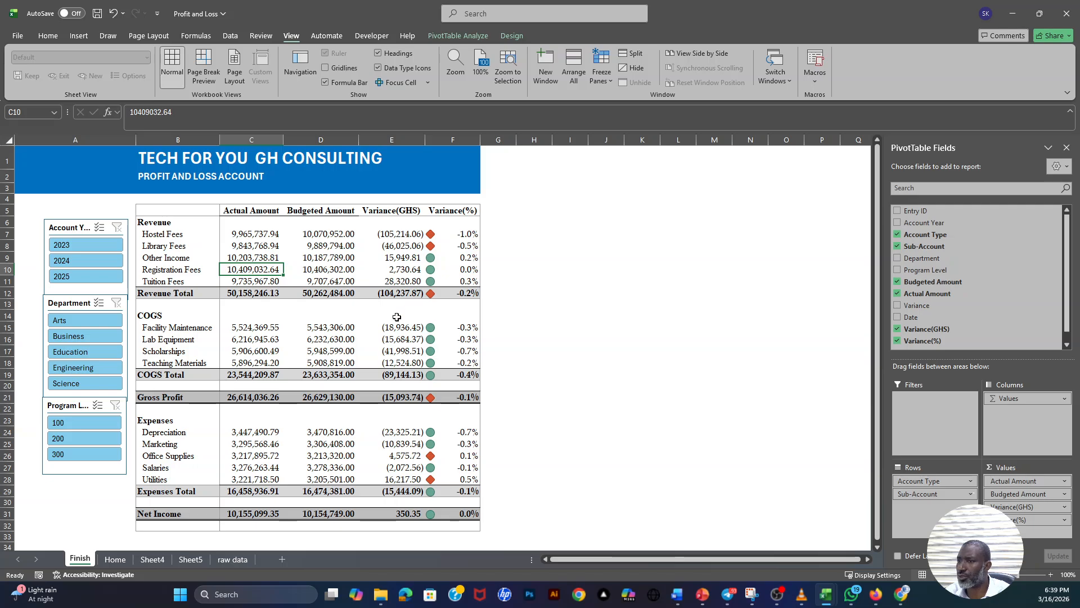
pyautogui.click(396, 326)
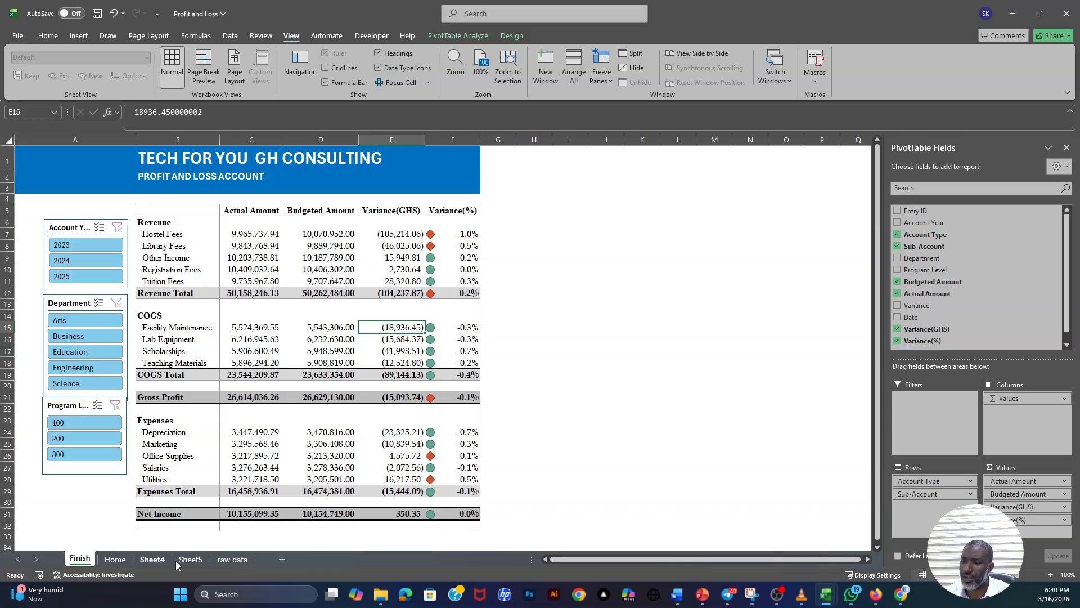
pyautogui.click(199, 560)
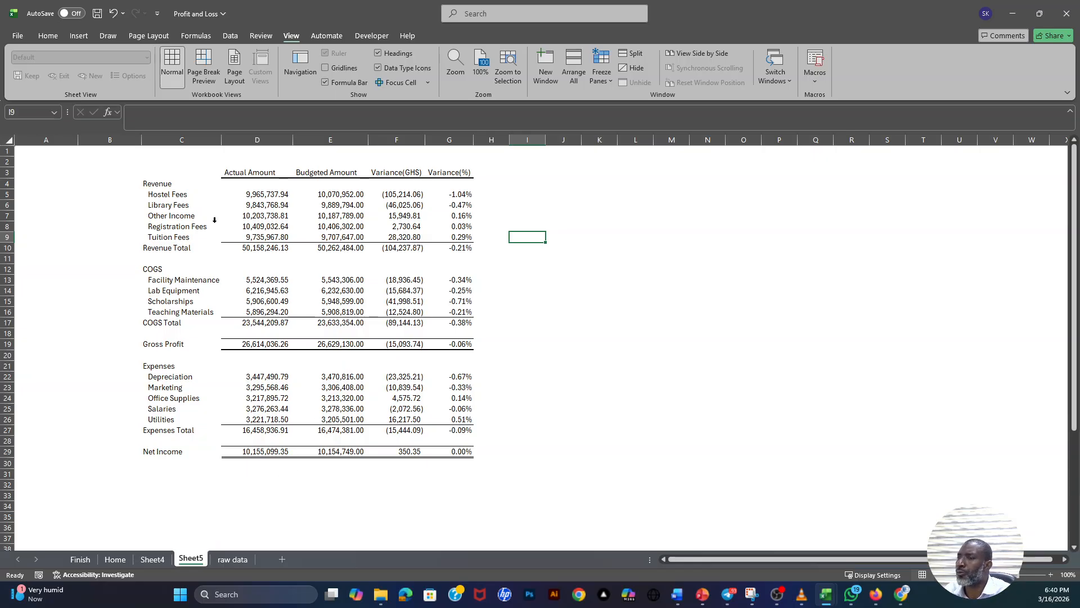
# - Apply the green circle, yellow triangle and red diamond icon set to the Variance(%) cells G5:G10, G19 and G29
pyautogui.moveTo(453, 195); pyautogui.dragTo(491, 259)
pyautogui.moveTo(447, 193); pyautogui.dragTo(455, 252)
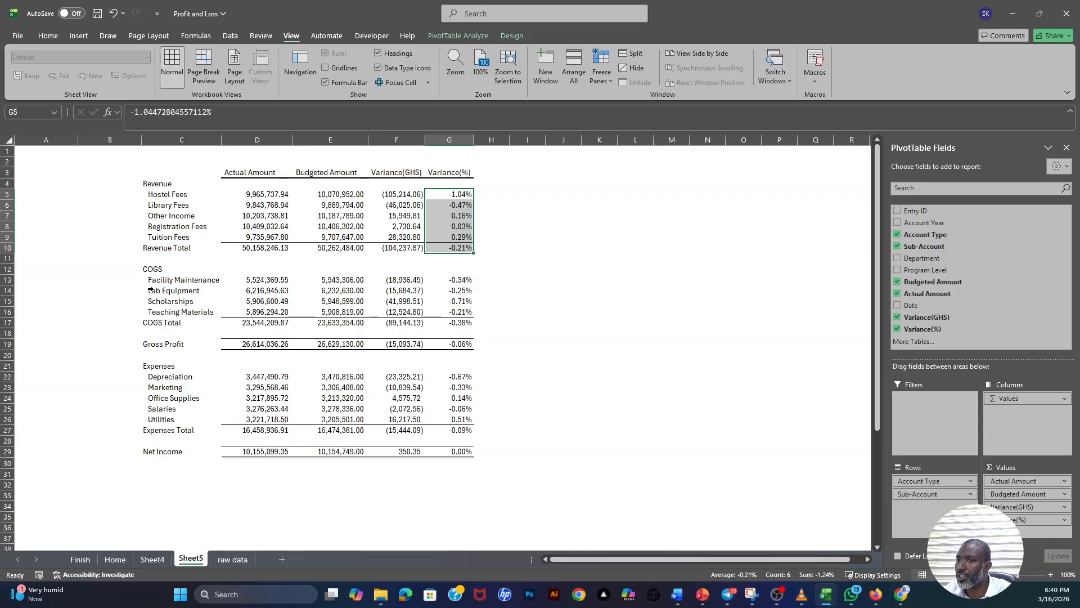
pyautogui.keyDown('ctrl'); pyautogui.click(450, 343); pyautogui.keyUp('ctrl')
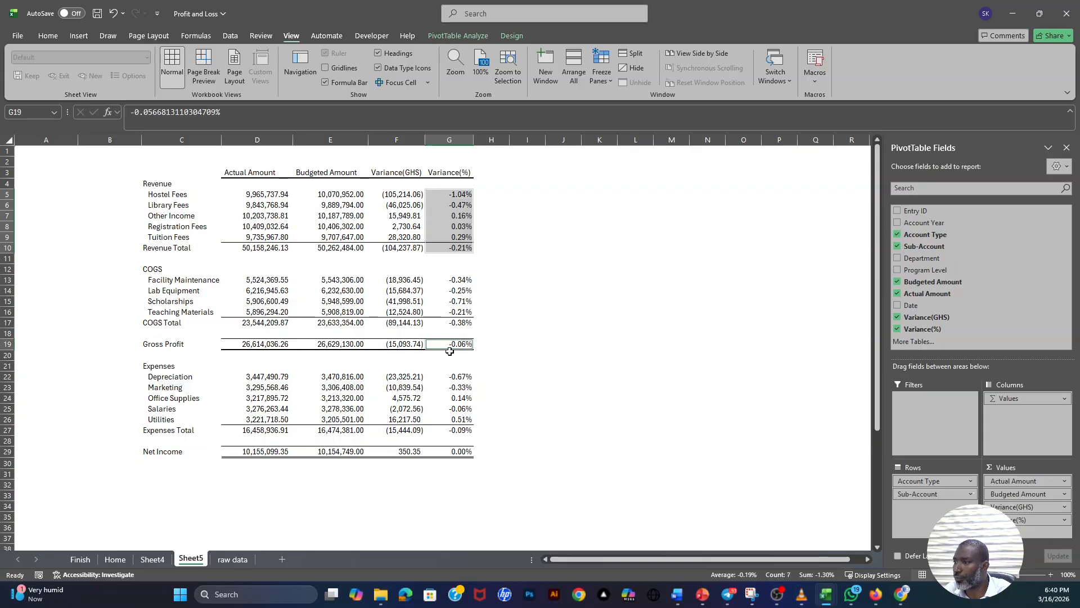
pyautogui.keyDown('ctrl'); pyautogui.click(457, 450); pyautogui.keyUp('ctrl')
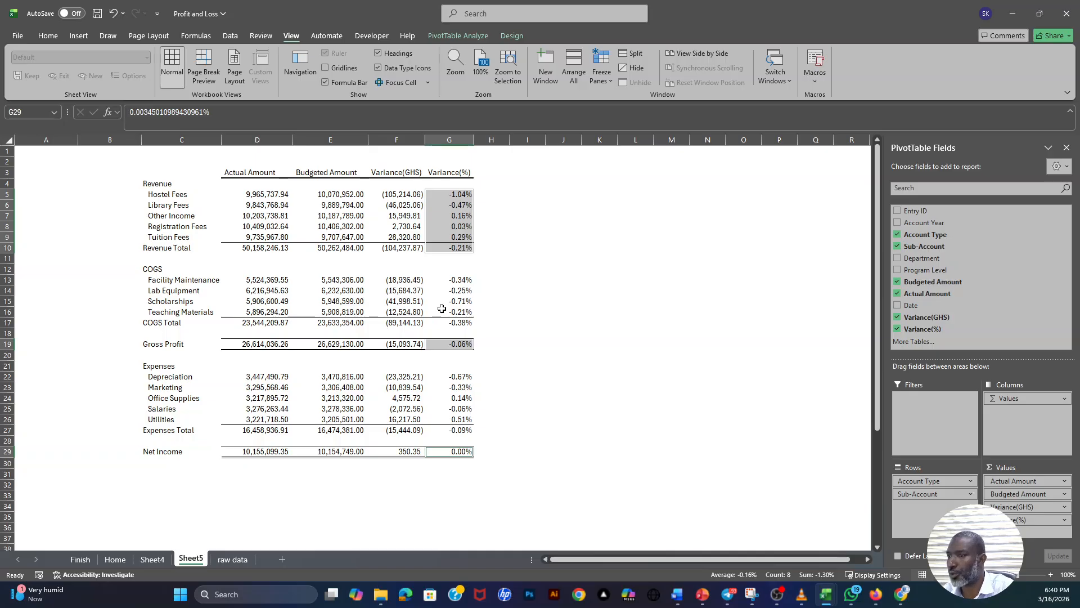
pyautogui.click(48, 36)
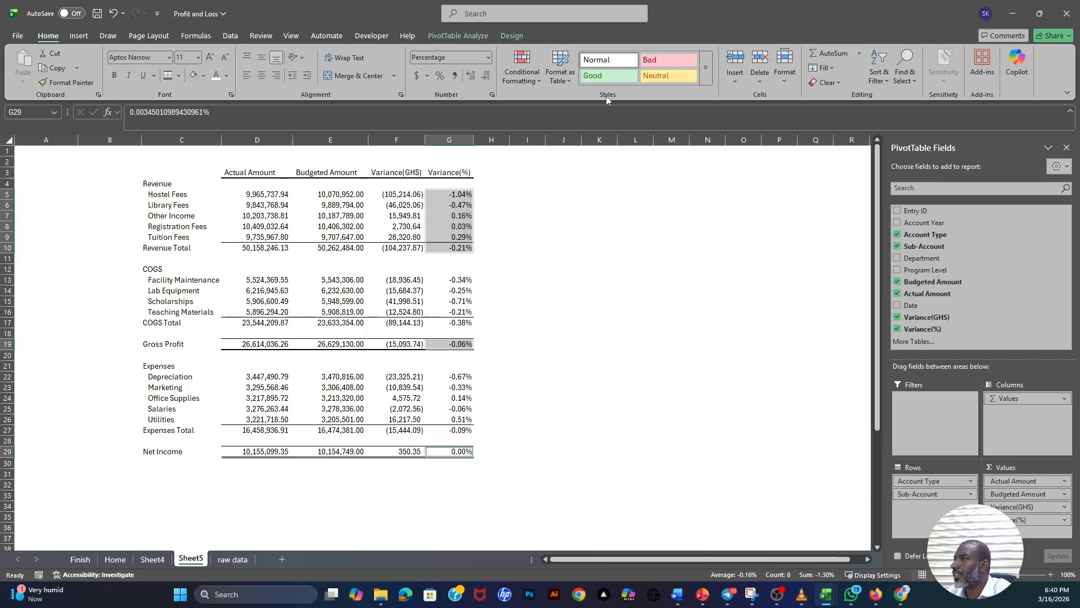
pyautogui.click(537, 82)
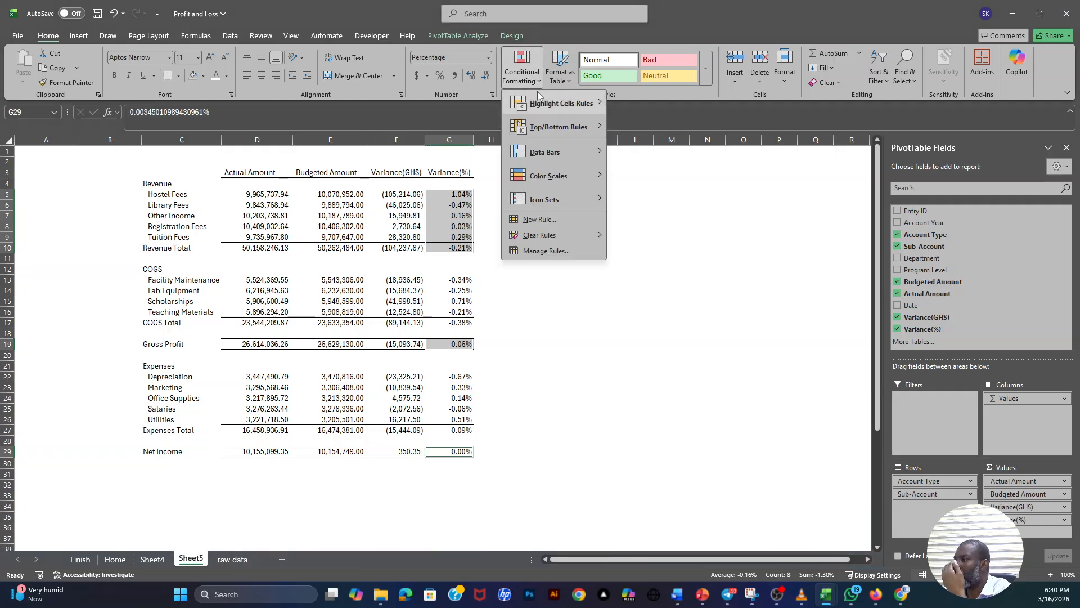
pyautogui.moveTo(546, 200)
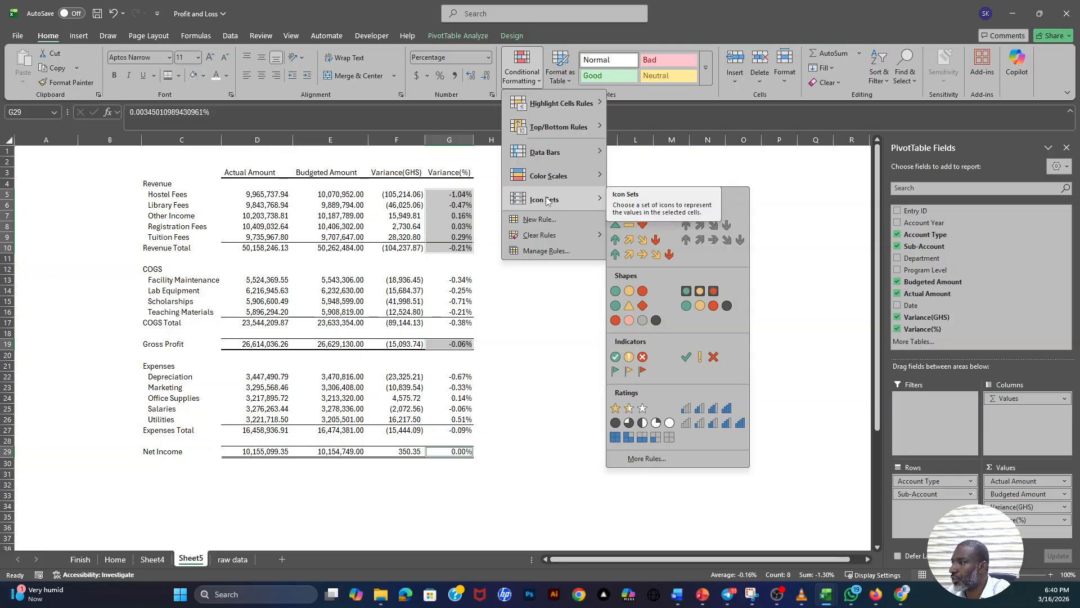
pyautogui.click(629, 305)
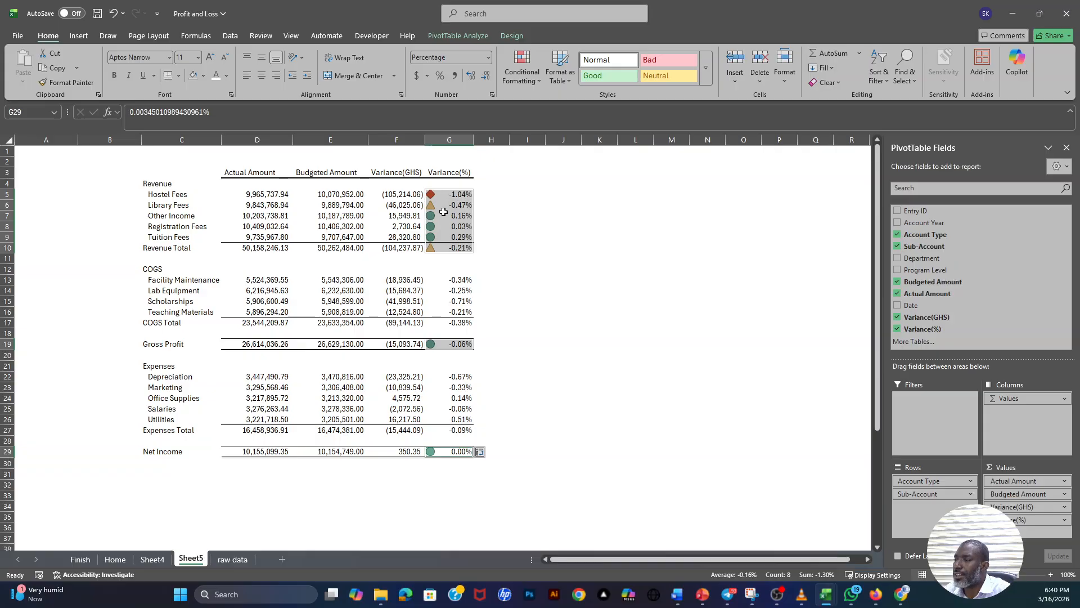
# - Edit the icon set rule for Variance(%) cells G5:G10, G19 and G29 to reverse its icon order
pyautogui.moveTo(429, 198)
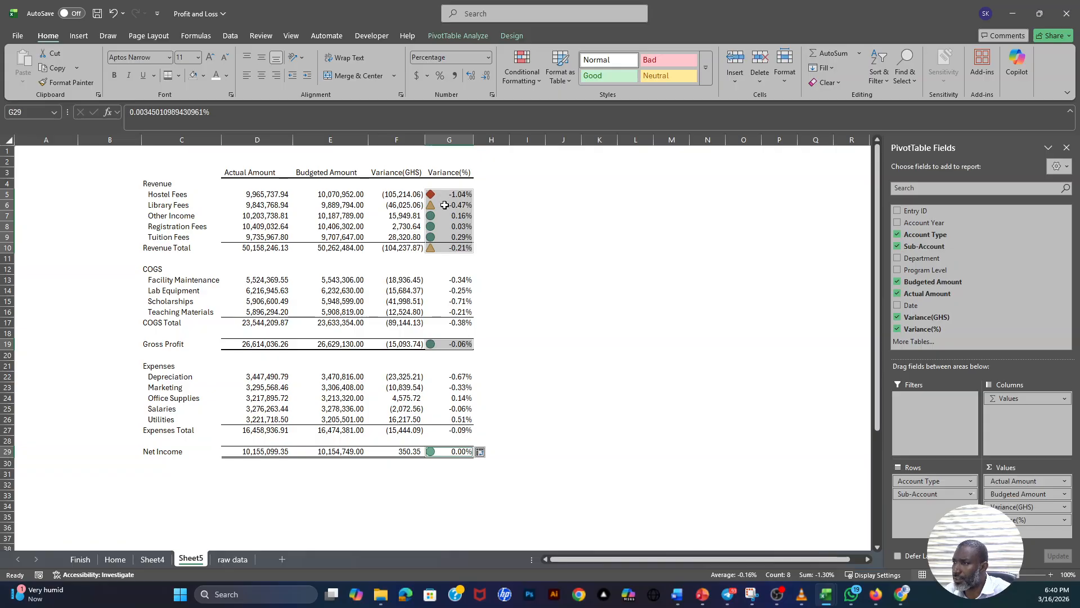
pyautogui.moveTo(456, 209)
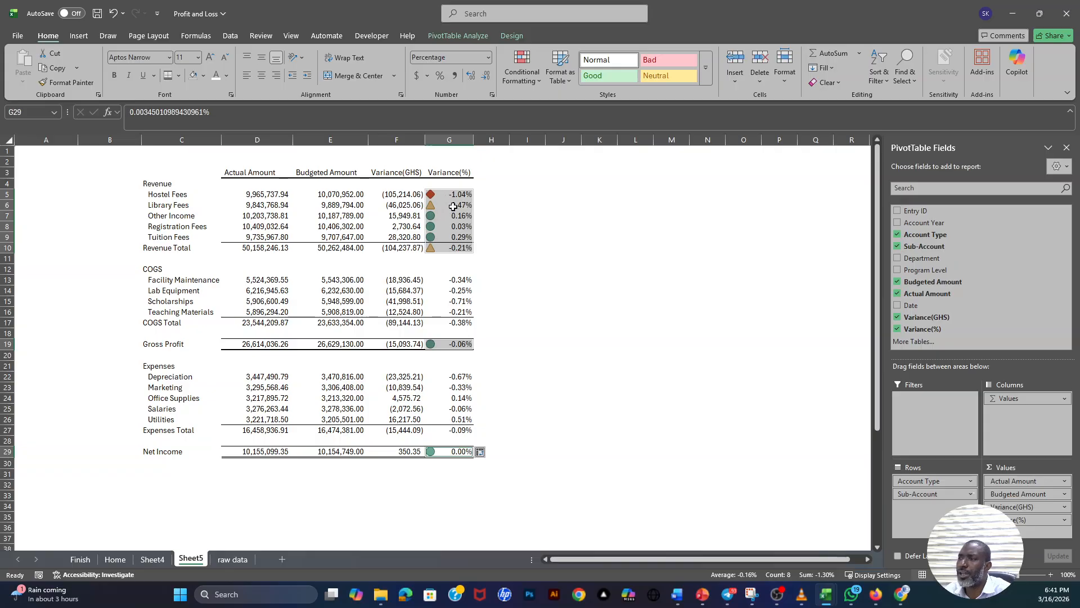
pyautogui.click(522, 67)
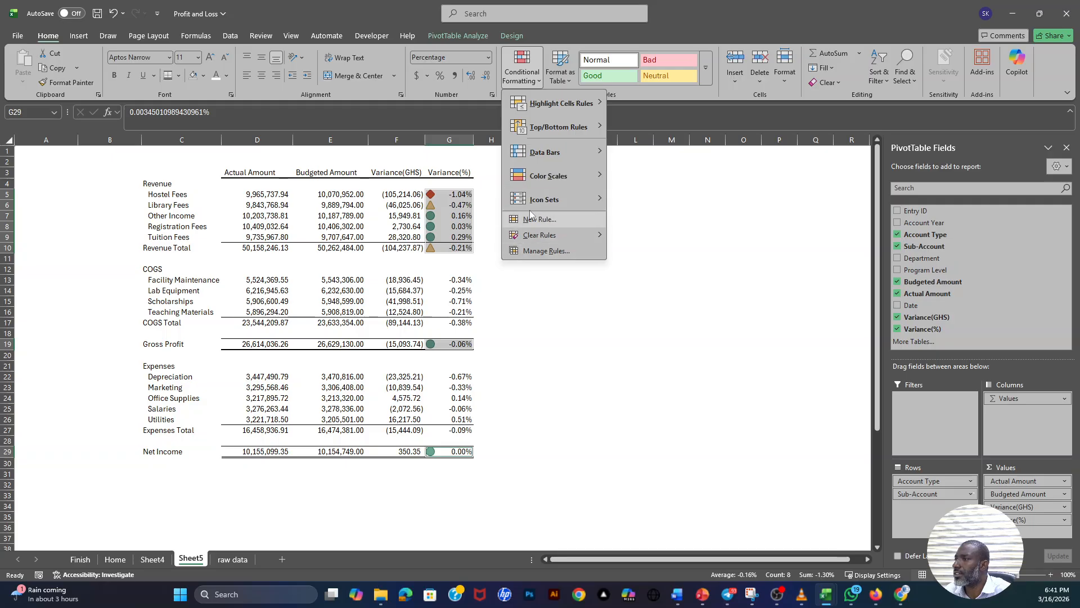
pyautogui.click(539, 251)
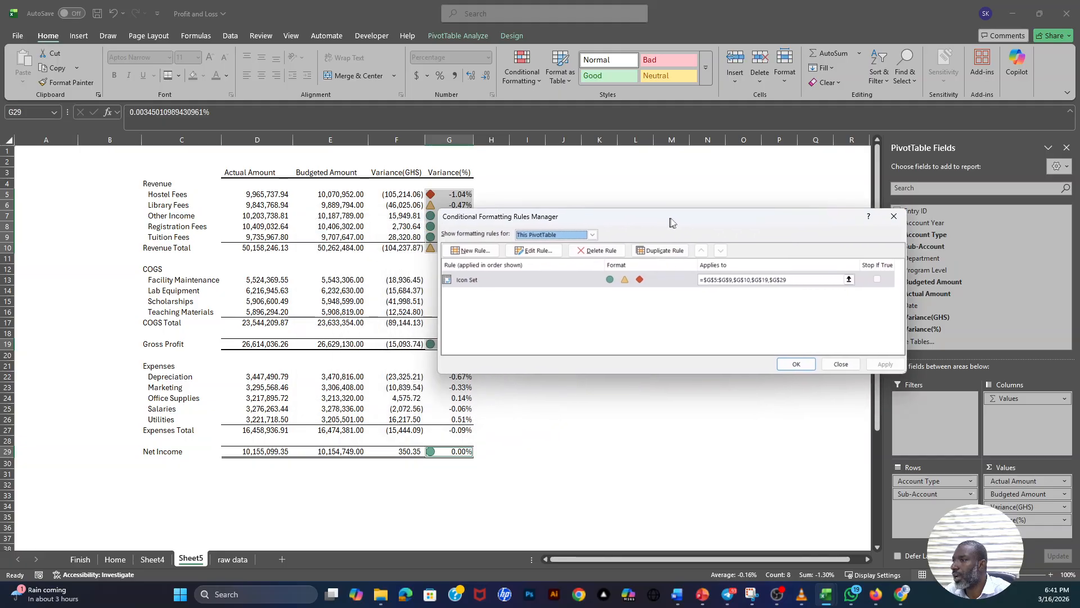
pyautogui.click(539, 280)
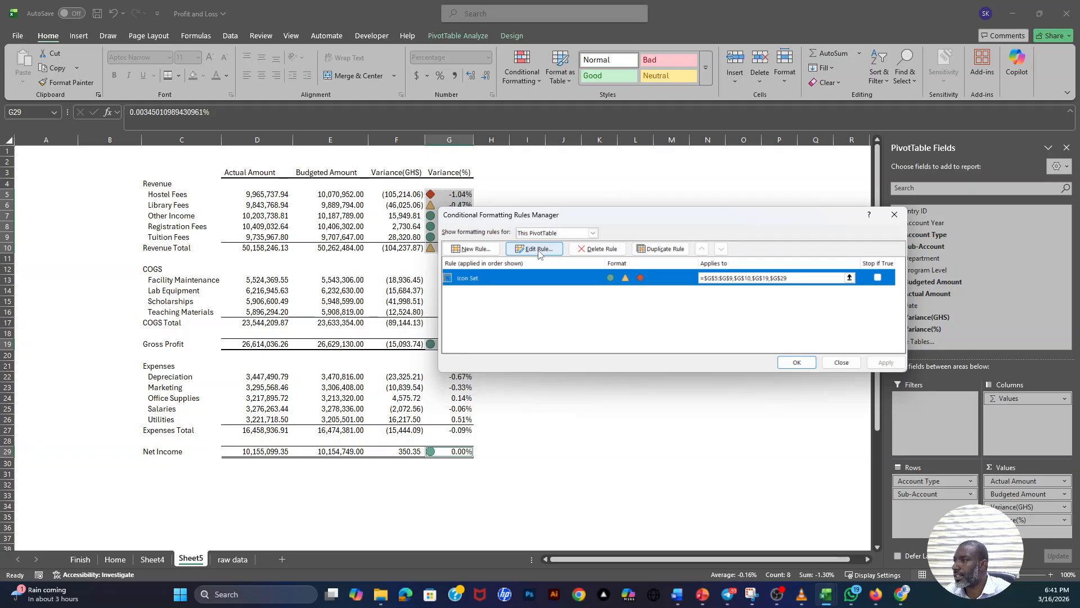
pyautogui.click(538, 251)
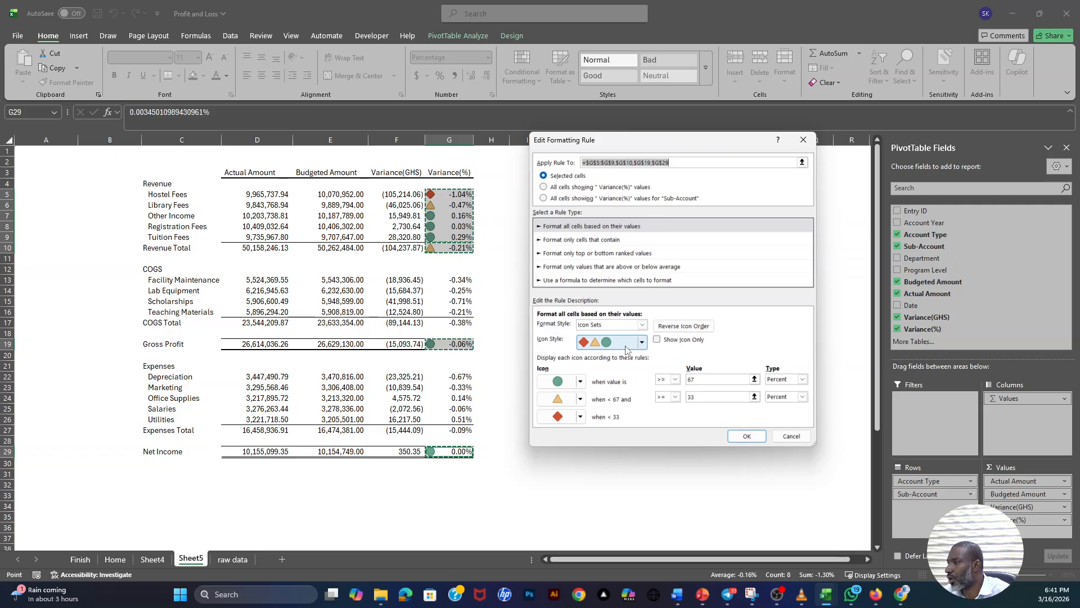
pyautogui.click(677, 329)
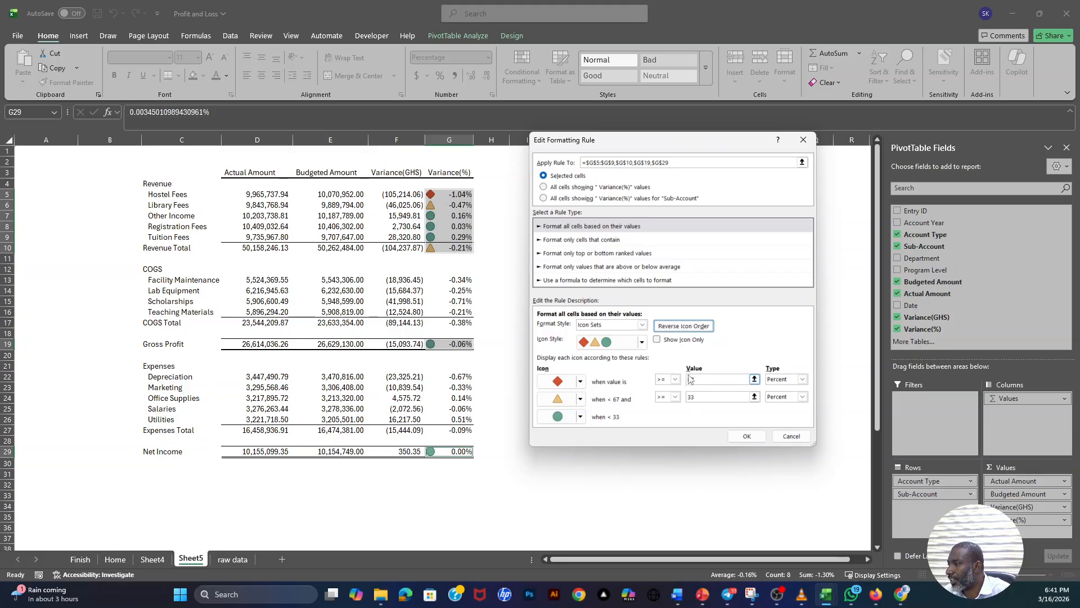
# - Set both icon thresholds of the revenue and profit rule to the Number type with value 0, and apply the rule
pyautogui.click(703, 379)
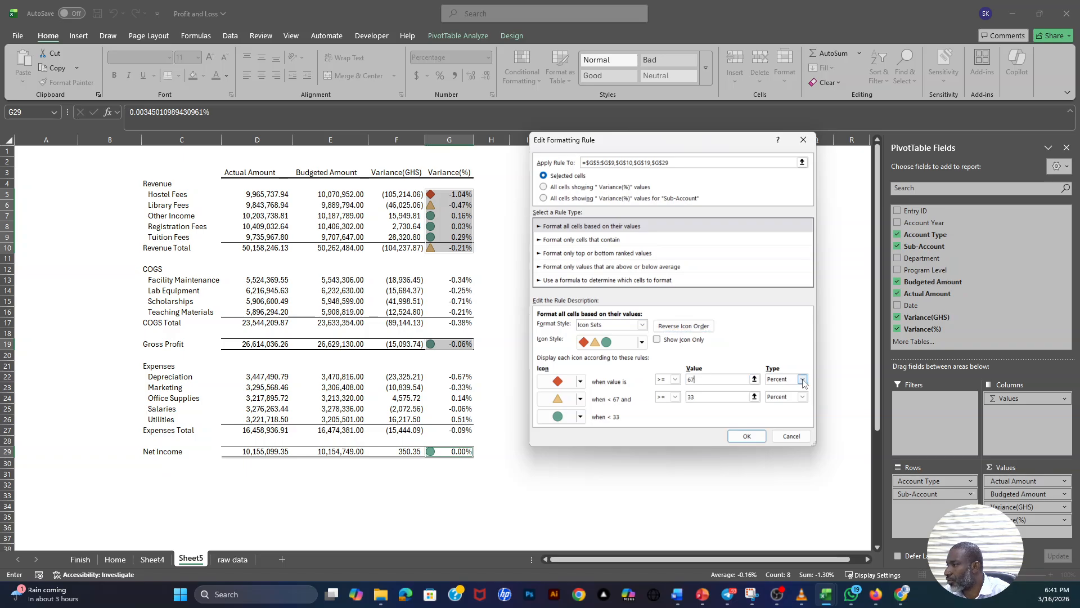
pyautogui.click(803, 381)
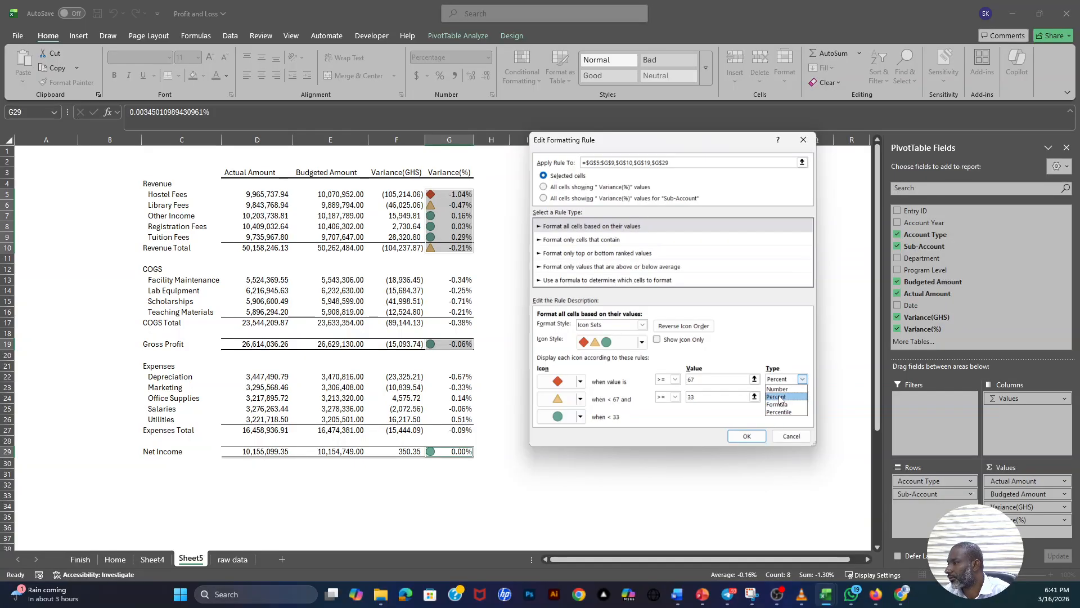
pyautogui.click(778, 389)
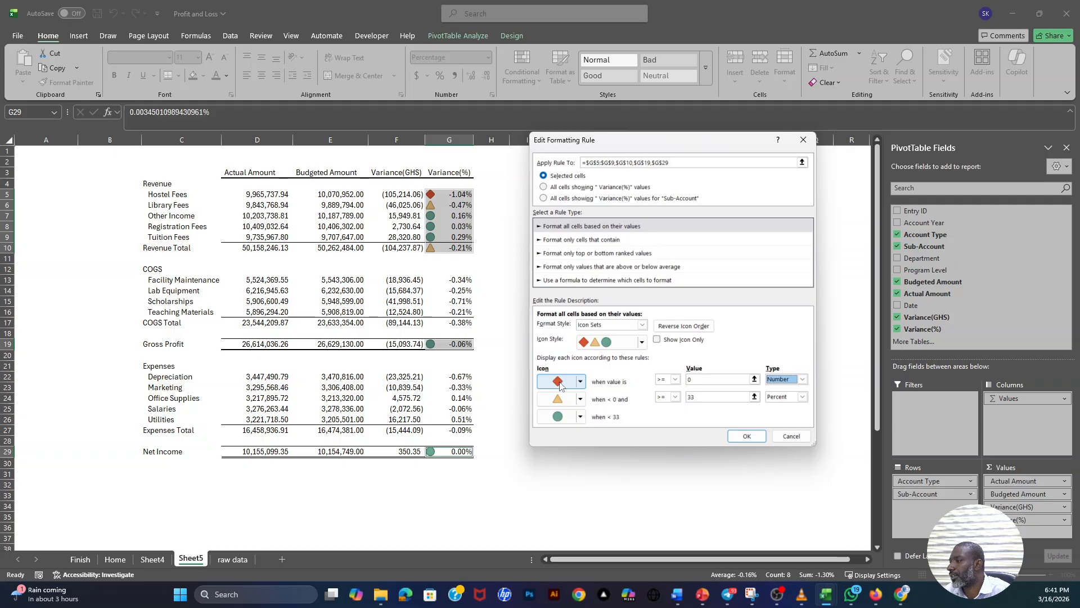
pyautogui.click(802, 398)
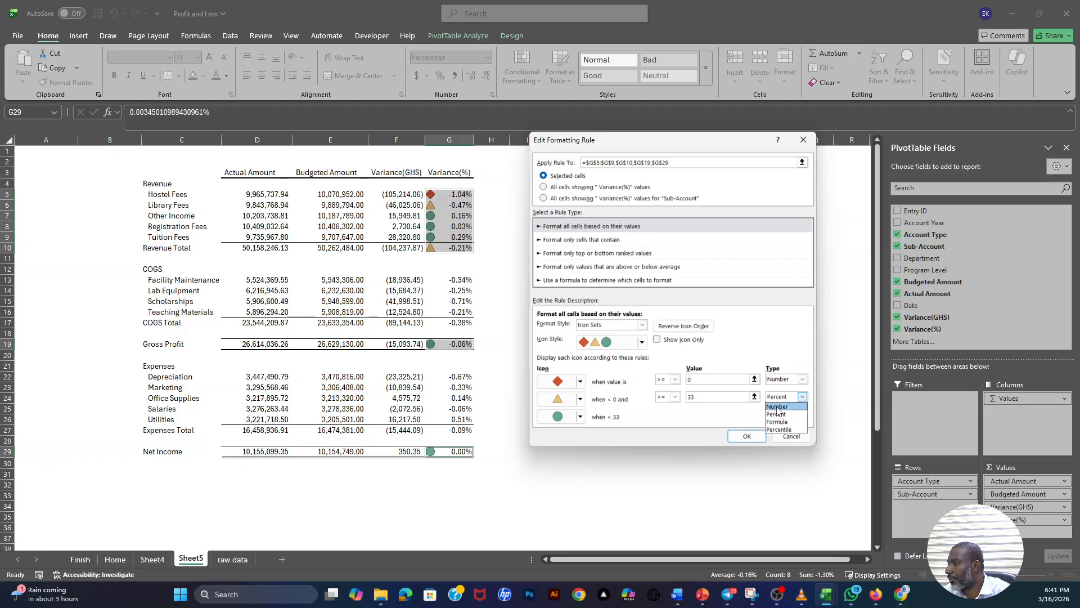
pyautogui.click(777, 406)
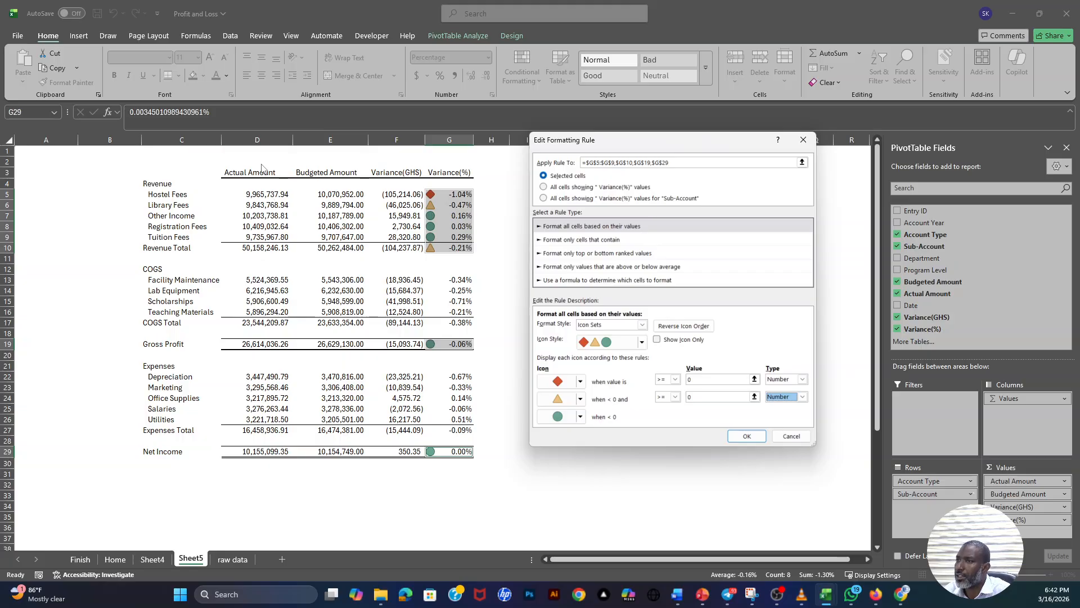
pyautogui.click(748, 436)
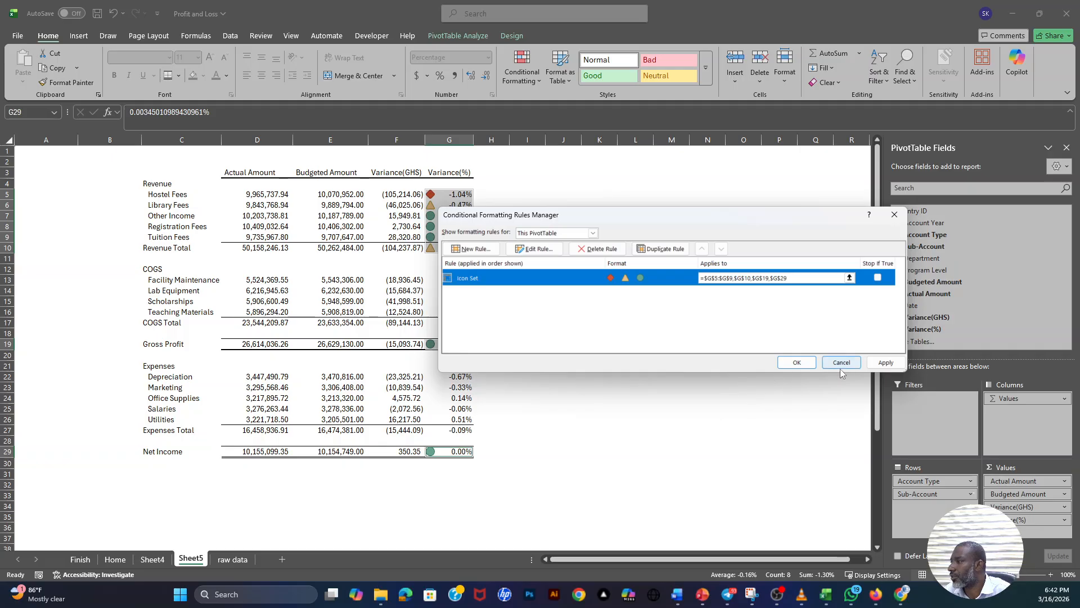
pyautogui.click(885, 362)
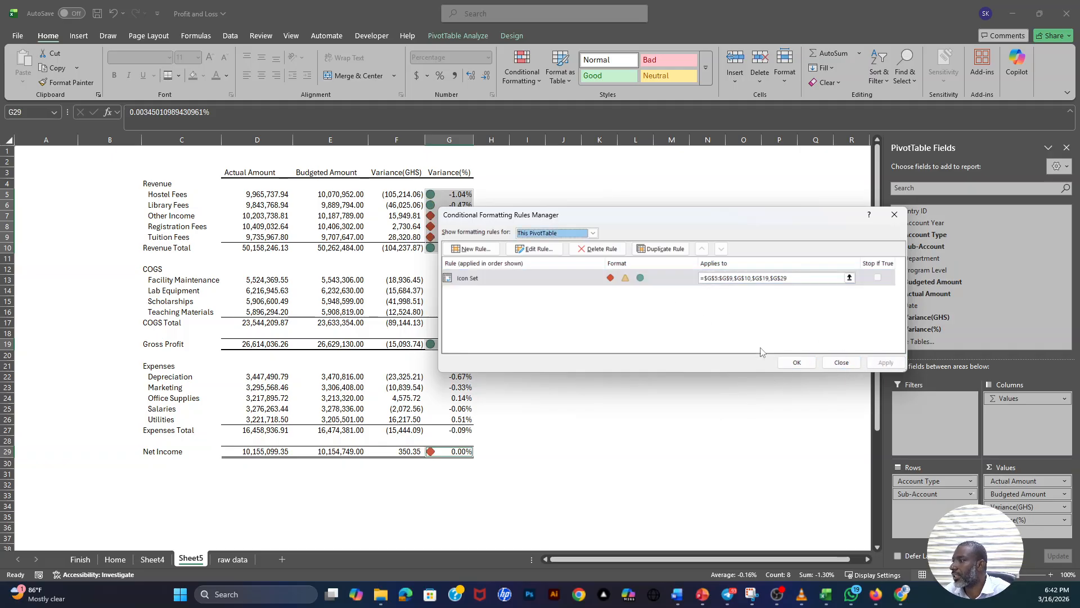
pyautogui.click(796, 363)
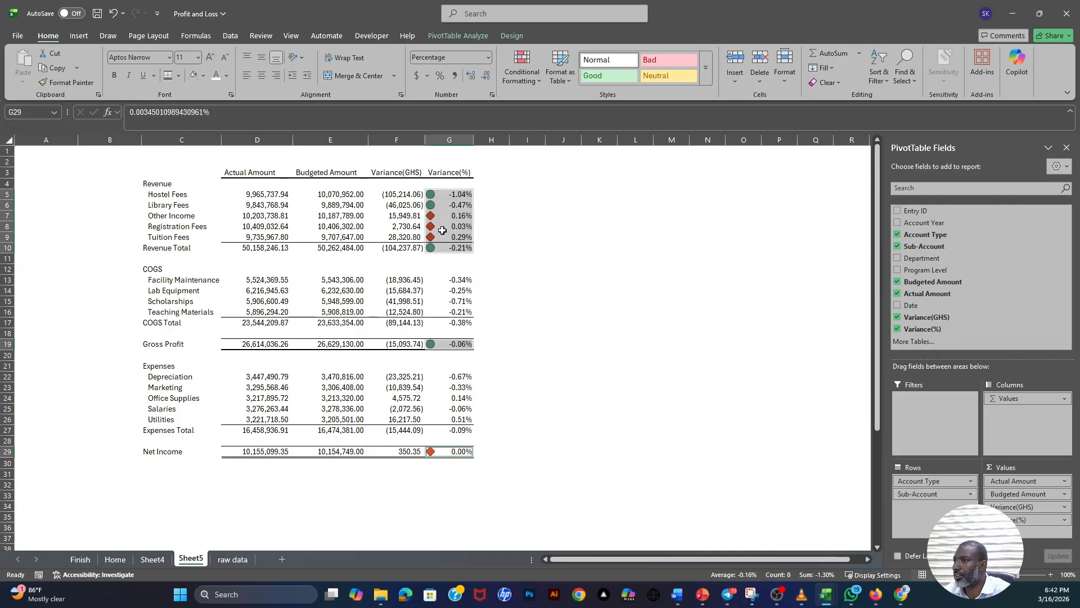
# - Examine the updated variance icons on the revenue lines and compare the Gross Profit row's actual, budgeted and variance figures
pyautogui.moveTo(431, 215); pyautogui.dragTo(462, 237)
pyautogui.click(434, 248)
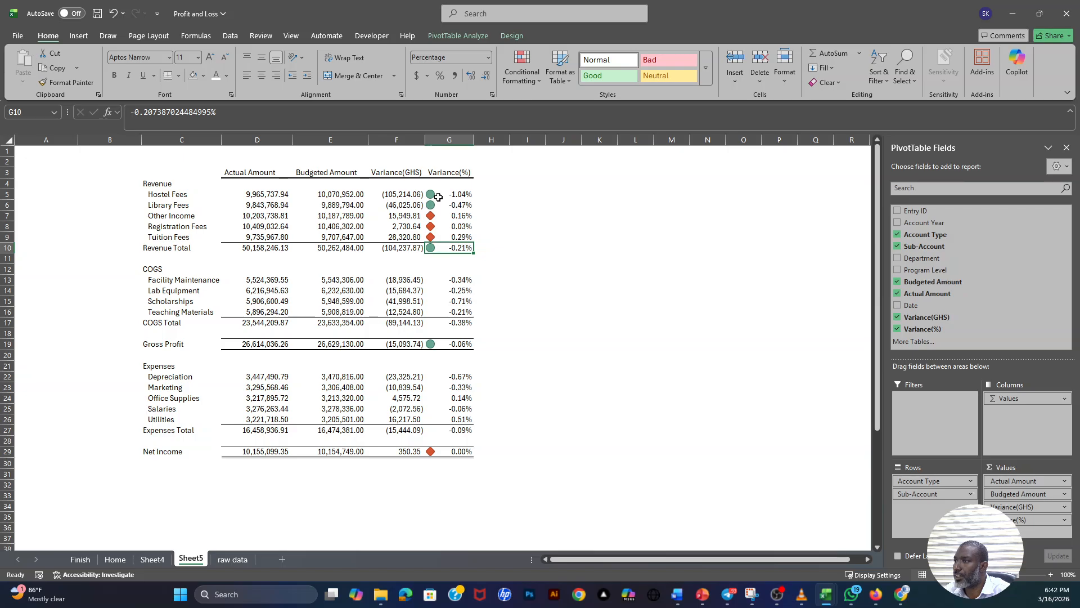
pyautogui.moveTo(437, 197); pyautogui.dragTo(442, 207)
pyautogui.click(450, 343)
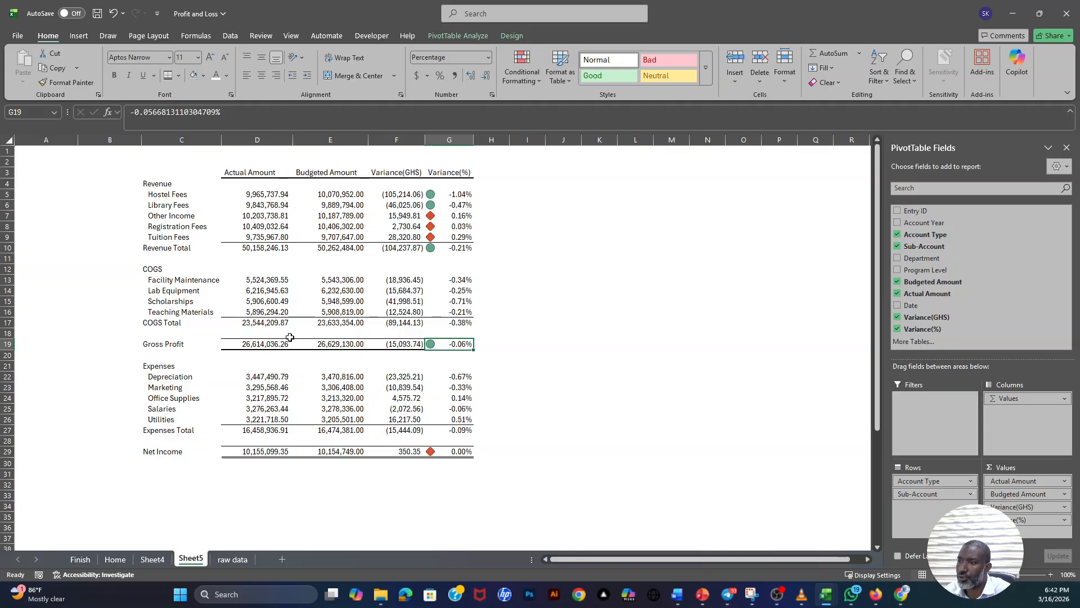
pyautogui.click(260, 344)
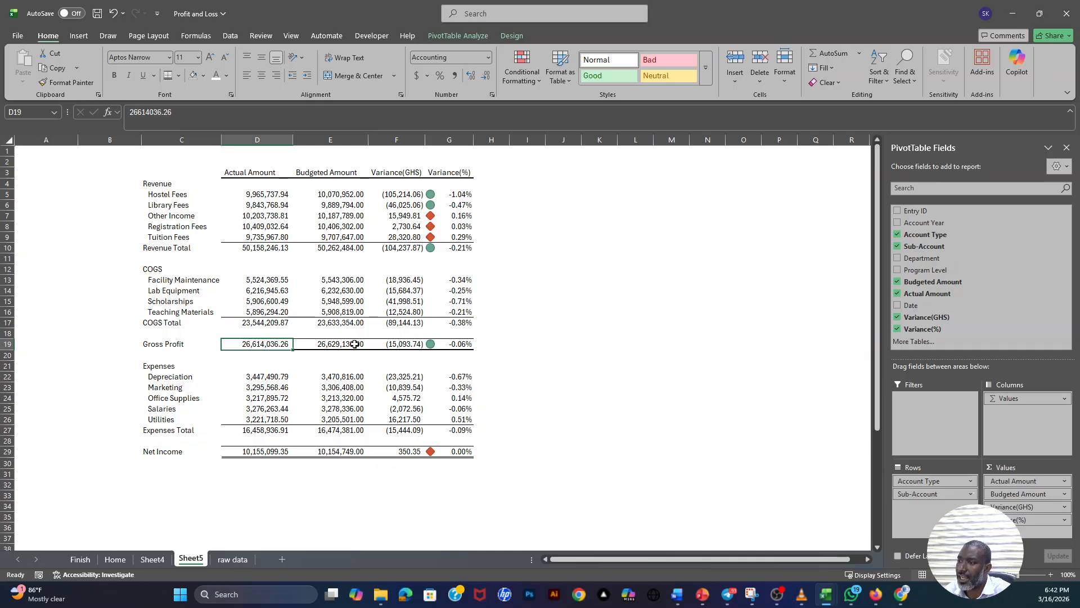
pyautogui.click(350, 343)
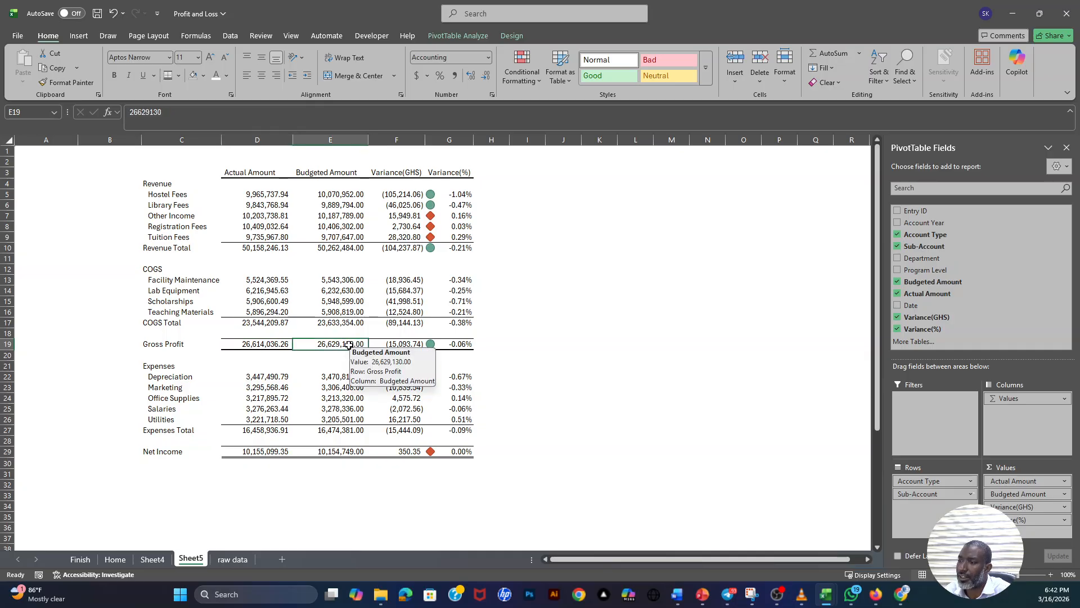
pyautogui.click(406, 345)
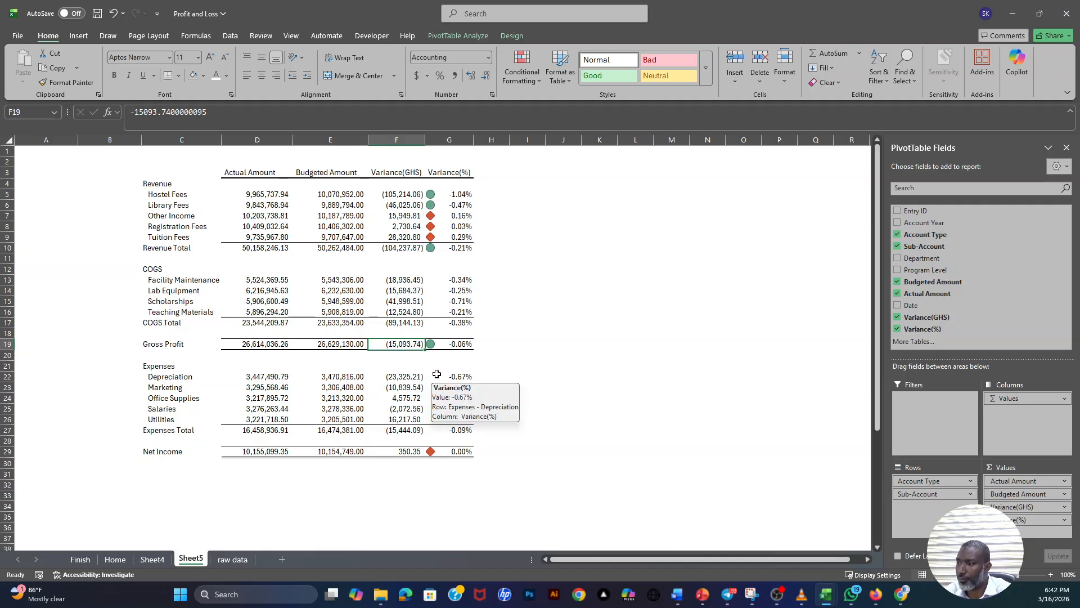
pyautogui.click(461, 344)
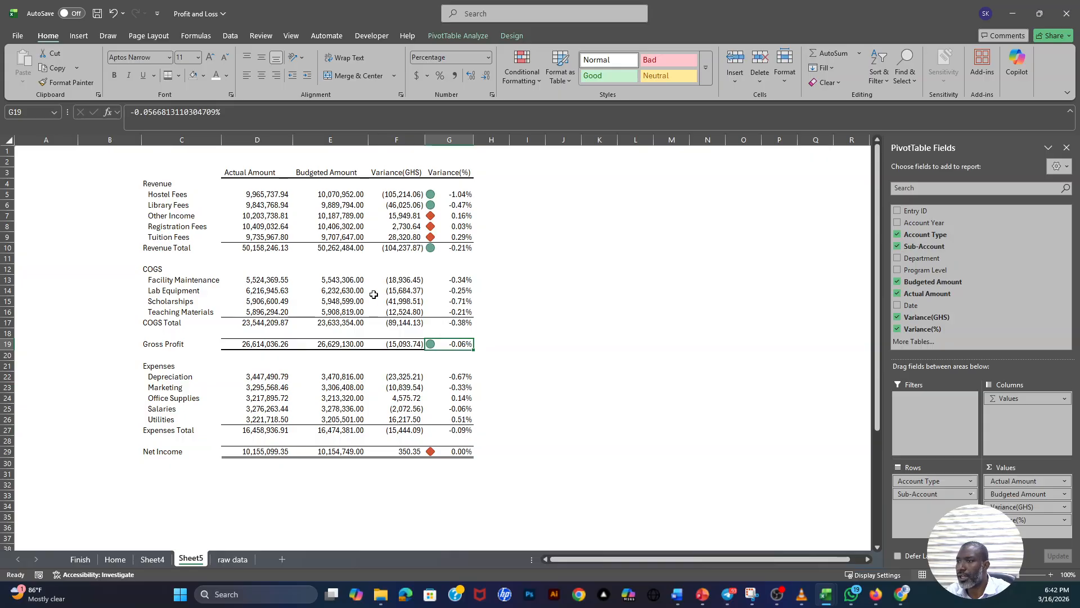
pyautogui.click(514, 271)
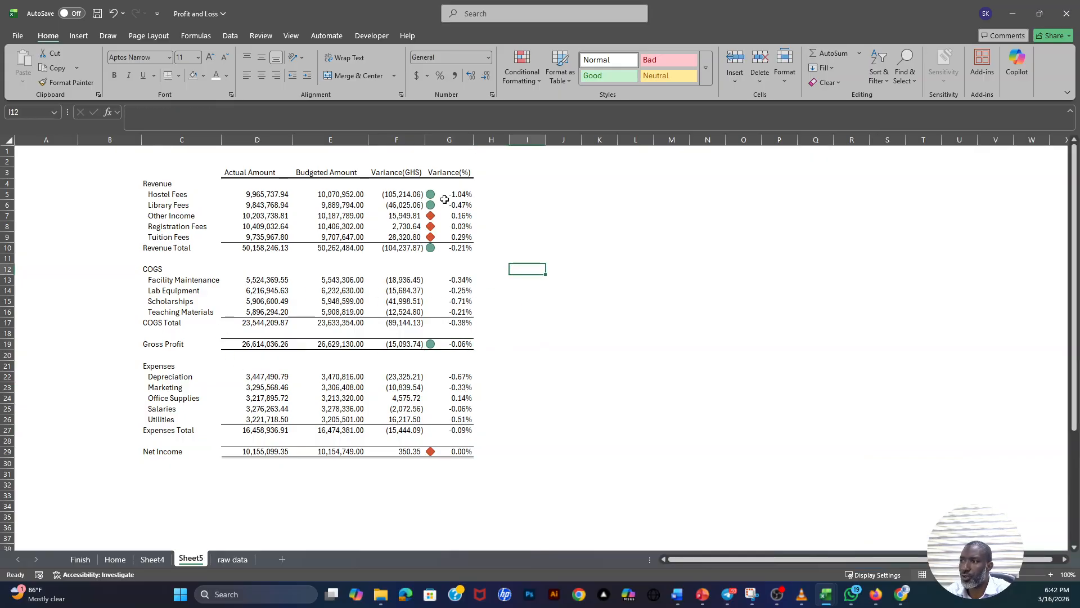
# - Apply the green circle, yellow triangle and red diamond icon set to the COGS and Expenses Variance(%) cells G13:G17 and G22:G27
pyautogui.click(164, 271)
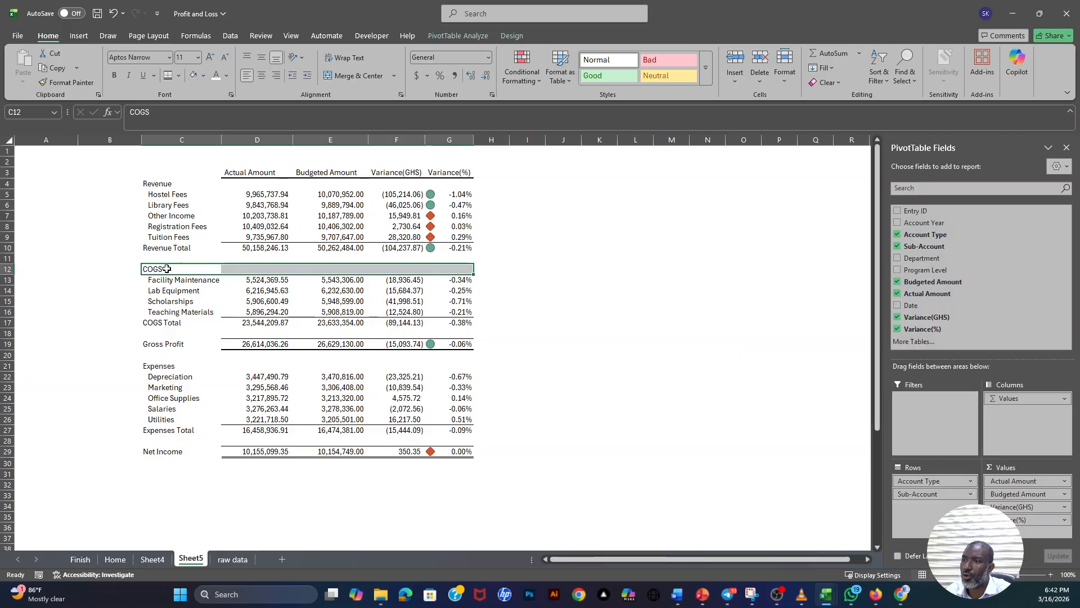
pyautogui.moveTo(166, 270); pyautogui.dragTo(179, 313)
pyautogui.moveTo(458, 280); pyautogui.dragTo(454, 325)
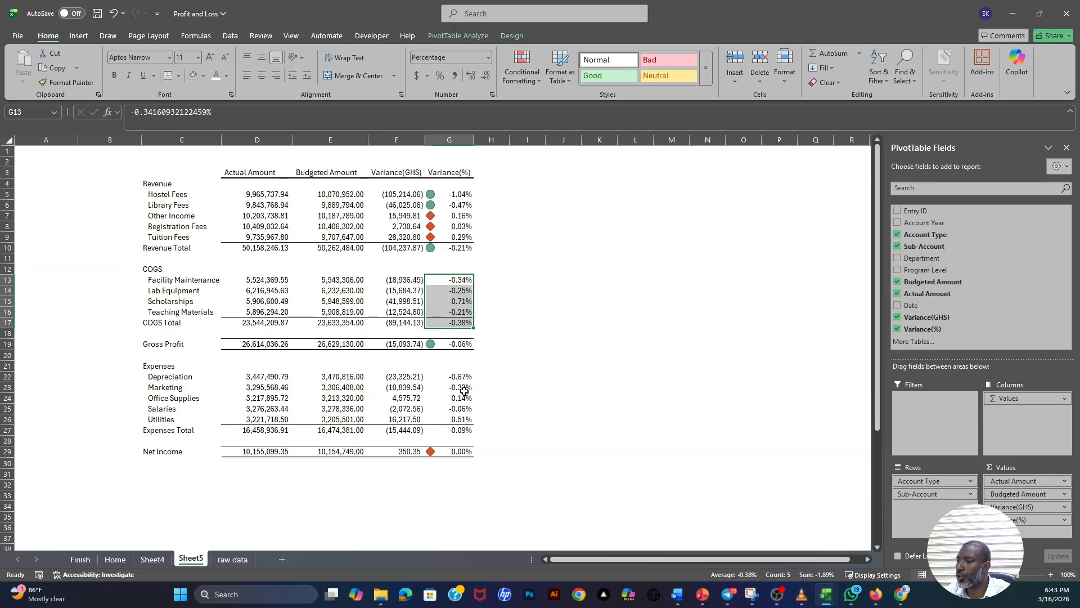
pyautogui.moveTo(456, 377); pyautogui.dragTo(457, 429)
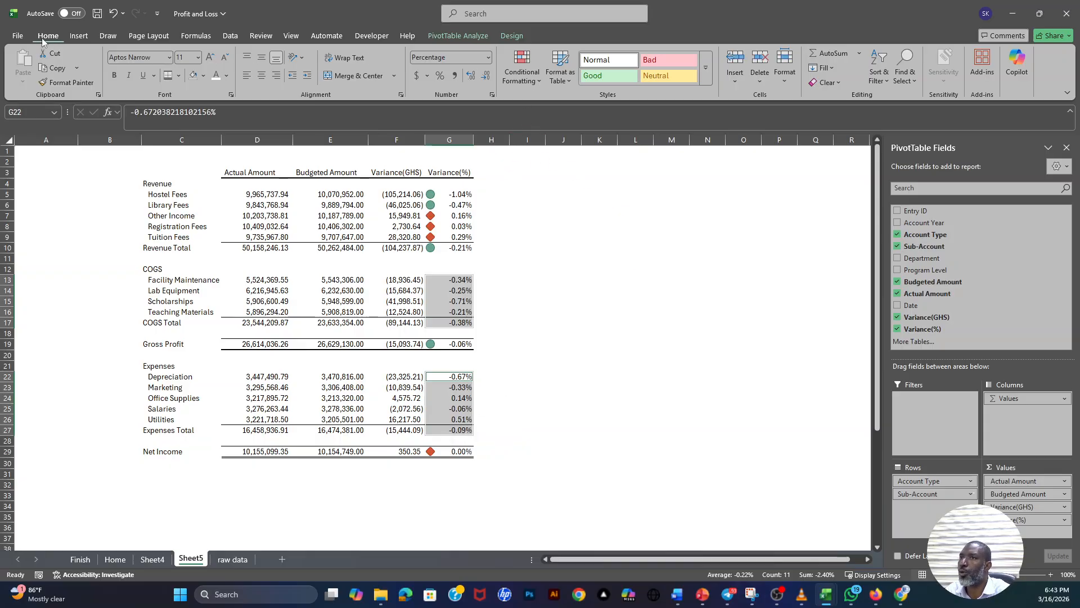
pyautogui.click(521, 79)
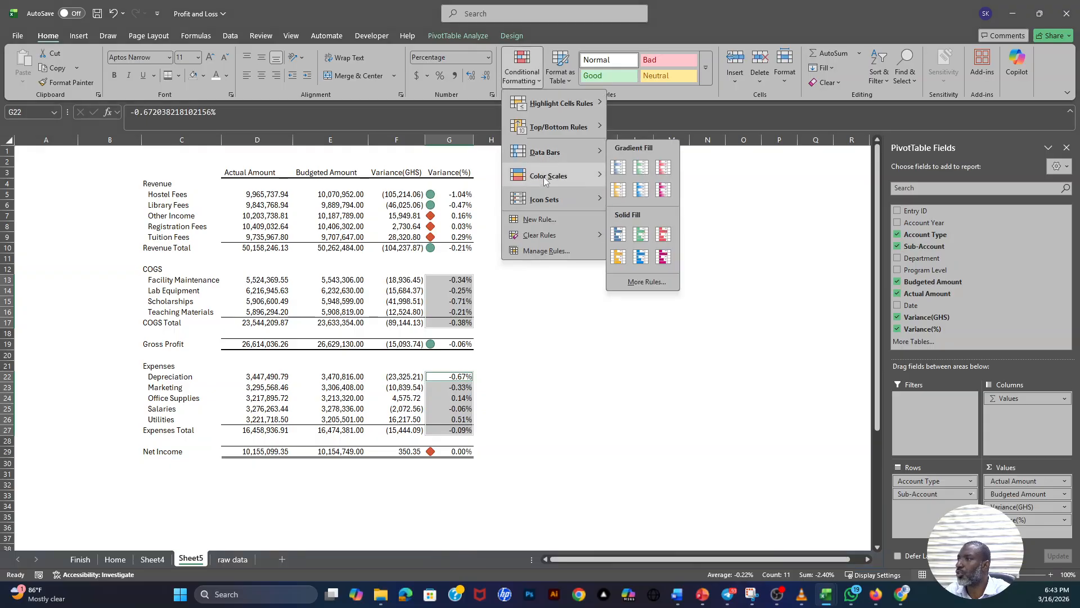
pyautogui.moveTo(538, 201)
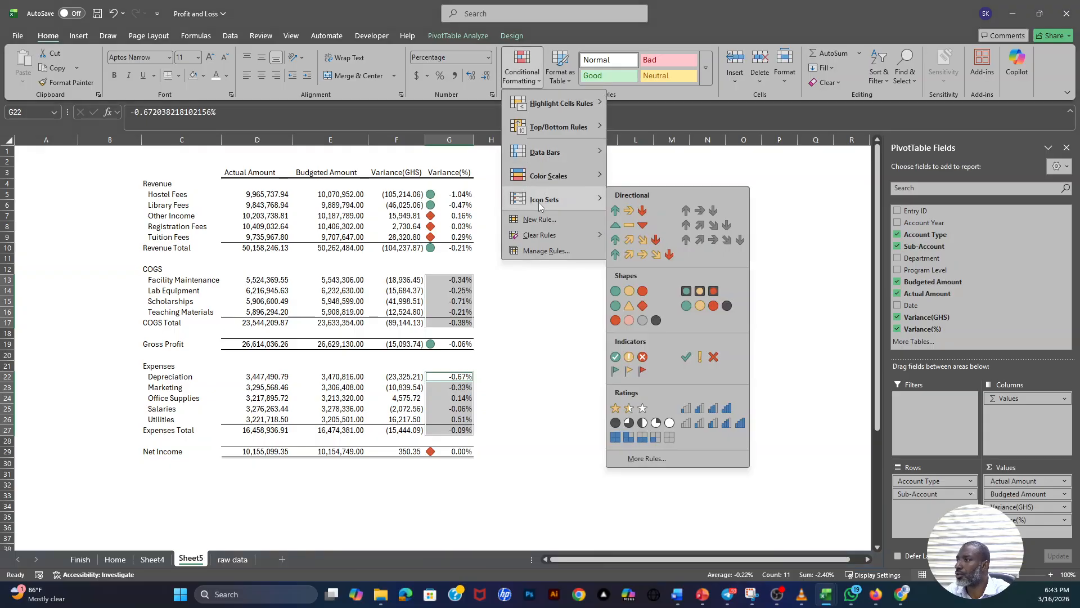
pyautogui.click(619, 303)
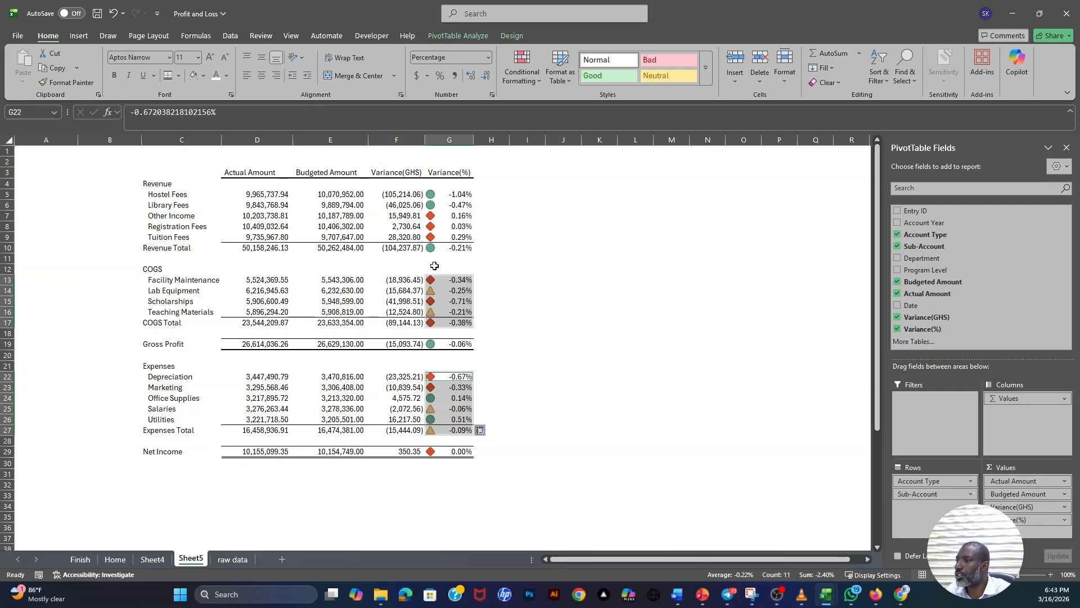
# - Edit the COGS and Expenses icon set rule to use the Number type with value 0 for both thresholds, and apply it
pyautogui.click(522, 78)
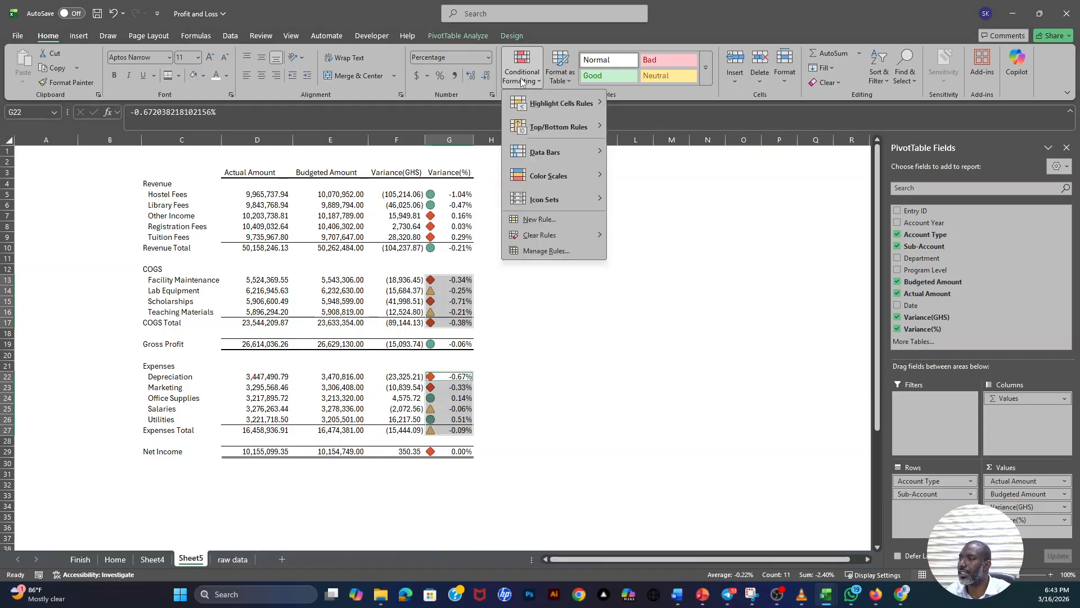
pyautogui.click(538, 252)
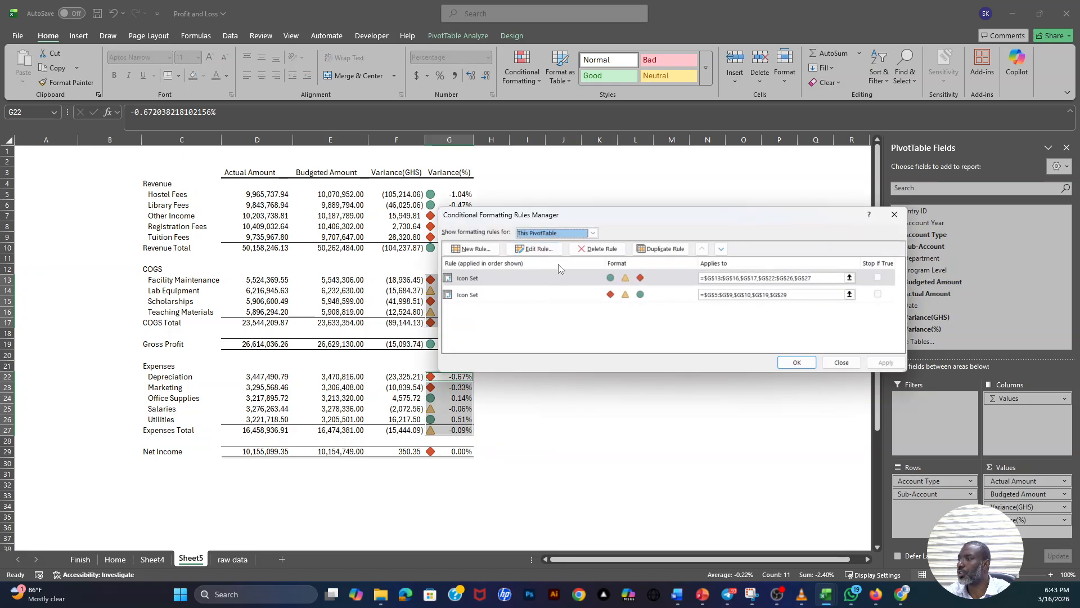
pyautogui.click(565, 279)
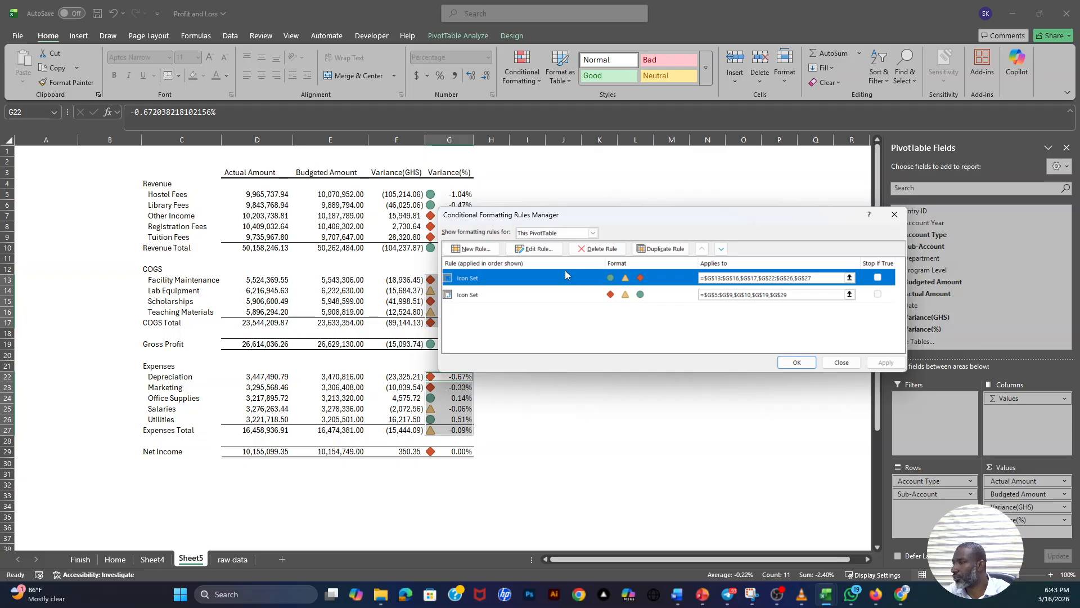
pyautogui.click(547, 250)
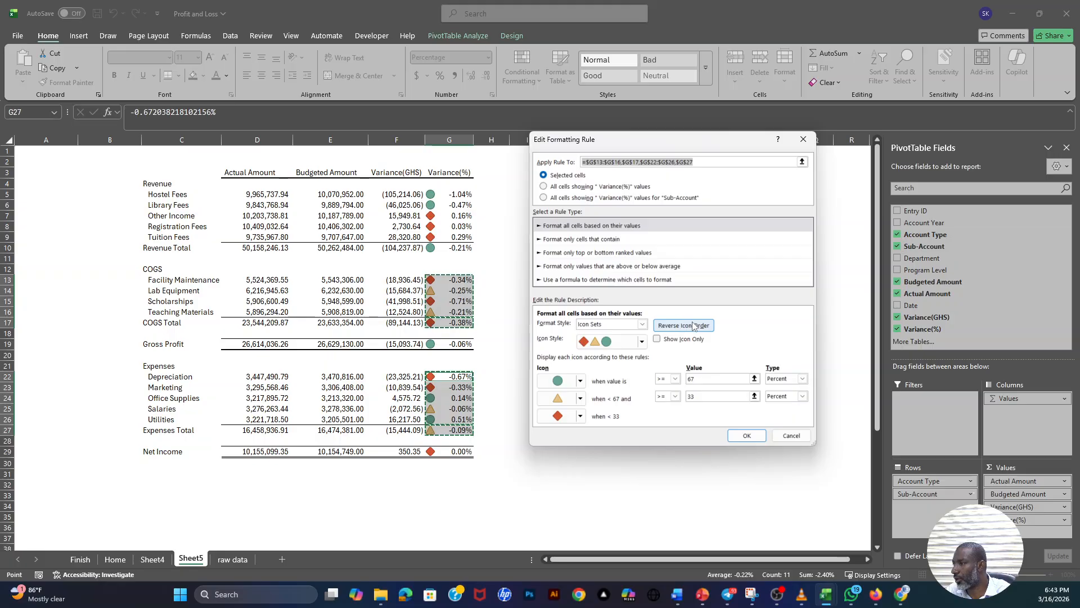
pyautogui.click(788, 379)
pyautogui.click(778, 388)
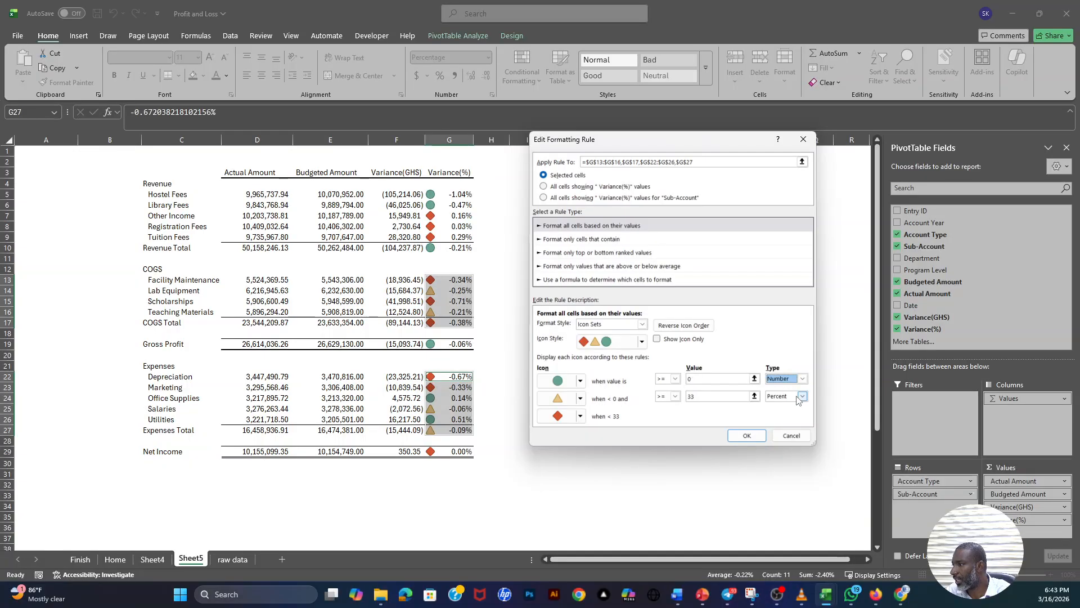
pyautogui.click(802, 396)
pyautogui.click(771, 408)
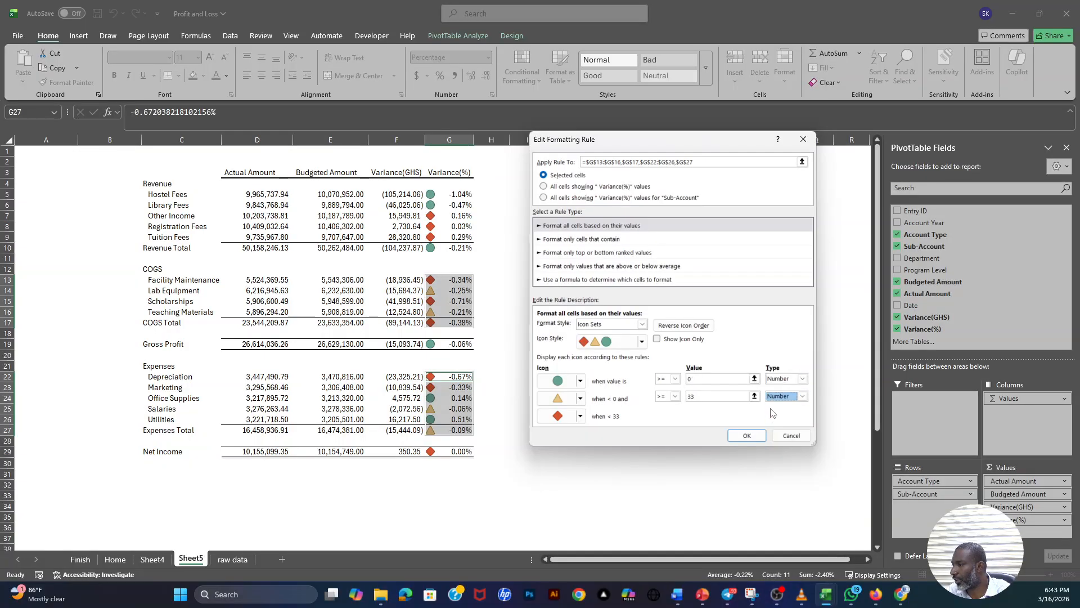
pyautogui.click(744, 435)
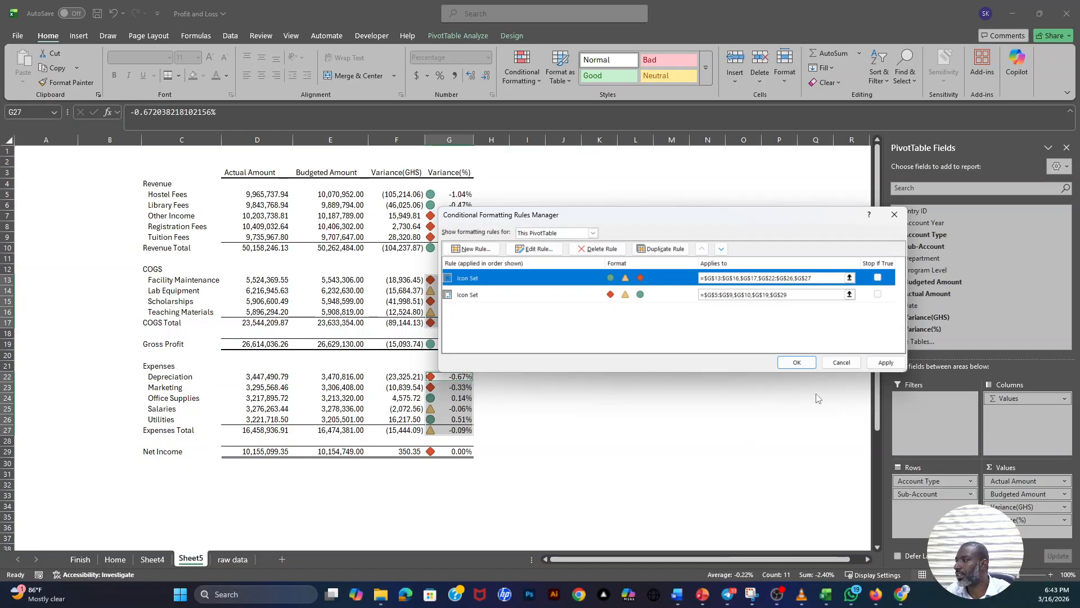
pyautogui.click(886, 363)
pyautogui.click(797, 362)
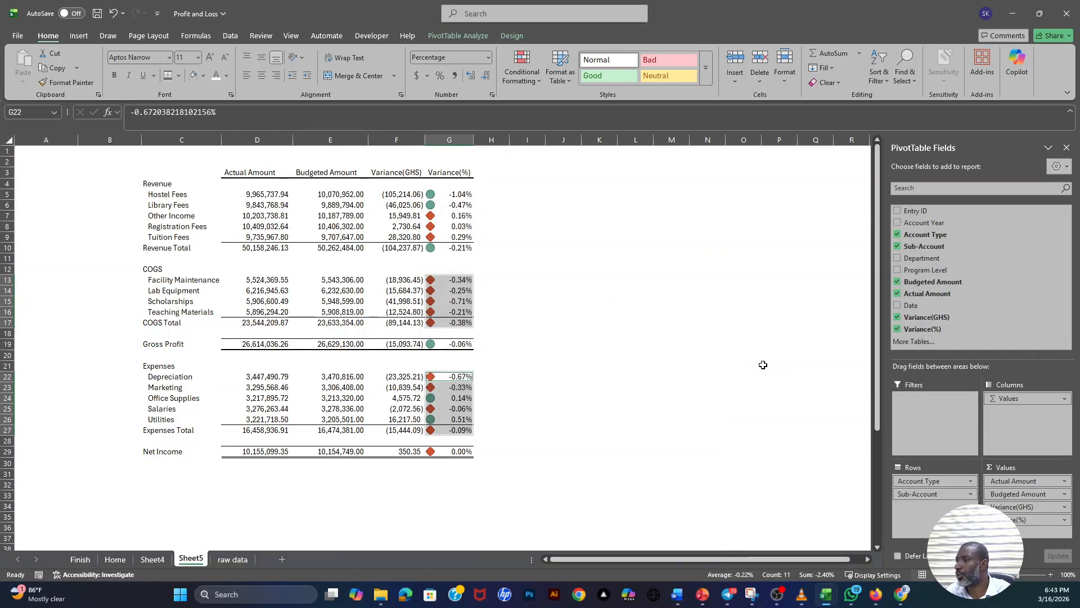
pyautogui.click(580, 335)
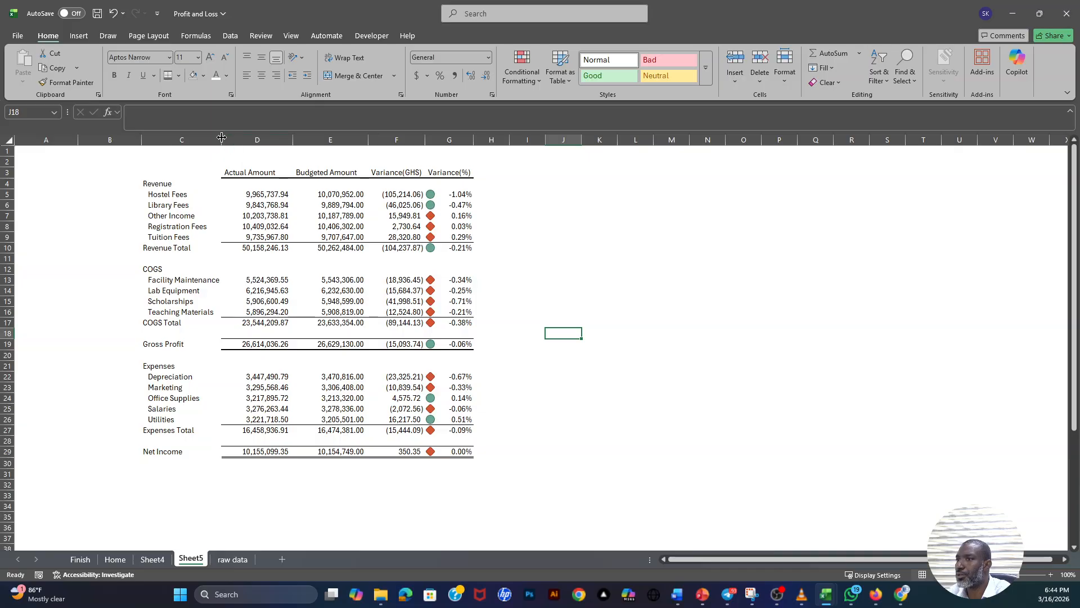
# - Widen column C slightly and review the variance icons on the Hostel Fees, Library Fees and COGS rows
pyautogui.moveTo(221, 139); pyautogui.dragTo(226, 139)
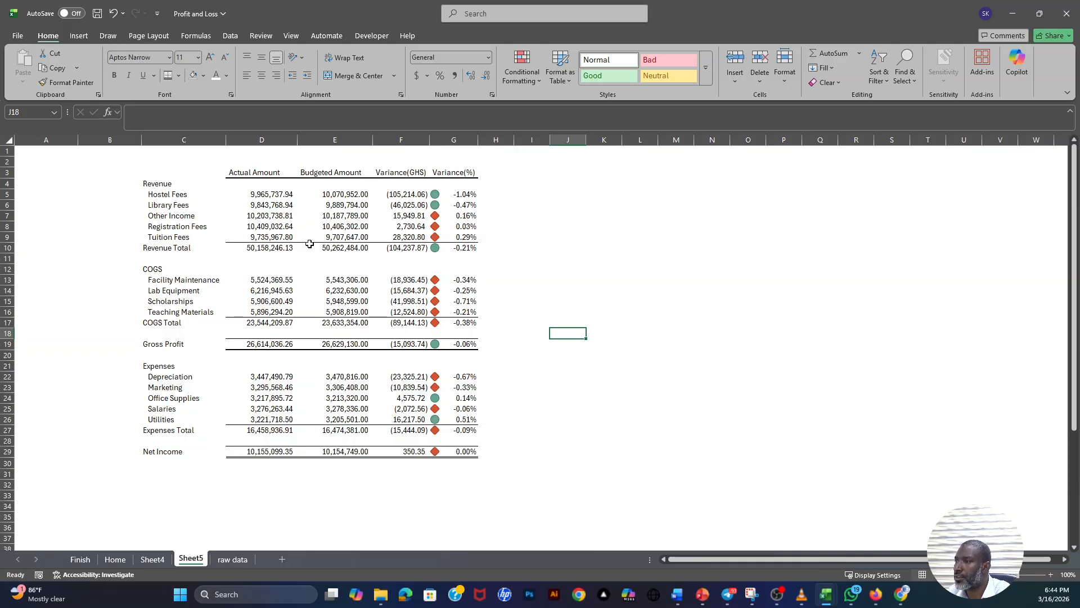
pyautogui.moveTo(434, 195); pyautogui.dragTo(459, 209)
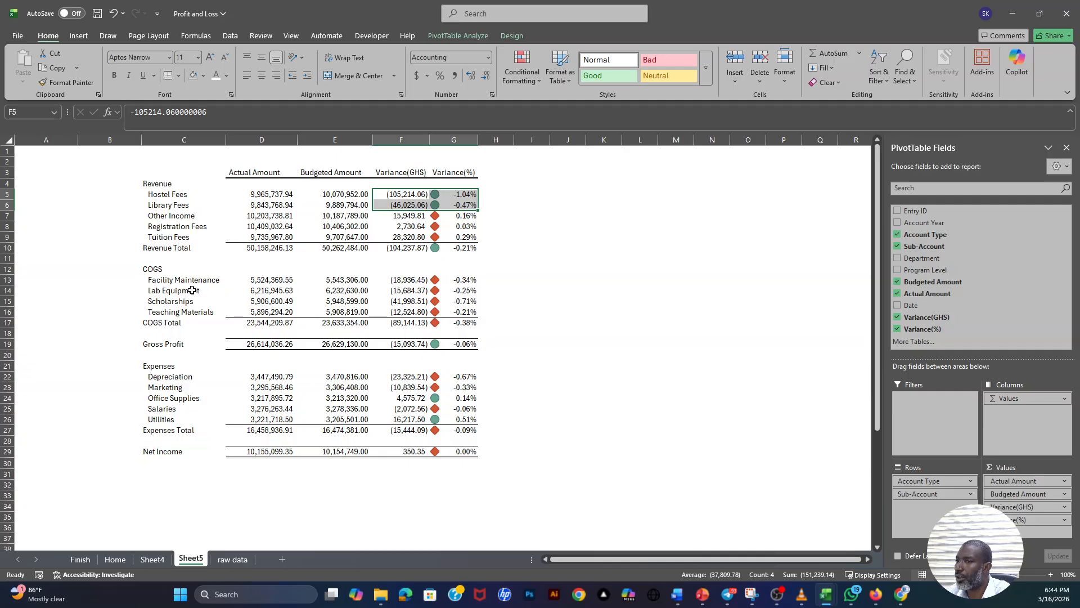
pyautogui.moveTo(437, 281); pyautogui.dragTo(439, 332)
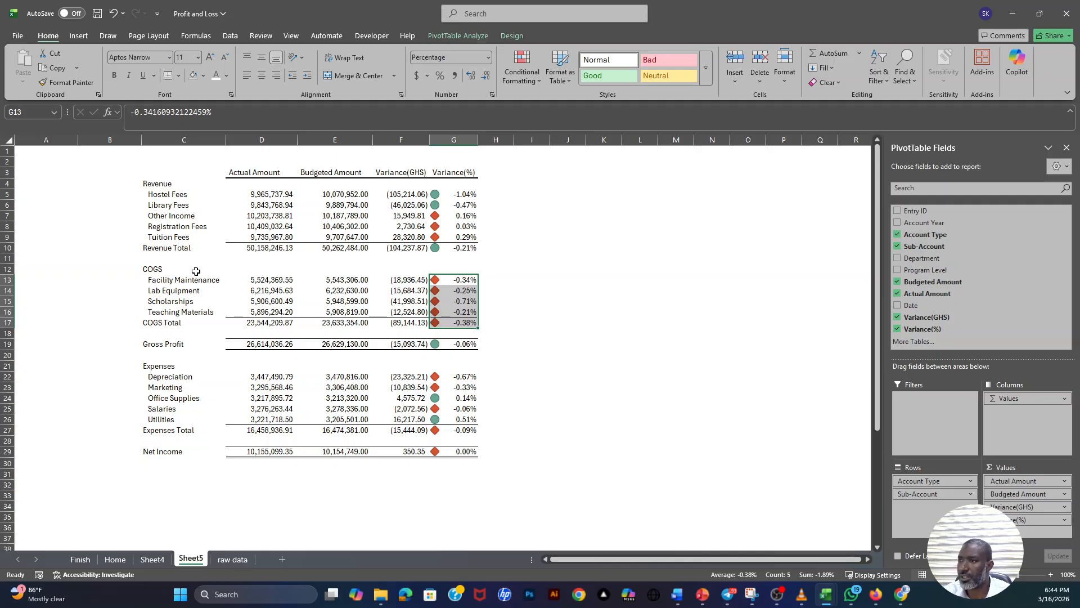
# - Shrink the blank spacer rows 11, 18 and 28 to thin gaps around the COGS, Gross Profit and Net Income sections
pyautogui.click(153, 257)
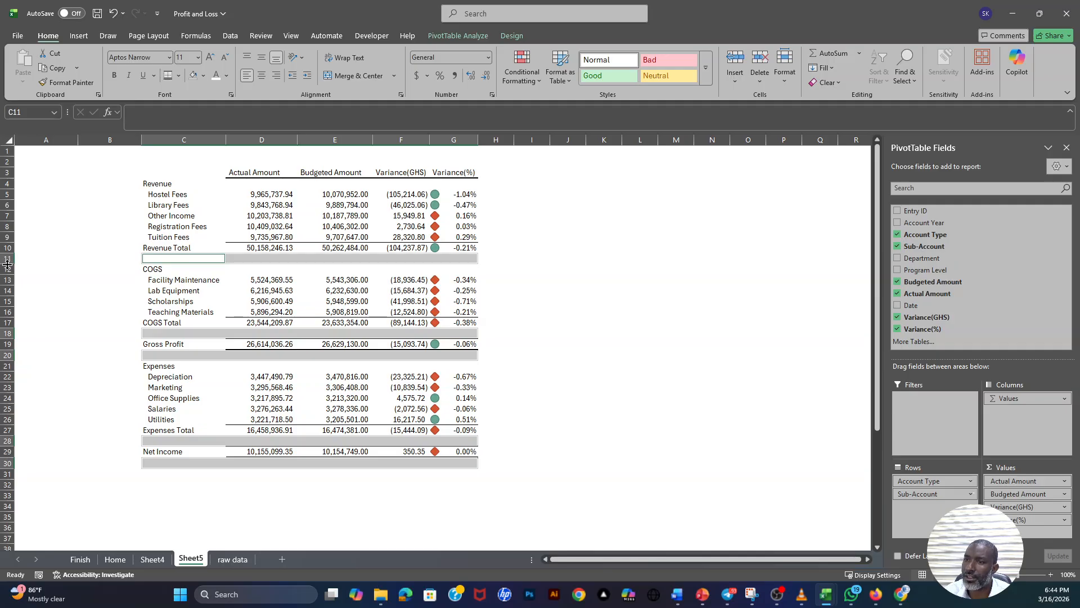
pyautogui.moveTo(7, 263); pyautogui.dragTo(7, 257)
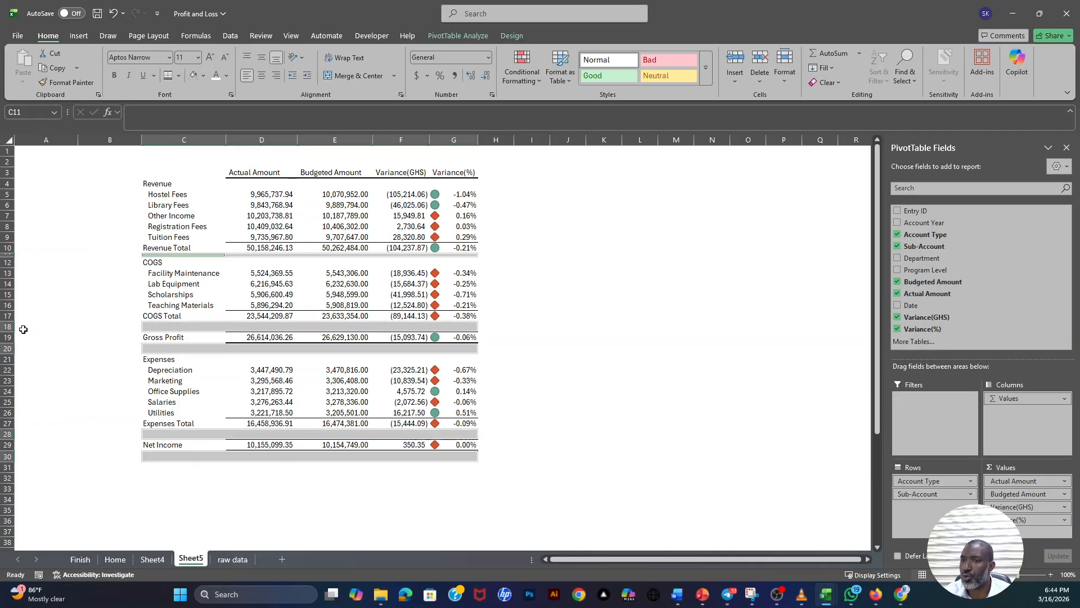
pyautogui.click(7, 326)
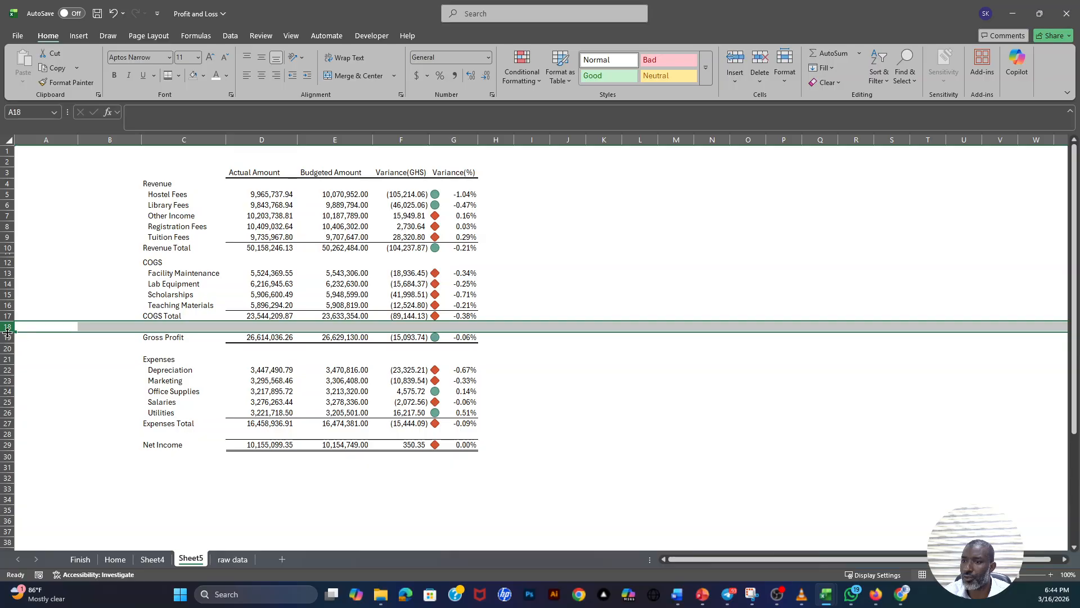
pyautogui.moveTo(8, 332); pyautogui.dragTo(11, 324)
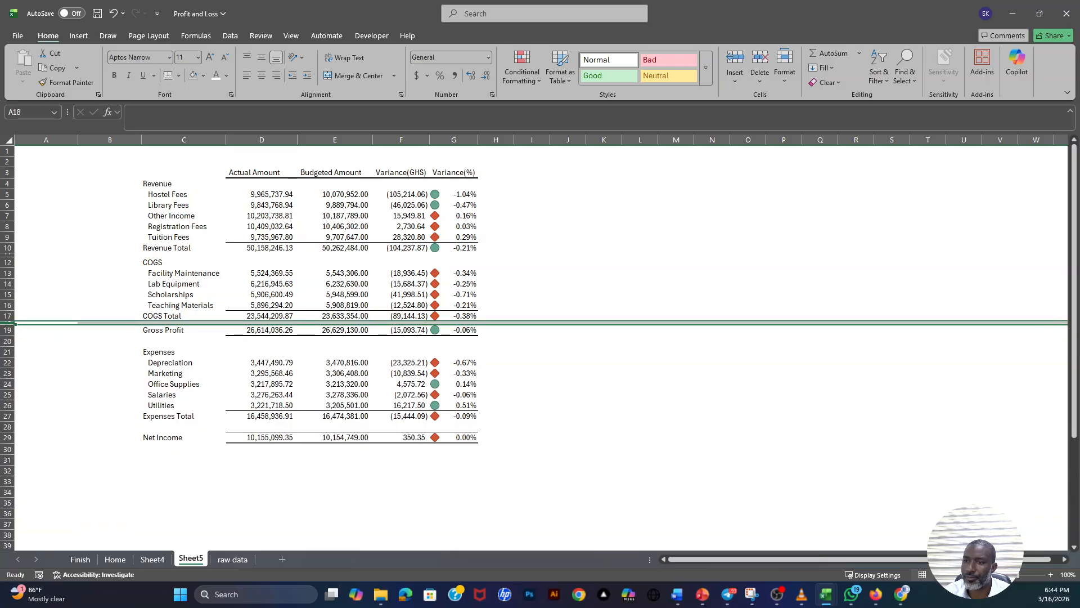
pyautogui.click(6, 427)
pyautogui.moveTo(8, 432); pyautogui.dragTo(8, 427)
pyautogui.moveTo(700, 284); pyautogui.dragTo(687, 285)
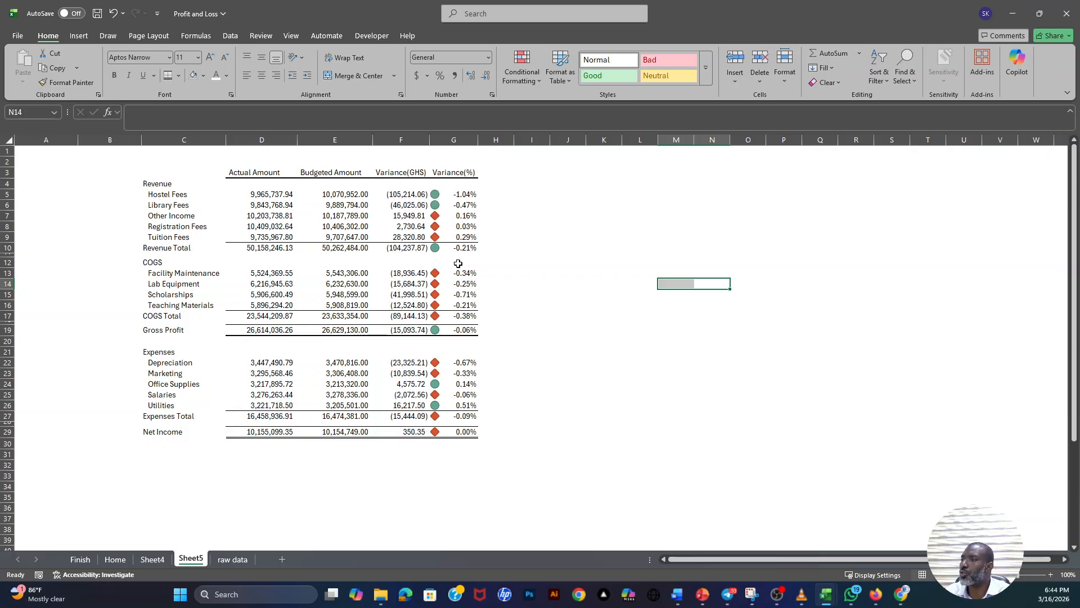
# - Hide the PivotTable Fields list to free space beside the report
pyautogui.moveTo(398, 213)
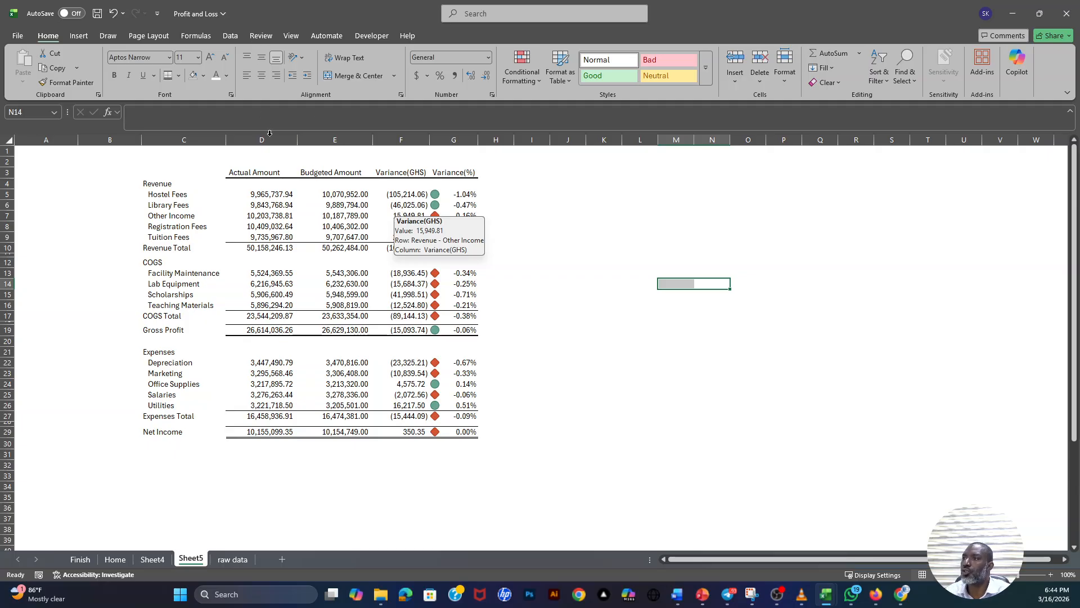
pyautogui.click(326, 205)
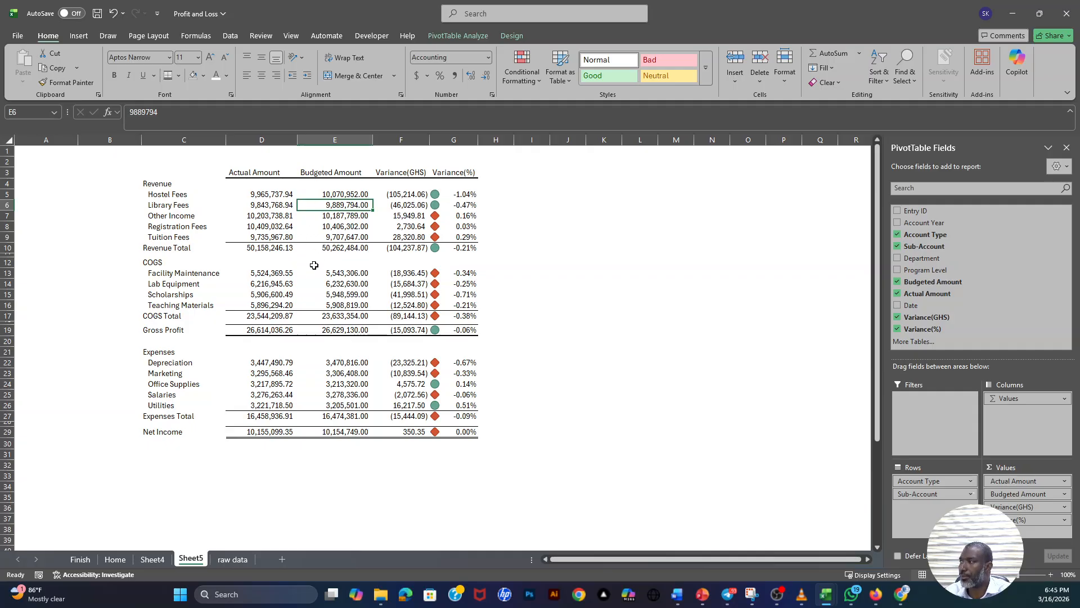
pyautogui.click(1067, 148)
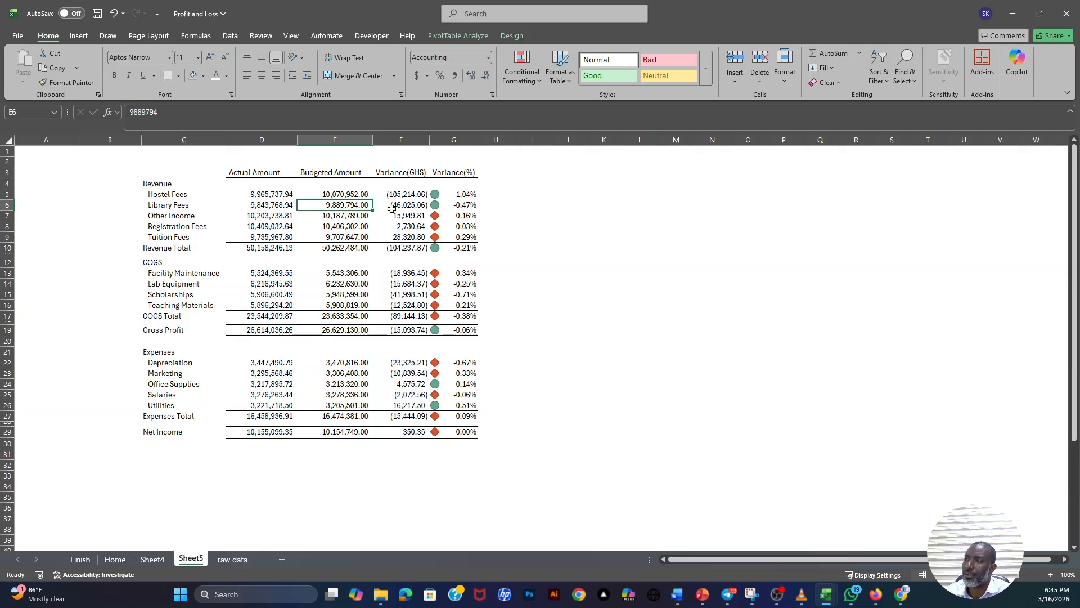
# - Insert slicers for Account Year, Department and Program Level from the PivotTable
pyautogui.click(337, 227)
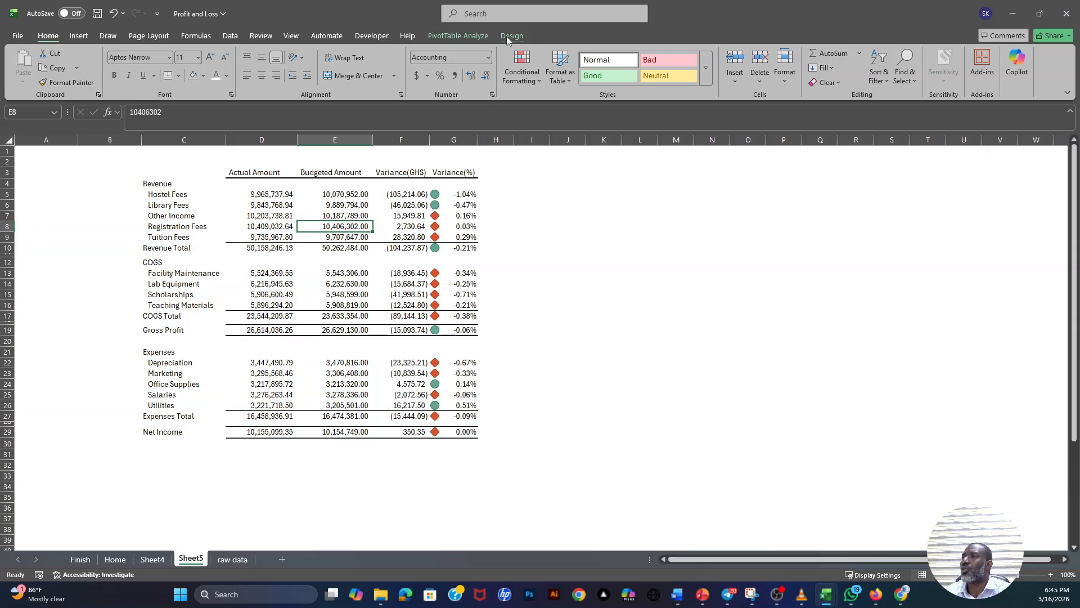
pyautogui.click(463, 37)
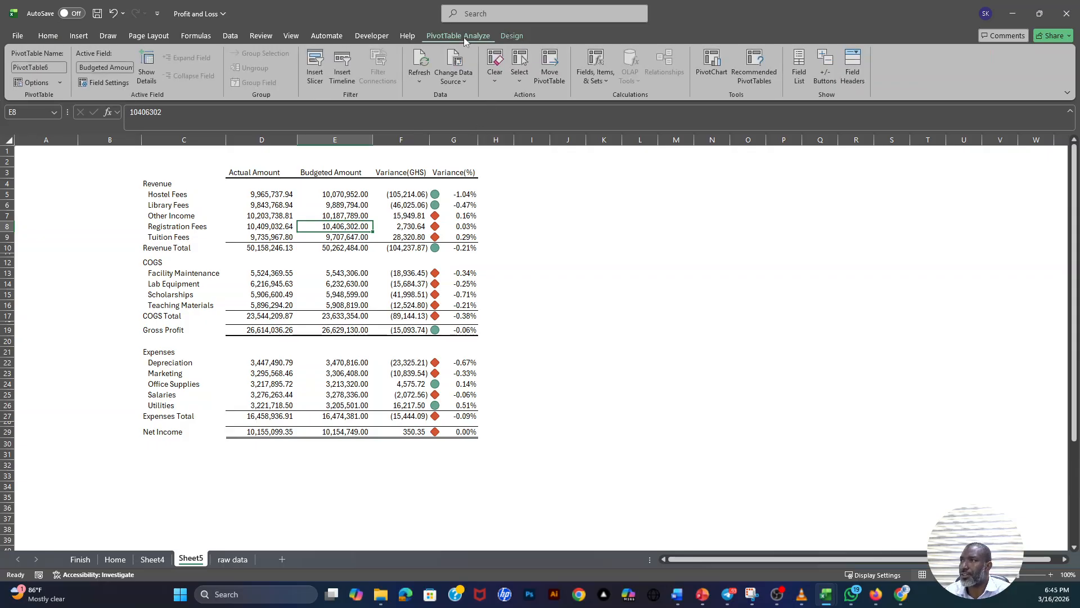
pyautogui.click(316, 75)
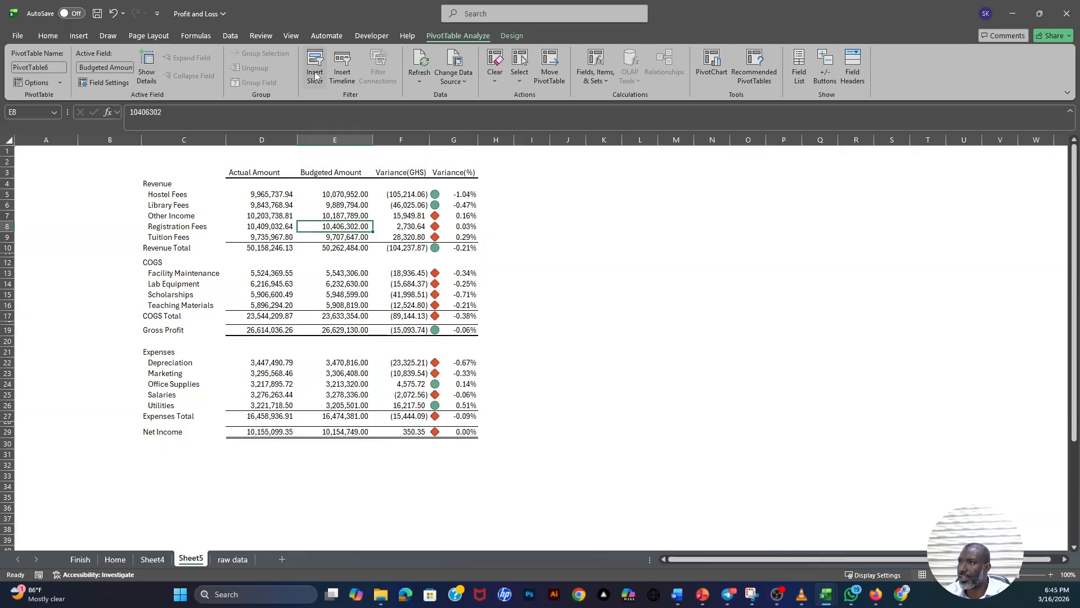
pyautogui.moveTo(835, 248); pyautogui.dragTo(647, 197)
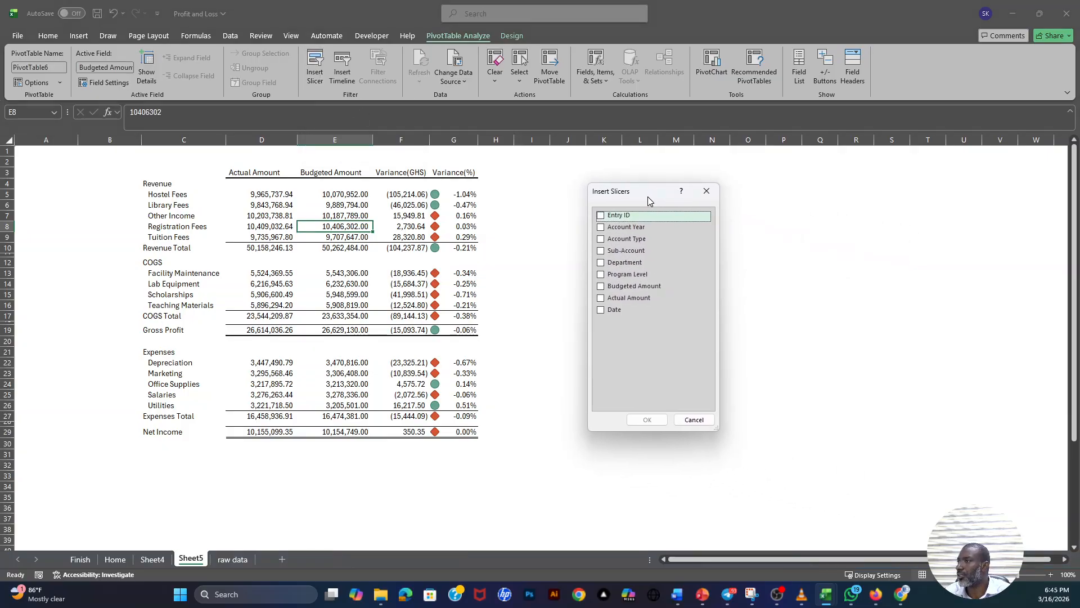
pyautogui.click(600, 227)
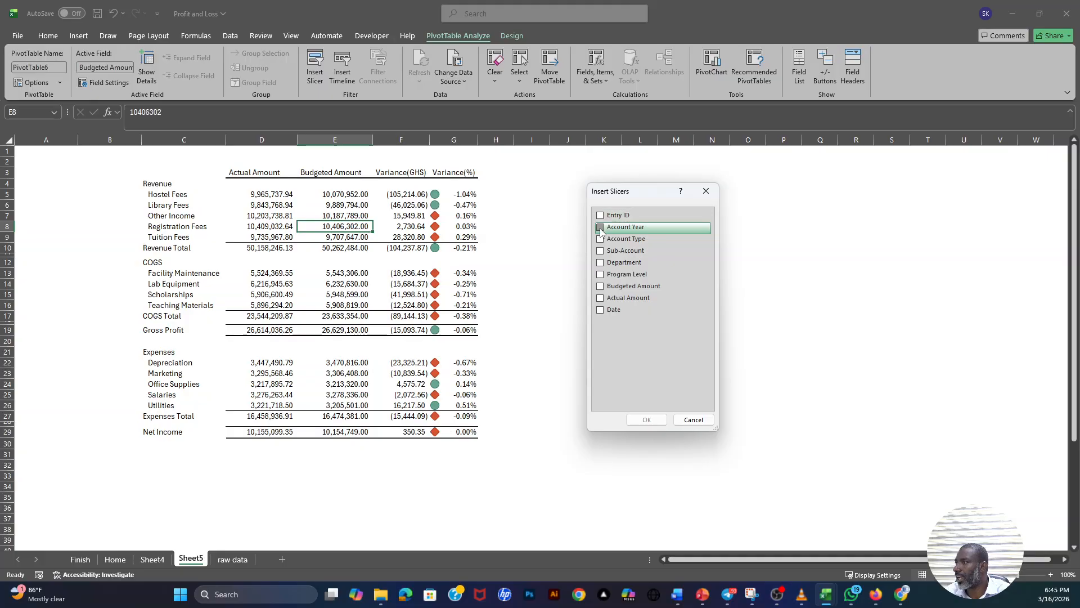
pyautogui.click(600, 264)
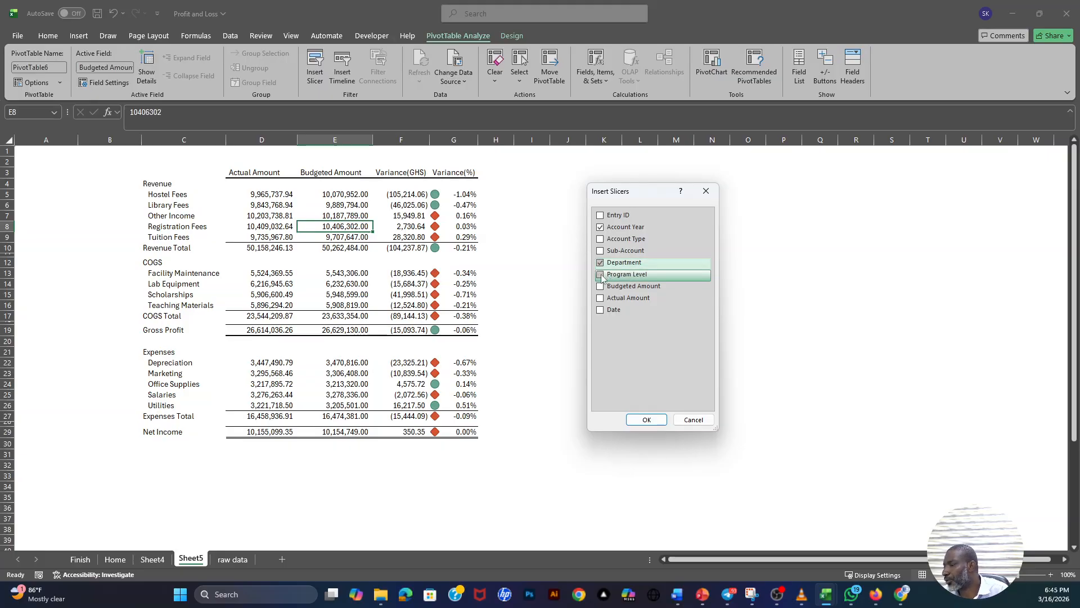
pyautogui.click(600, 275)
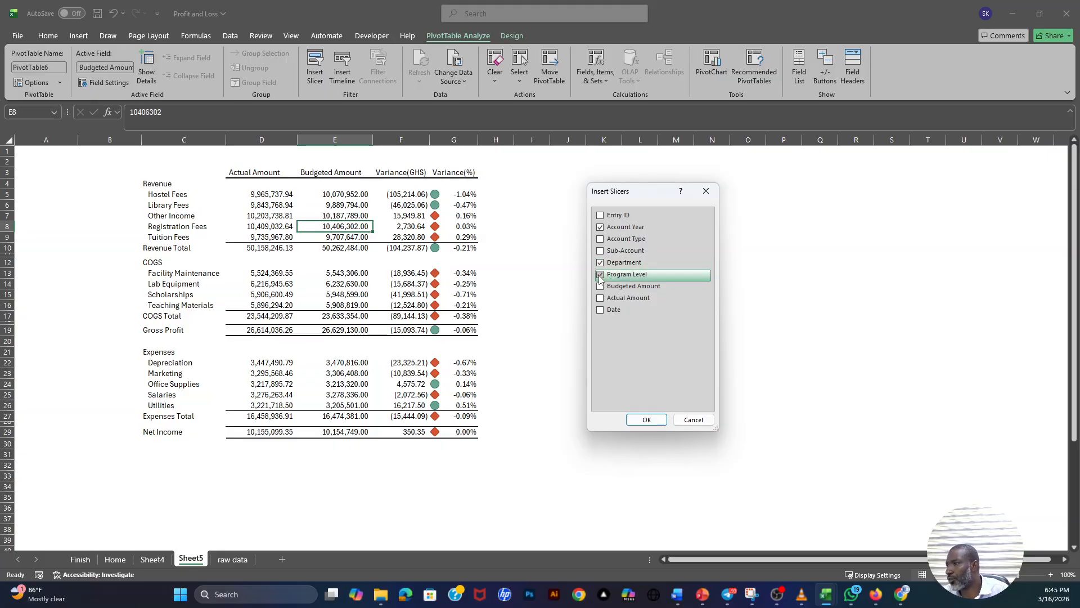
pyautogui.click(647, 419)
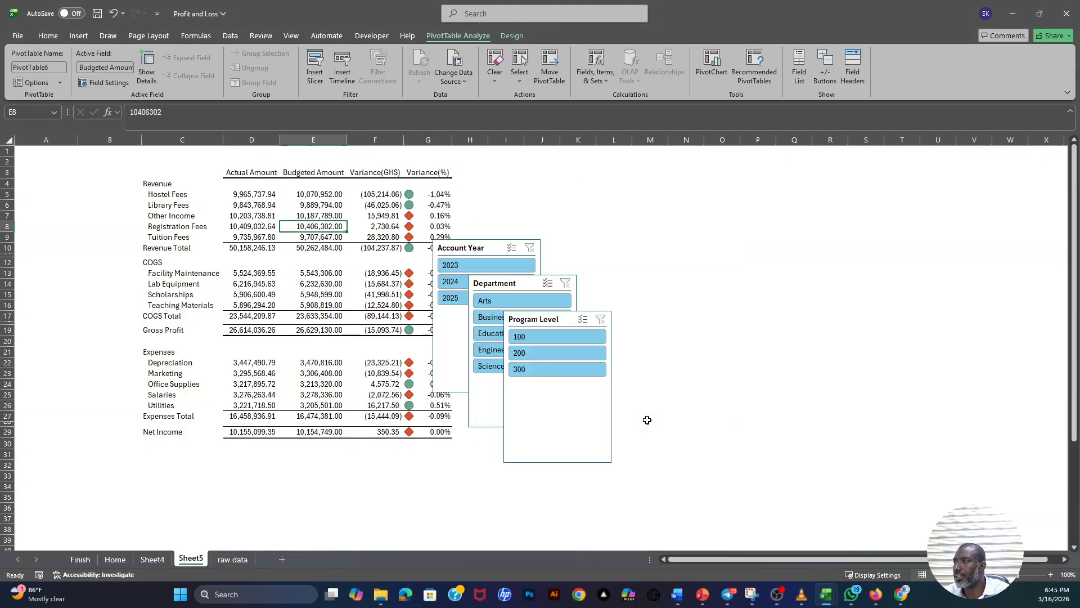
# - Place the Account Year slicer in columns A and B beside the Revenue rows and apply a pale blue gradient slicer style
pyautogui.moveTo(503, 255); pyautogui.dragTo(91, 190)
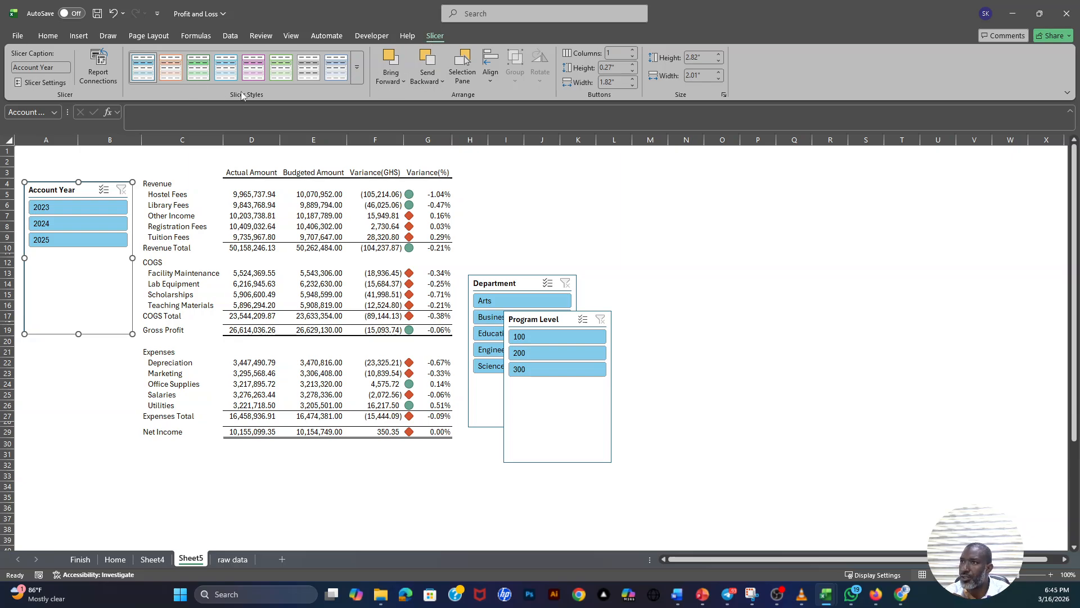
pyautogui.click(309, 68)
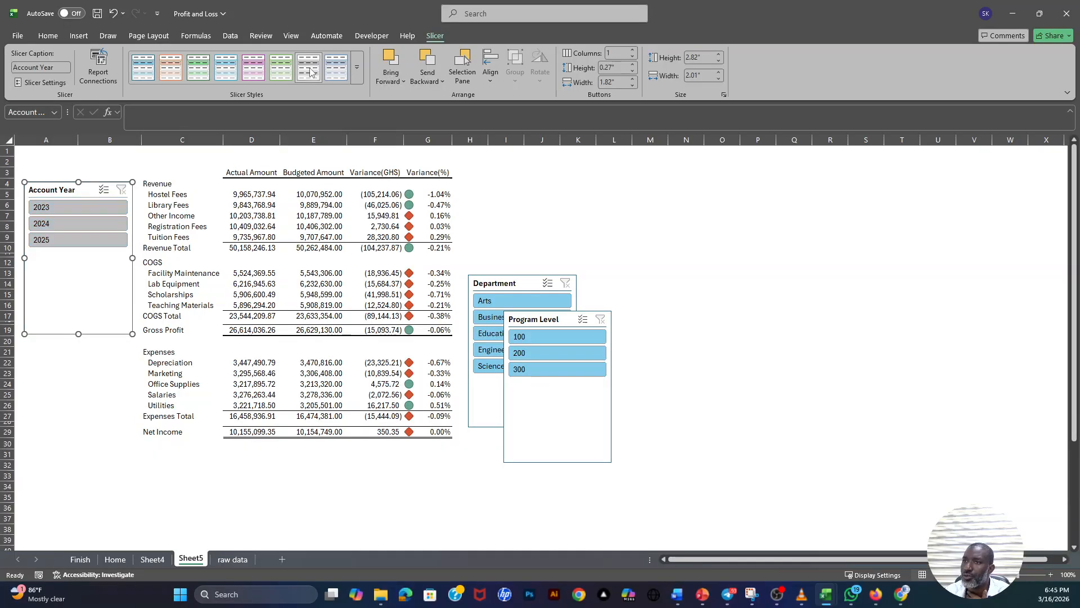
pyautogui.click(226, 70)
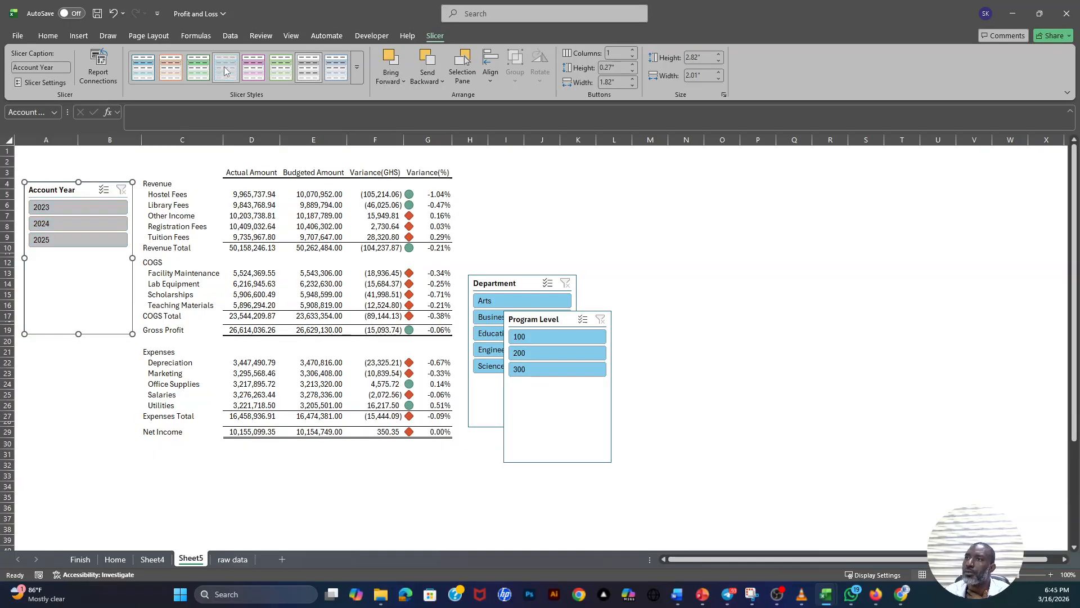
pyautogui.click(146, 72)
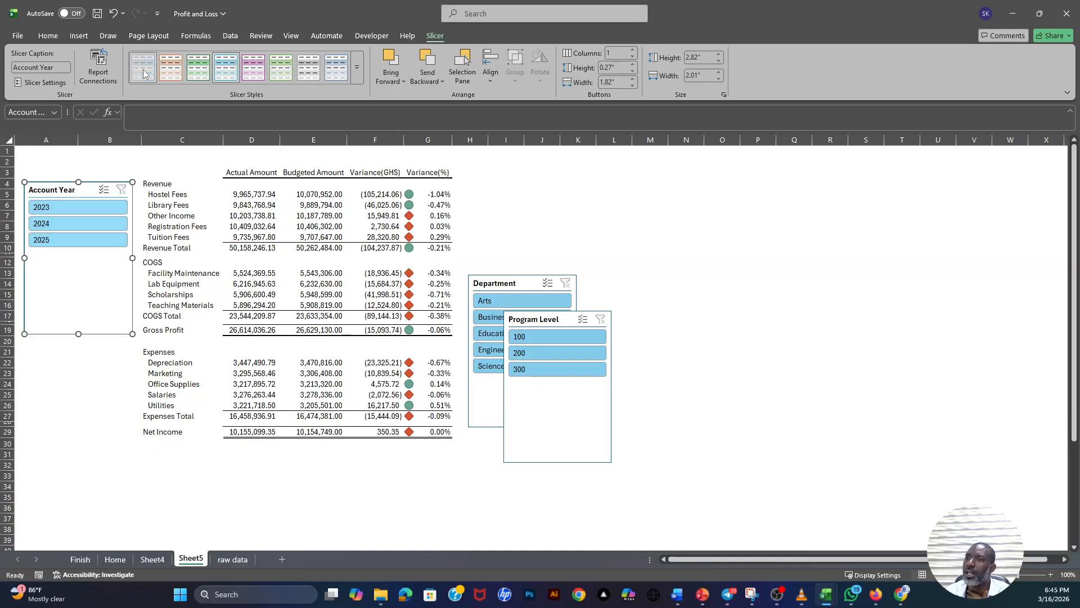
pyautogui.click(338, 74)
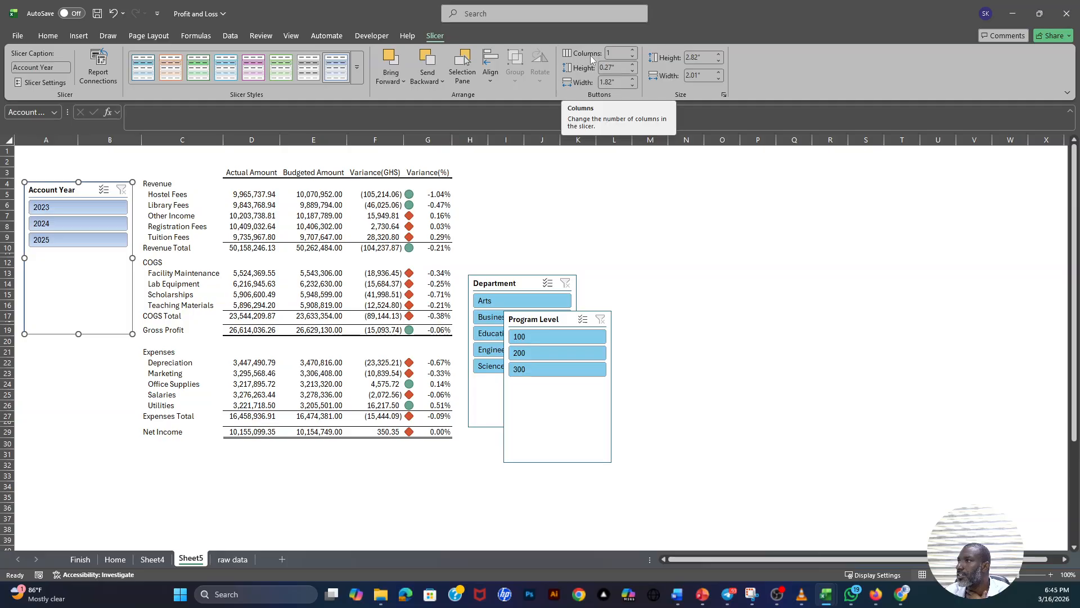
# - Set the Account Year slicer to 3 columns and shorten it to fit a single row of year buttons
pyautogui.click(633, 49)
pyautogui.click(633, 50)
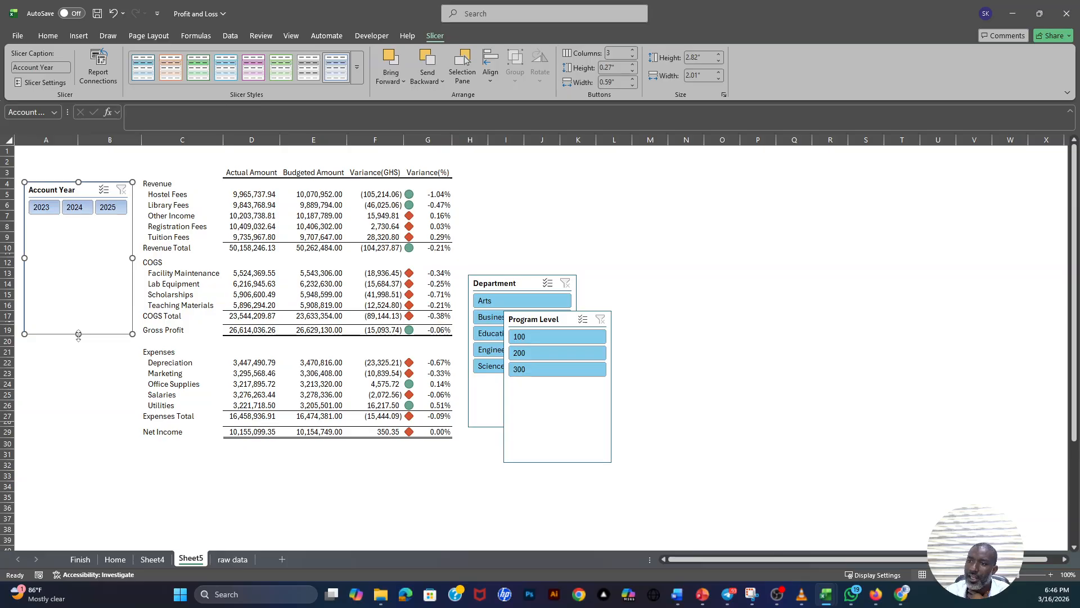
pyautogui.moveTo(78, 334); pyautogui.dragTo(85, 218)
pyautogui.click(92, 284)
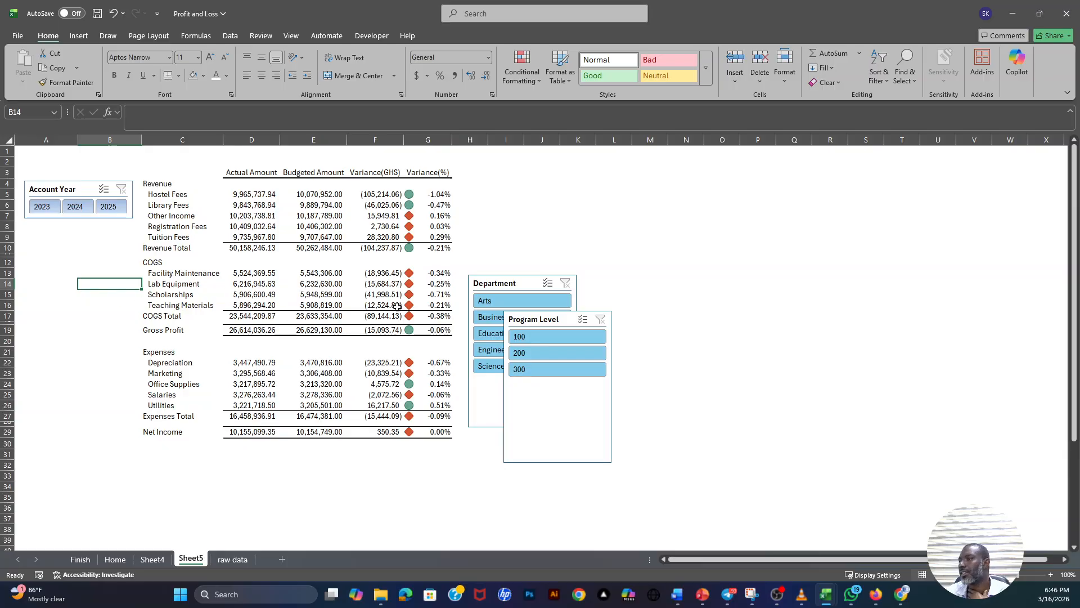
# - Place the Department slicer directly below the Account Year slicer, set it to 2 columns and widen it to about 2.12"
pyautogui.moveTo(522, 278); pyautogui.dragTo(79, 226)
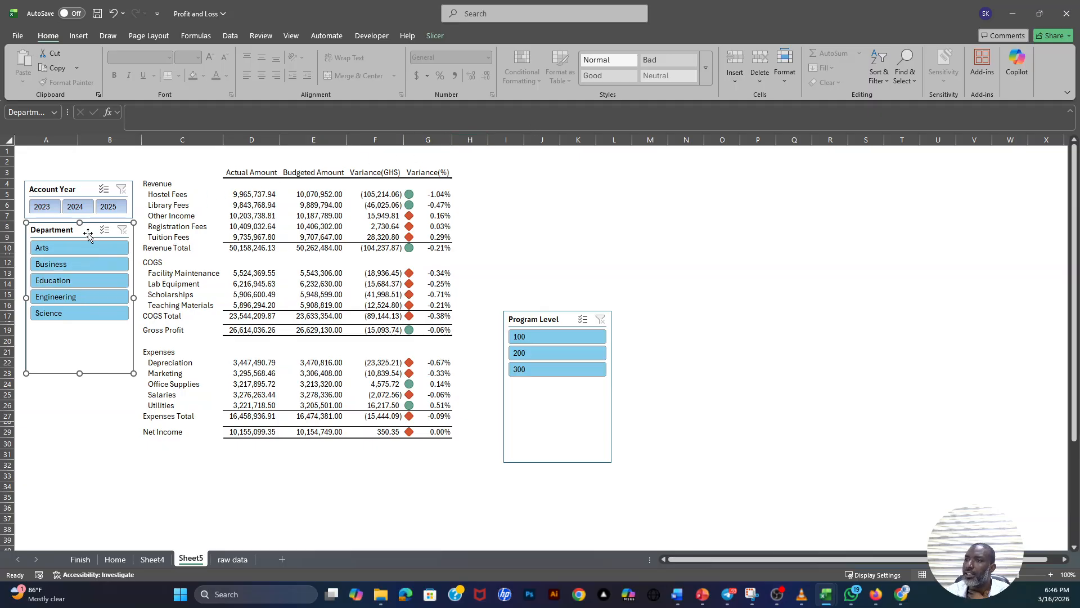
pyautogui.click(443, 35)
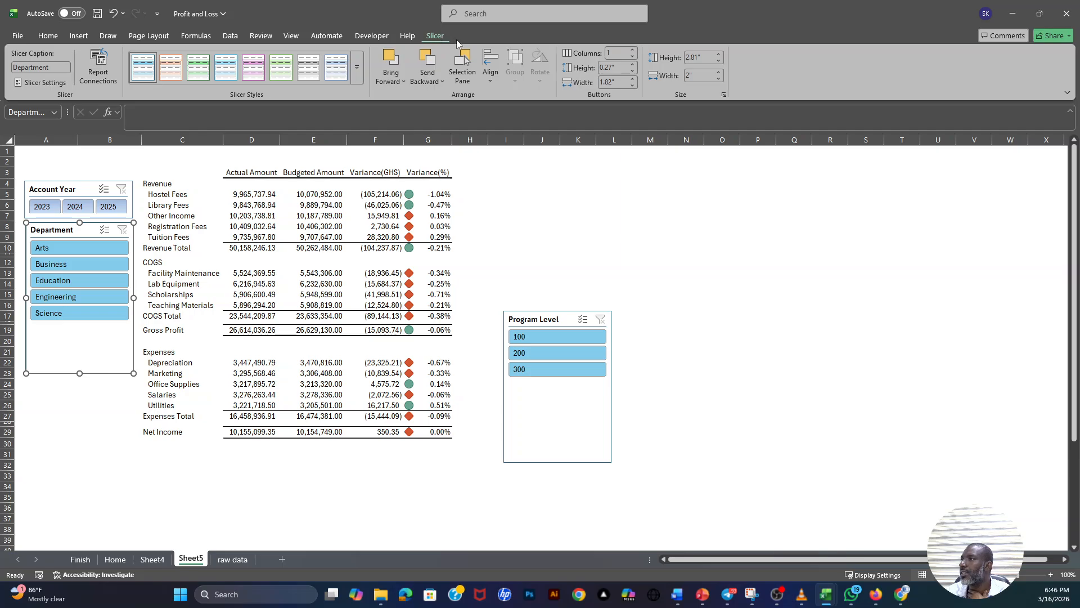
pyautogui.click(632, 50)
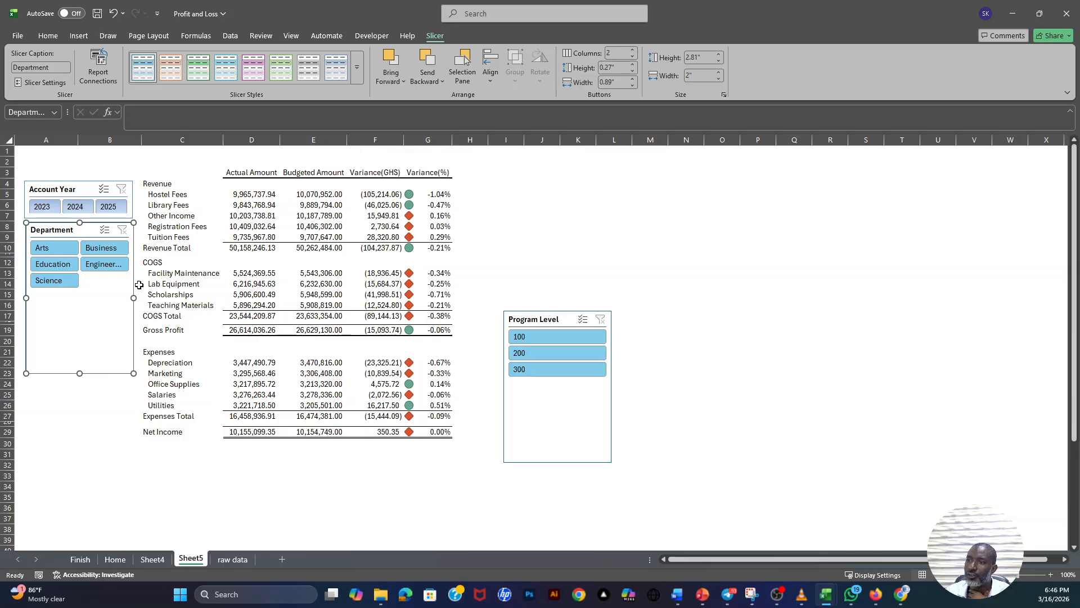
pyautogui.moveTo(135, 300); pyautogui.dragTo(140, 298)
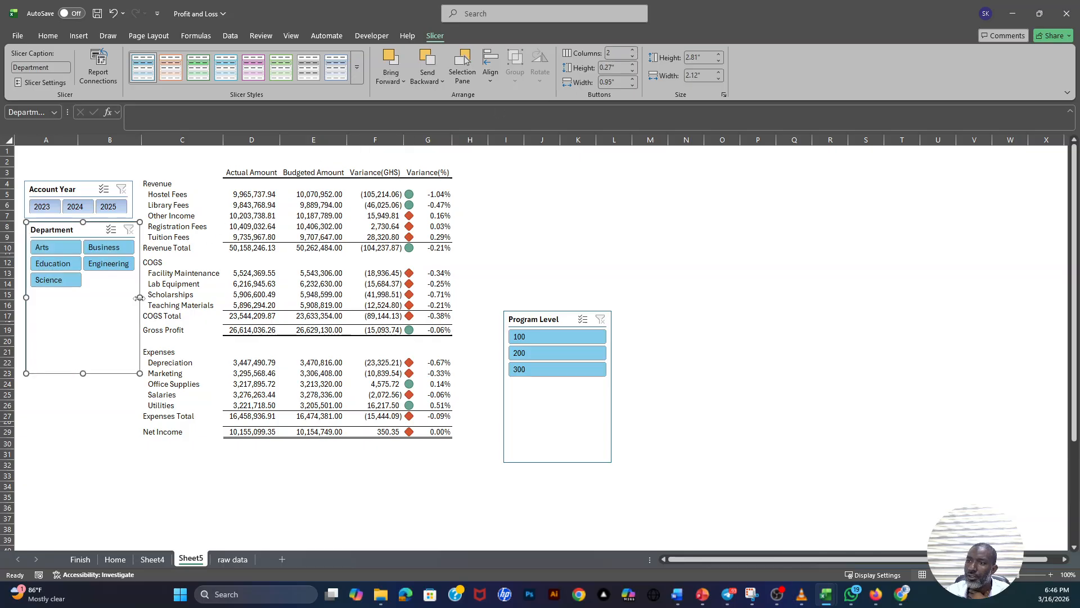
# - Widen the Account Year slicer to about 2.13" to match the Department slicer, and shorten the Department slicer to about 1.44"
pyautogui.click(132, 209)
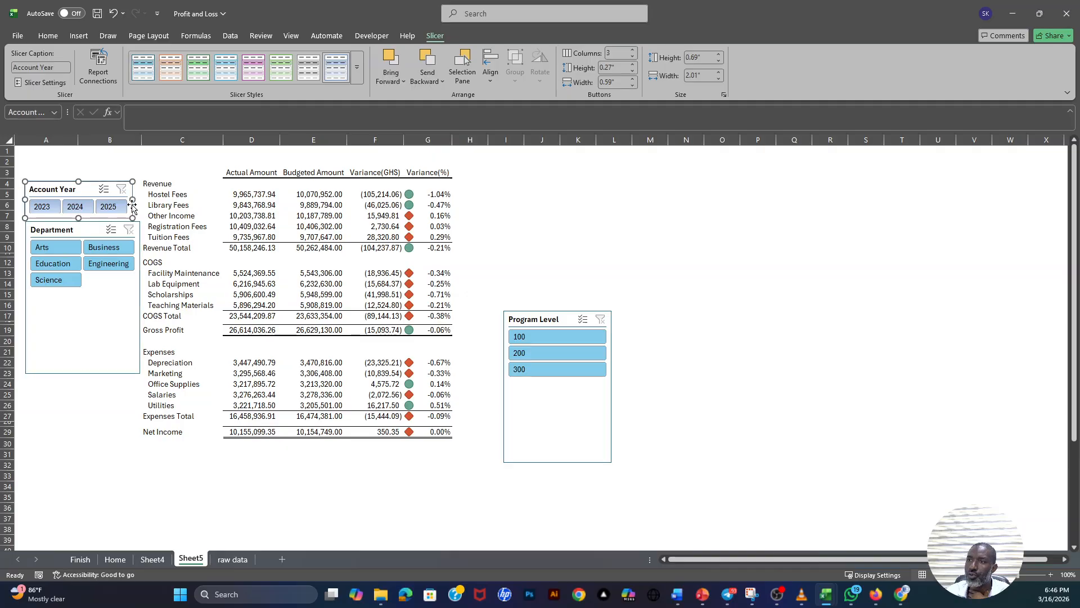
pyautogui.moveTo(134, 200); pyautogui.dragTo(140, 206)
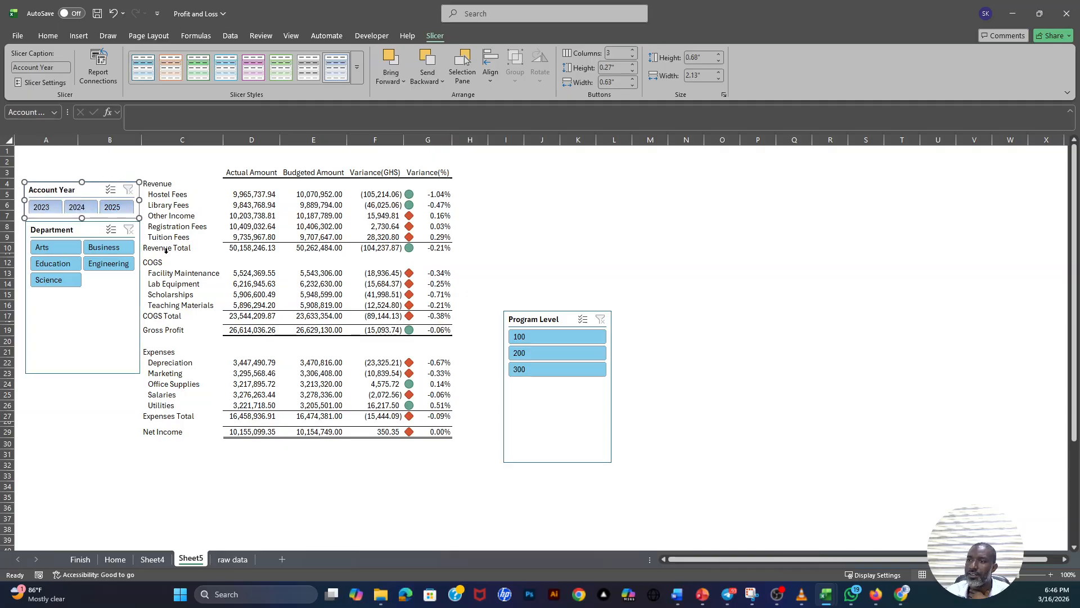
pyautogui.click(86, 372)
pyautogui.moveTo(83, 373); pyautogui.dragTo(82, 300)
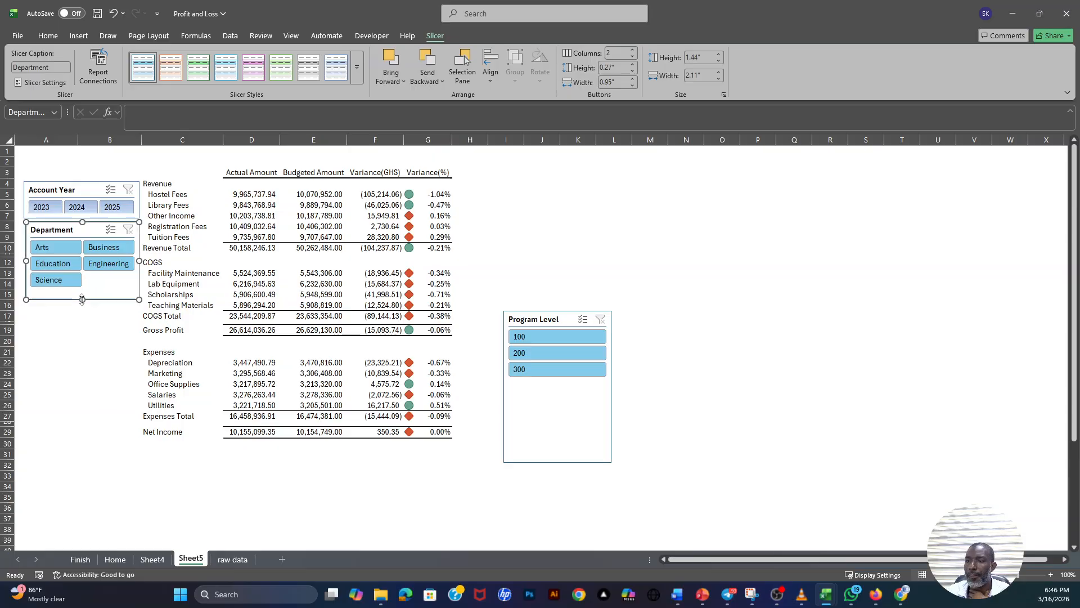
# - Move the Program Level slicer below Department, widen it to about 2.11", set 3 columns and shorten it to one button row
pyautogui.moveTo(528, 316); pyautogui.dragTo(66, 313)
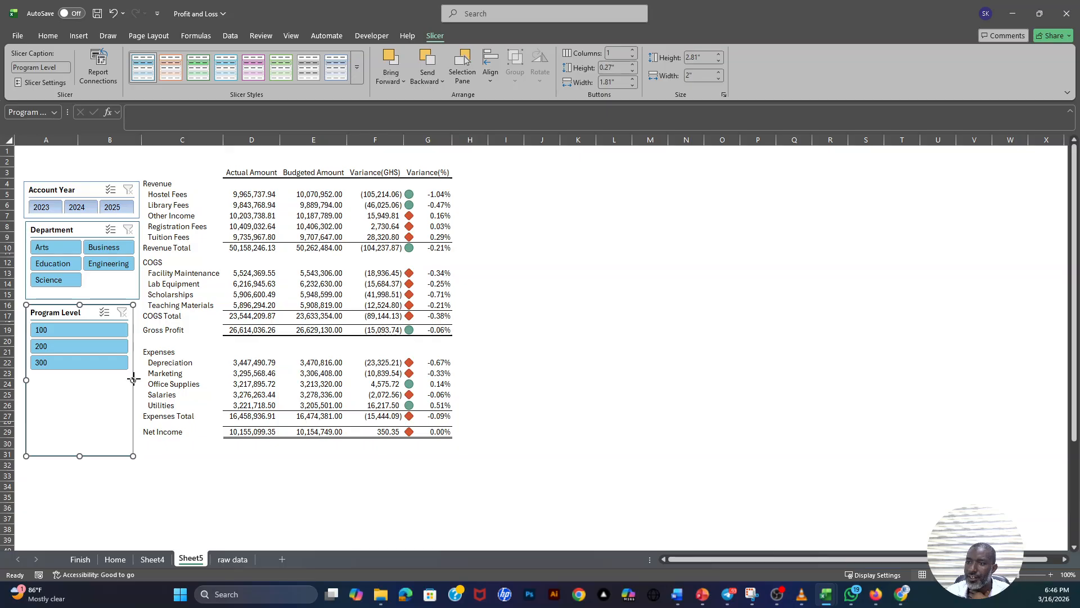
pyautogui.moveTo(138, 378); pyautogui.dragTo(140, 380)
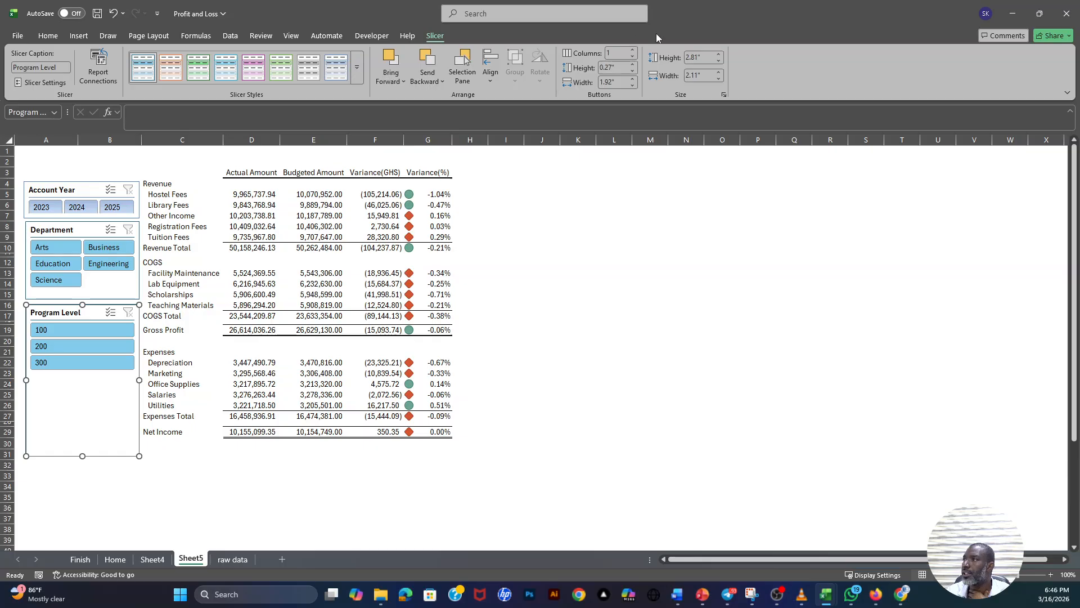
pyautogui.click(633, 51)
pyautogui.click(633, 52)
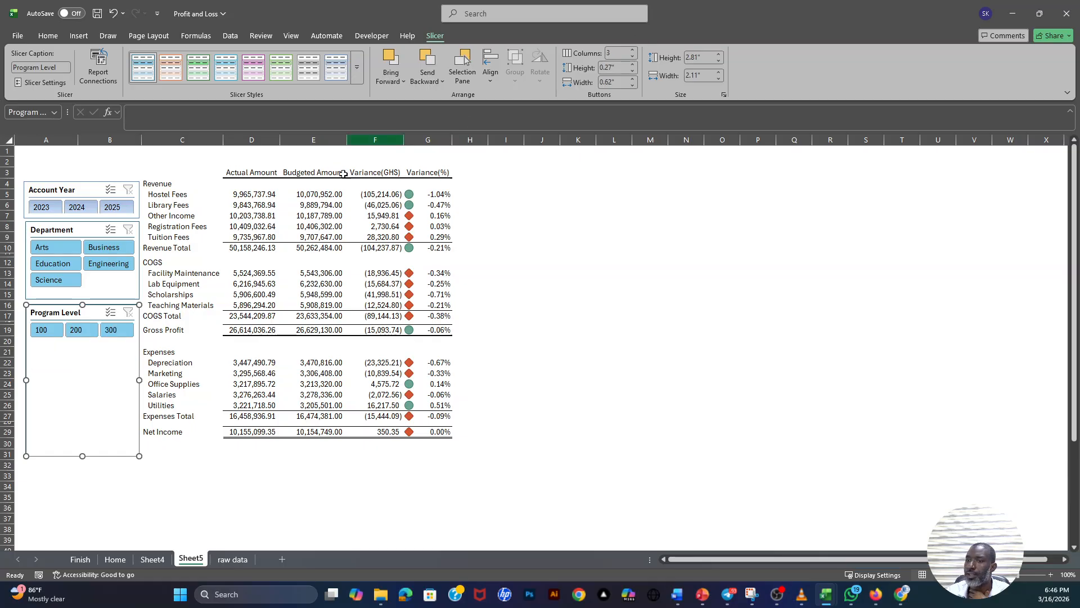
pyautogui.moveTo(82, 455); pyautogui.dragTo(91, 426)
# - Set the Department slicer back to 1 column, lengthen it to about 2.22", and align the Program Level slicer directly beneath it
pyautogui.click(112, 296)
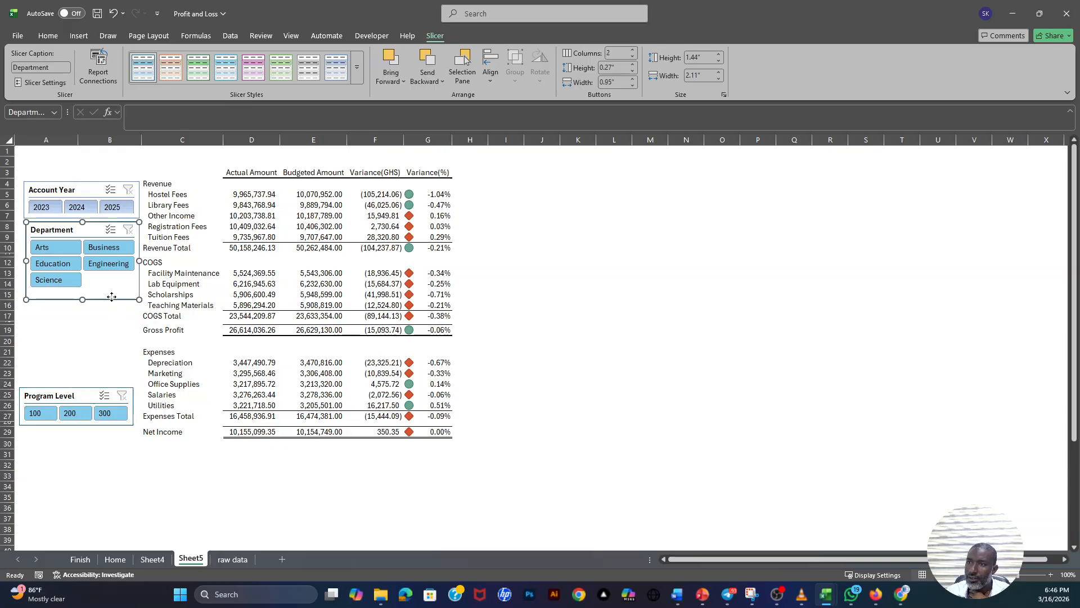
pyautogui.click(632, 56)
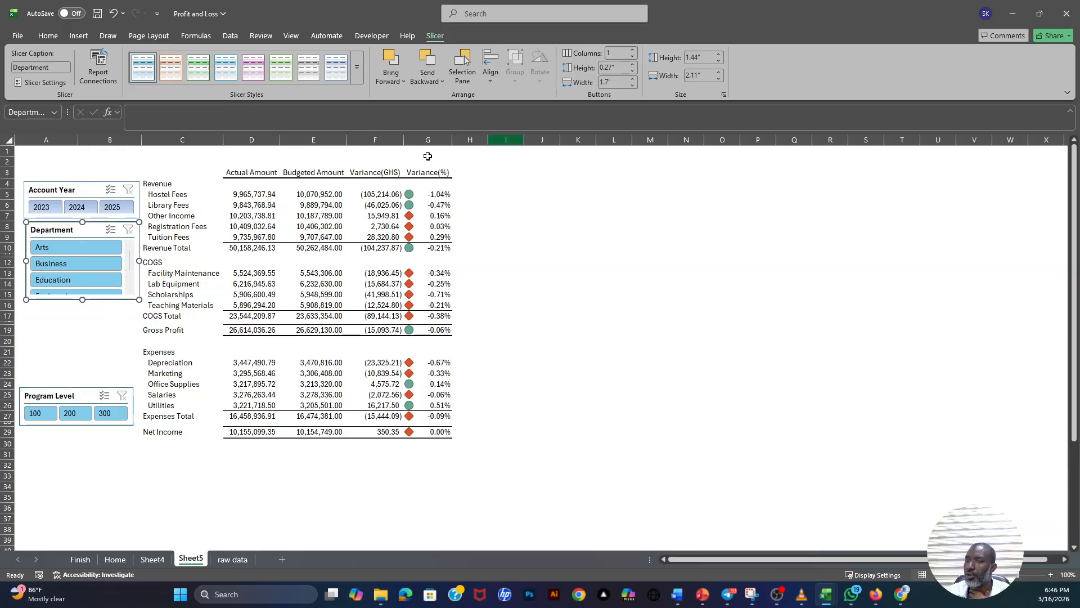
pyautogui.moveTo(83, 300); pyautogui.dragTo(77, 341)
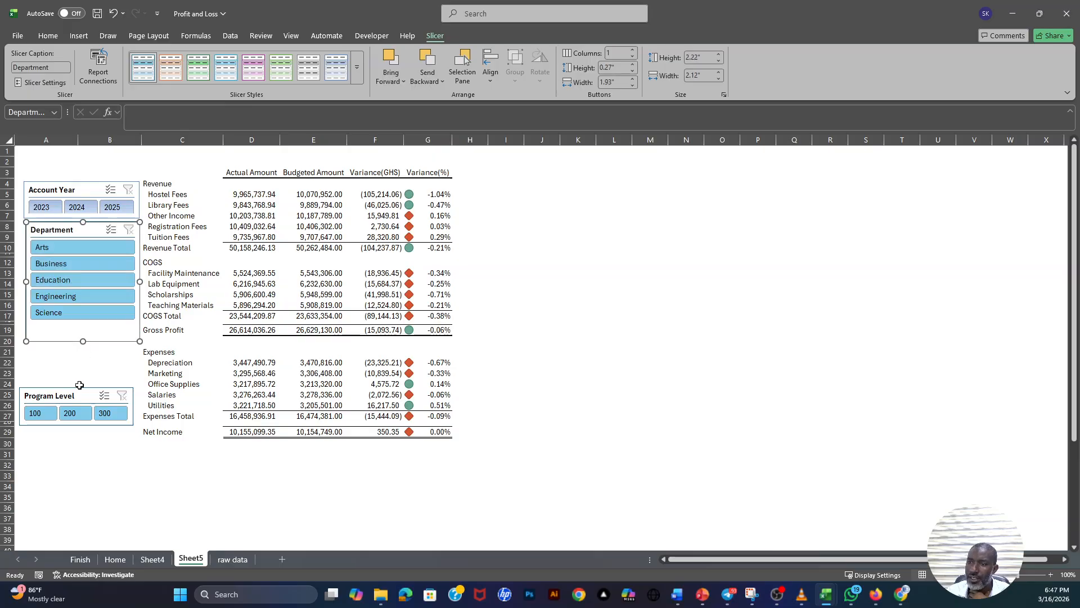
pyautogui.moveTo(80, 385); pyautogui.dragTo(86, 346)
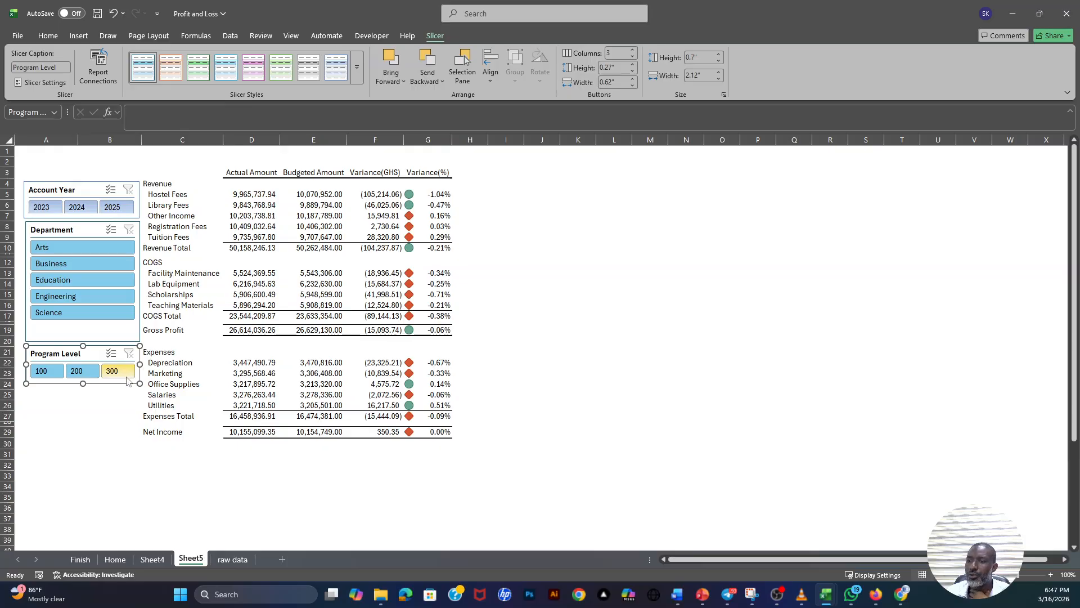
pyautogui.click(103, 416)
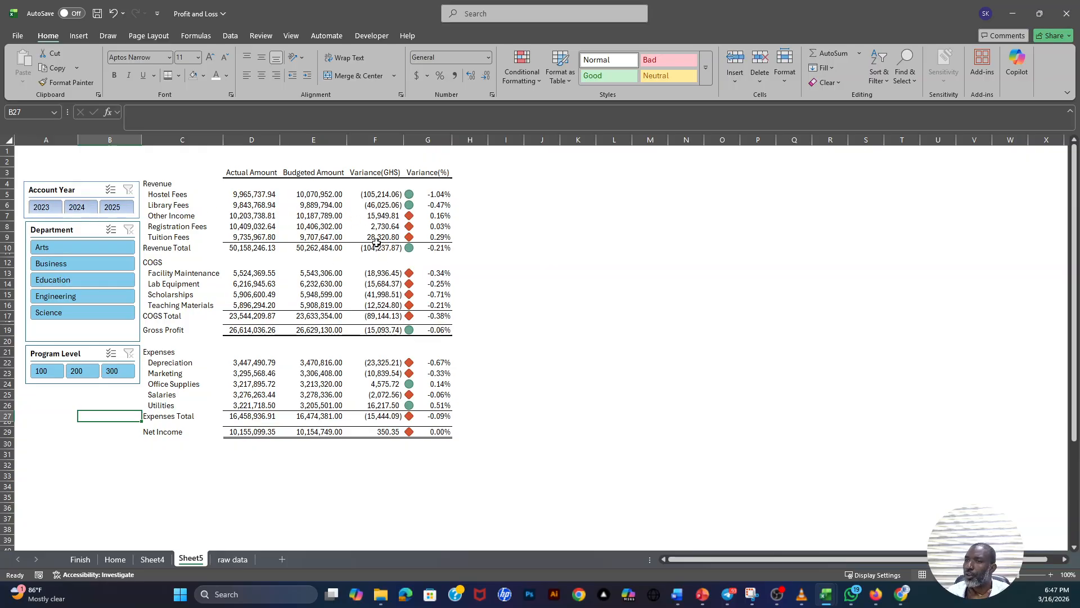
# - Test the Account Year slicer by filtering the report to 2023, 2024 and 2025 in turn
pyautogui.click(46, 210)
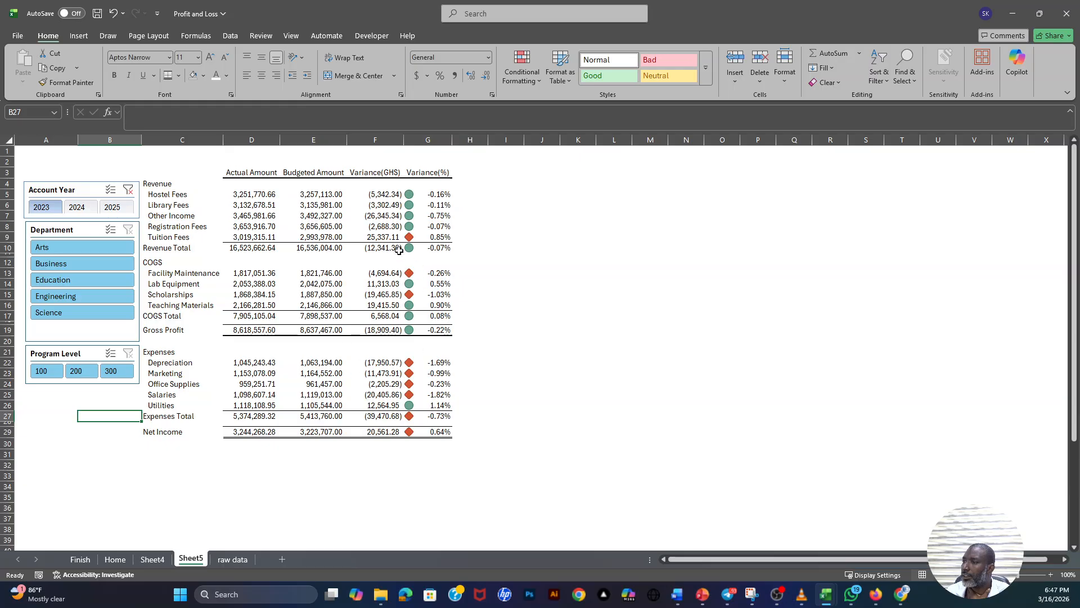
pyautogui.click(79, 208)
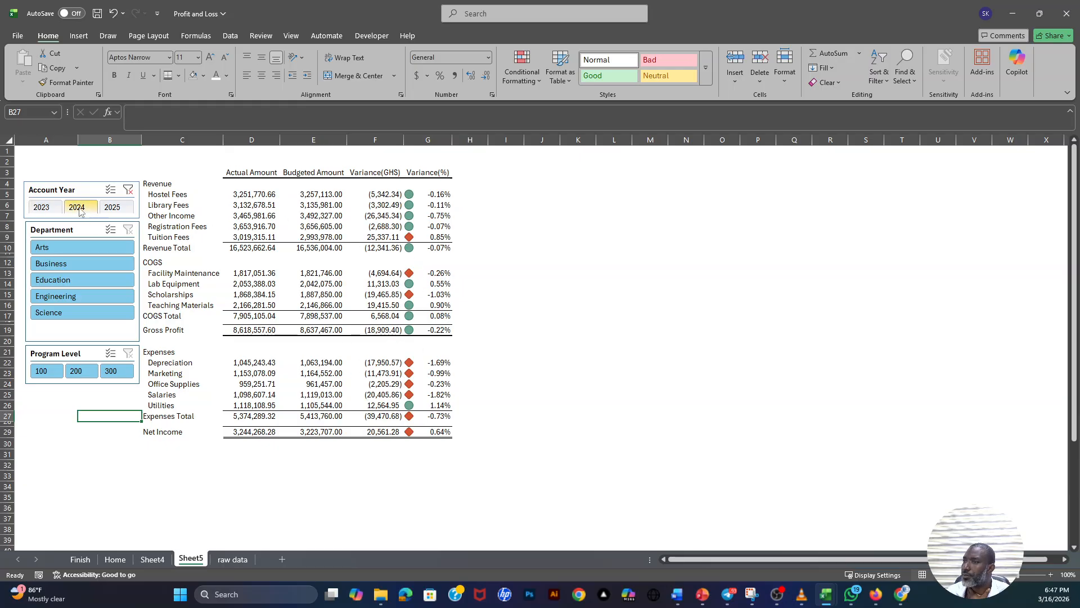
pyautogui.click(113, 208)
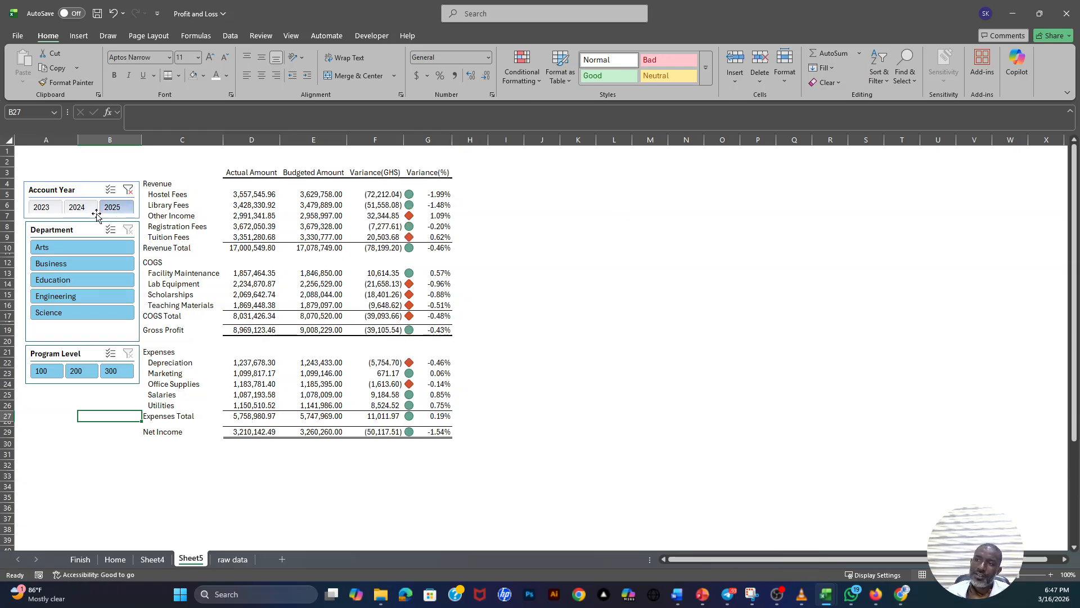
pyautogui.click(51, 209)
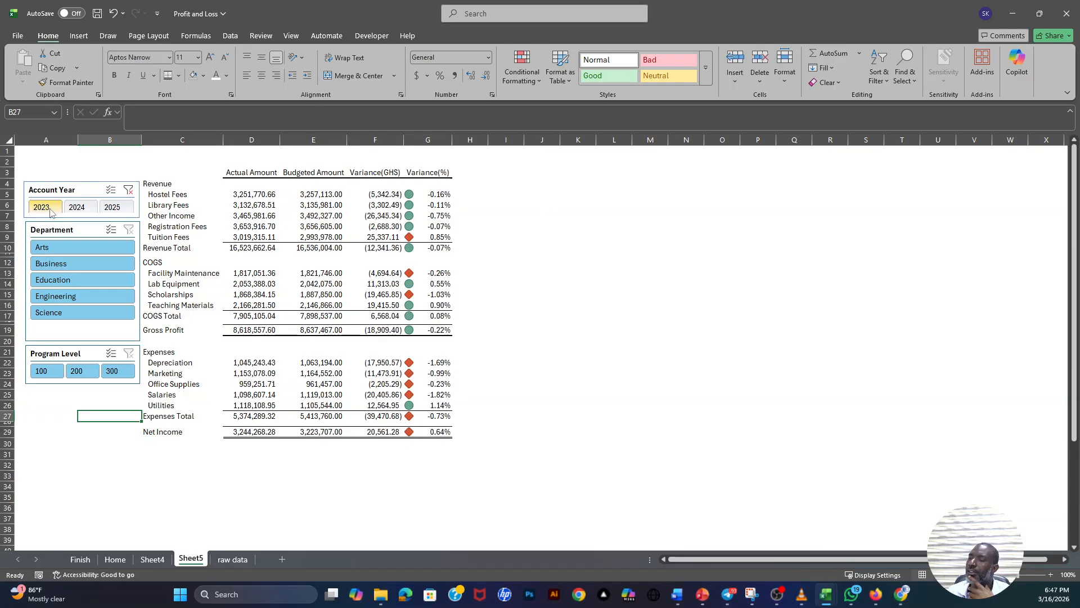
pyautogui.click(78, 208)
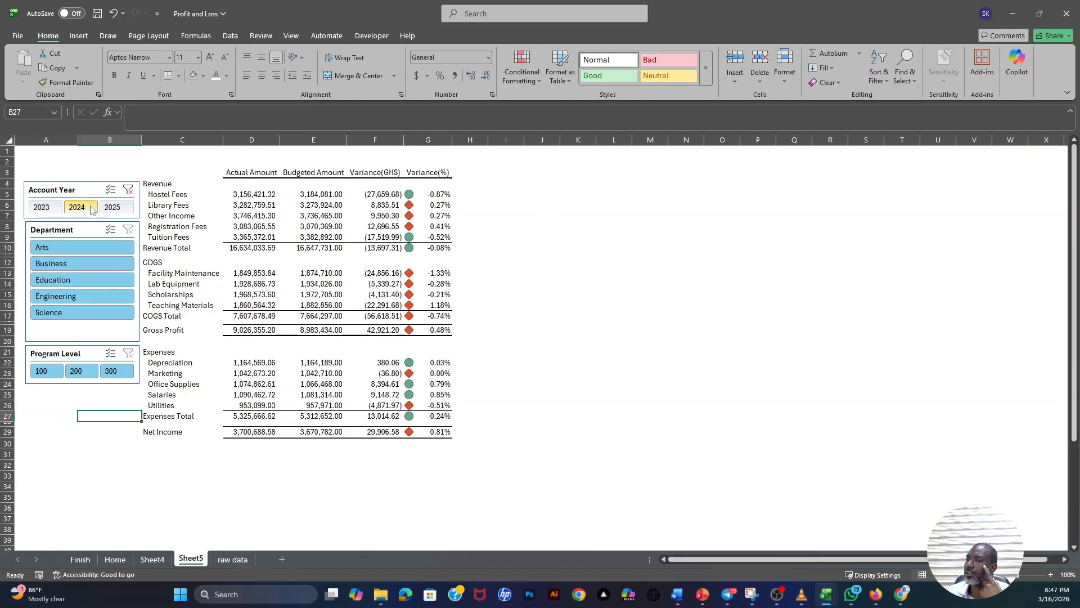
pyautogui.click(113, 207)
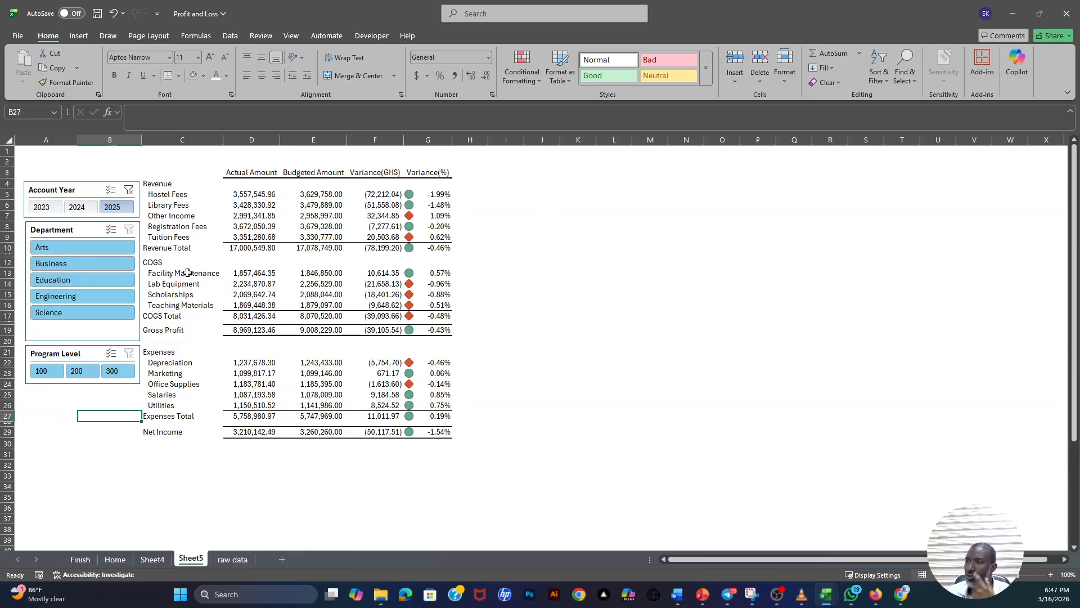
# - Filter the report to 2023 and check Net Income for the Arts and Science departments, ending with Engineering selected
pyautogui.click(45, 210)
pyautogui.click(61, 249)
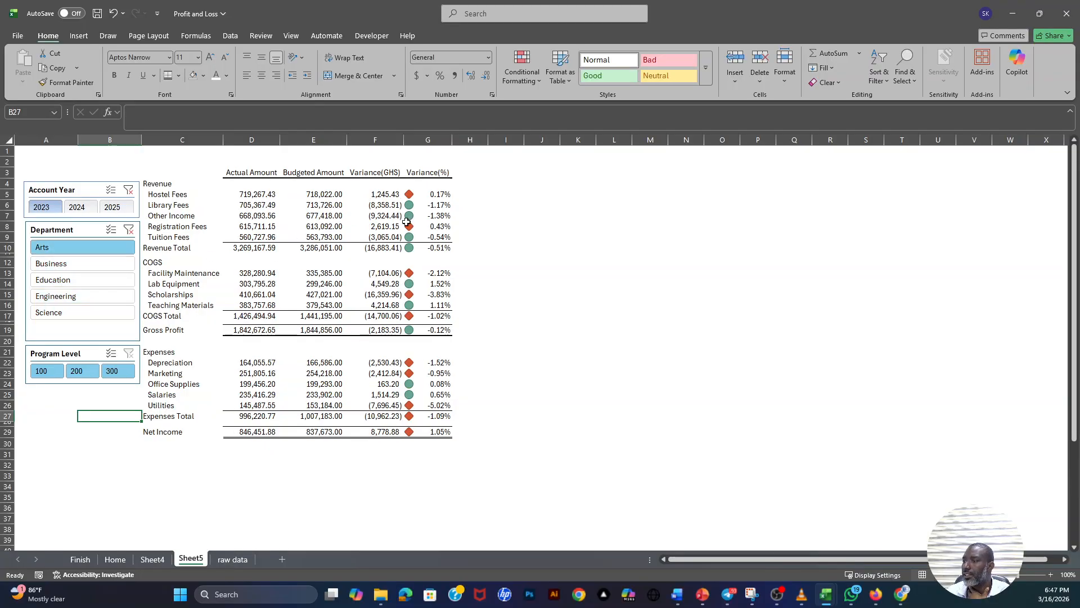
pyautogui.moveTo(244, 433); pyautogui.dragTo(428, 438)
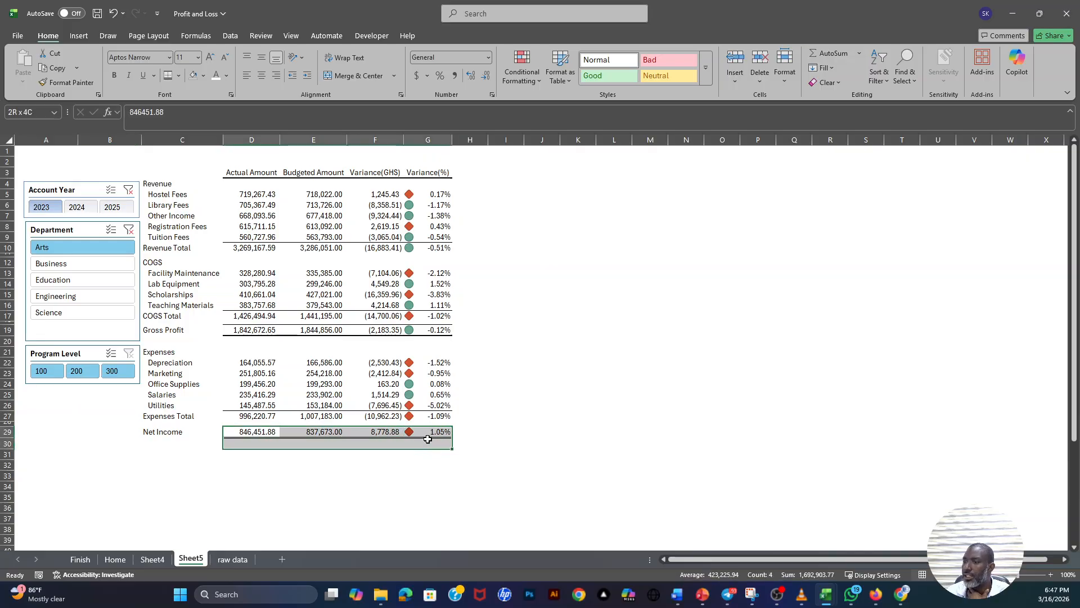
pyautogui.click(54, 315)
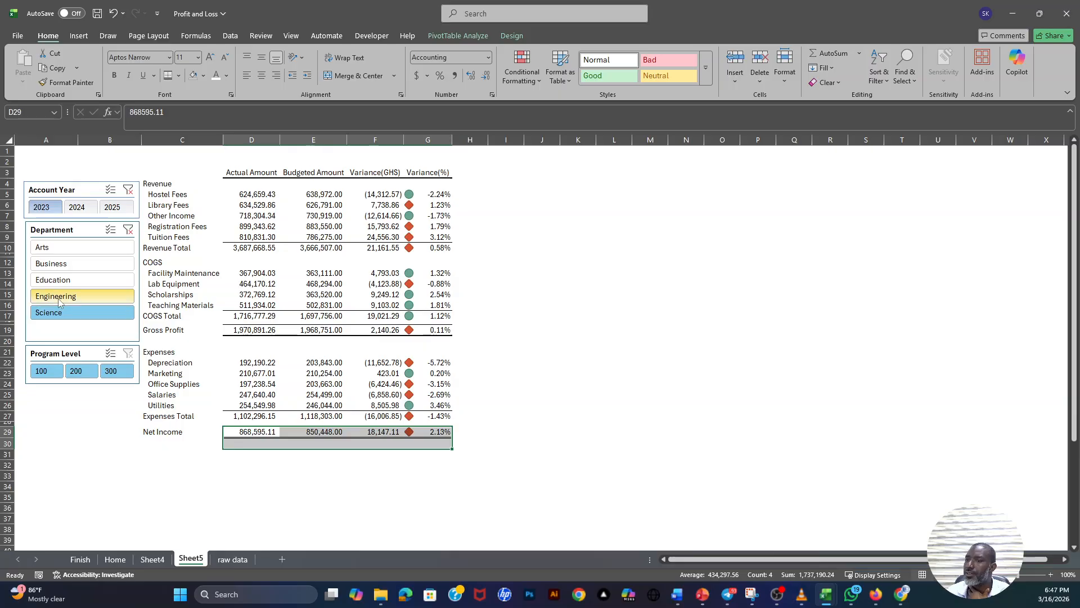
pyautogui.click(59, 299)
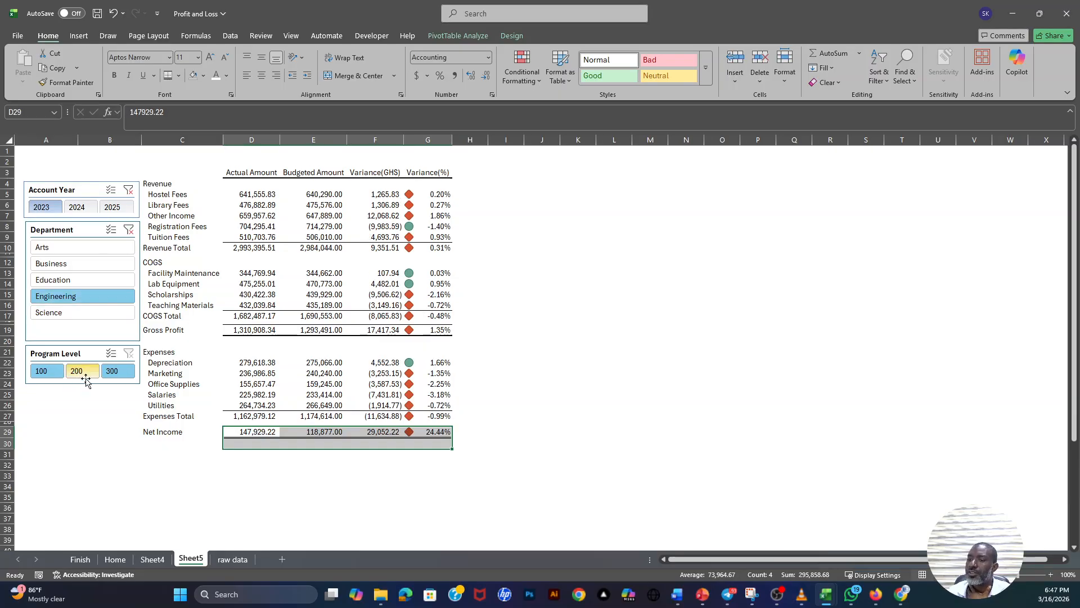
# - Filter the report by Program Level 300, 200 and finally 100, and narrow column C slightly
pyautogui.click(115, 373)
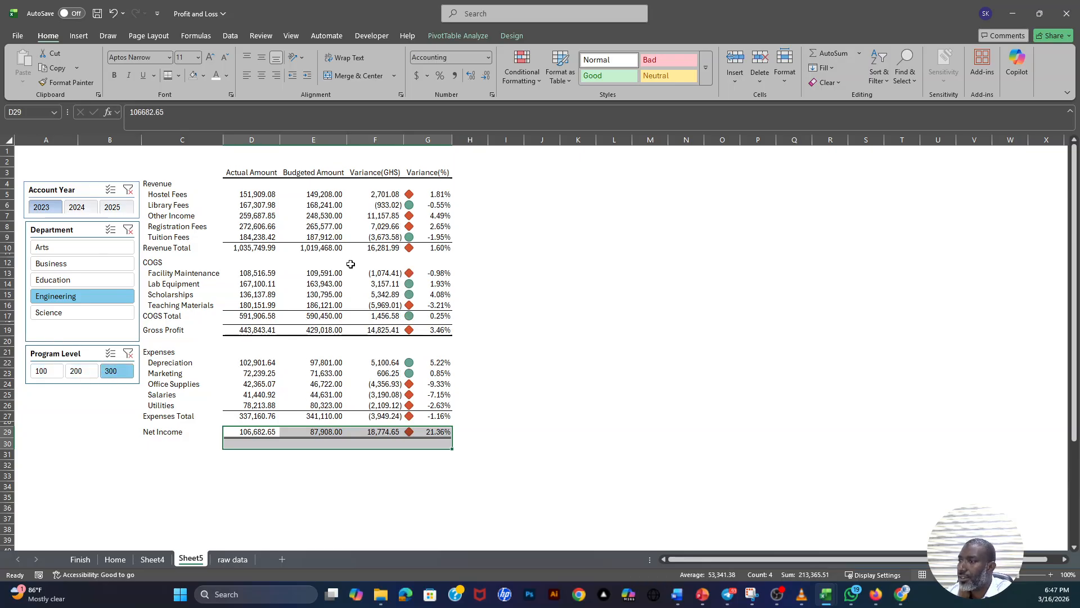
pyautogui.click(88, 373)
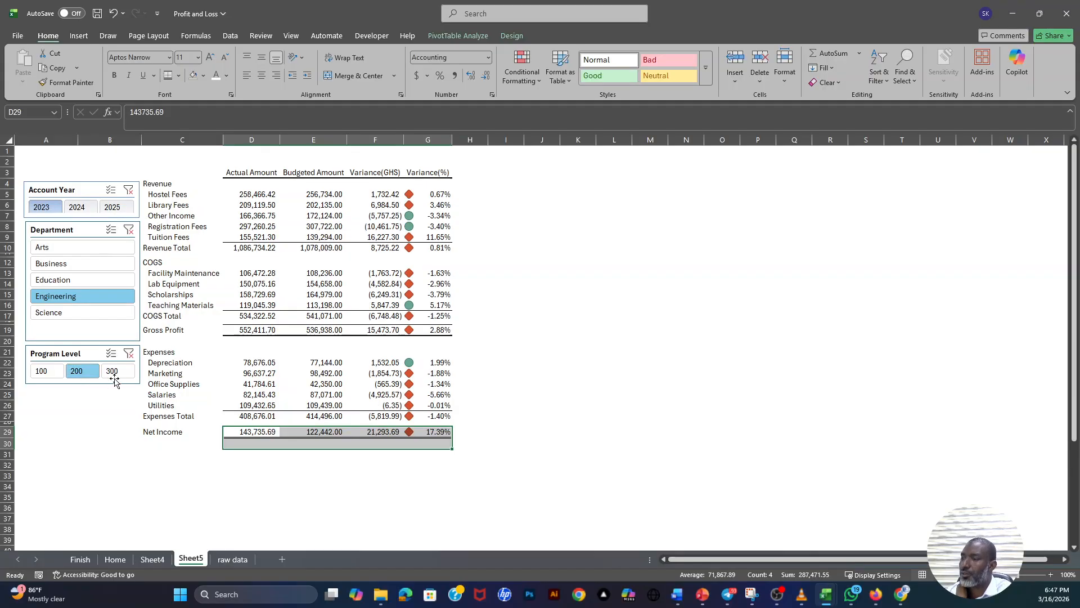
pyautogui.click(45, 373)
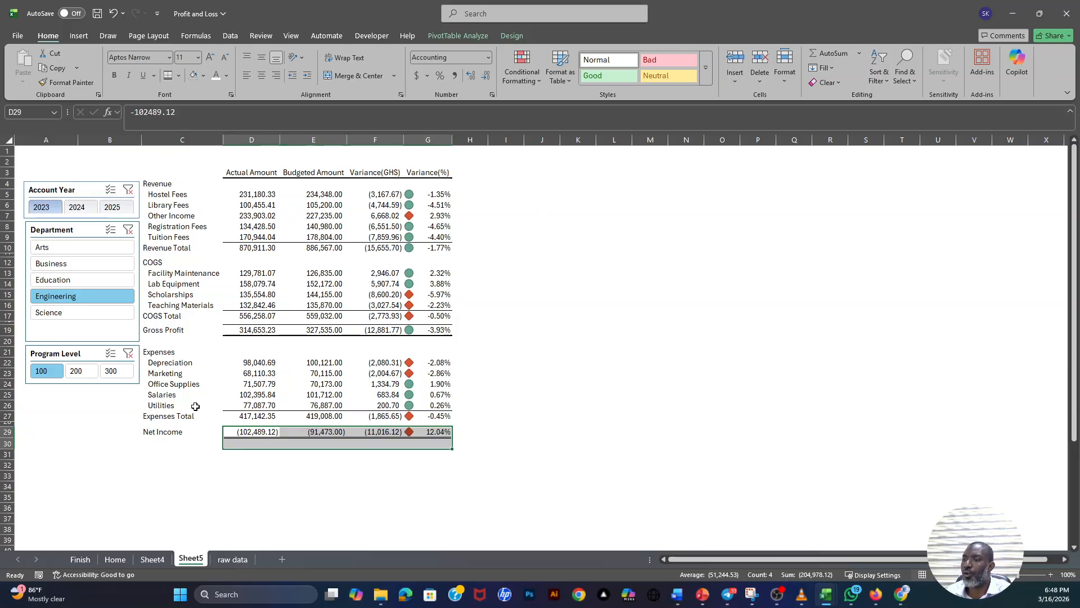
pyautogui.moveTo(223, 143); pyautogui.dragTo(221, 141)
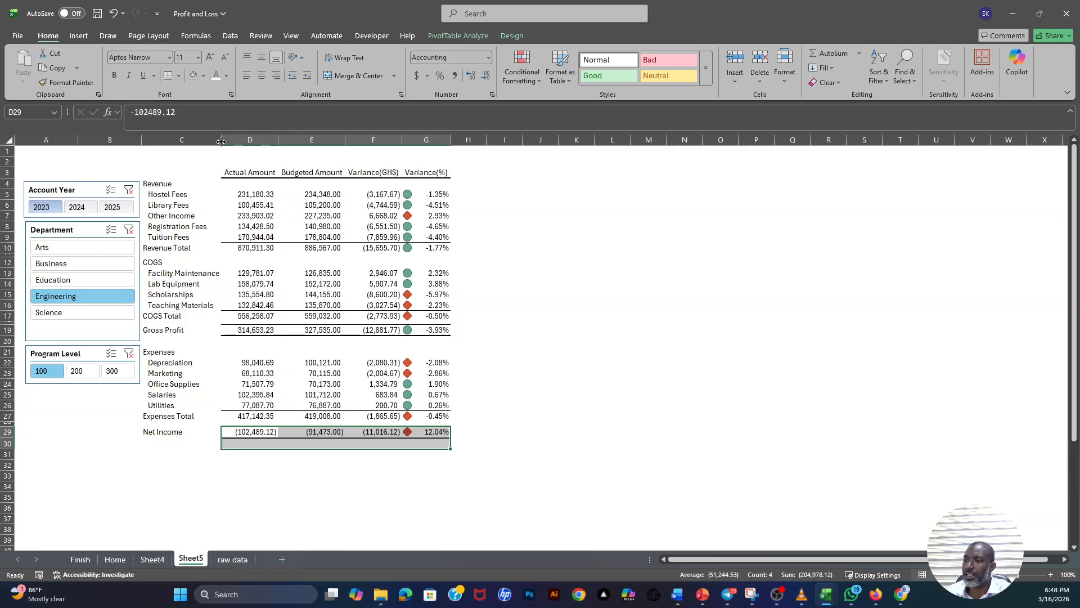
# - Examine the title banner and layout of the completed report on the Finish sheet, and return to Sheet5
pyautogui.click(80, 559)
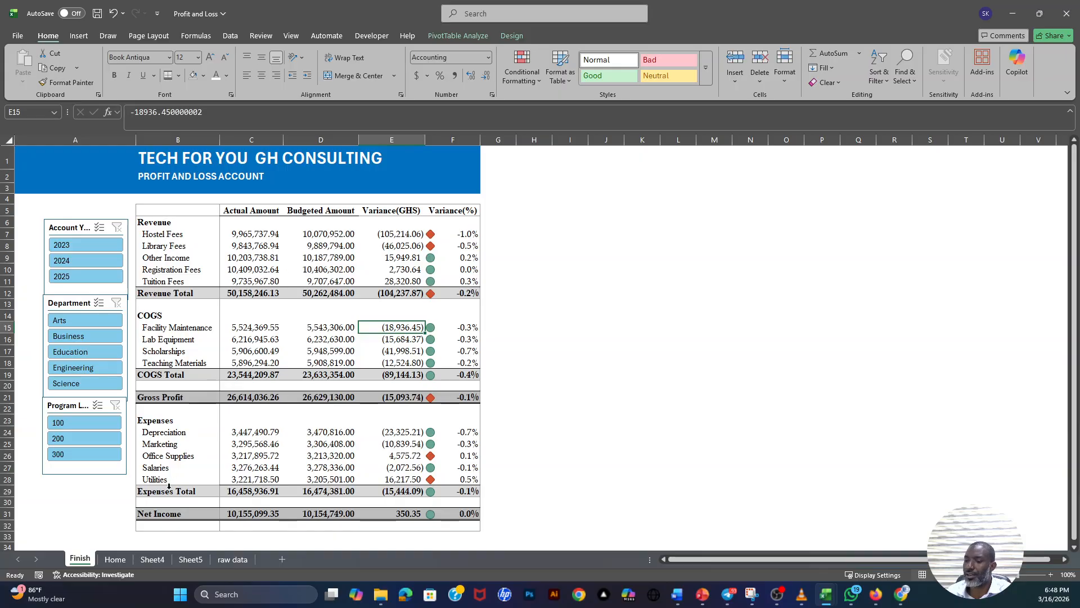
pyautogui.click(232, 559)
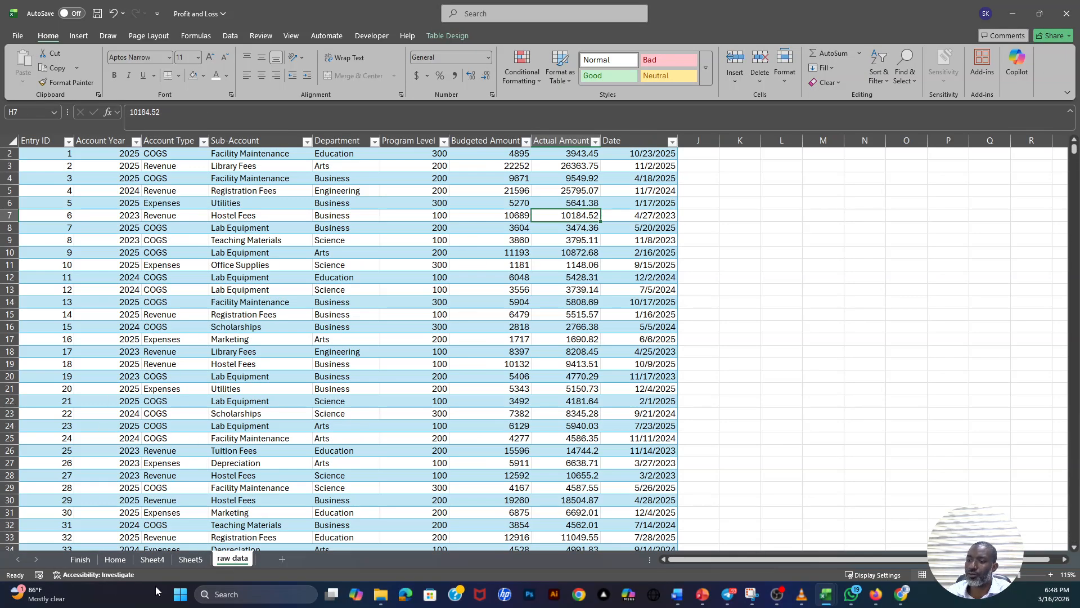
pyautogui.click(192, 559)
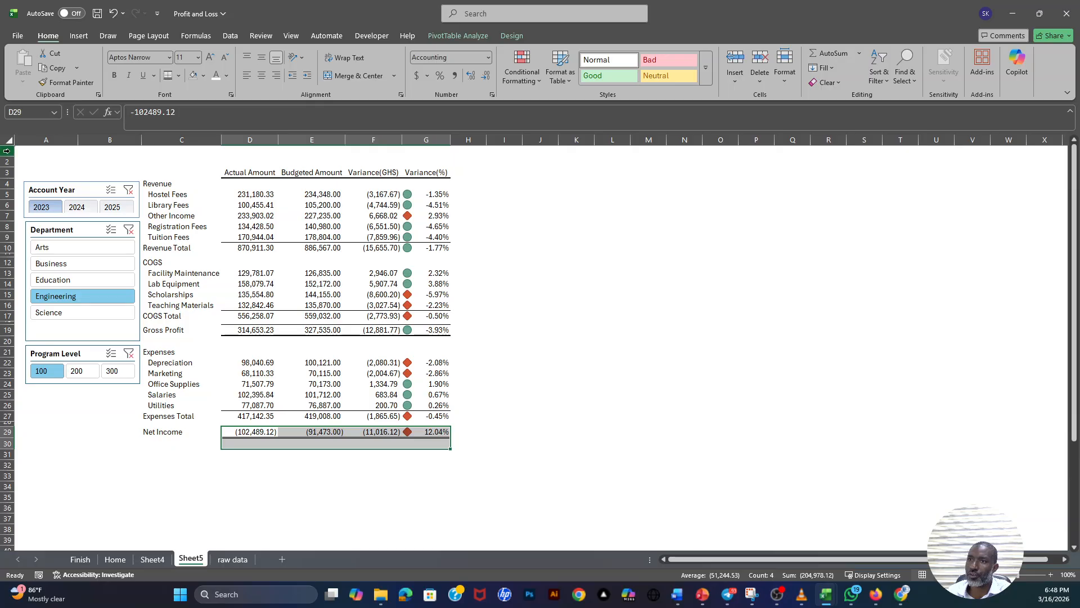
# - Insert four blank rows at the top of Sheet5, two at a time, to make room above the report
pyautogui.moveTo(7, 150); pyautogui.dragTo(9, 163)
pyautogui.rightClick(9, 162)
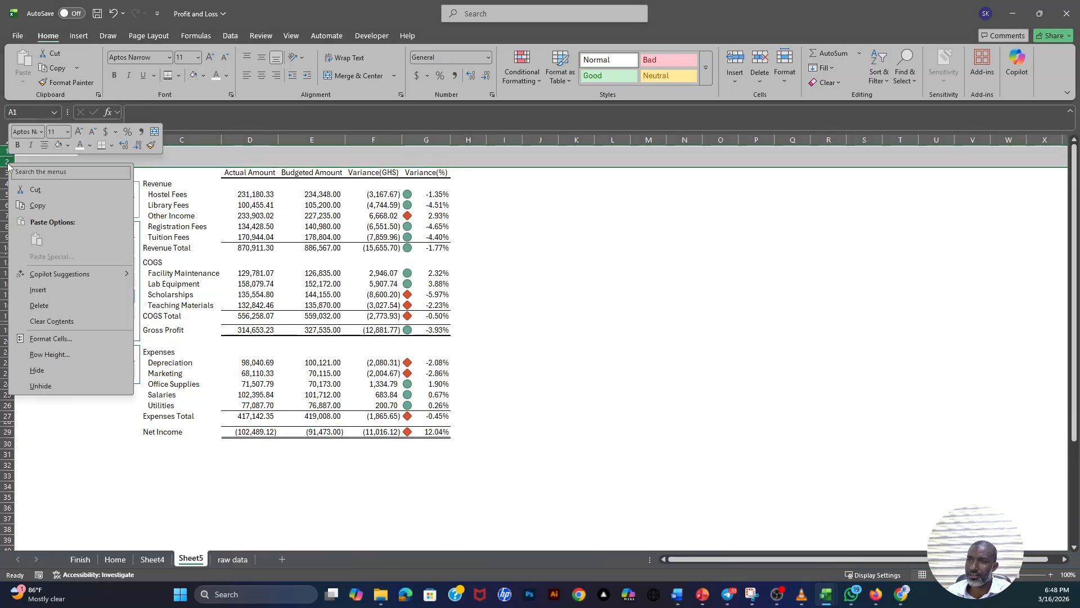
pyautogui.click(40, 290)
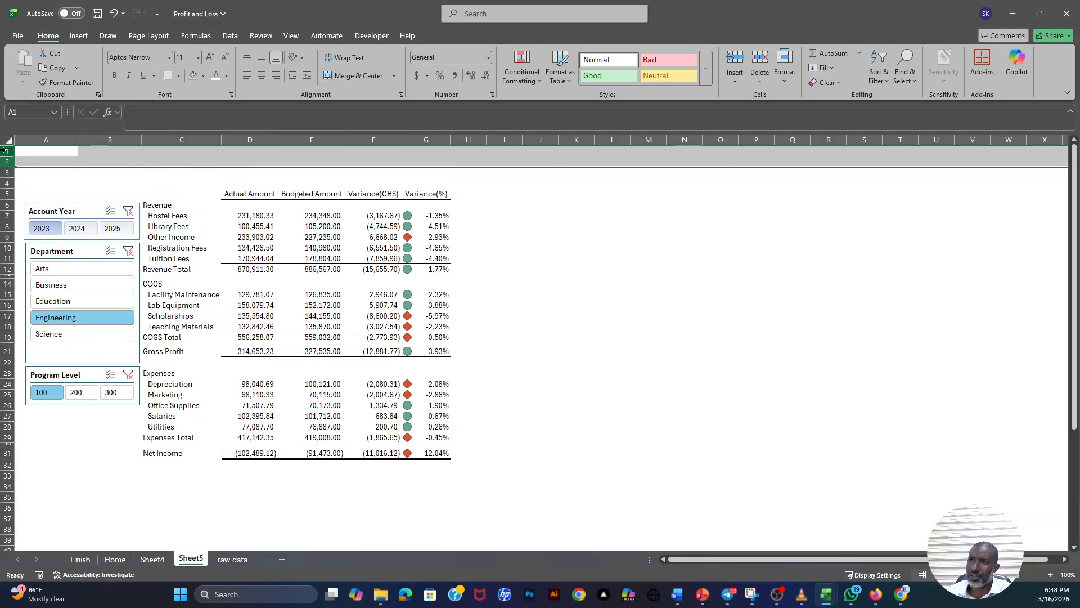
pyautogui.rightClick(4, 150)
pyautogui.click(39, 279)
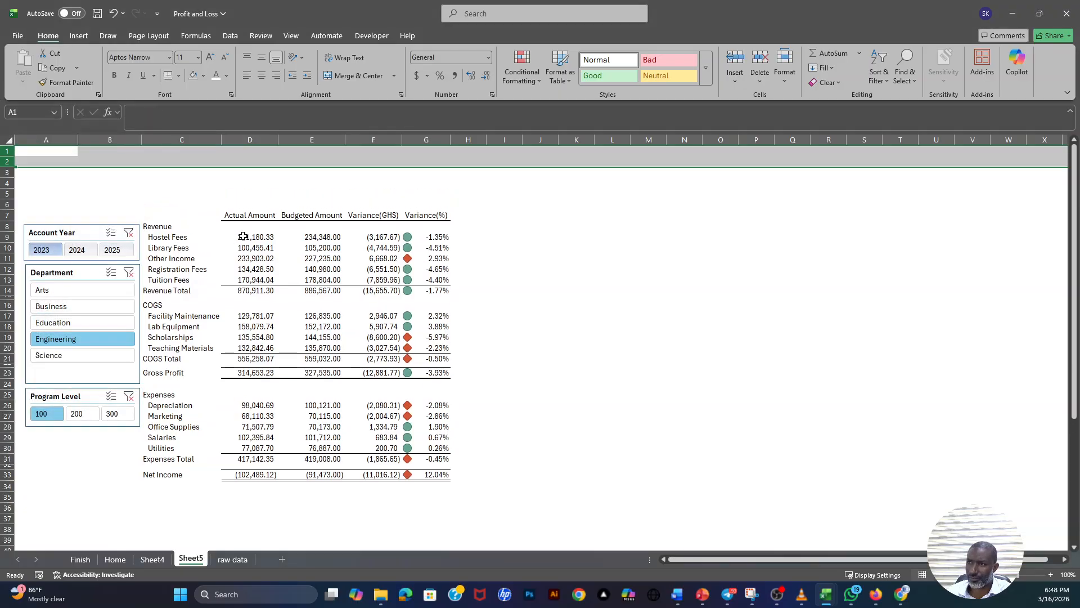
# - Fill the range A1:G5 above the report with the standard Blue color
pyautogui.click(243, 237)
pyautogui.moveTo(49, 151); pyautogui.dragTo(425, 194)
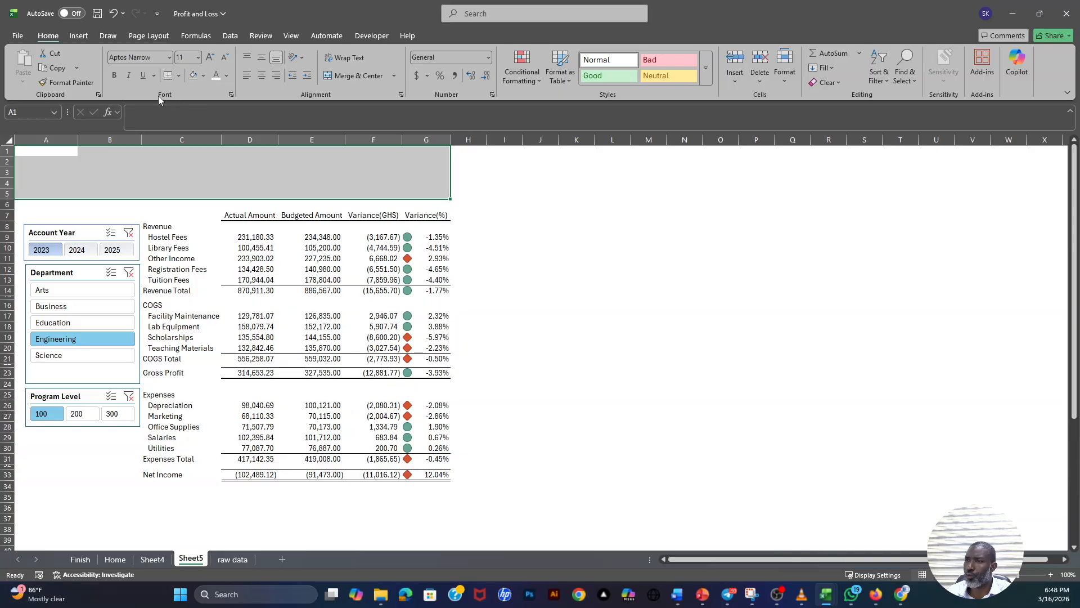
pyautogui.click(203, 76)
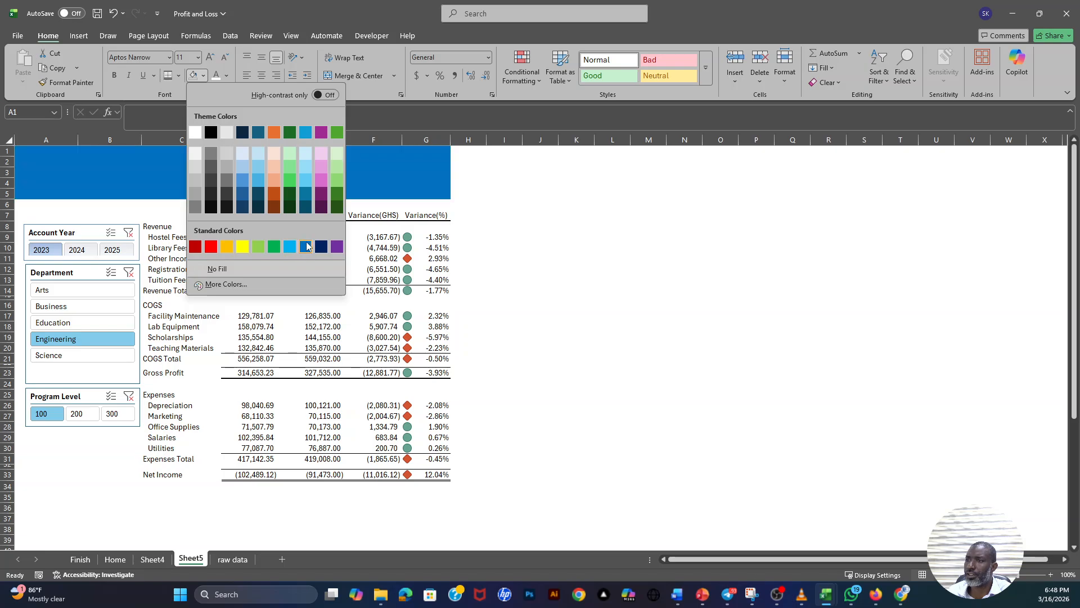
pyautogui.click(306, 246)
# - Enter the title "TECH FOR YOU - GH CONDULYTING" in cell B1 of the blue banner
pyautogui.click(101, 151)
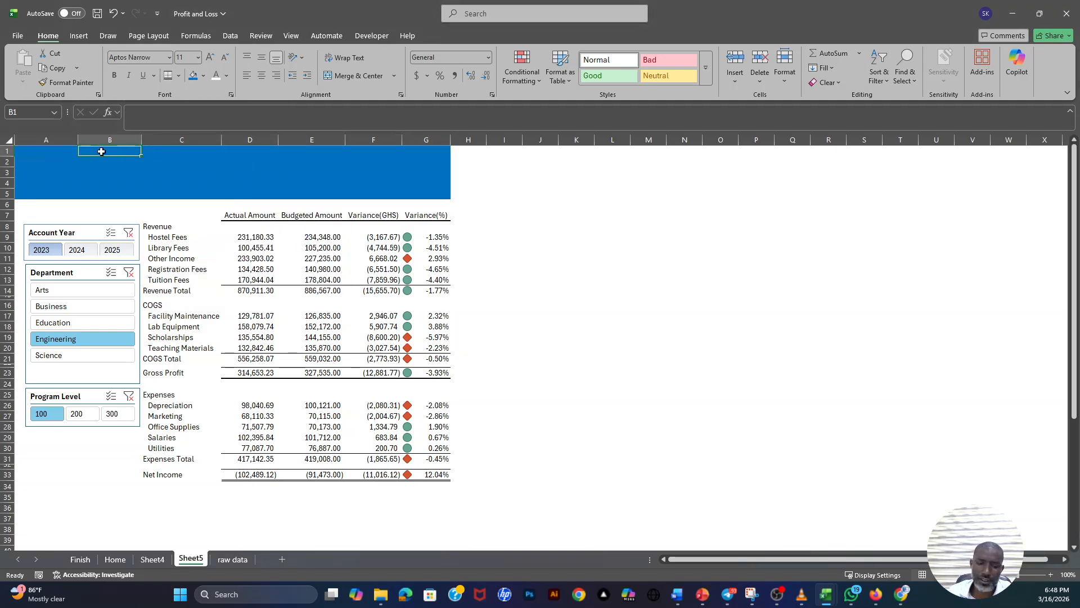
pyautogui.write('TEC')
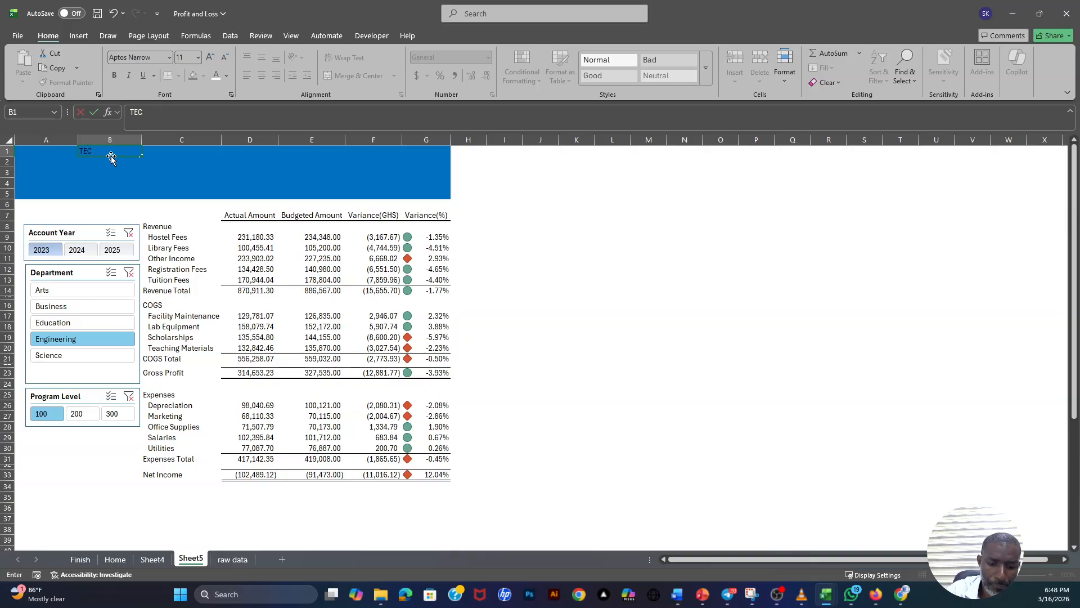
pyautogui.write('H FOR YOU')
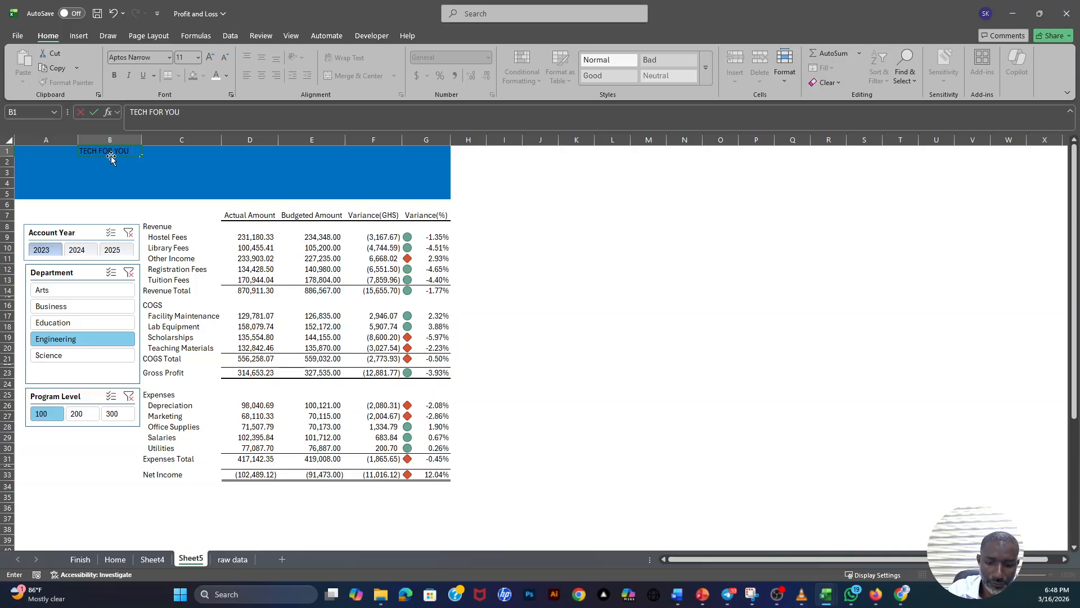
pyautogui.write(' - GH CO')
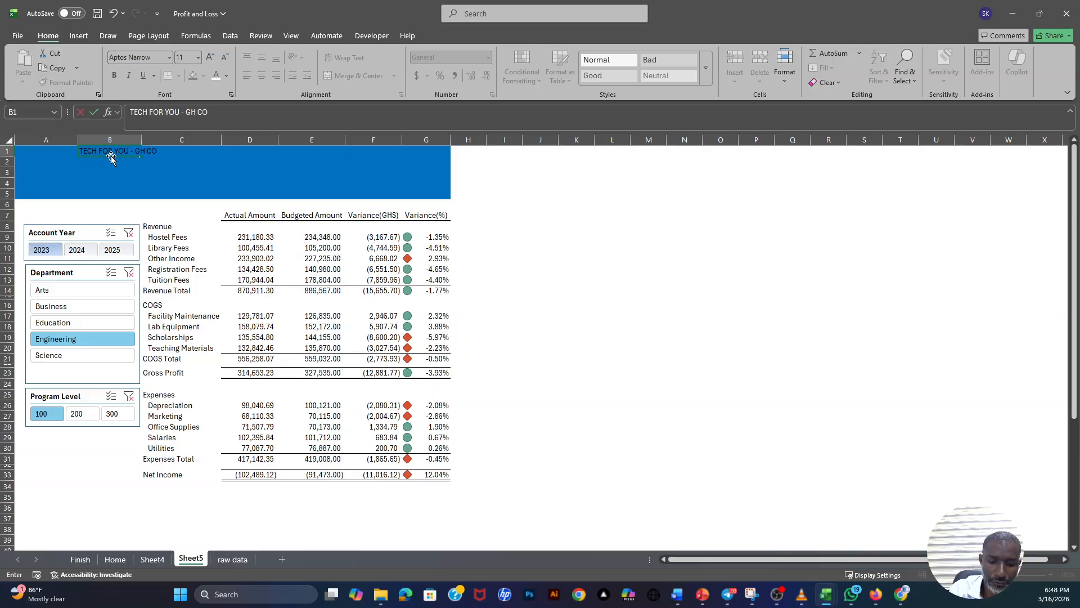
pyautogui.write('NDULYTIN')
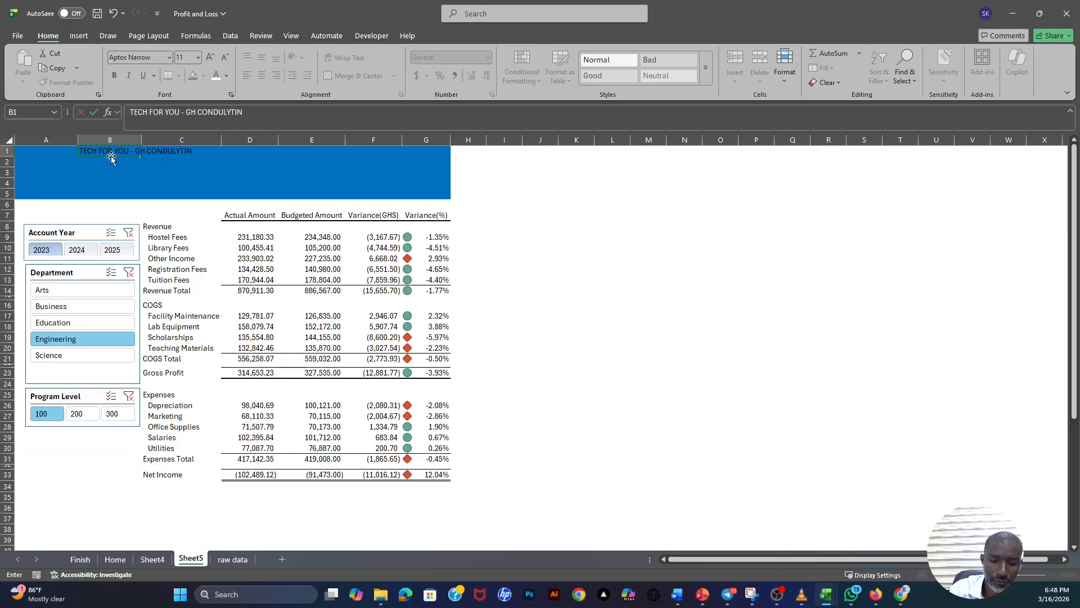
pyautogui.write('G')
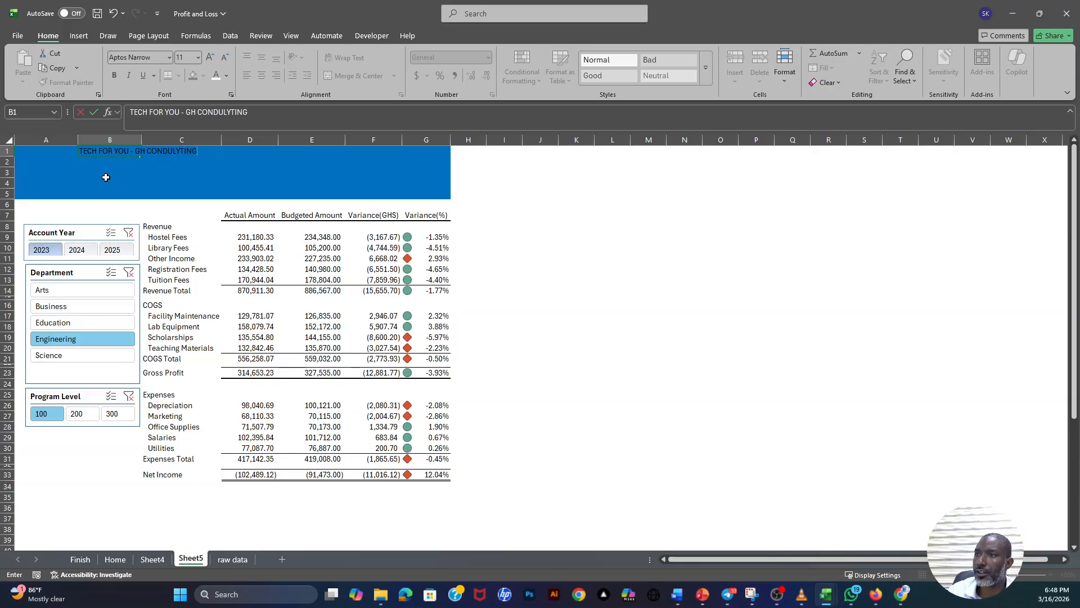
pyautogui.click(104, 174)
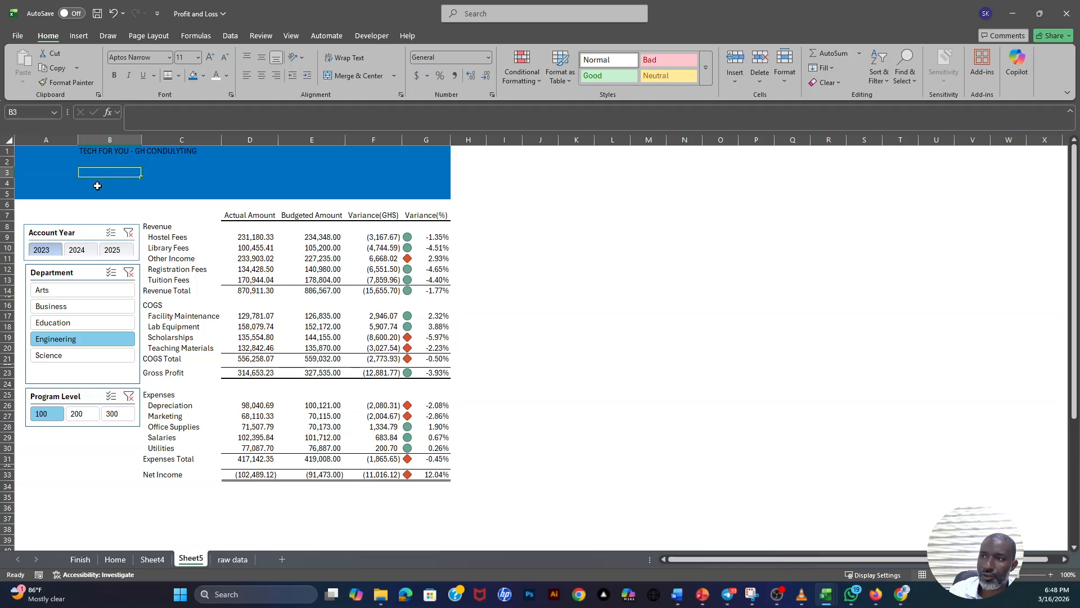
# - Enter the subtitle "PROFIT AND LOSS ACCOUNTY" in cell B4 of the banner
pyautogui.click(98, 187)
pyautogui.write('P')
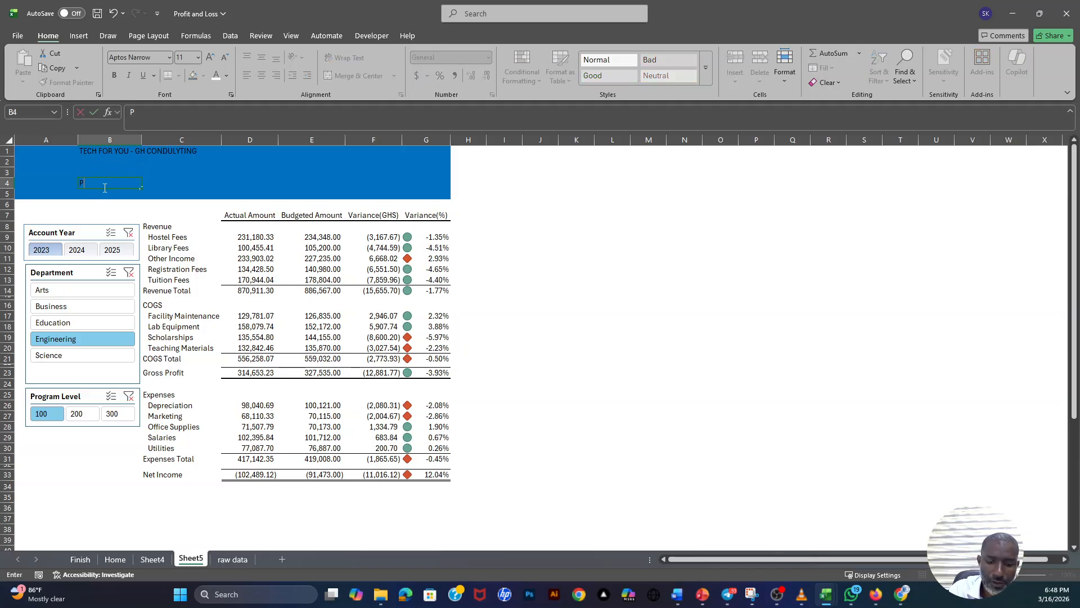
pyautogui.write('ROFT')
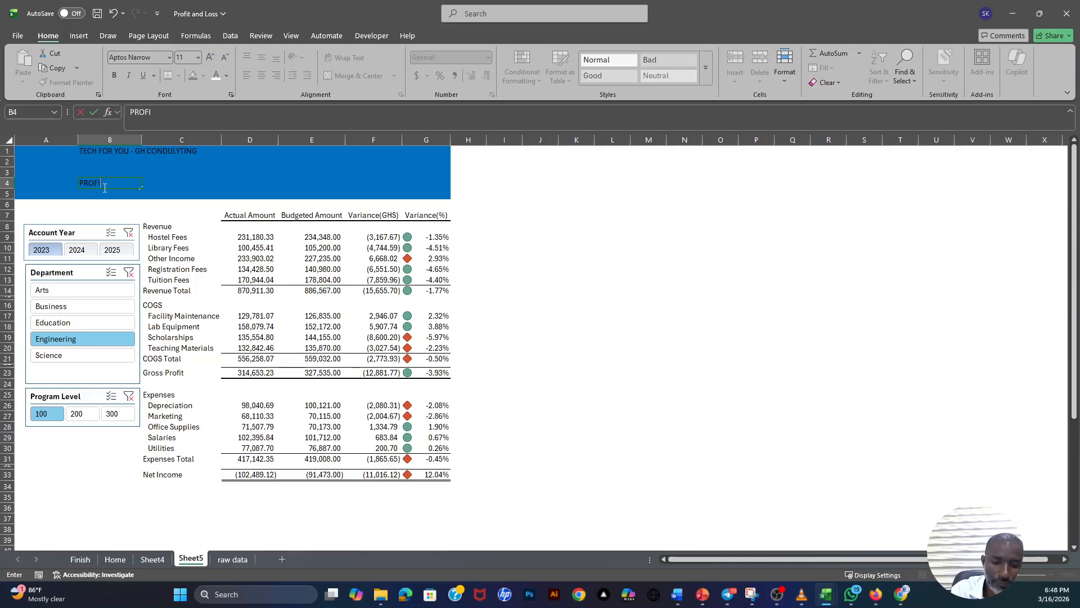
pyautogui.write('T AND LOS')
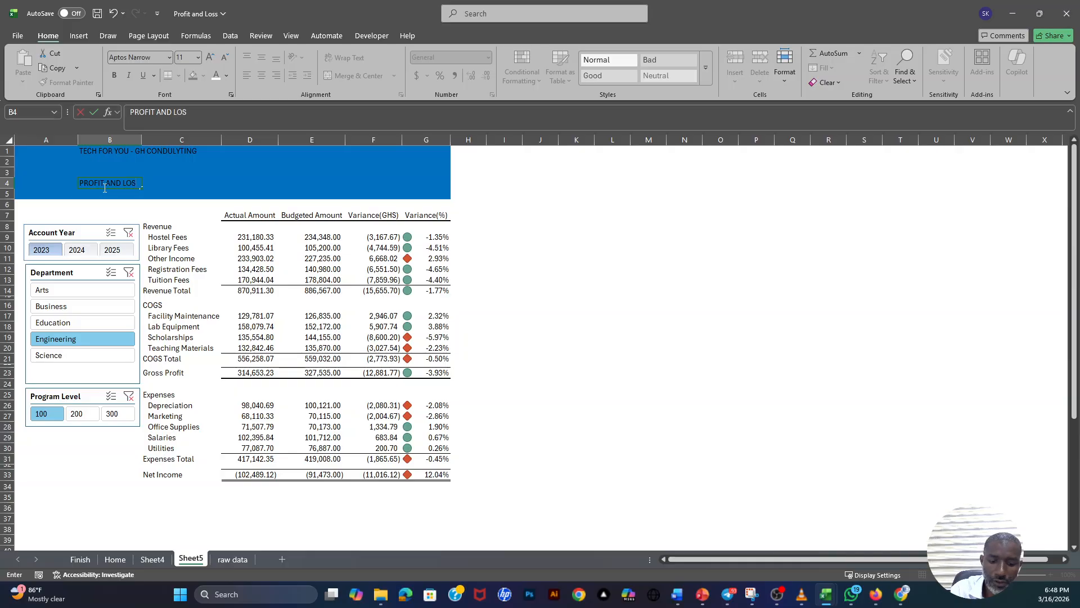
pyautogui.write('S ACCOUNTY')
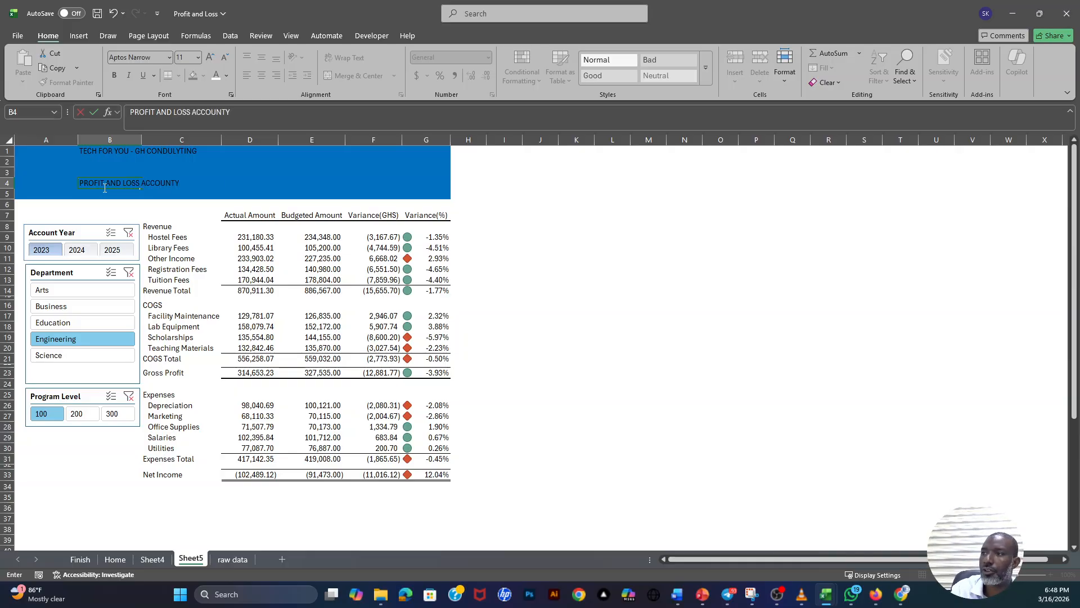
# - Make both banner titles bold and white, and move the subtitle from B4 up to B3
pyautogui.moveTo(106, 152); pyautogui.dragTo(128, 189)
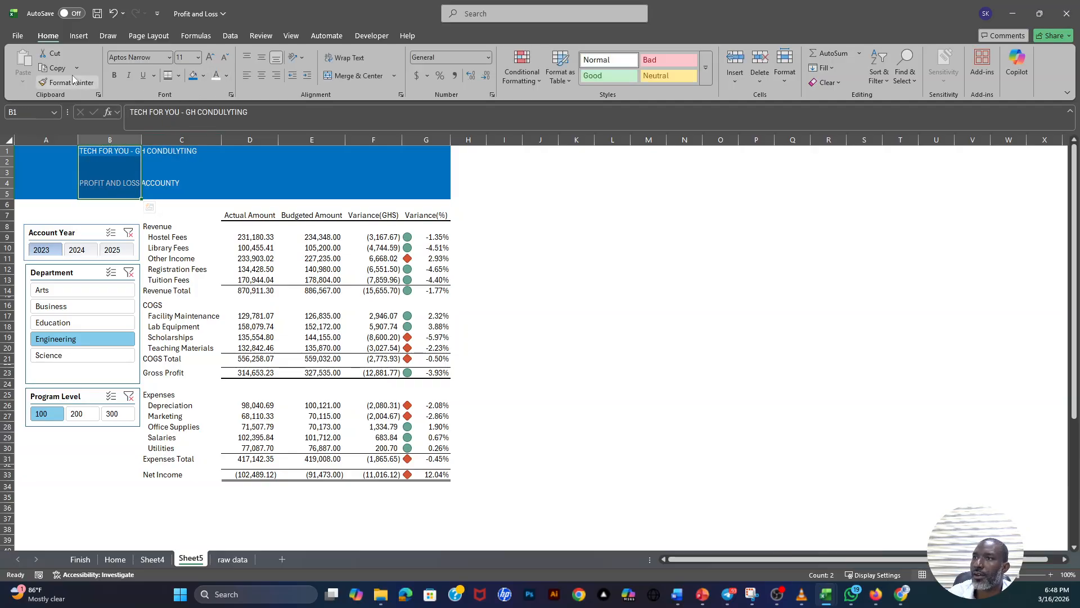
pyautogui.click(114, 75)
pyautogui.click(107, 183)
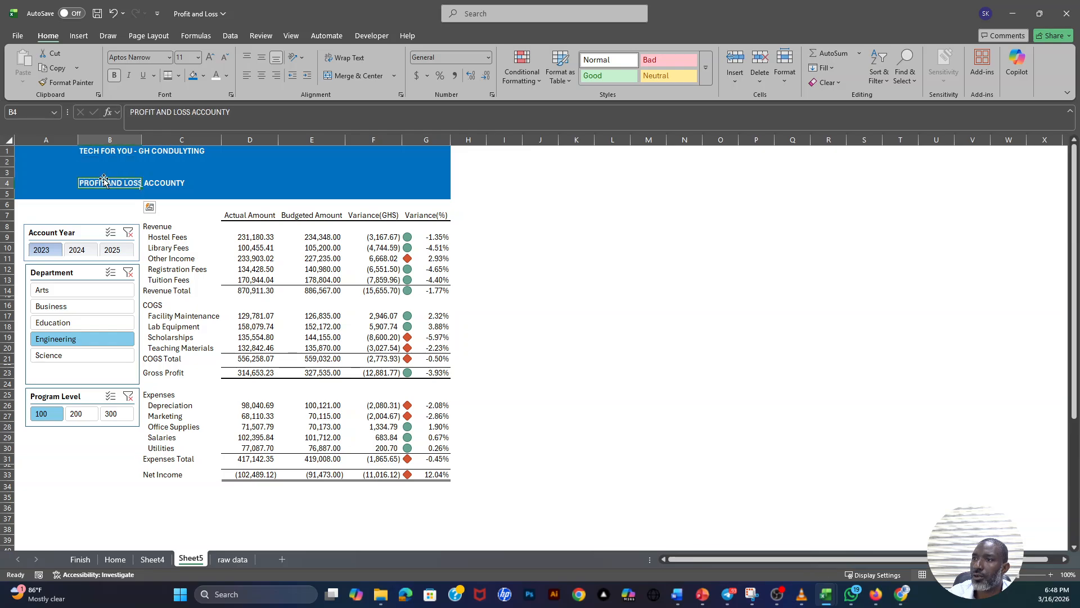
pyautogui.moveTo(107, 179); pyautogui.dragTo(160, 190)
pyautogui.click(65, 182)
pyautogui.click(193, 185)
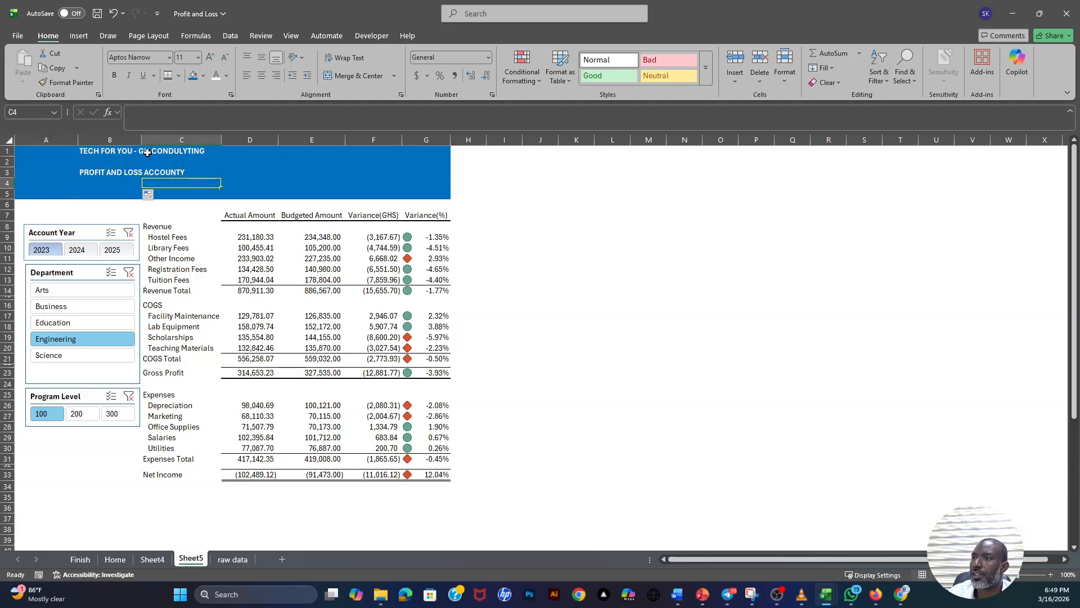
# - Increase the font size of both banner titles in B1:B3 to 18
pyautogui.moveTo(111, 151); pyautogui.dragTo(111, 172)
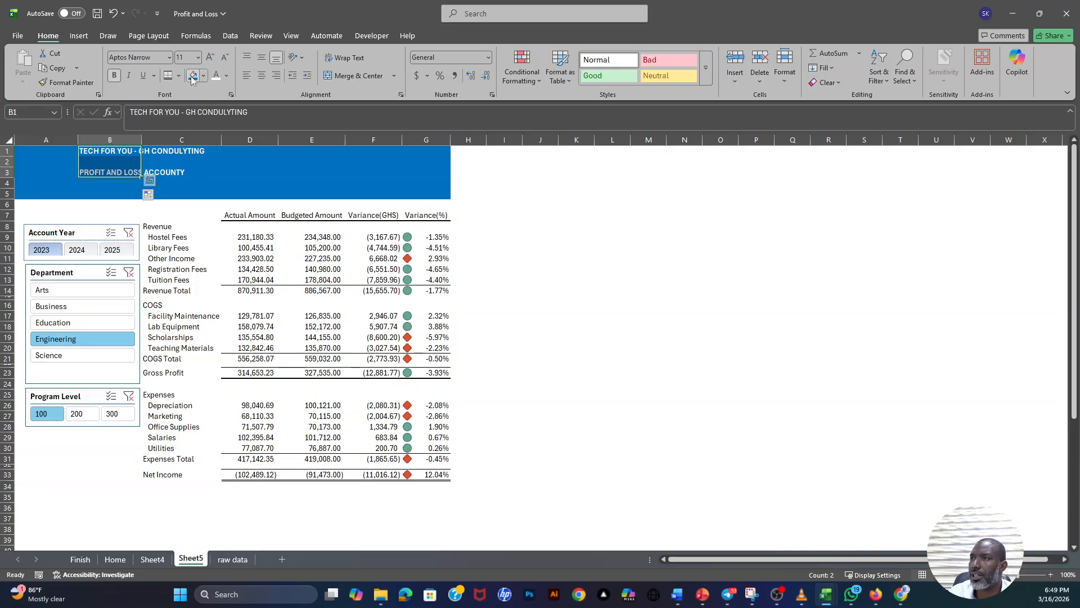
pyautogui.click(210, 58)
pyautogui.click(210, 57)
pyautogui.click(210, 58)
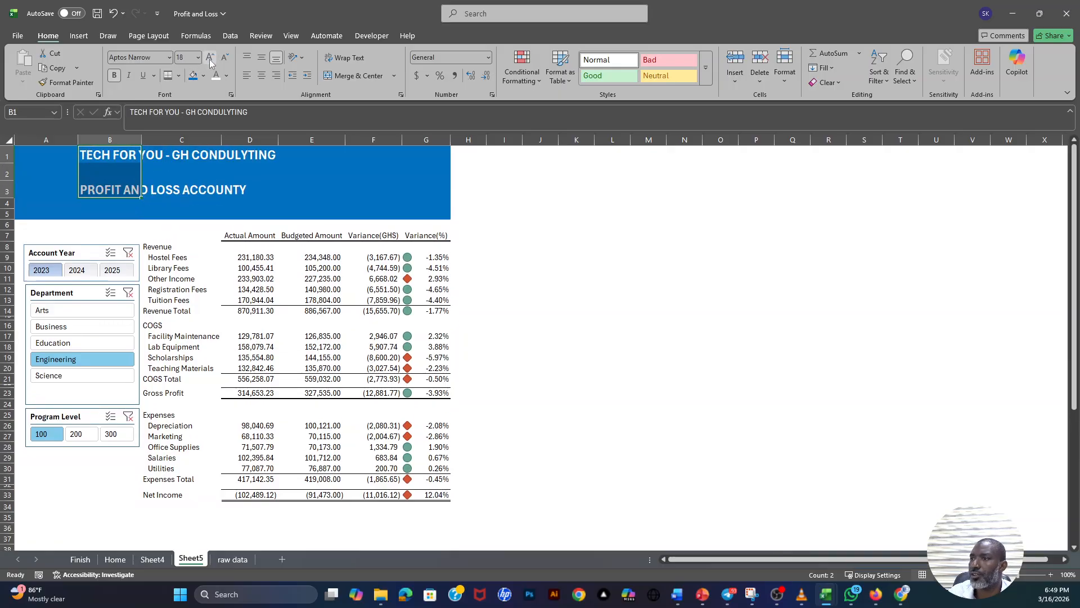
pyautogui.click(317, 203)
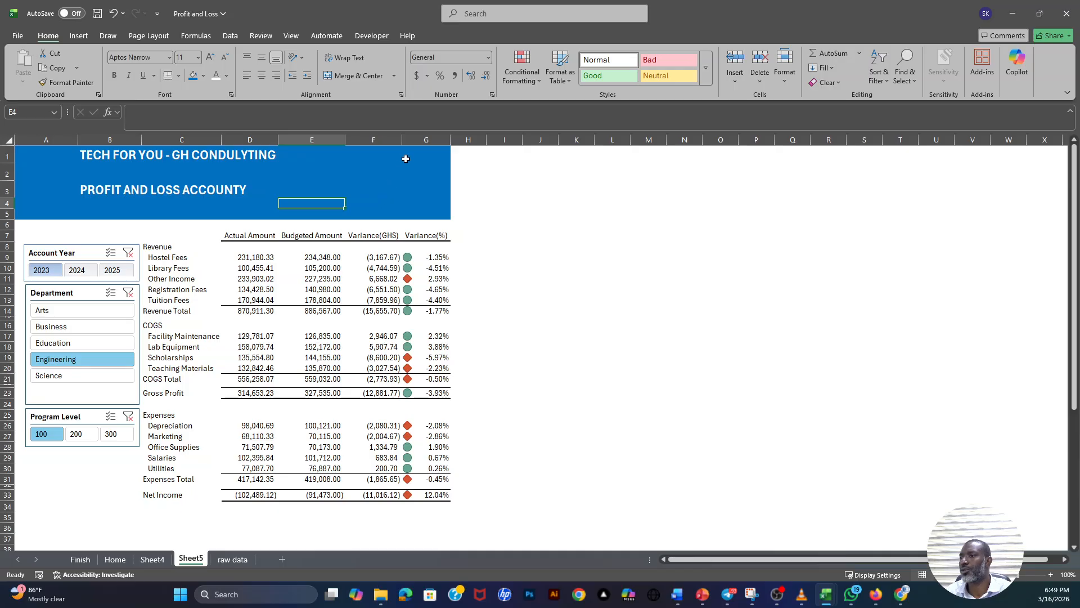
pyautogui.click(378, 204)
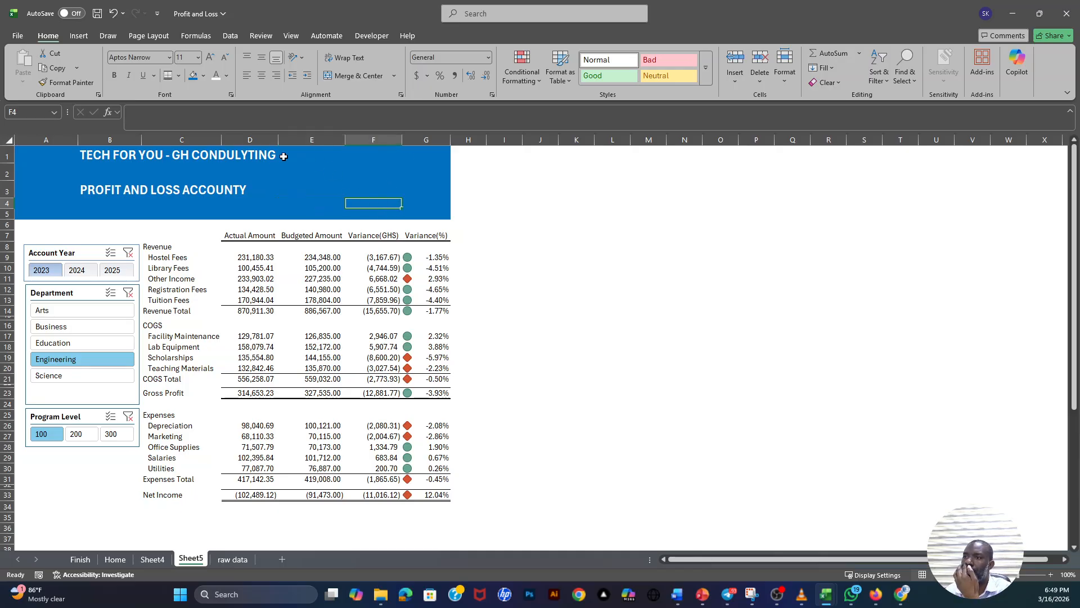
pyautogui.click(103, 193)
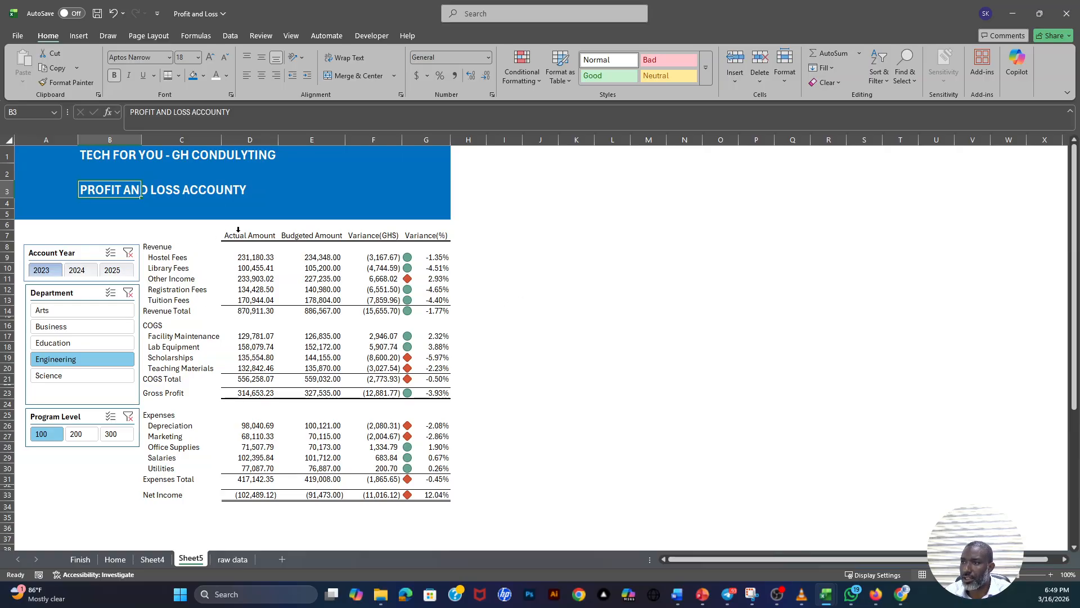
# - Bold the report's column headers in D7:G7 and the whole Revenue Total row
pyautogui.click(264, 236)
pyautogui.moveTo(284, 239); pyautogui.dragTo(434, 237)
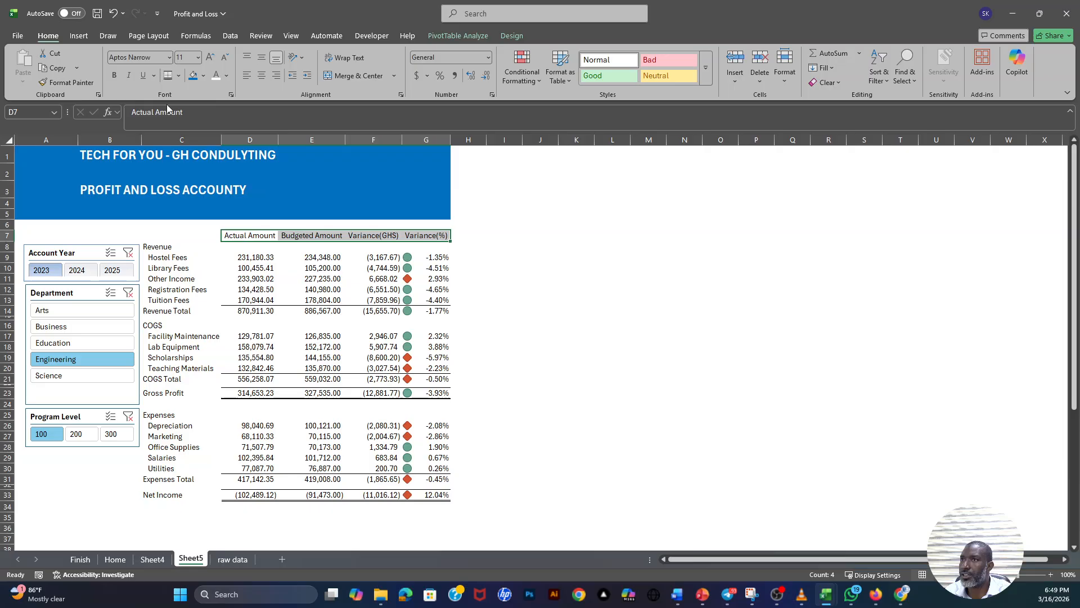
pyautogui.click(115, 77)
pyautogui.moveTo(168, 312); pyautogui.dragTo(431, 311)
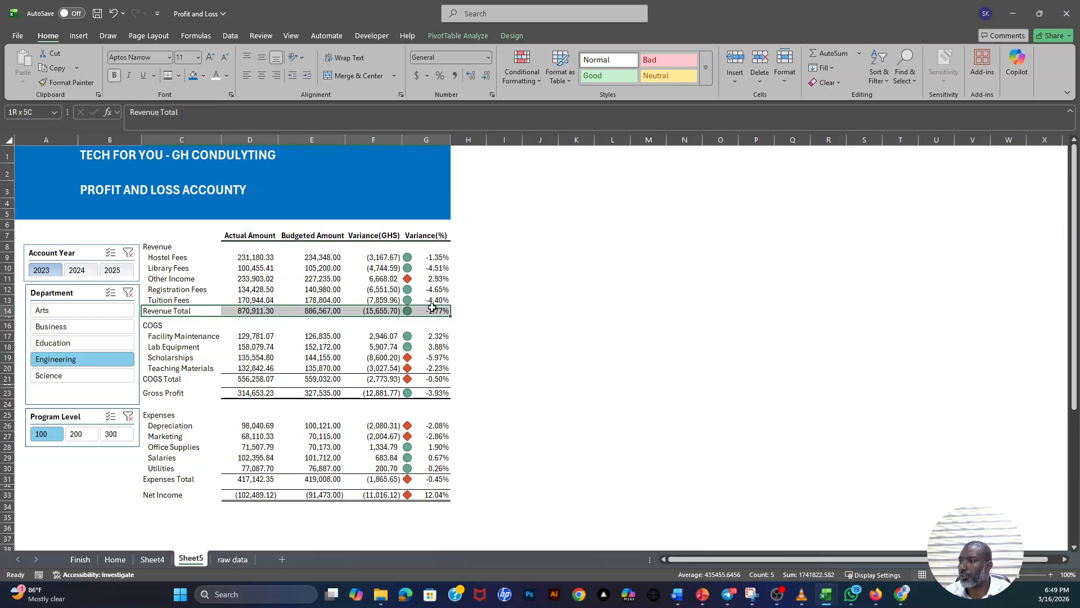
pyautogui.click(115, 76)
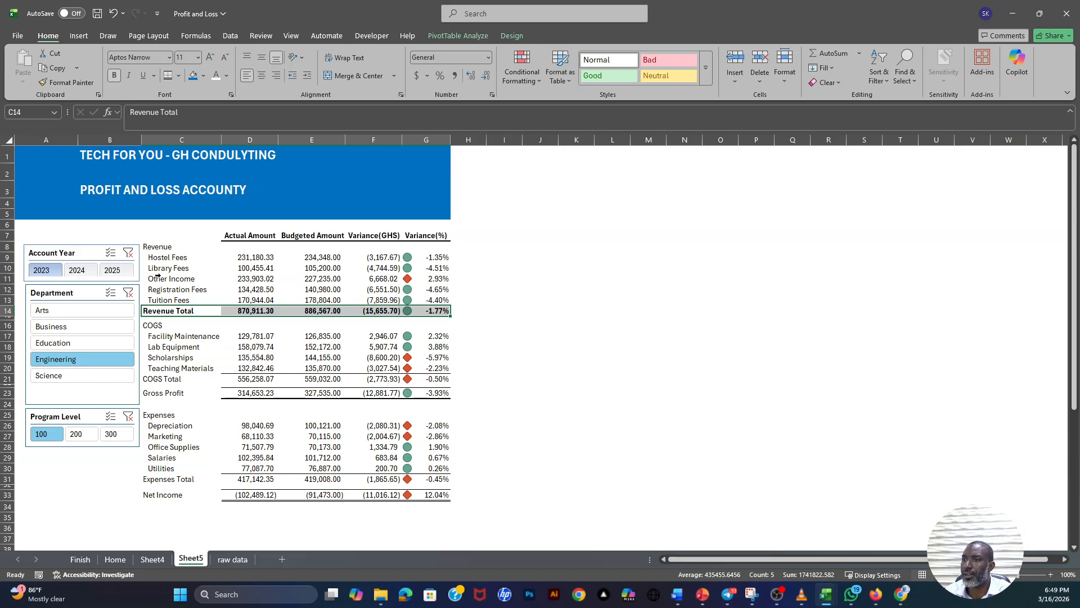
# - Bold the Revenue and COGS headings, along with the COGS Total and Expenses Total rows
pyautogui.click(152, 246)
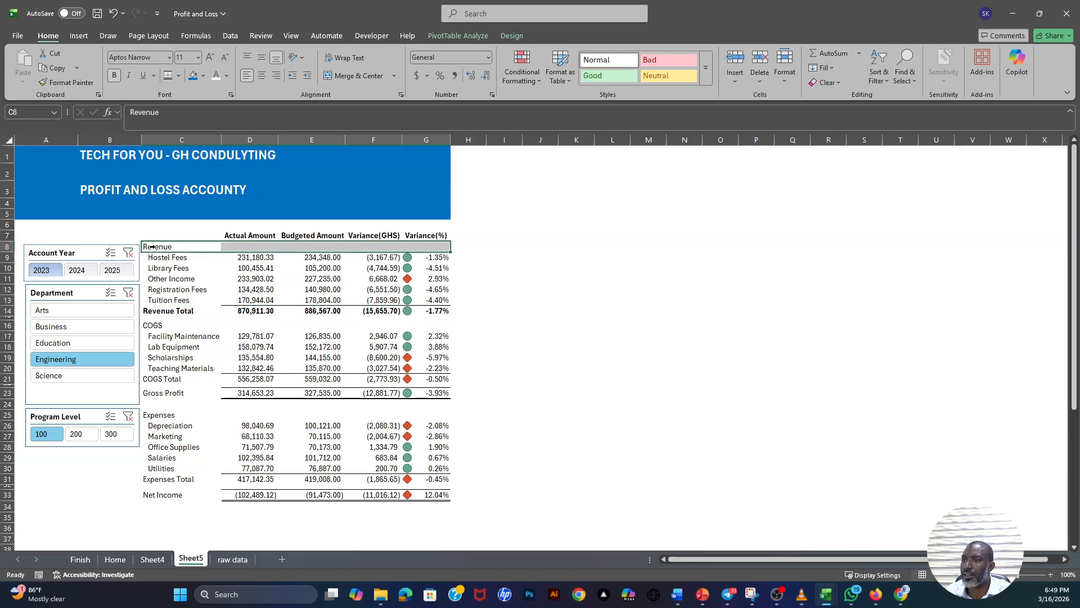
pyautogui.click(115, 76)
pyautogui.click(152, 325)
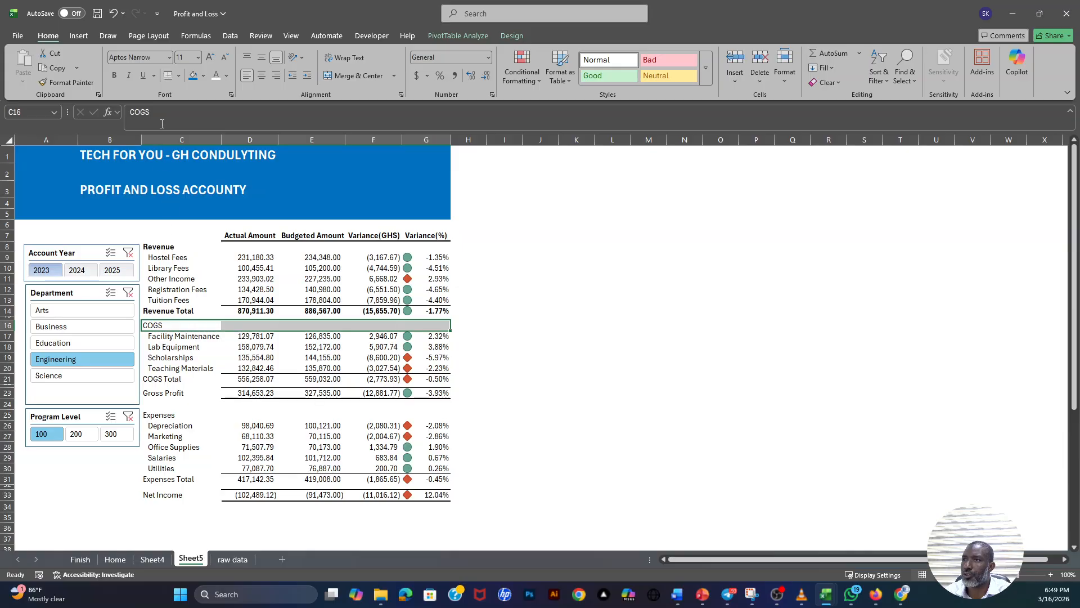
pyautogui.click(114, 75)
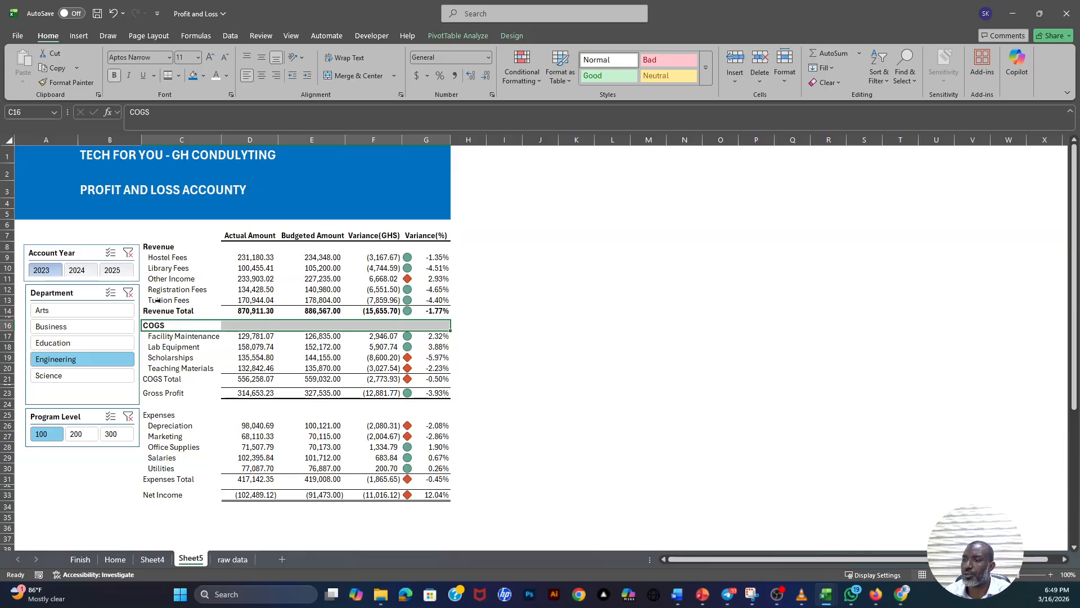
pyautogui.click(153, 378)
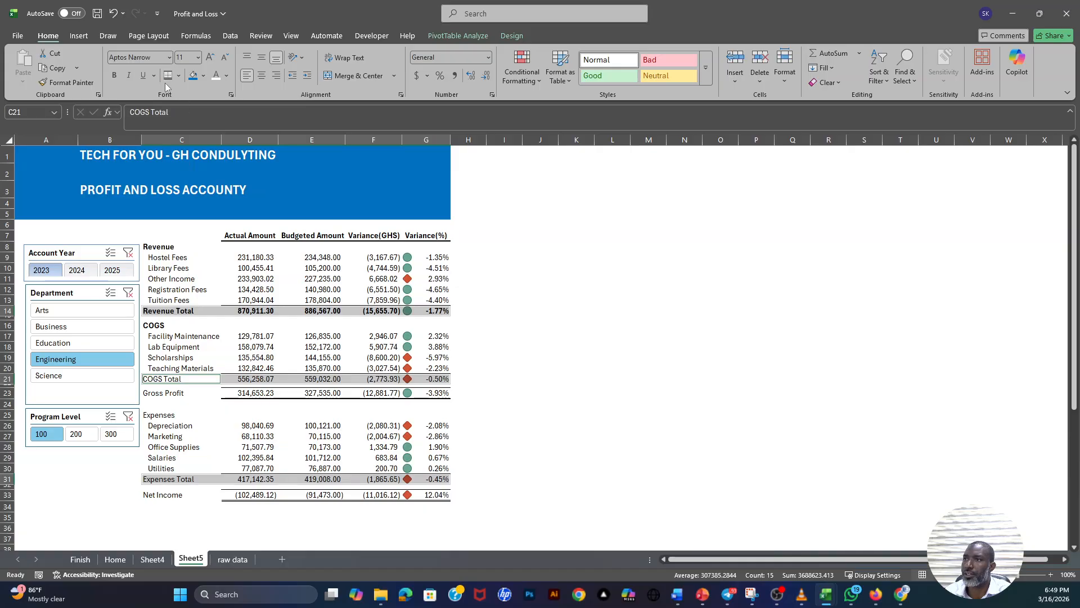
pyautogui.click(115, 76)
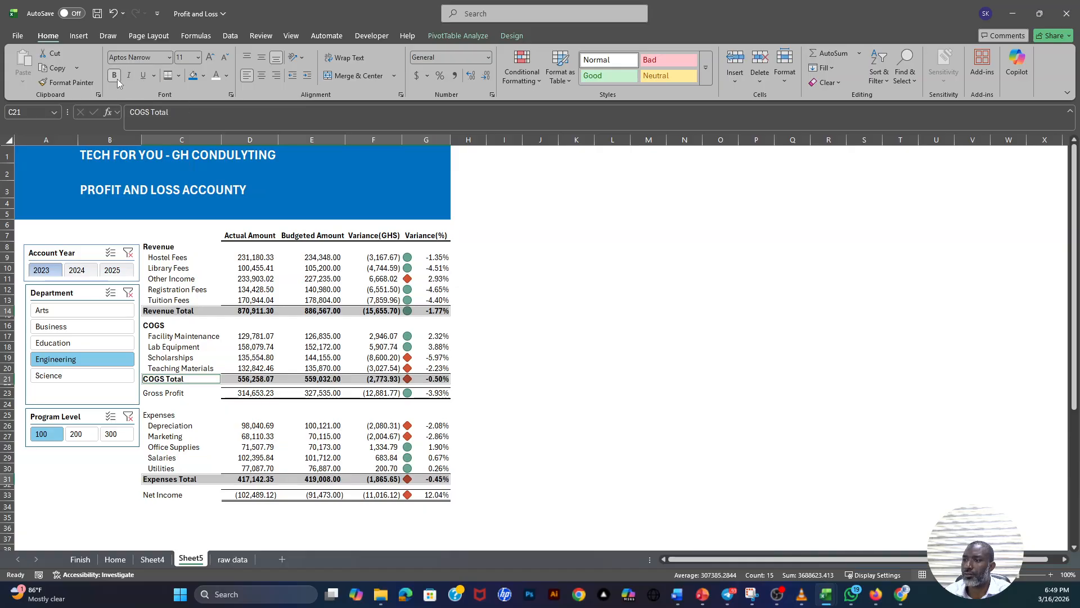
# - Bold the Net Income row and the Expenses heading
pyautogui.click(457, 447)
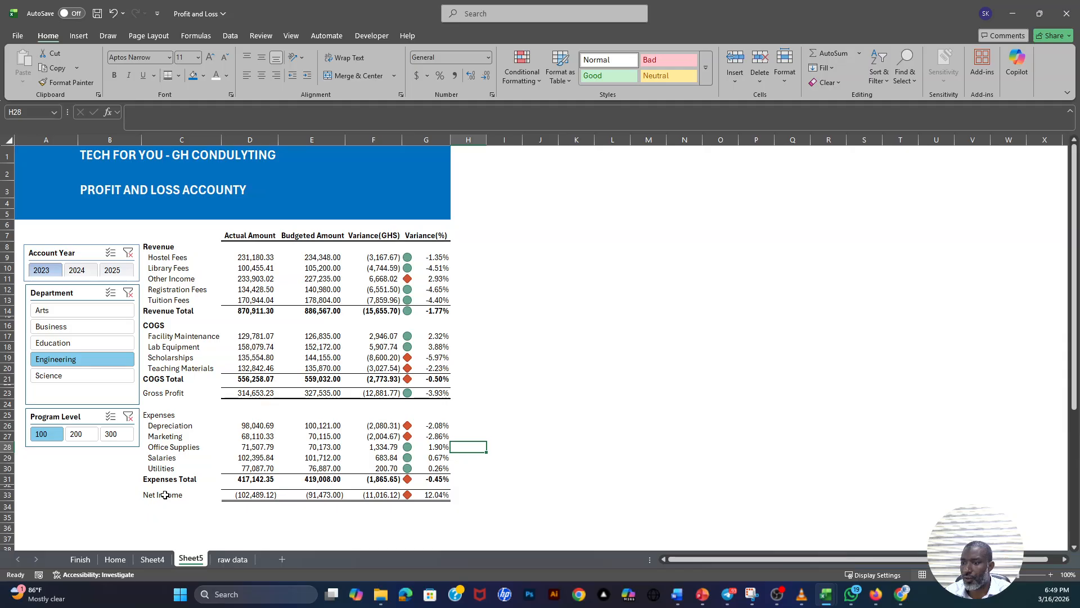
pyautogui.moveTo(164, 495); pyautogui.dragTo(435, 493)
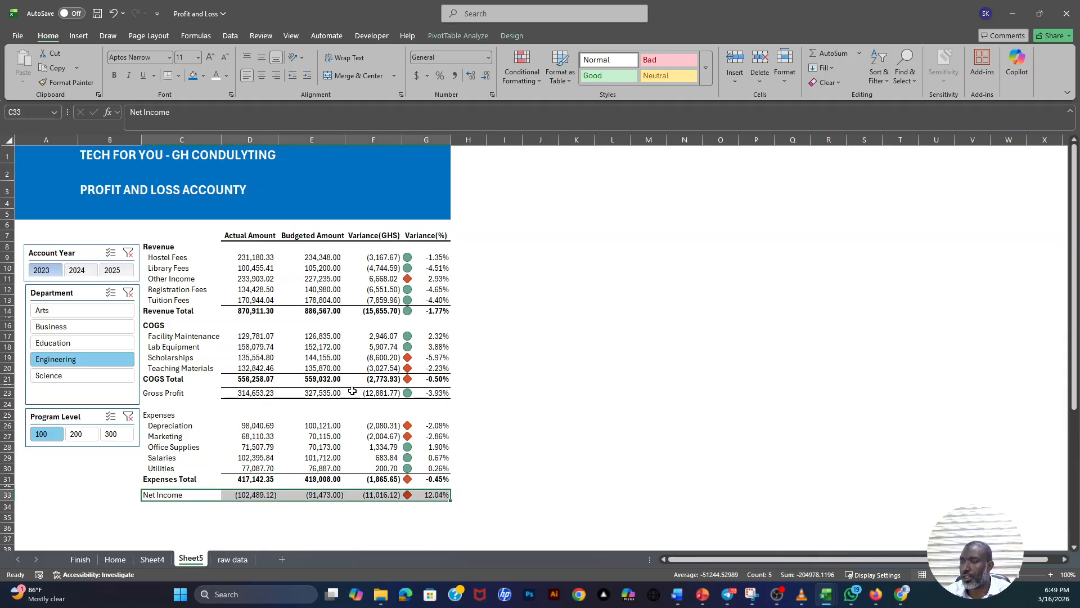
pyautogui.click(115, 76)
pyautogui.click(577, 362)
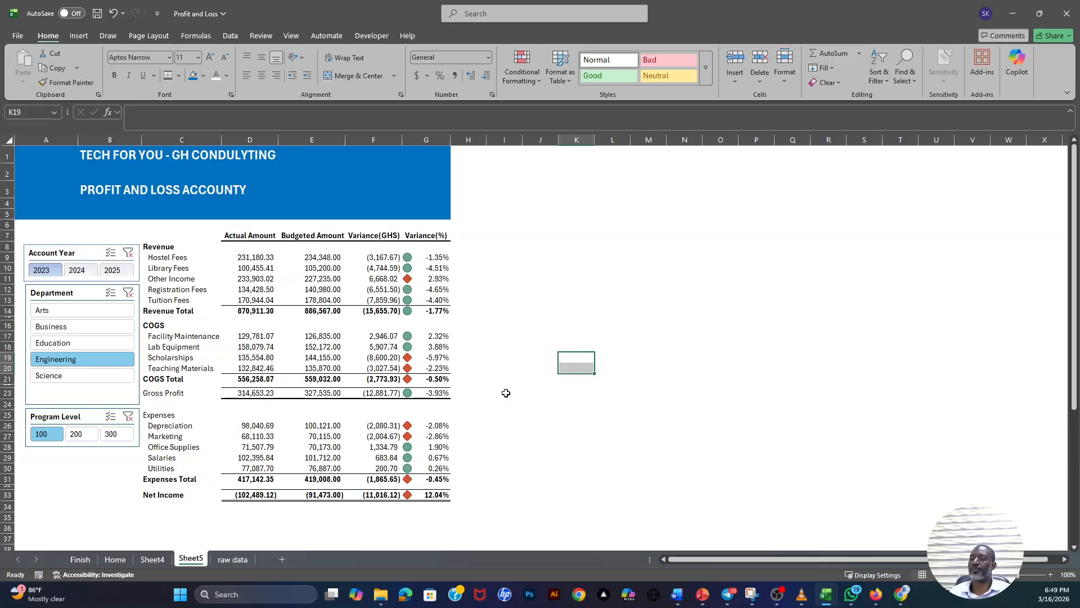
pyautogui.click(153, 417)
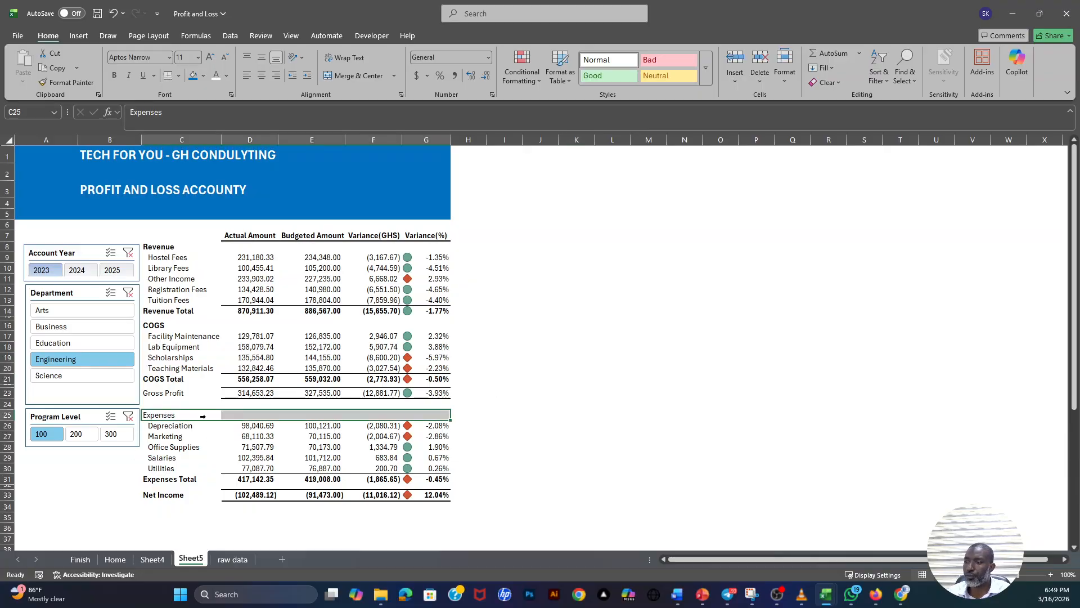
pyautogui.click(114, 75)
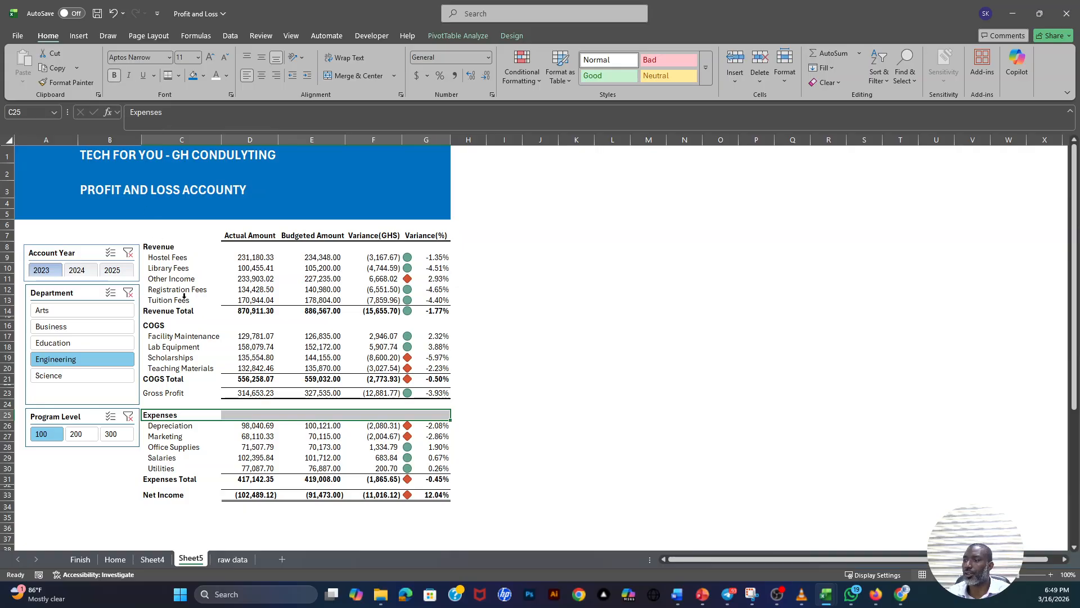
# - Review the source table on the raw data sheet against the finished report on Sheet5
pyautogui.click(240, 560)
pyautogui.scroll(-3, 298, 357)
pyautogui.scroll(3, 320, 368)
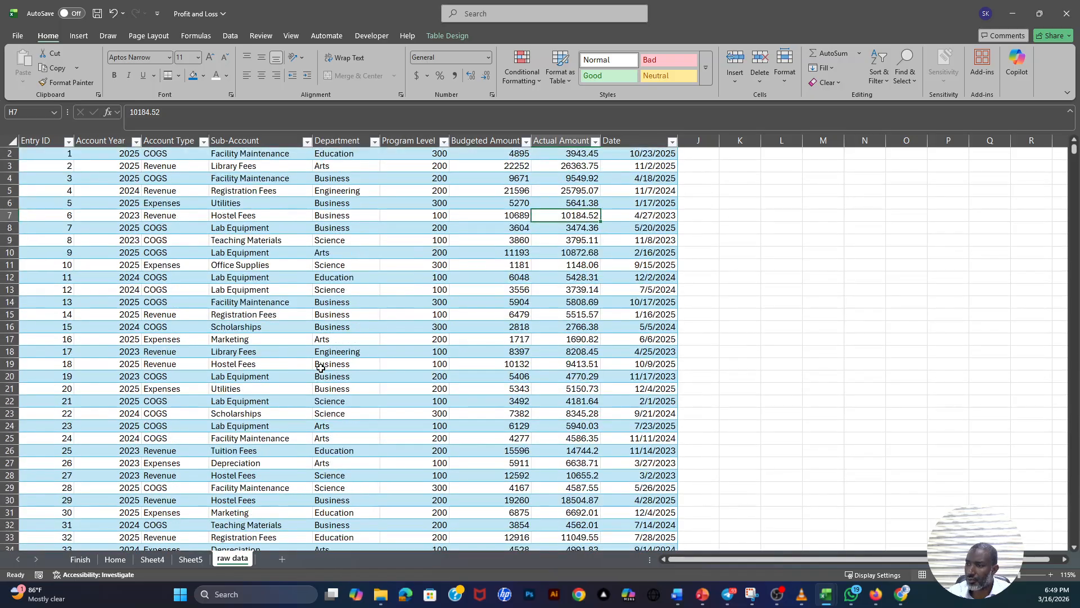
pyautogui.click(192, 562)
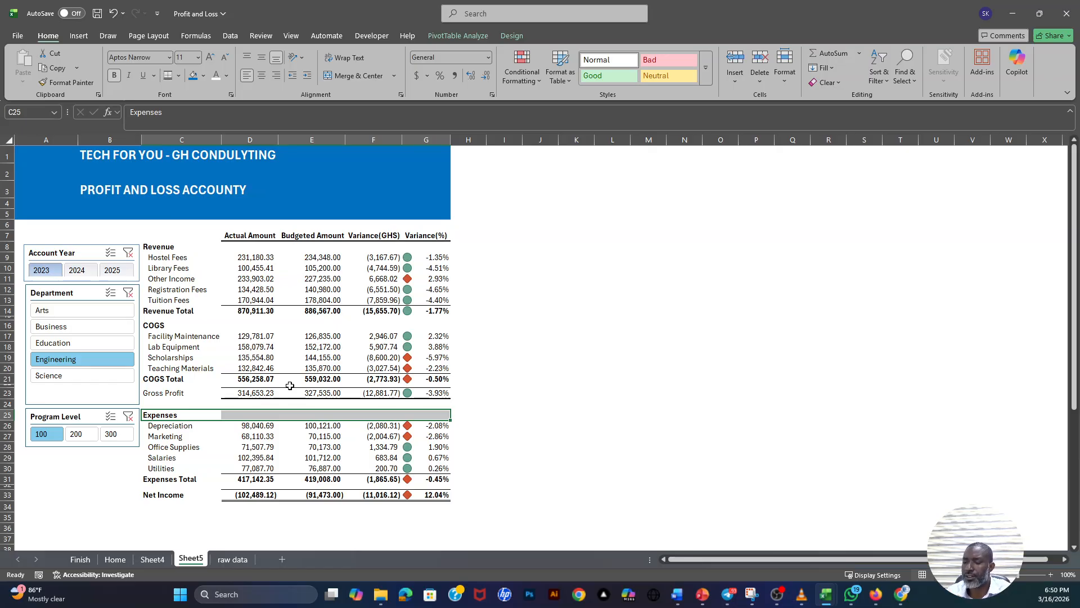
pyautogui.click(233, 559)
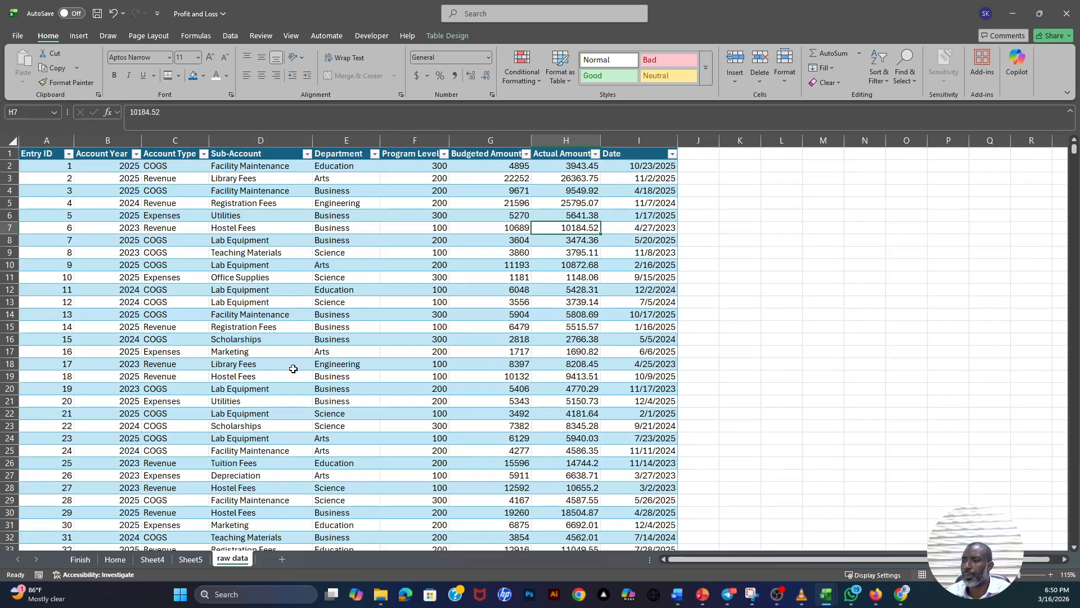
pyautogui.scroll(-5, 310, 343)
pyautogui.scroll(5, 310, 342)
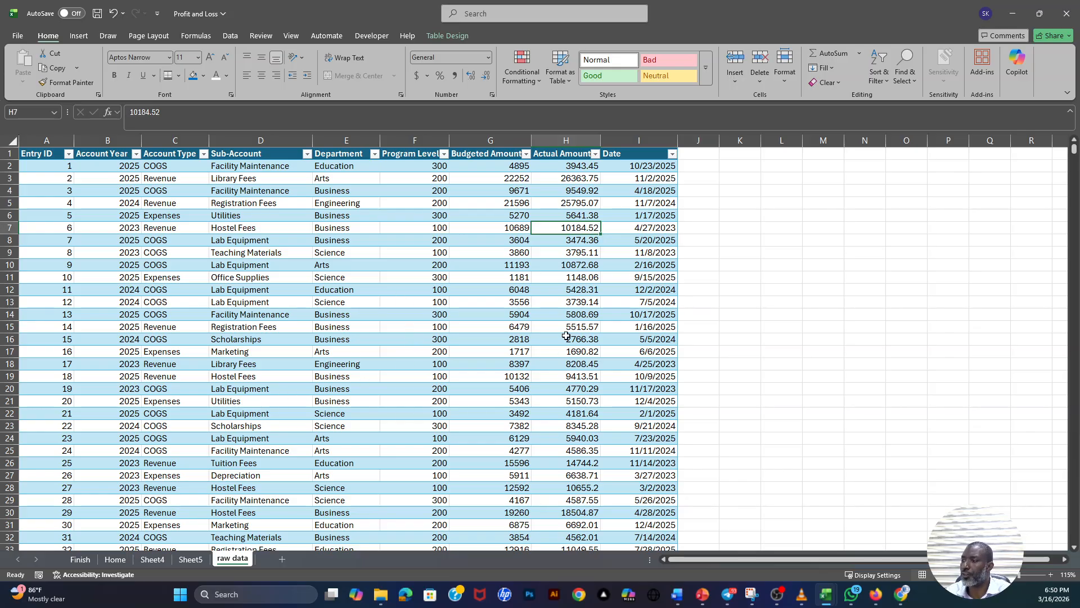
pyautogui.click(192, 560)
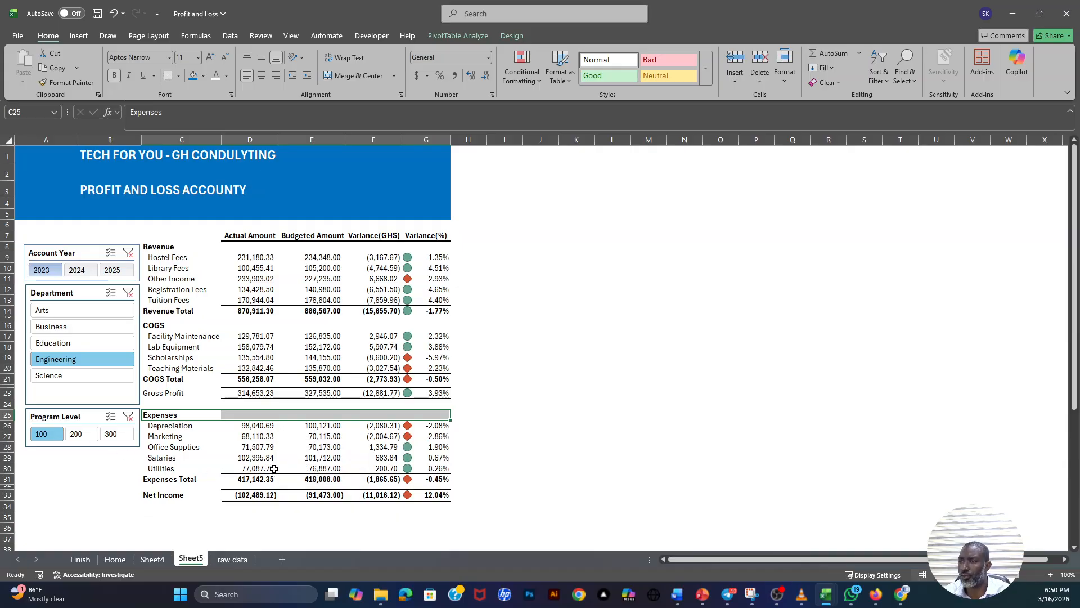
pyautogui.moveTo(308, 448)
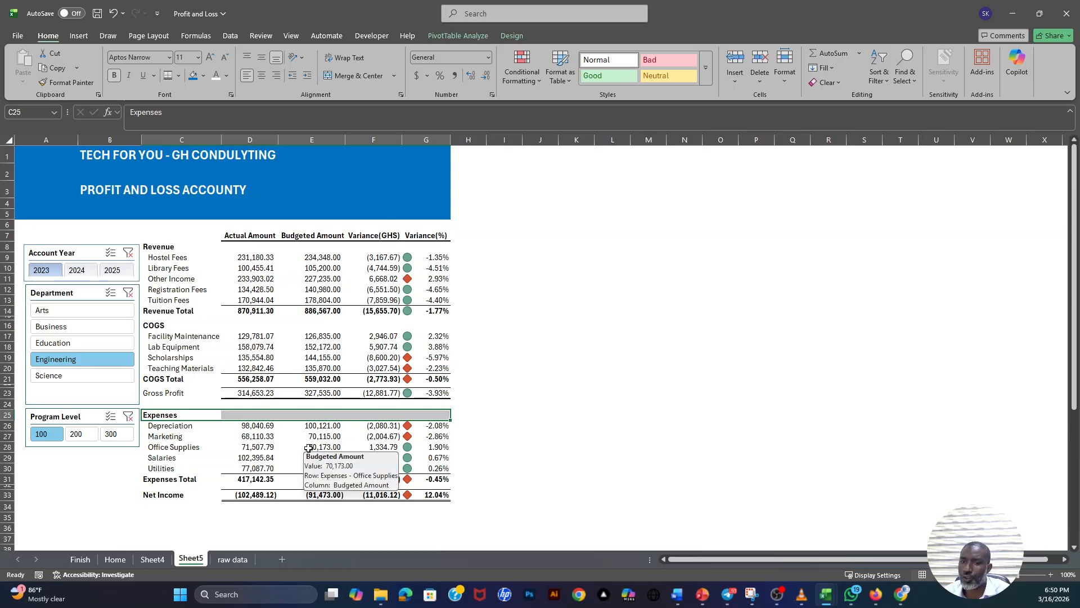